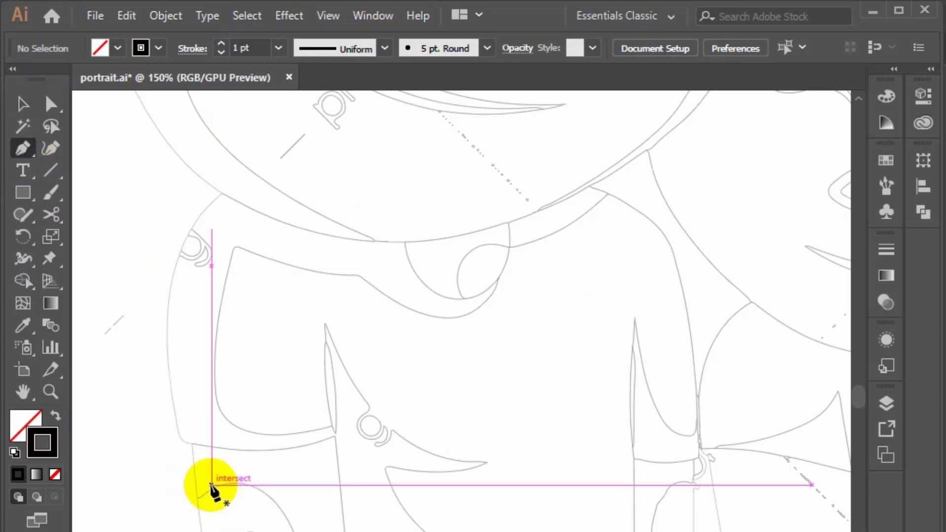
- Trace the sleeve's outer edge and curved hem as a black path
scroll(211, 490, "up", 1)
scroll(232, 317, "up", 2)
left_click(200, 219)
scroll(237, 295, "down", 3)
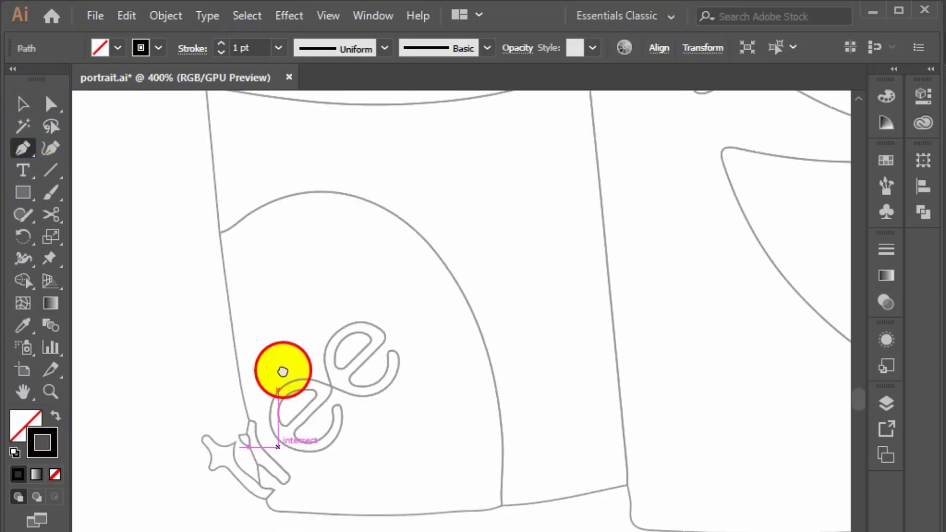
left_click(278, 508)
left_click(314, 510)
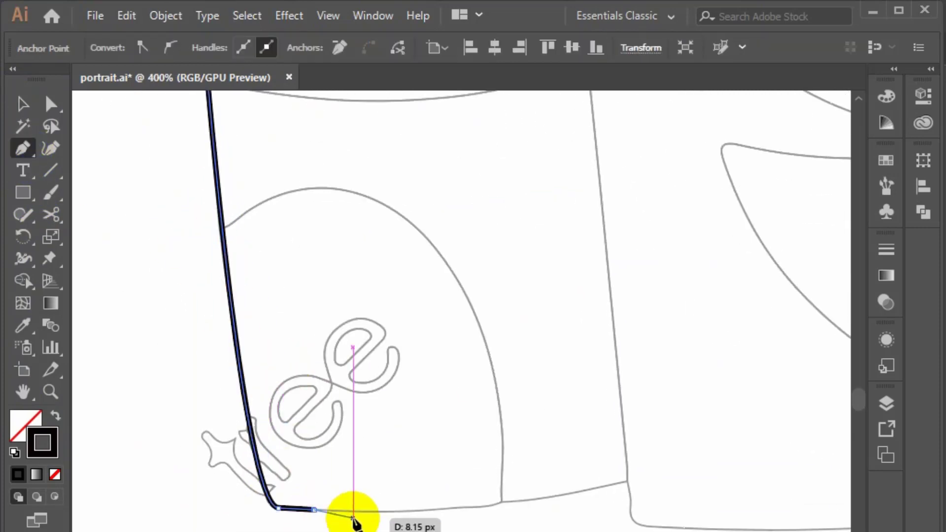
left_click_drag(501, 503, 526, 490)
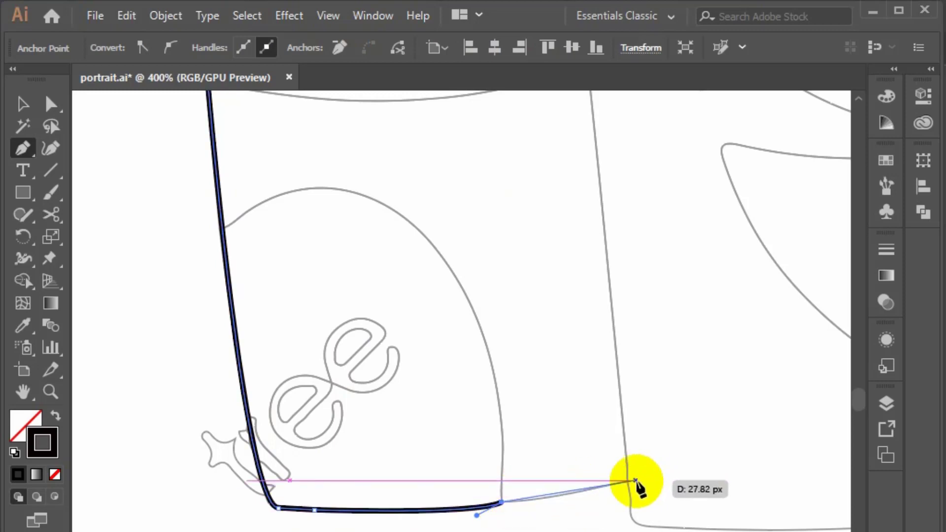
left_click_drag(636, 480, 725, 456)
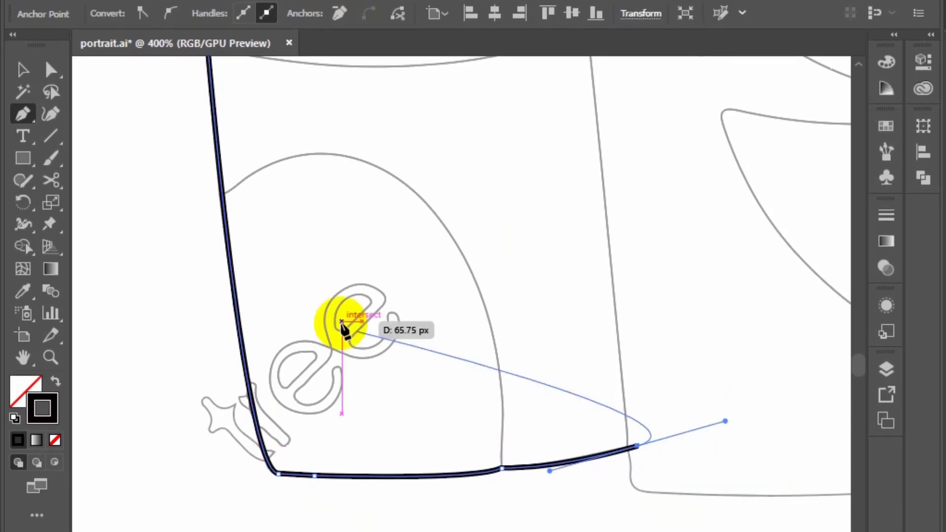
left_click(423, 196, "ctrl")
key("ctrl+minus")
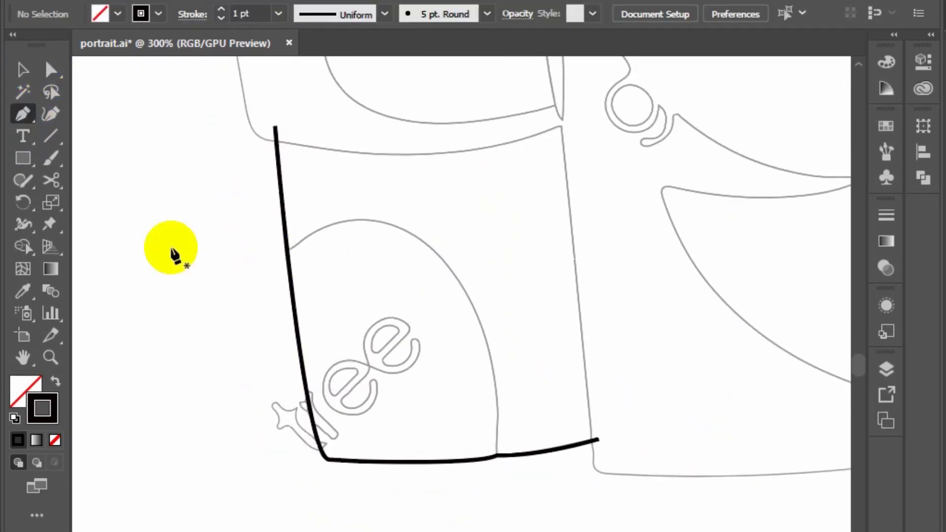
- Trace the curved seam arching over the logo down past the hem
left_click_drag(305, 239, 331, 210)
left_click_drag(466, 294, 520, 396)
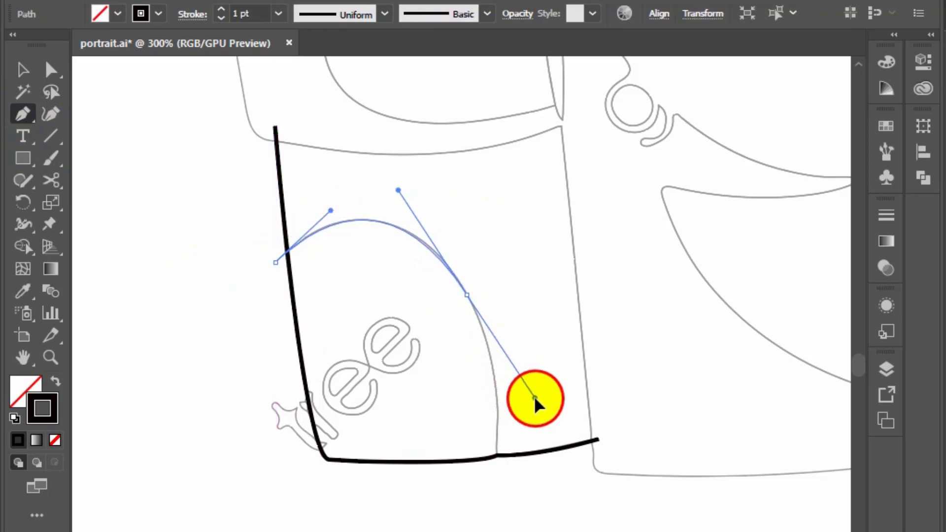
left_click(529, 402)
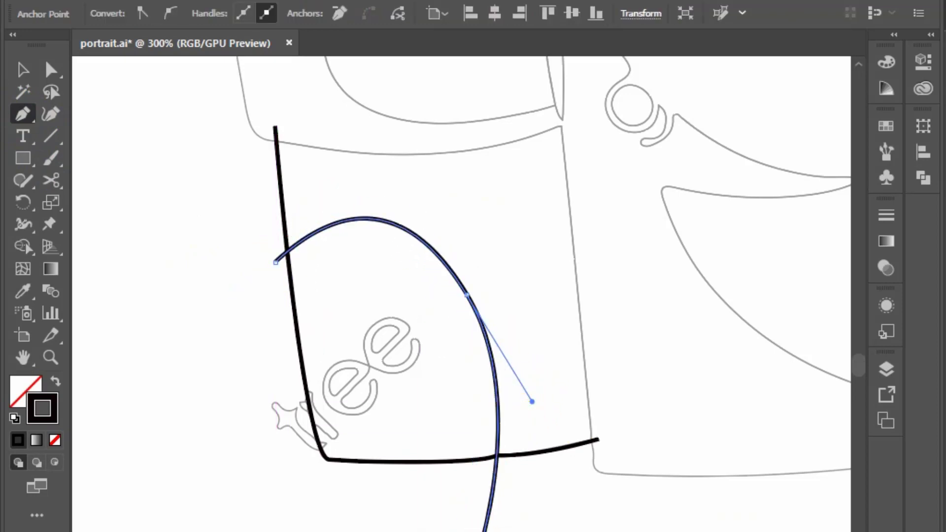
key("o")
key("p")
- Outline the sleeve's top edge, rounding the corner where it meets the side
scroll(624, 485, "up", 2)
scroll(561, 308, "up", 2)
left_click(562, 305)
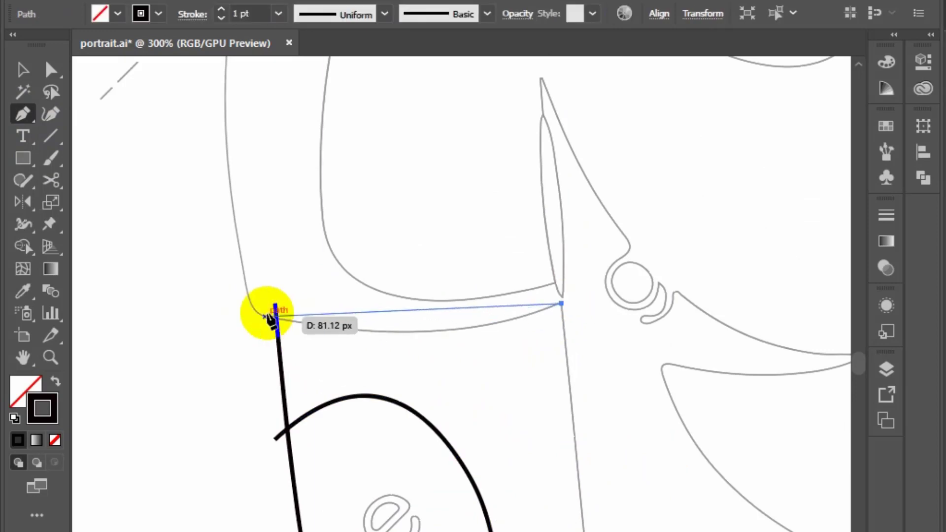
mouse_move(330, 327)
left_mouse_down()
mouse_move(236, 306)
mouse_move(189, 308)
left_mouse_up()
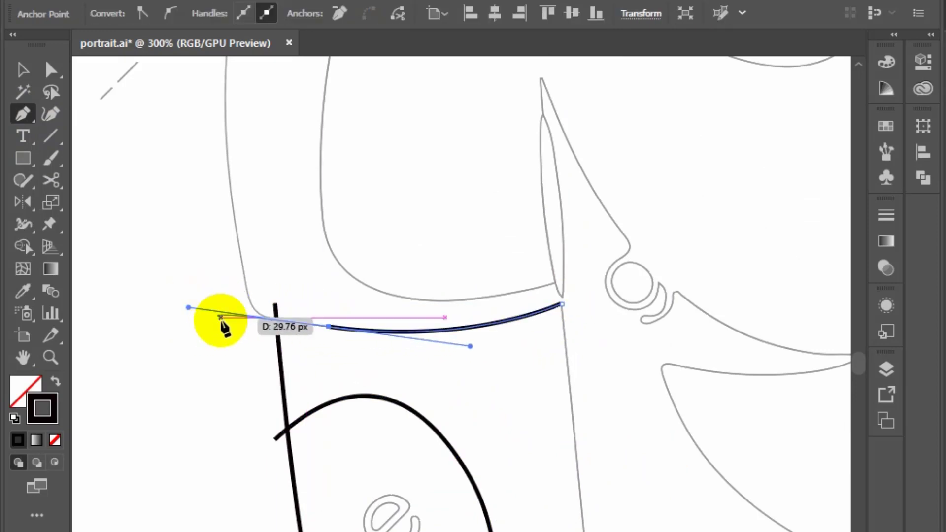
left_click_drag(237, 240, 237, 239)
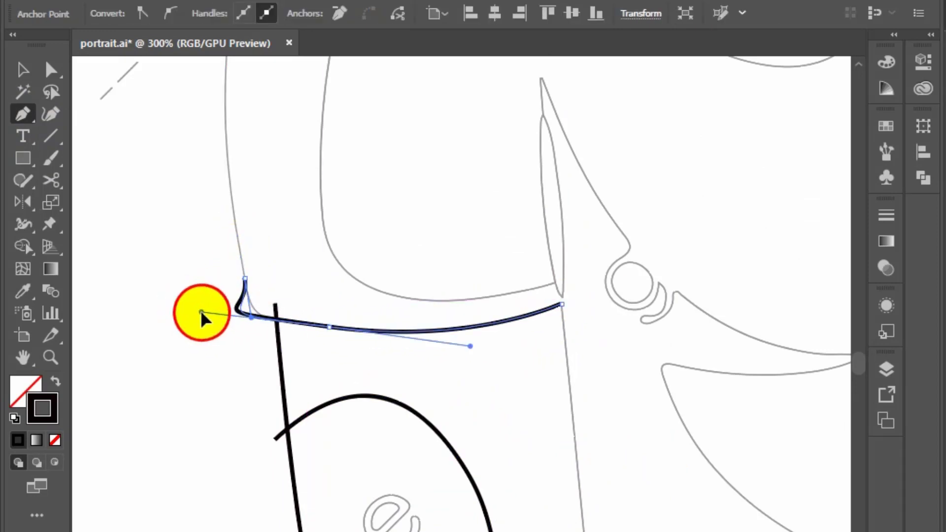
scroll(276, 374, "up", 8)
- Curve the outline over the shoulder up to the hat brim
scroll(394, 295, "up", 3)
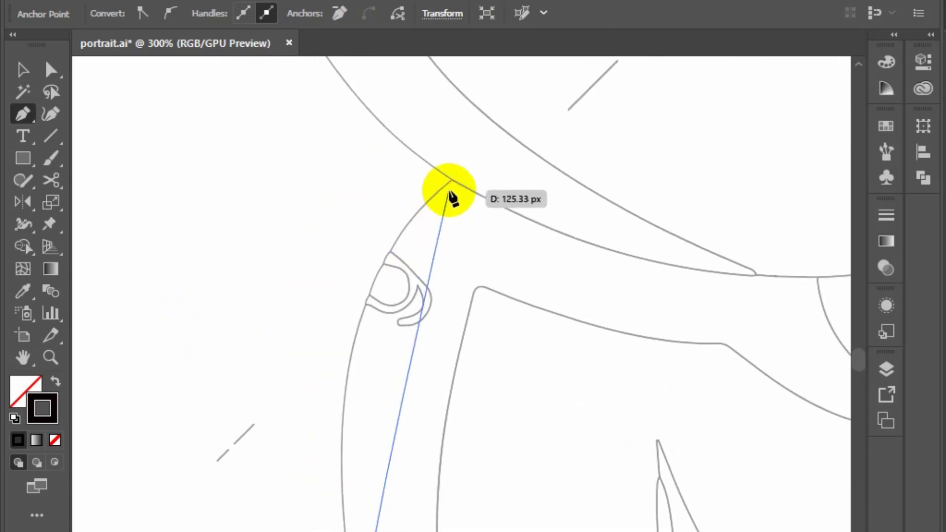
left_click(458, 175)
left_click_drag(484, 192, 601, 90)
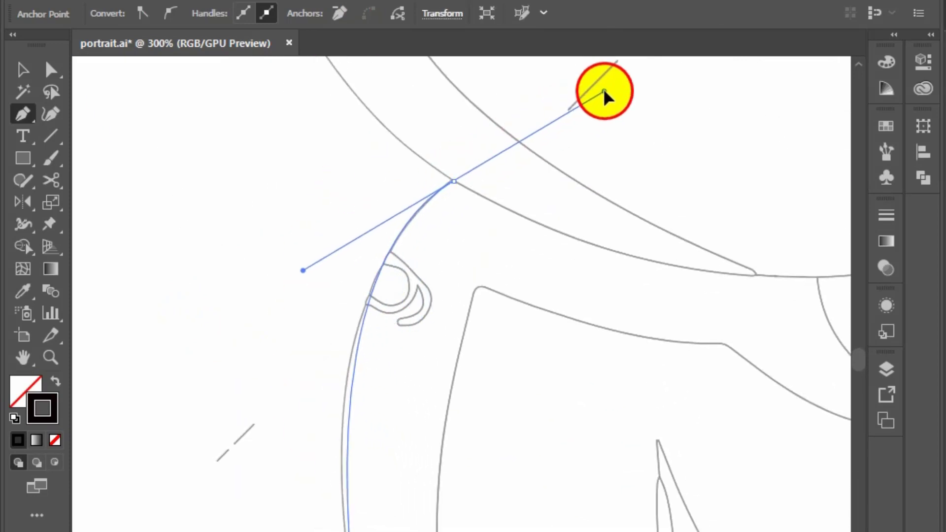
scroll(542, 197, "down", 4)
scroll(541, 197, "left", 2)
scroll(253, 496, "up", 3)
scroll(253, 496, "right", 5)
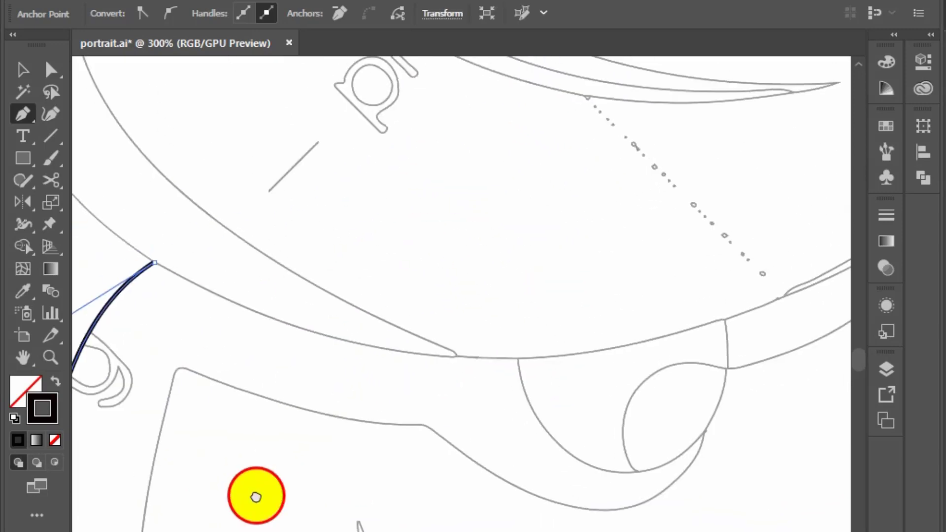
scroll(253, 489, "down", 1)
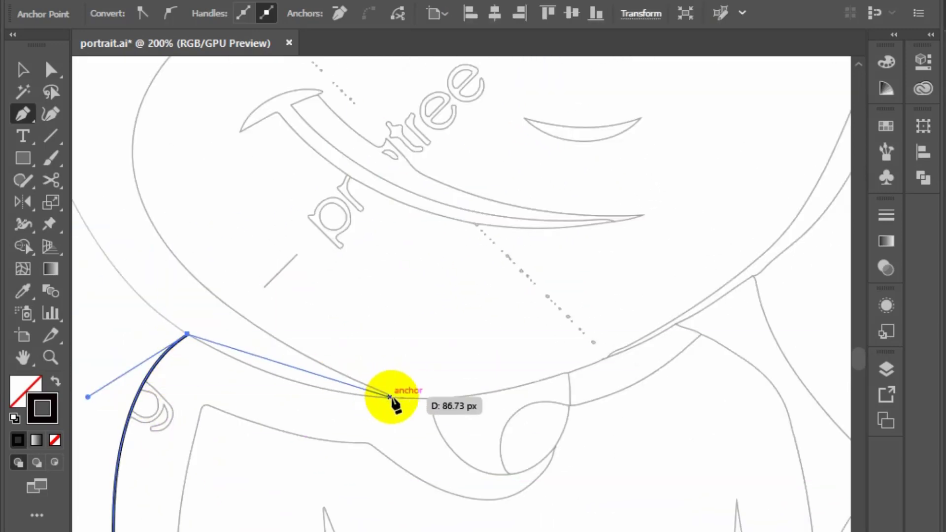
- Trace the neckline under the brim, including a corner point
left_click_drag(395, 398, 512, 399)
left_click(511, 398)
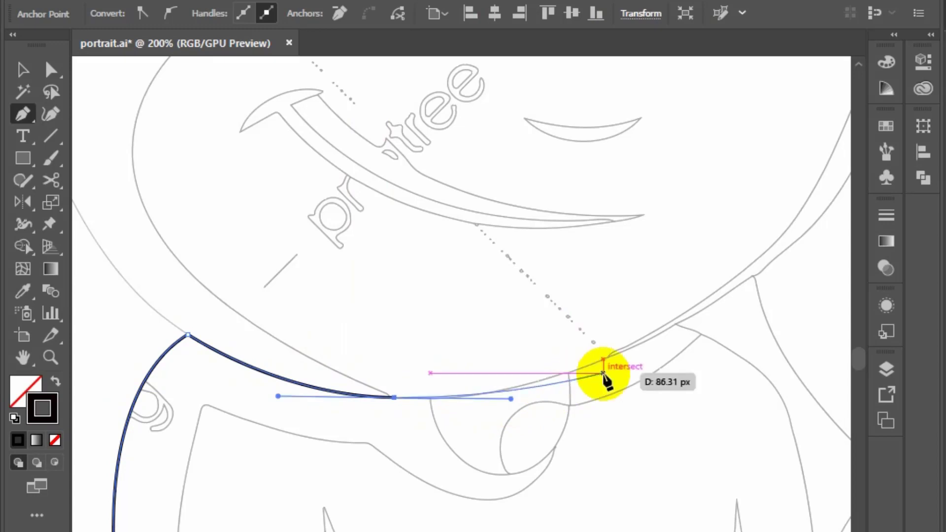
left_click_drag(675, 324, 741, 285)
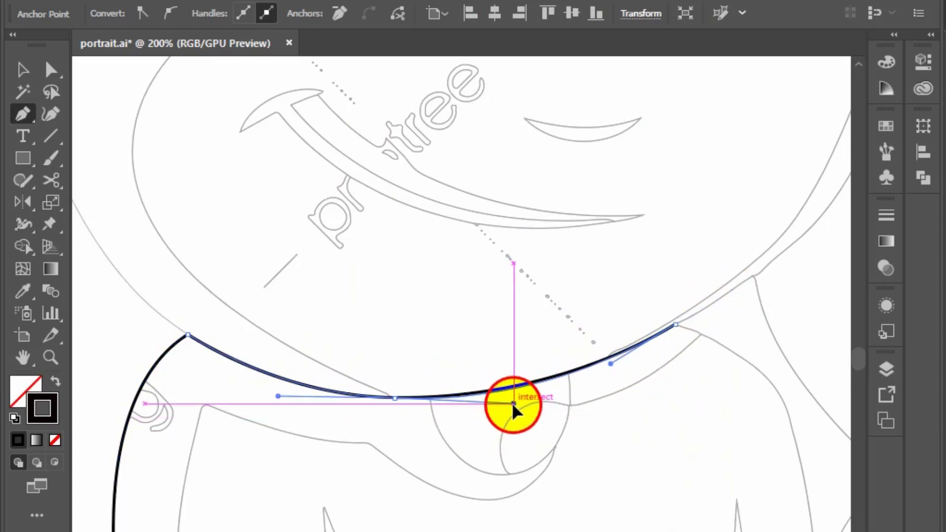
mouse_move(672, 326)
left_mouse_down()
mouse_move(406, 203)
mouse_move(465, 222)
left_mouse_up()
scroll(435, 208, "up", 1)
- Extend the outline down the shirt's front edge
mouse_move(575, 316)
left_mouse_down()
mouse_move(602, 397)
mouse_move(573, 319)
mouse_move(576, 353)
left_mouse_up()
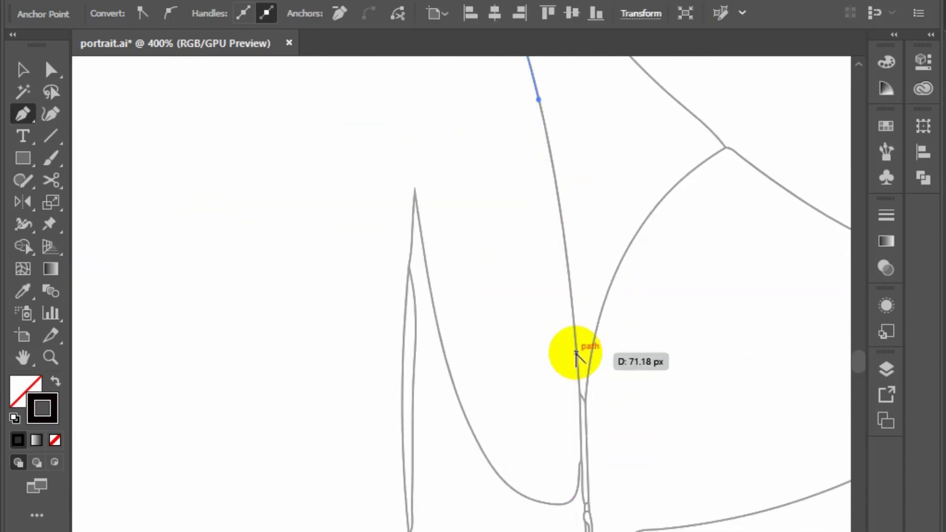
scroll(576, 352, "down", 1)
mouse_move(555, 423)
left_mouse_down()
mouse_move(667, 380)
mouse_move(626, 419)
mouse_move(642, 407)
mouse_move(641, 521)
left_mouse_up()
scroll(637, 423, "up", 1)
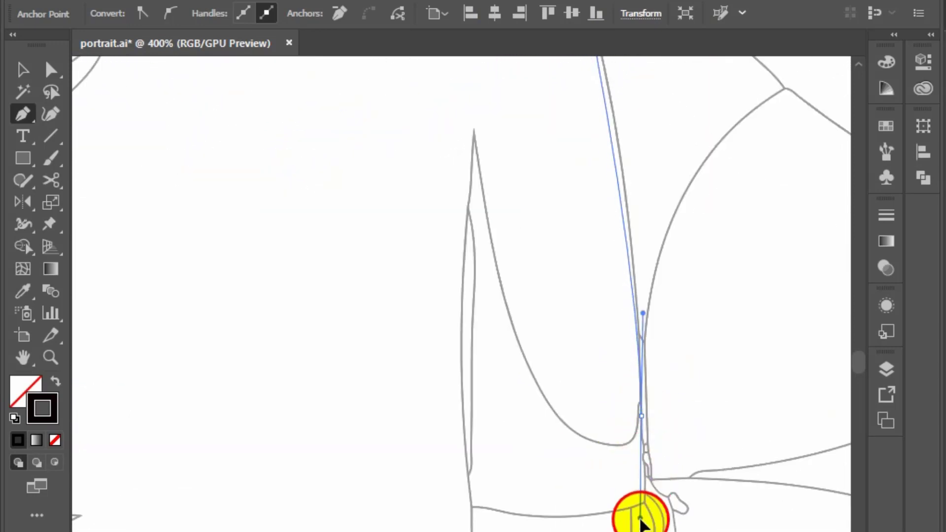
- Continue the outline down the front edge to a sharp corner and left along the lower seam
left_click_drag(626, 237, 599, 155)
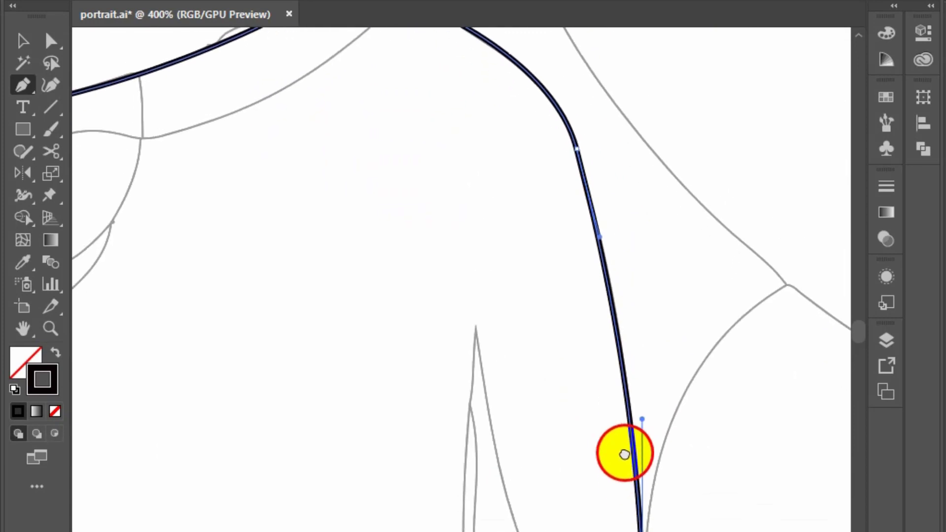
left_click_drag(609, 365, 601, 465)
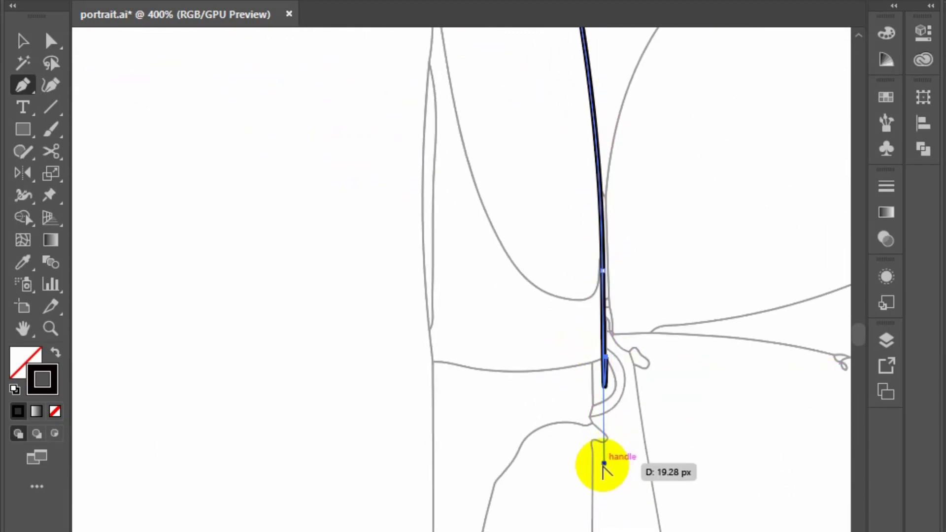
left_click(606, 321)
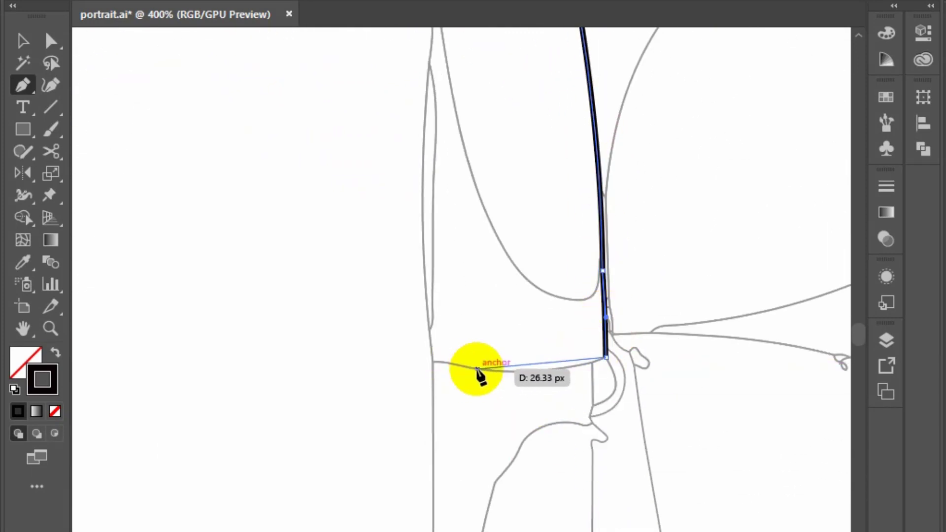
left_click_drag(478, 369, 428, 362)
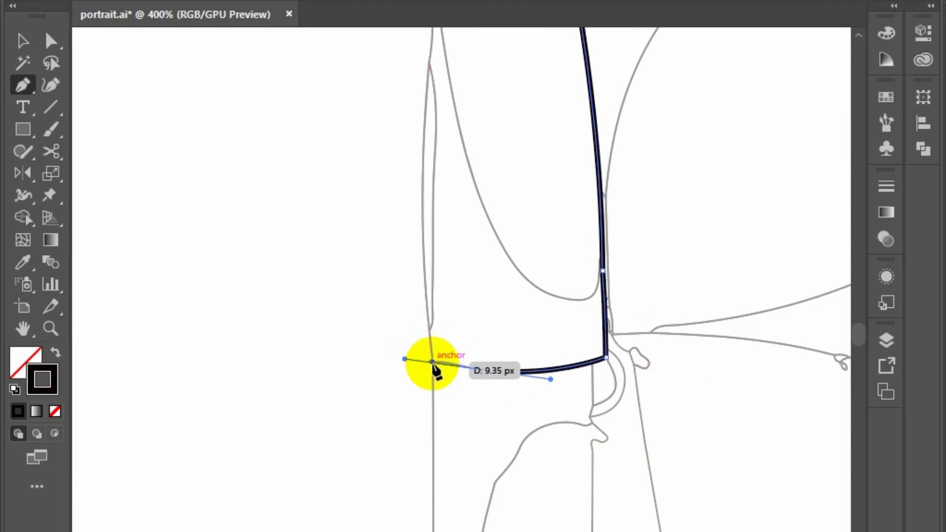
scroll(436, 372, "up", 4)
left_click_drag(400, 339, 468, 345)
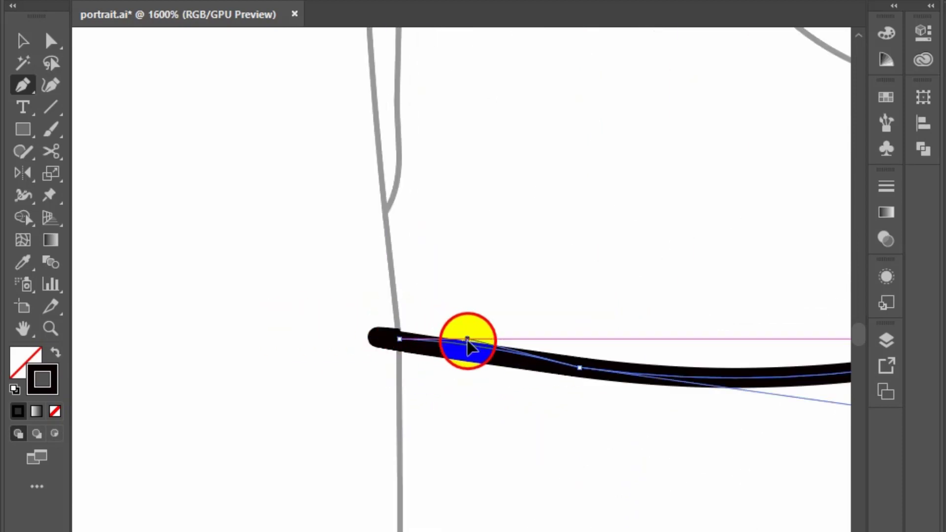
scroll(429, 414, "down", 3)
left_click_drag(429, 428, 545, 207)
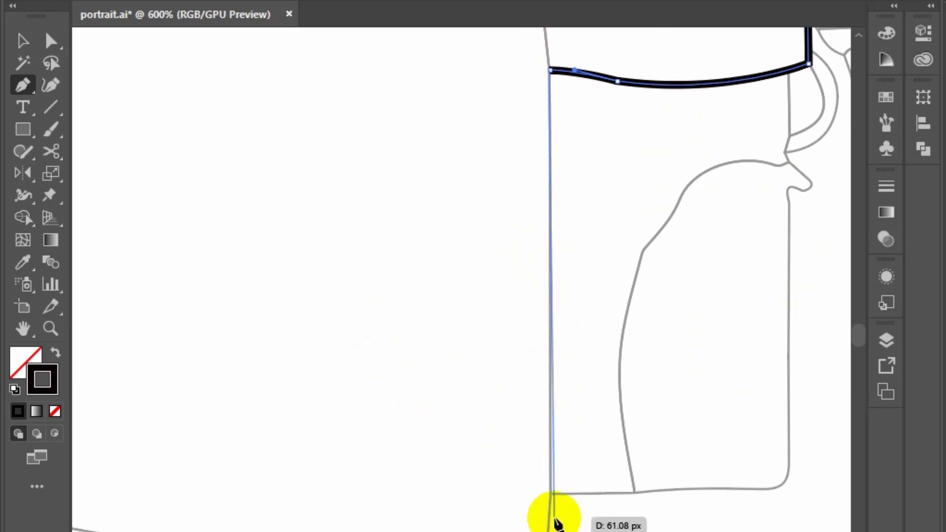
left_click(556, 522)
- Curve the outline along the hem and join it onto the existing black stroke
scroll(546, 525, "up", 2)
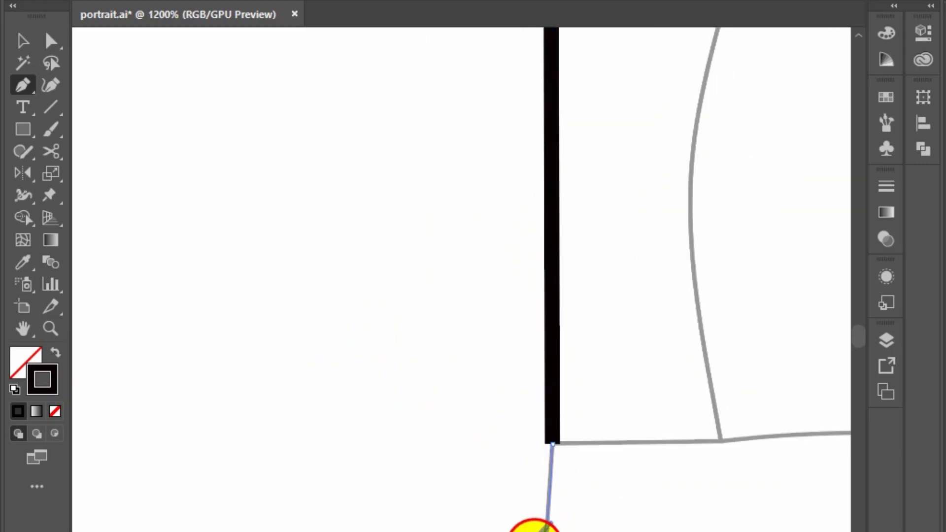
scroll(657, 397, "down", 2)
scroll(656, 397, "down", 1)
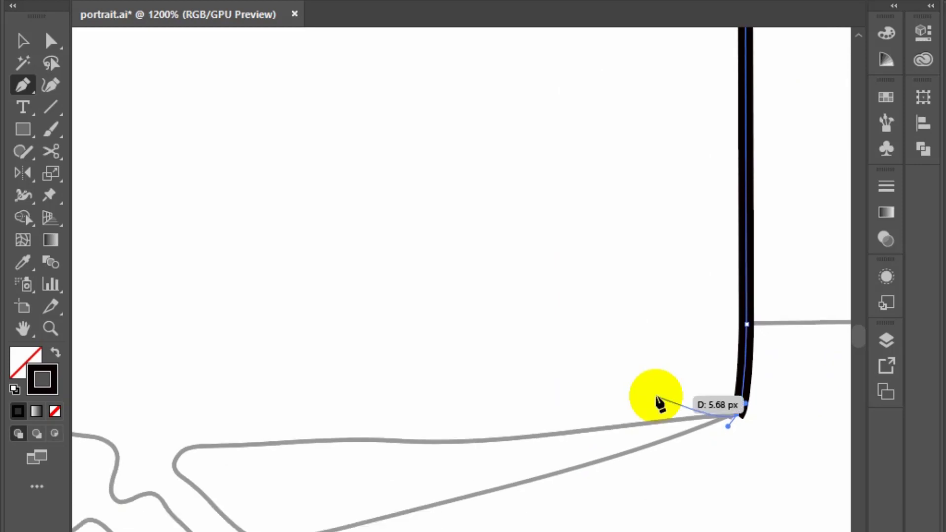
scroll(657, 399, "down", 2)
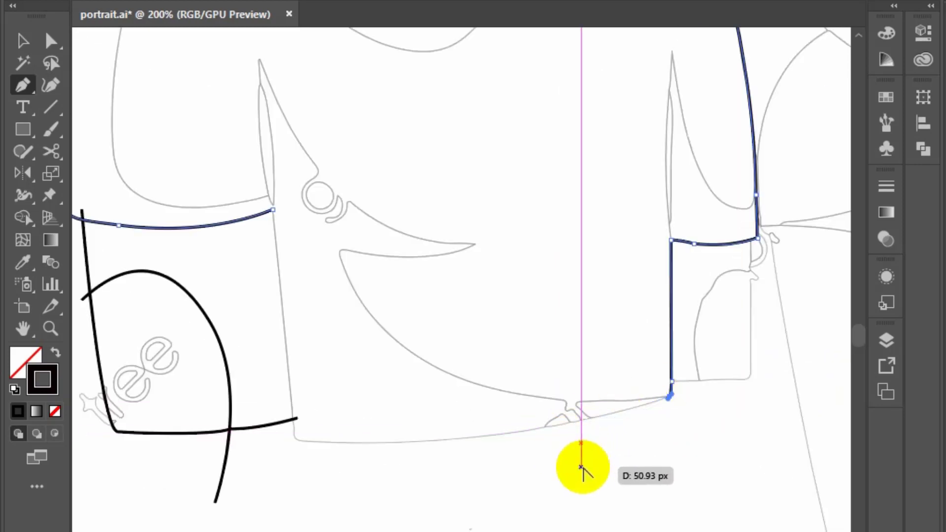
scroll(579, 446, "up", 1)
mouse_move(507, 389)
left_mouse_down()
mouse_move(429, 399)
mouse_move(307, 367)
left_mouse_up()
scroll(554, 382, "down", 1)
scroll(554, 382, "left", 2)
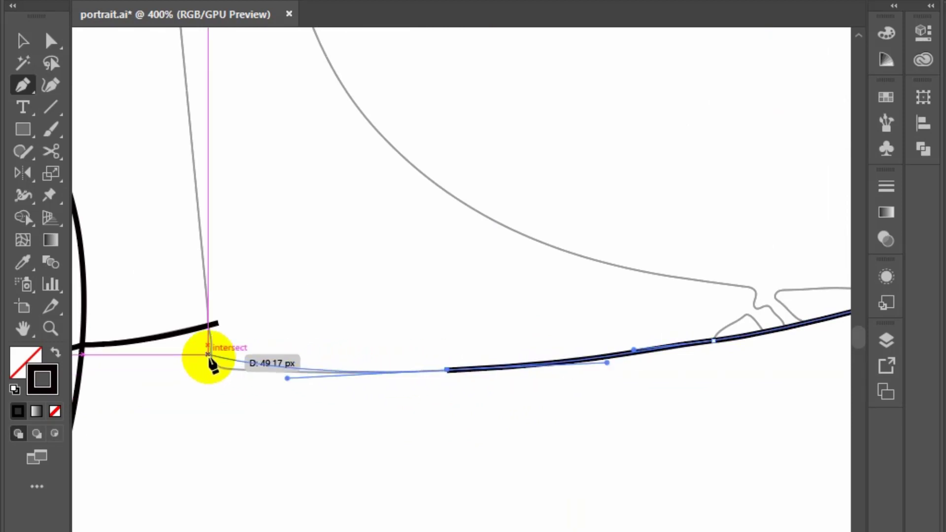
left_click_drag(209, 359, 212, 365)
left_click(209, 325)
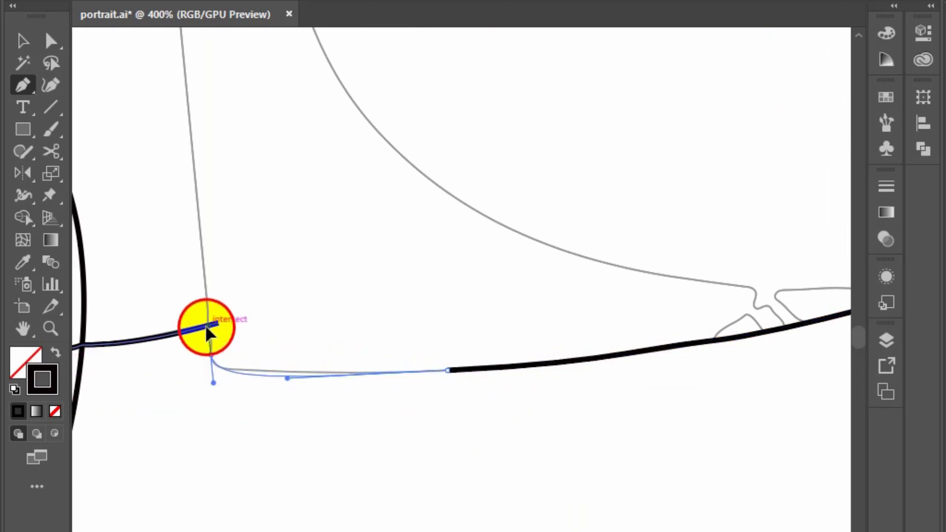
left_click_drag(286, 384, 340, 376)
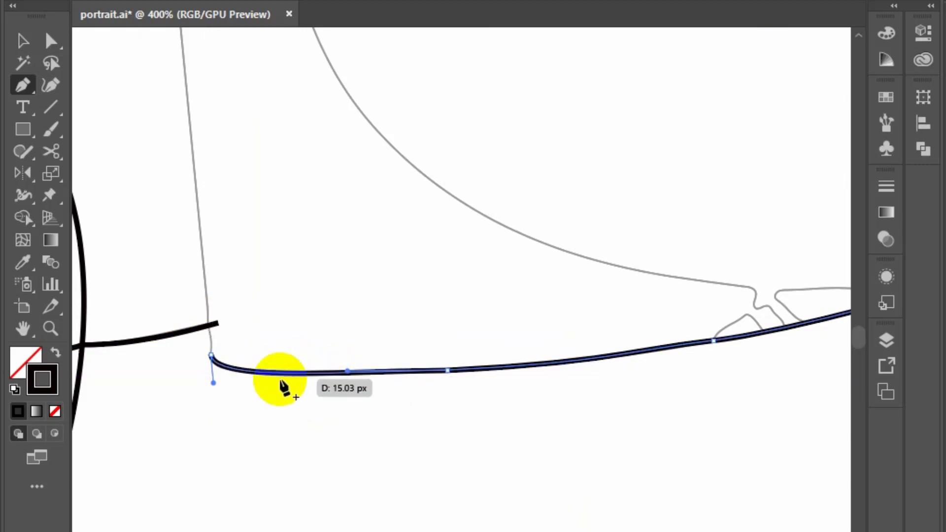
- Place an anchor where the outlines meet, undoing the misdrawn seam segment
scroll(370, 401, "up", 2)
scroll(354, 331, "up", 4)
left_click(351, 306)
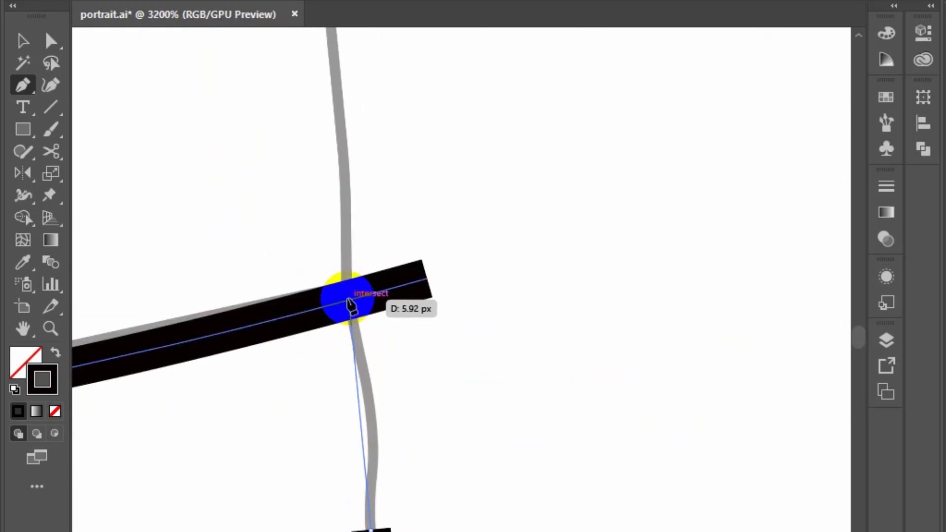
left_click_drag(351, 305, 334, 243)
key("ctrl+z")
left_click_drag(349, 306, 332, 229)
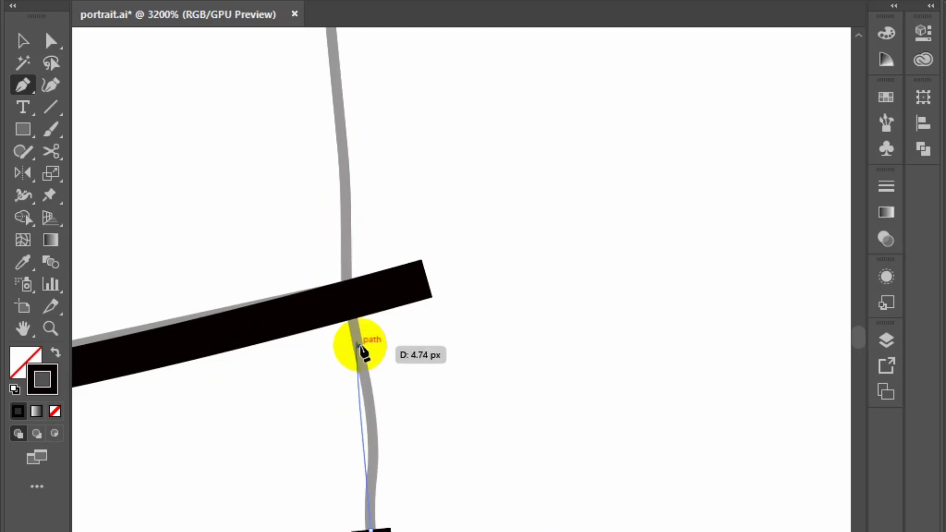
left_click_drag(347, 295, 357, 320)
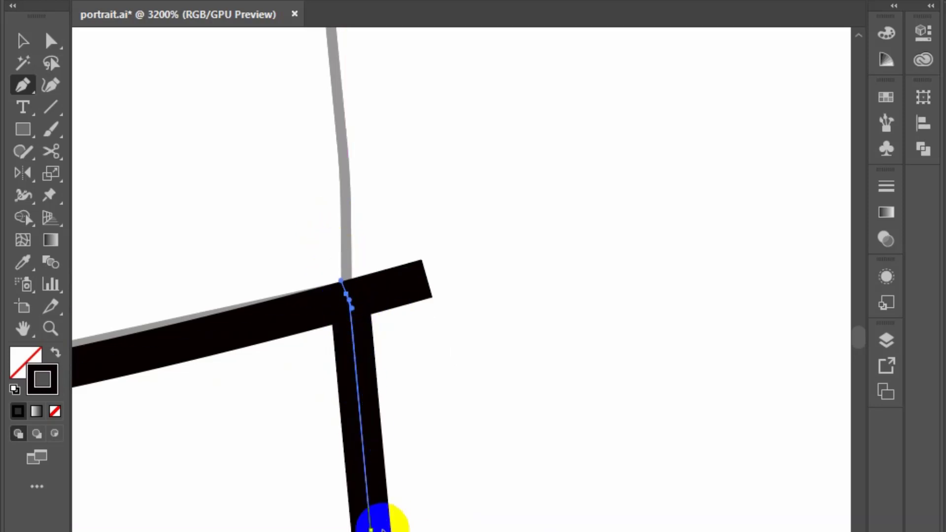
key("ctrl+z")
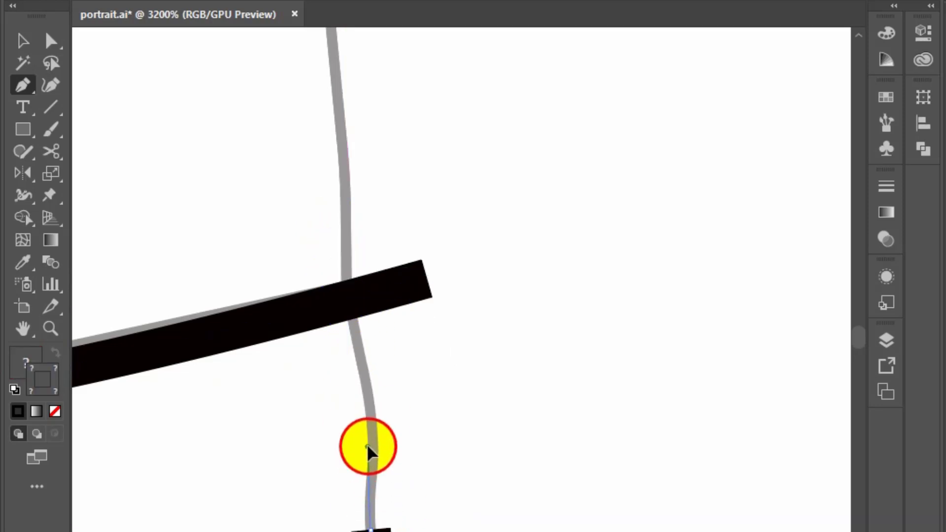
- Resume from the bottom endpoint and curve the outline up the side seam
left_click(369, 447)
left_click_drag(351, 326, 343, 269)
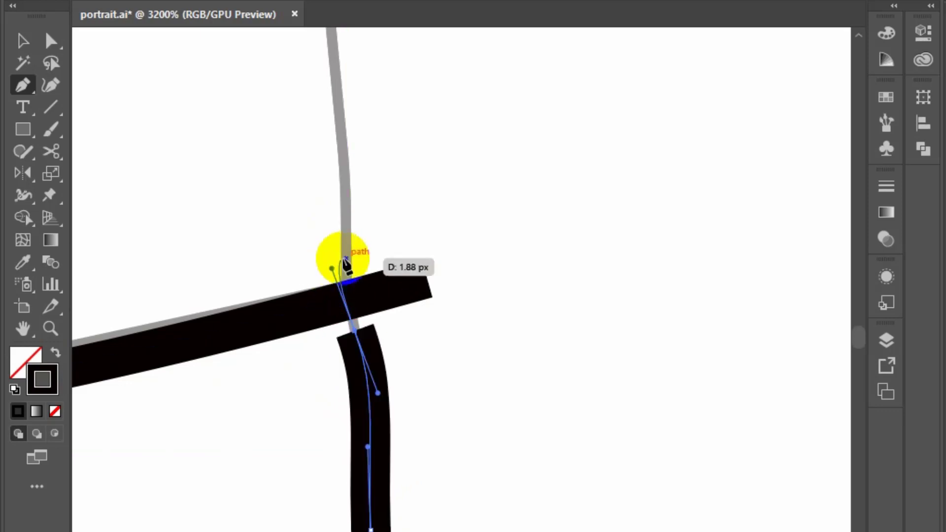
left_click_drag(343, 137, 409, 272)
left_click(399, 165)
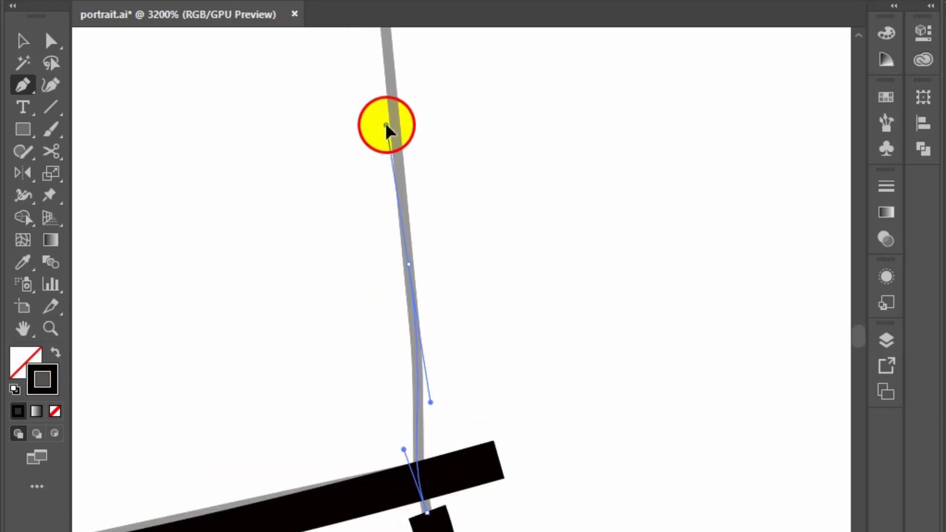
mouse_move(387, 129)
left_mouse_down()
mouse_move(473, 271)
mouse_move(494, 387)
mouse_move(555, 339)
left_mouse_up()
- Close the shirt panel outline on its top anchor
scroll(534, 386, "down", 6)
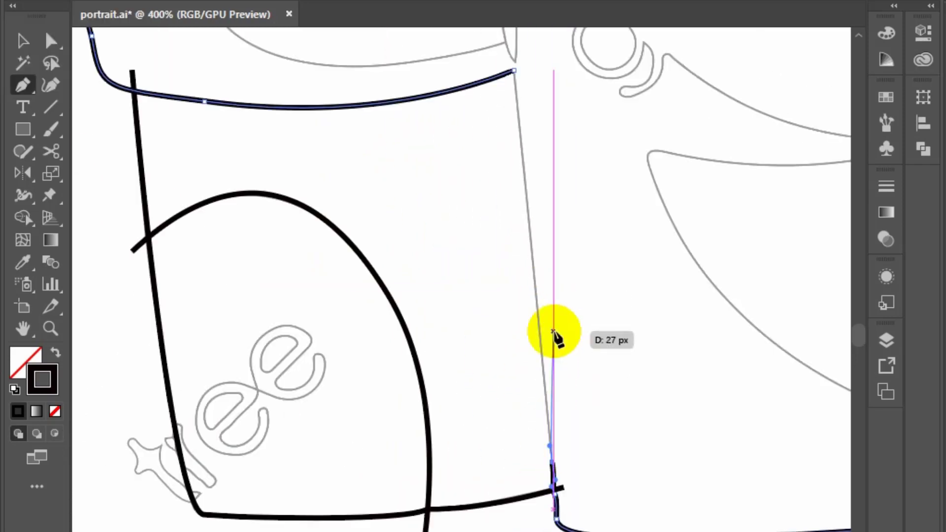
left_click(514, 72)
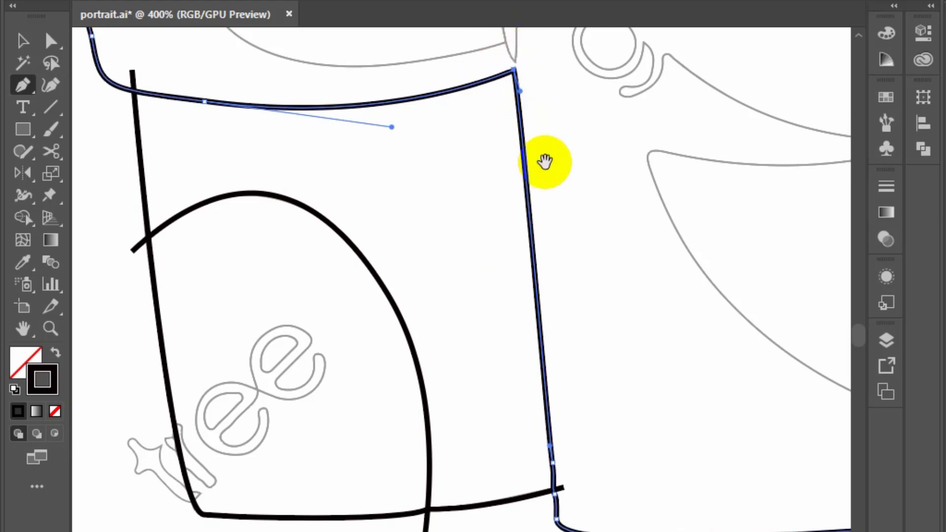
scroll(544, 161, "down", 5)
scroll(728, 480, "up", 3)
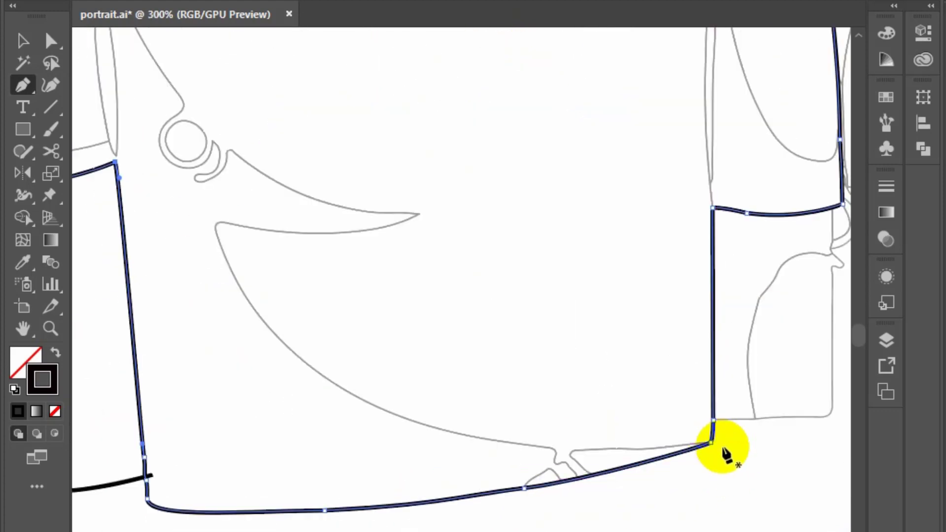
- Start the swoosh with a curve from the lower-right corner to its left tip
left_click_drag(711, 443, 680, 438)
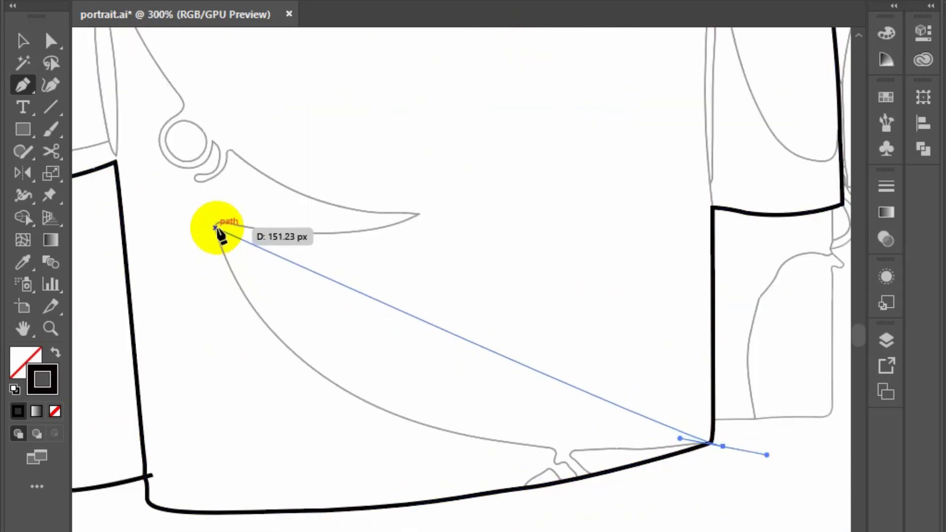
left_click_drag(215, 224, 164, 111)
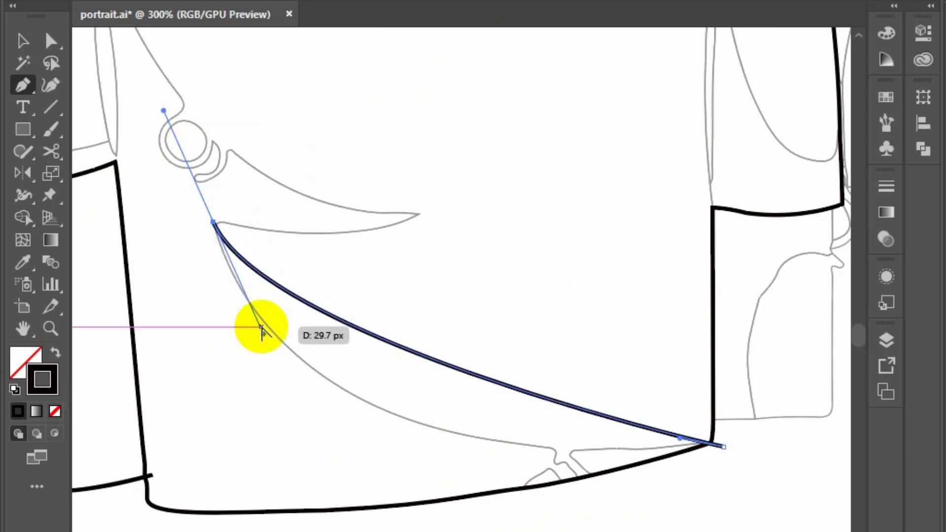
left_click_drag(261, 329, 291, 498)
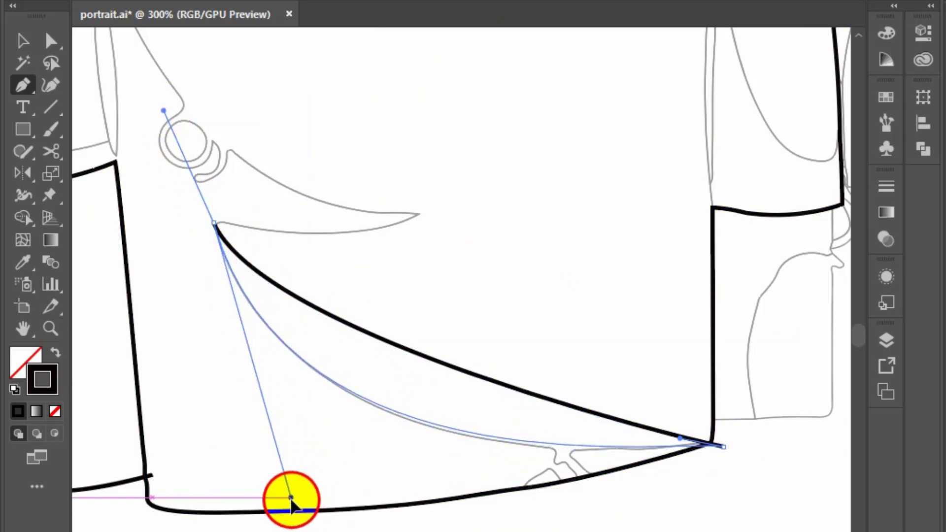
left_click_drag(710, 446, 660, 446)
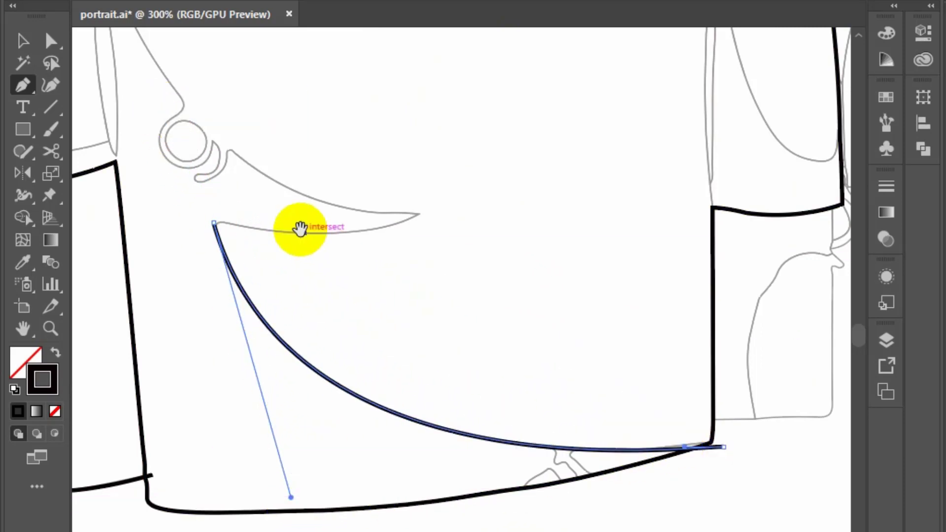
scroll(302, 228, "up", 2)
scroll(320, 291, "up", 1)
- Draw the swoosh's lower edge out to its right tip and curve its upper edge
mouse_move(106, 282)
left_mouse_down()
mouse_move(650, 253)
mouse_move(818, 158)
left_mouse_up()
left_click(650, 252)
left_click(680, 220)
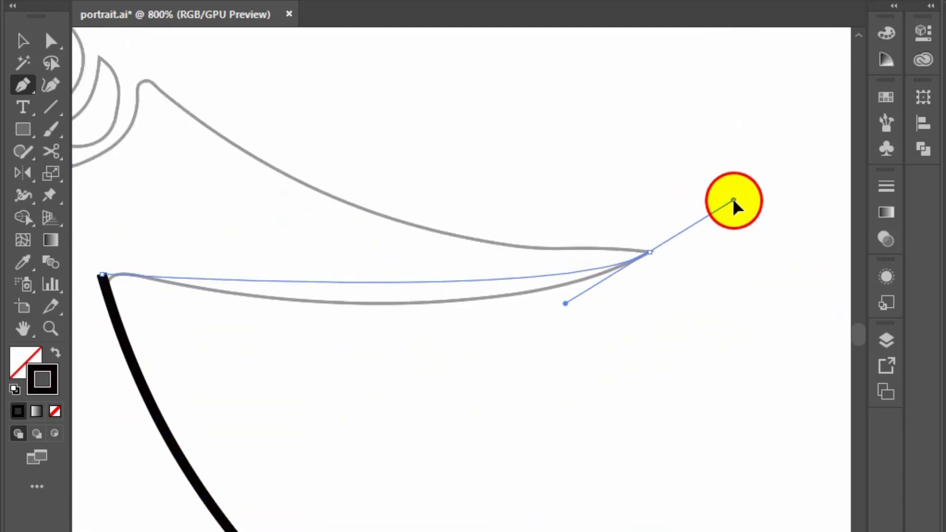
left_click(818, 155)
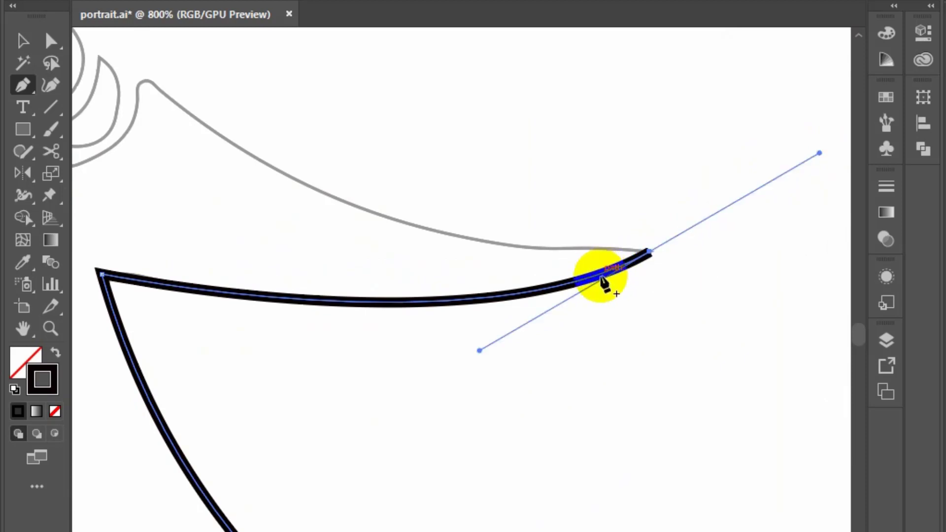
scroll(603, 283, "up", 2)
scroll(604, 283, "left", 2)
left_click(198, 123)
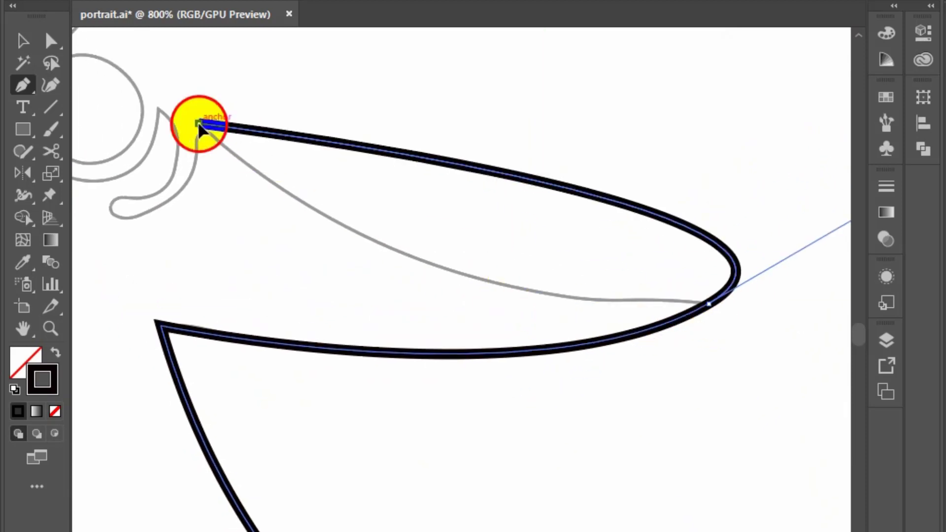
left_click_drag(201, 124, 158, 50)
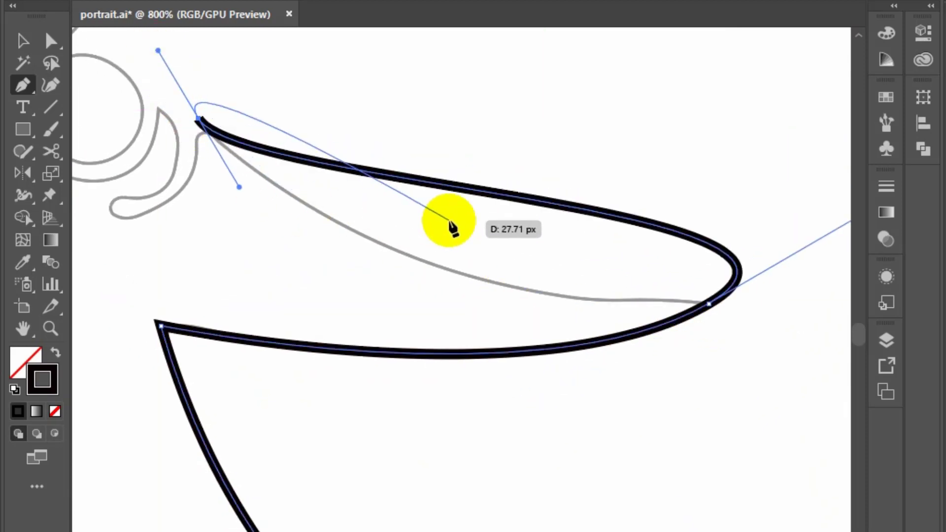
scroll(451, 228, "down", 1)
- Close the swoosh and shift its middle anchor to match the curve
left_click(651, 285)
mouse_move(522, 296)
left_mouse_down()
mouse_move(502, 284)
mouse_move(517, 291)
left_mouse_up()
scroll(517, 292, "up", 2)
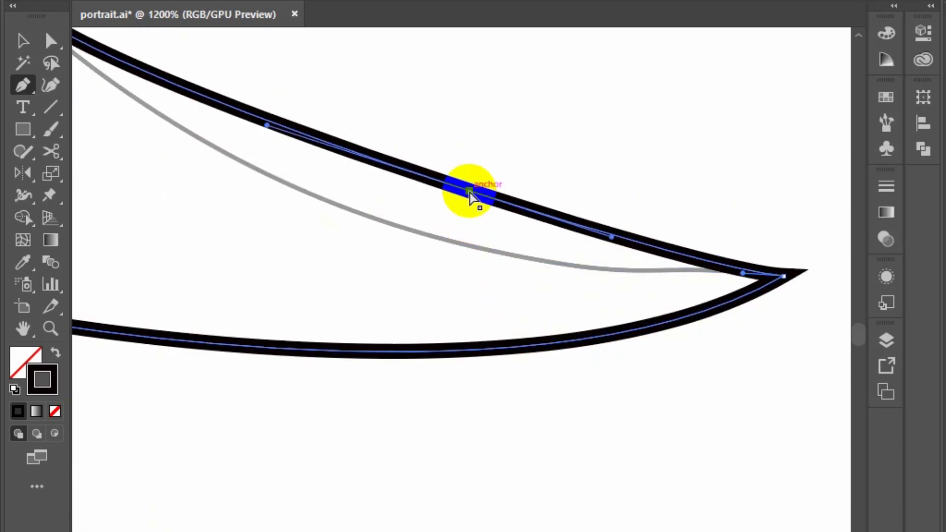
left_click_drag(470, 197, 425, 233)
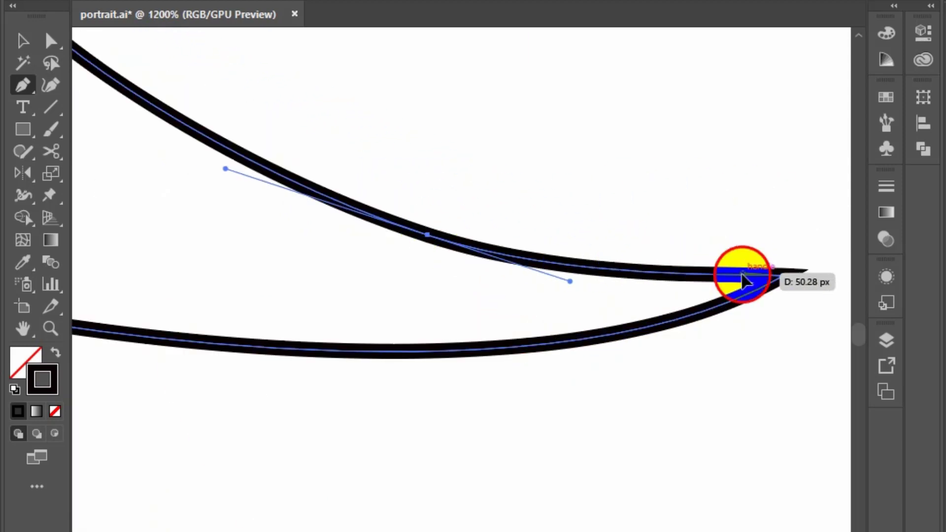
scroll(744, 281, "down", 1)
scroll(401, 239, "up", 3)
left_click(306, 143)
- Curve the logo outline up to the tall pointed tip and back down the inner edge
scroll(303, 144, "down", 2)
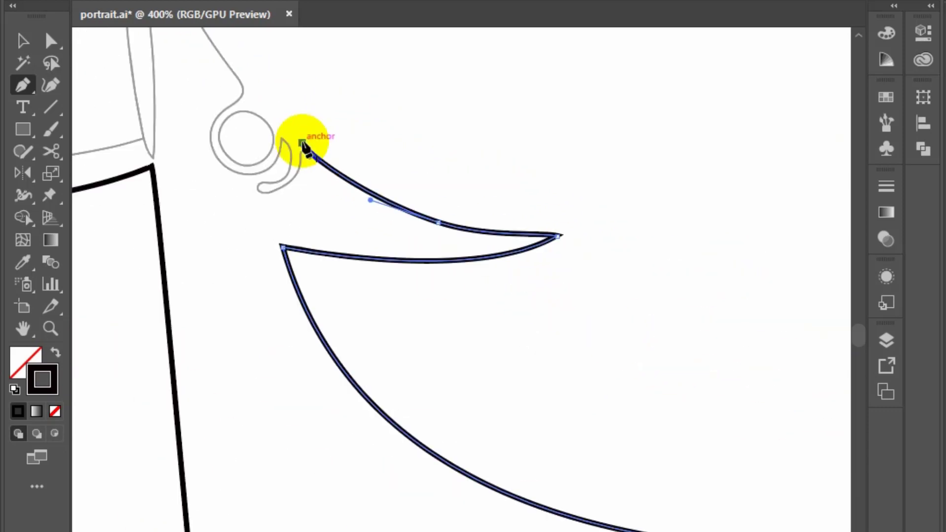
left_click_drag(302, 144, 444, 404)
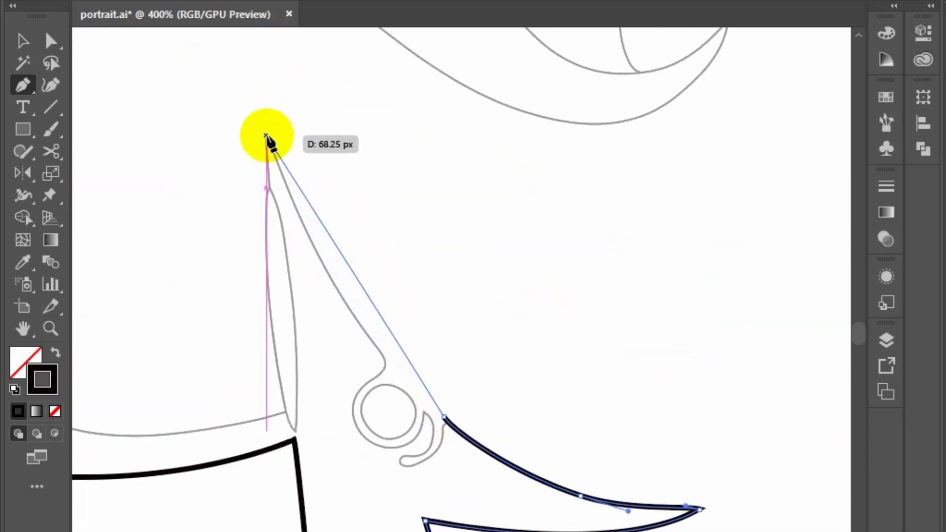
left_click_drag(267, 140, 243, 97)
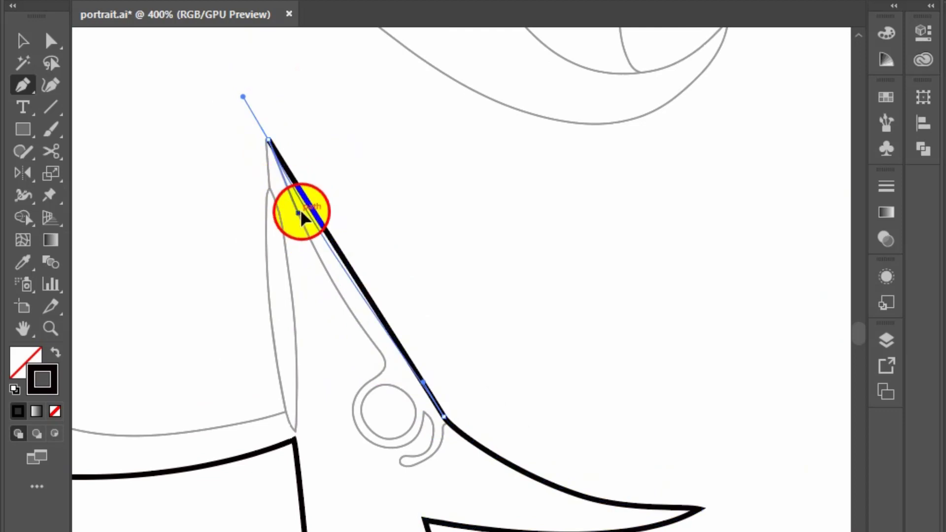
mouse_move(336, 339)
left_mouse_down()
mouse_move(423, 390)
mouse_move(423, 400)
left_mouse_up()
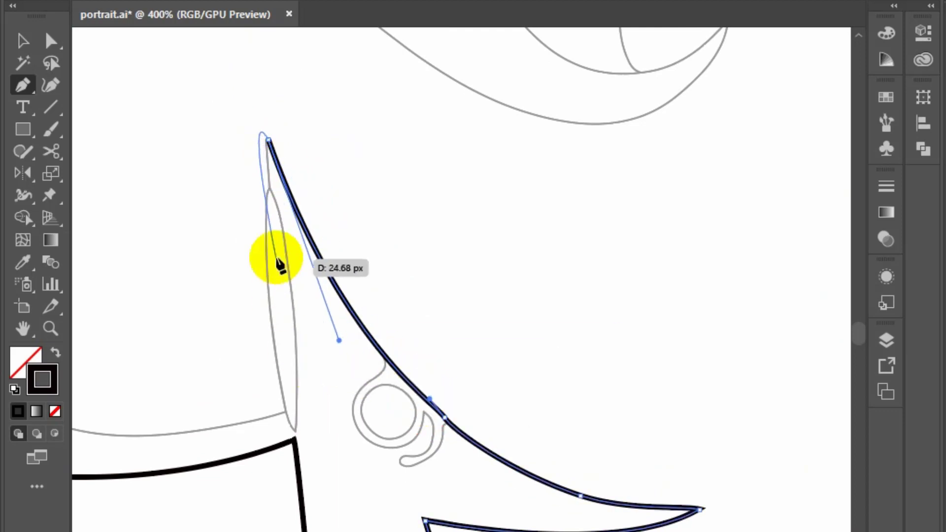
scroll(250, 253, "down", 2, "alt")
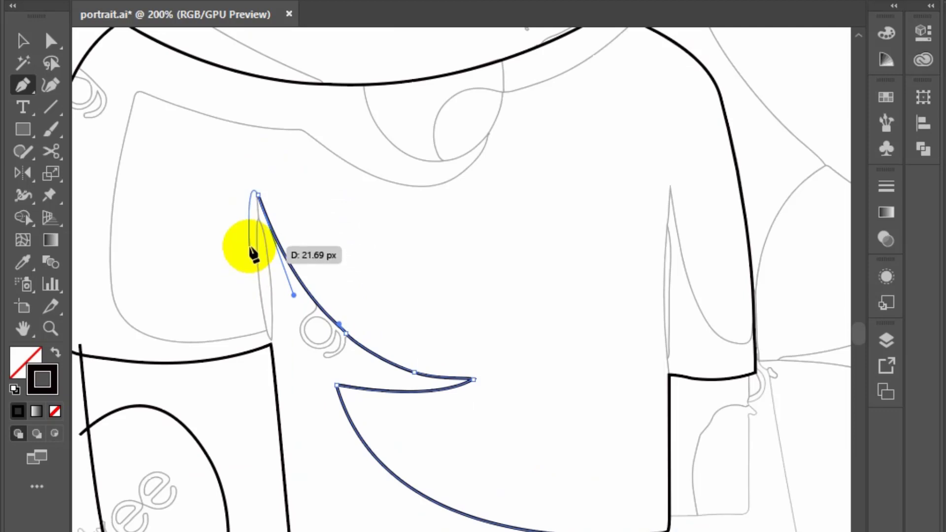
scroll(260, 219, "up", 3, "alt")
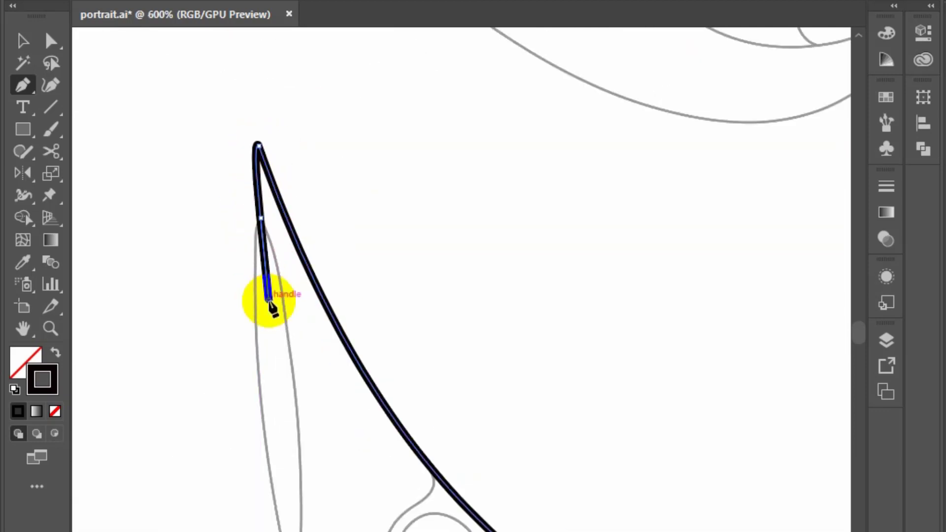
scroll(264, 320, "down", 5)
left_click_drag(268, 348, 311, 502)
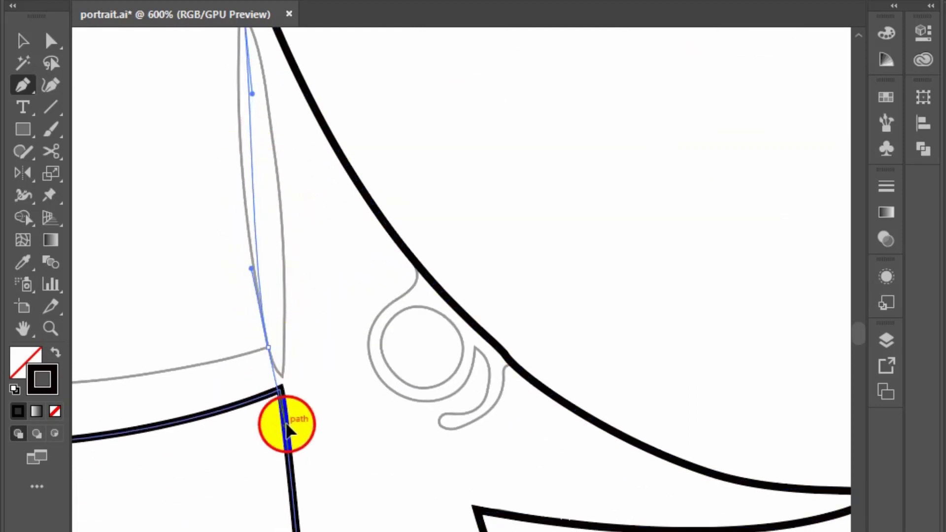
scroll(312, 379, "up", 4)
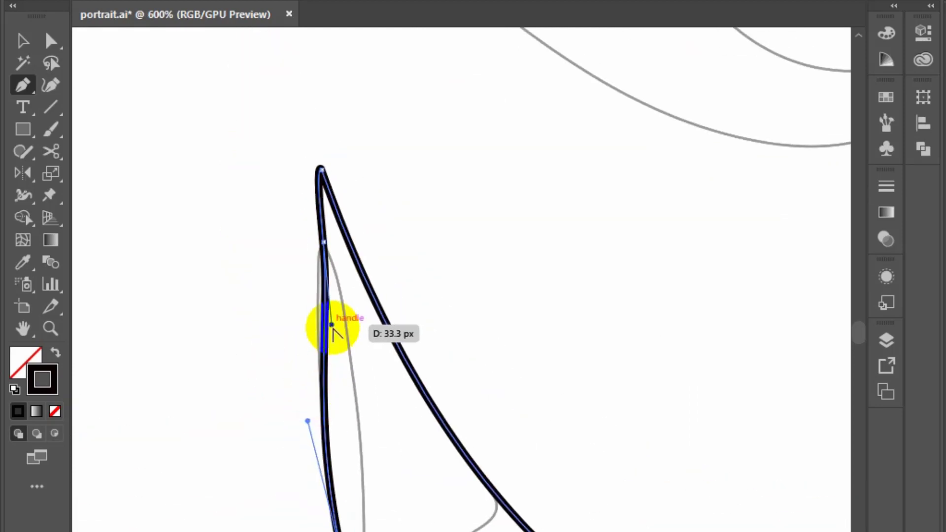
- Save the document
key("ctrl+s")
scroll(322, 276, "down", 5)
scroll(629, 247, "down", 3)
- Complete the smooth black bowl curve, fine-tuning it to the sketch
left_click(695, 345)
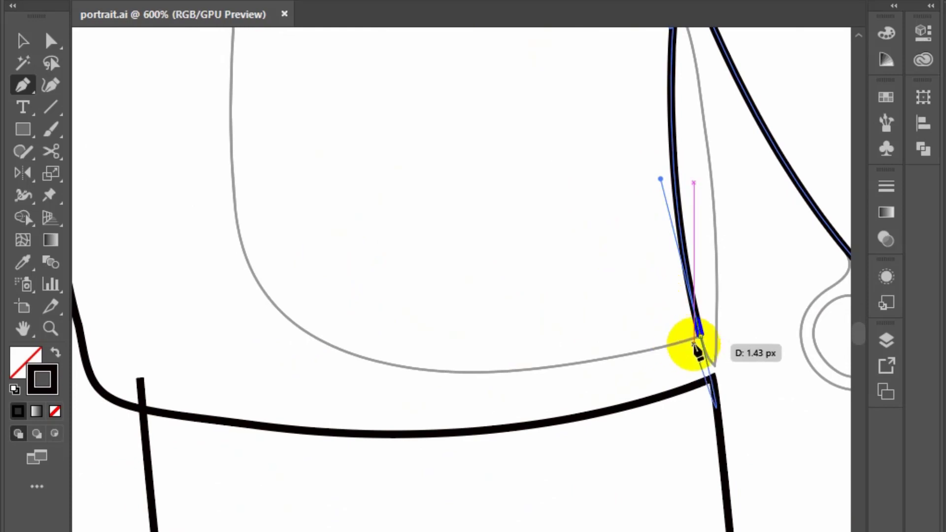
scroll(325, 296, "up", 4)
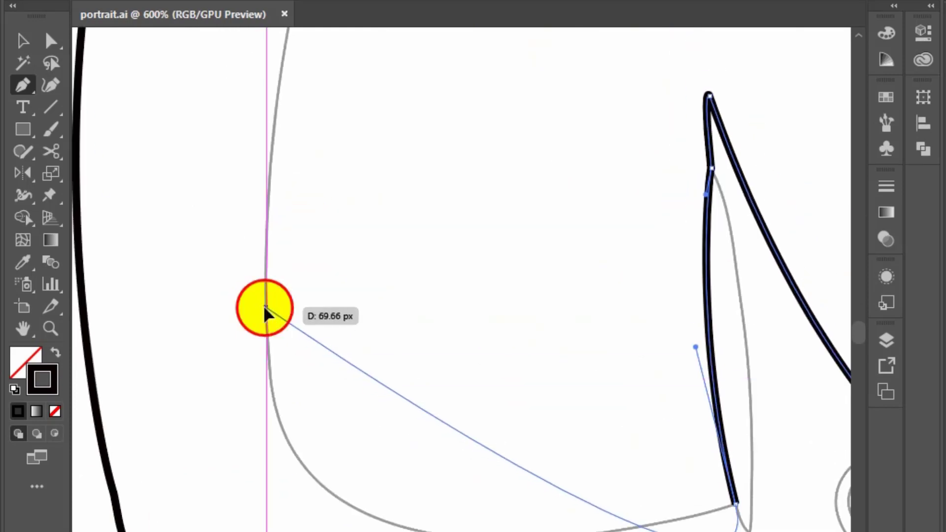
left_click_drag(265, 310, 264, 250)
scroll(264, 251, "down", 4)
left_click_drag(698, 329, 739, 481)
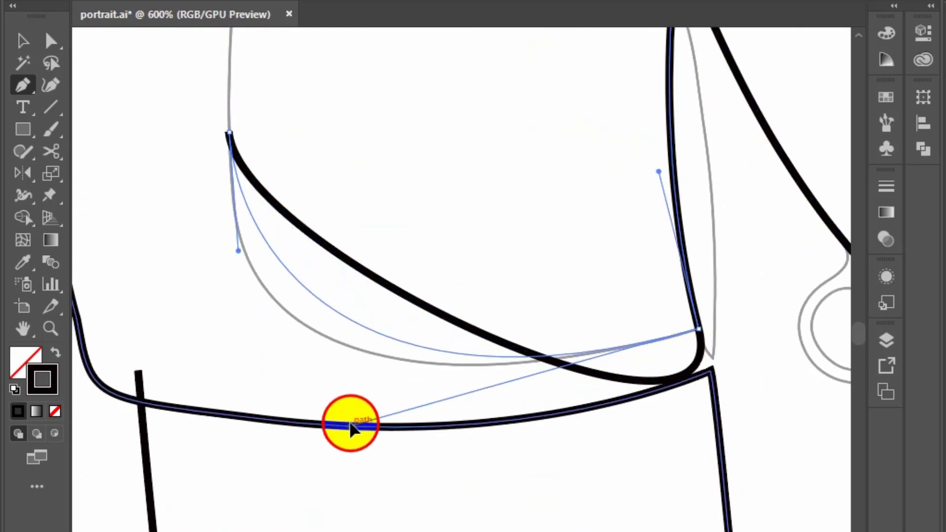
left_click_drag(238, 250, 221, 295)
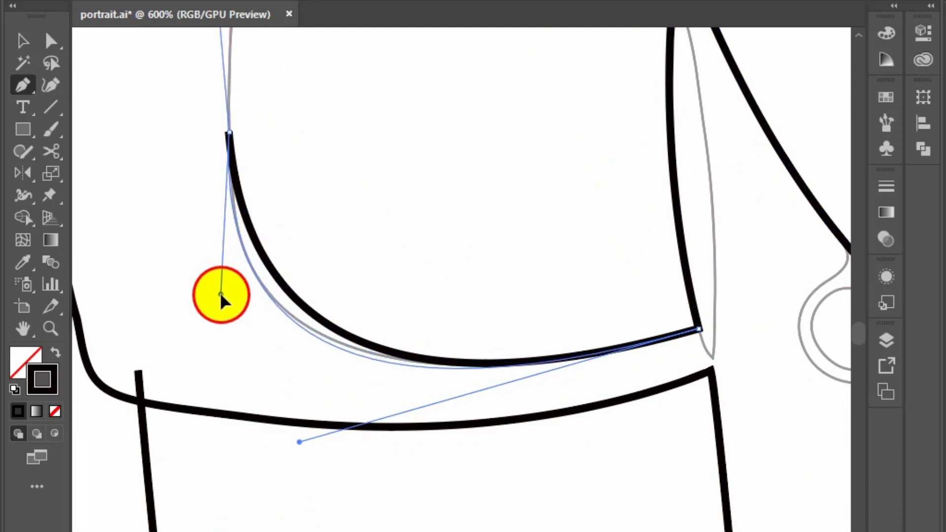
left_click_drag(299, 442, 294, 434)
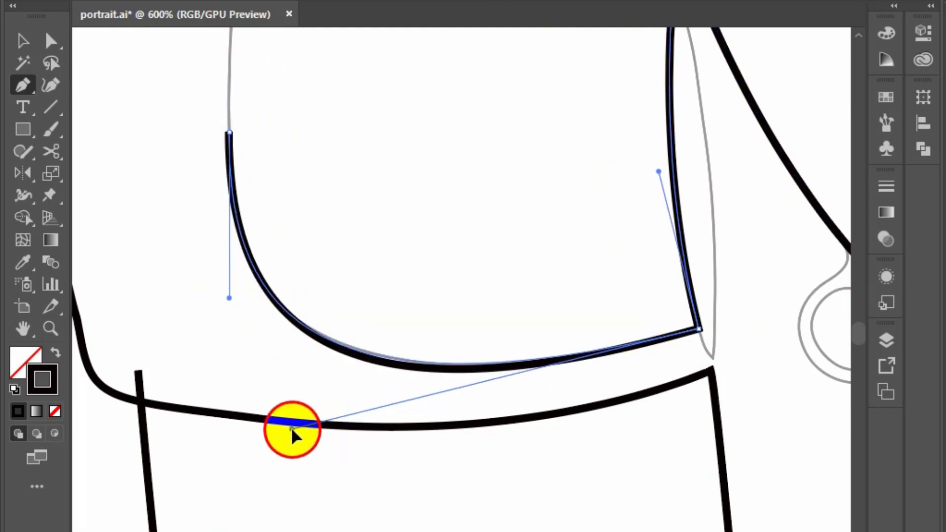
- Trace the logo's left edge to a sharp top corner and along its upper edge
scroll(275, 345, "up", 5)
scroll(311, 345, "down", 1)
scroll(312, 261, "up", 2)
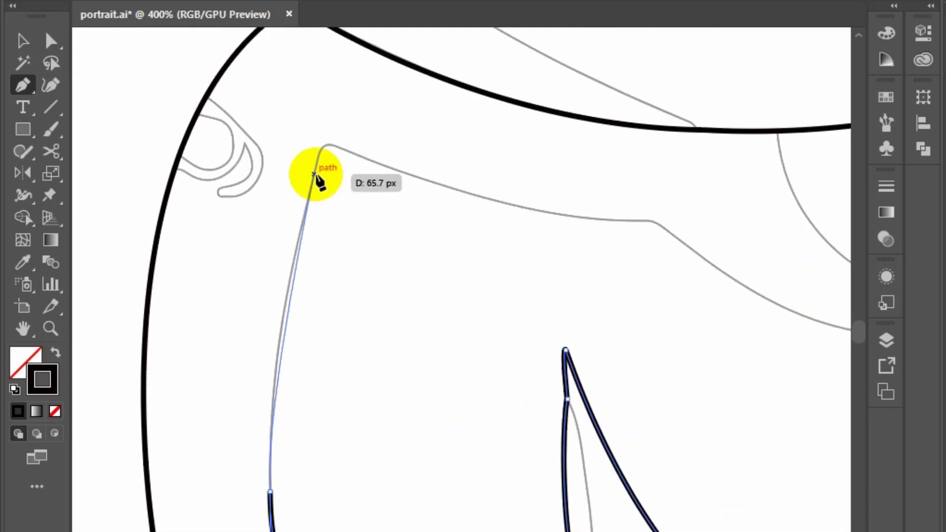
mouse_move(322, 143)
left_mouse_down()
mouse_move(343, 68)
mouse_move(359, 53)
left_mouse_up()
left_click(324, 133)
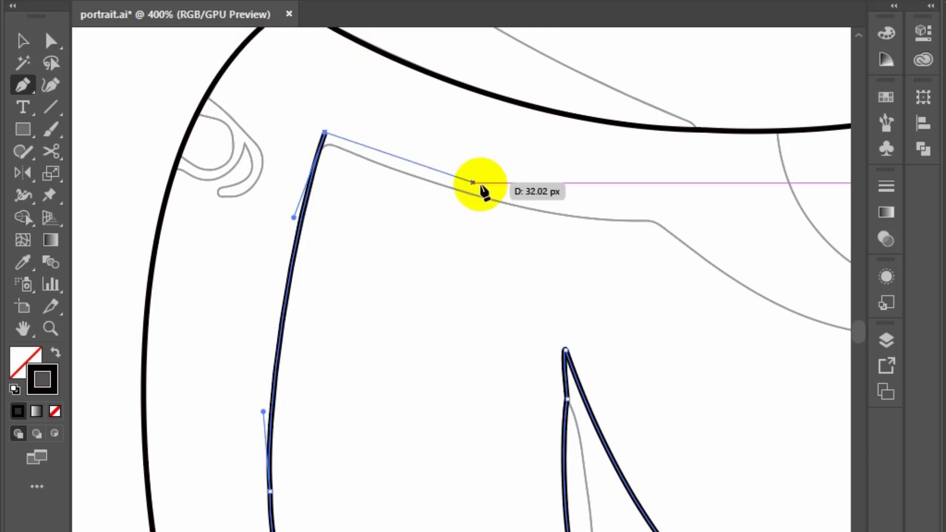
left_click_drag(651, 221, 686, 221)
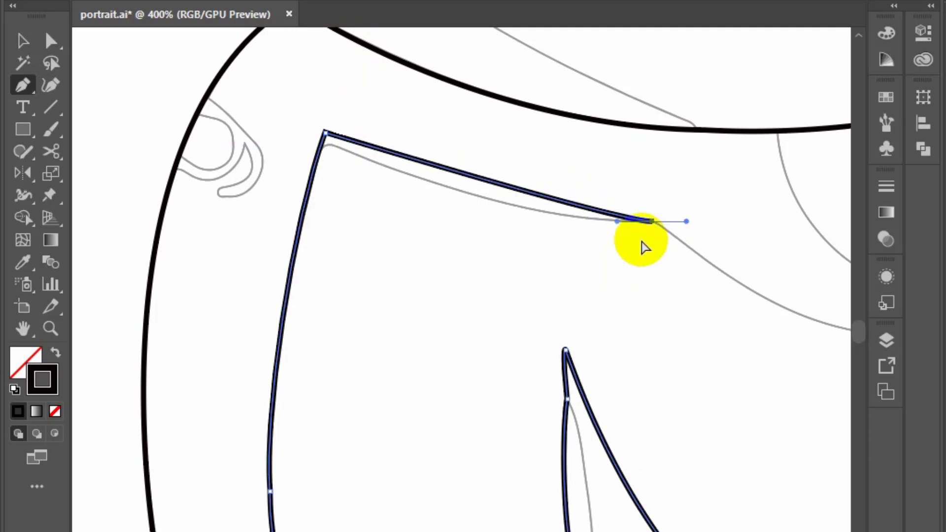
mouse_move(617, 221)
left_mouse_down()
mouse_move(424, 209)
mouse_move(253, 242)
left_mouse_up()
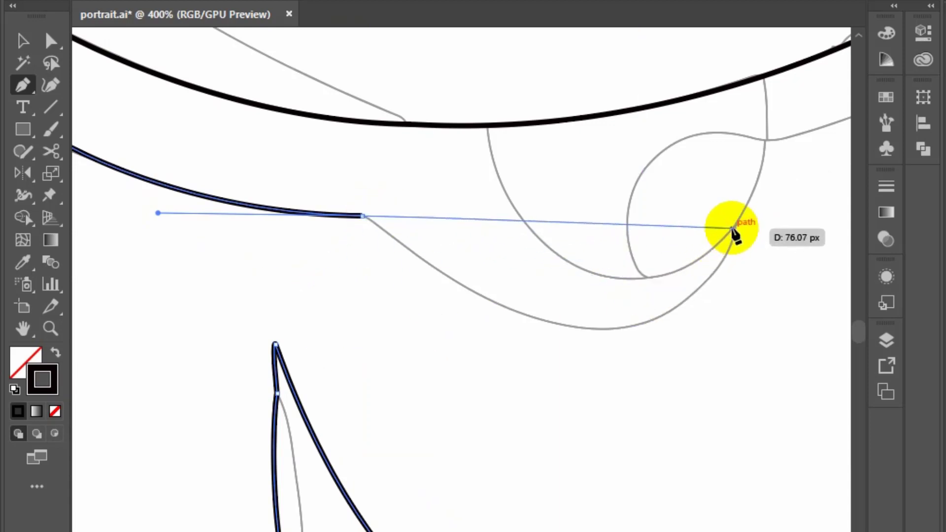
- Extend the outline right, then dip it into a hooked curve toward the collar swirl
left_click_drag(736, 226, 757, 141)
scroll(753, 147, "down", 1, "alt")
scroll(739, 207, "down", 3, "alt")
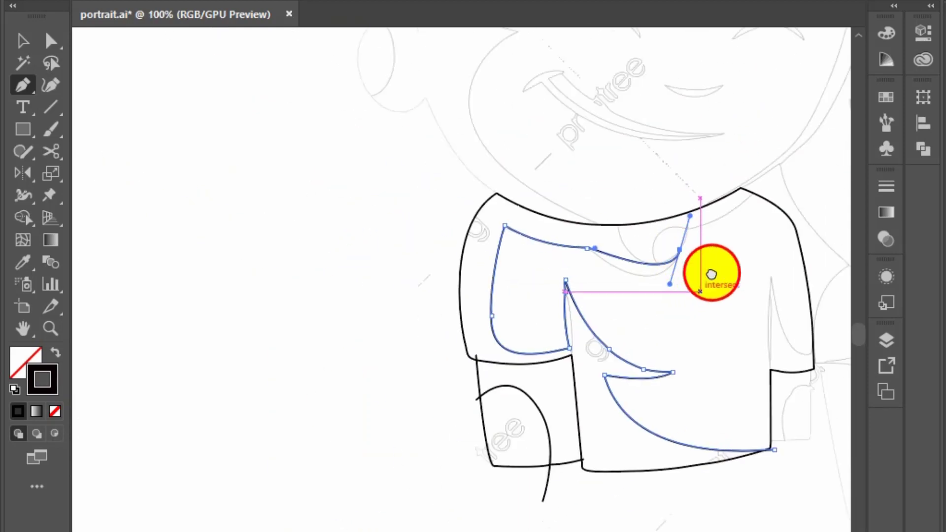
scroll(493, 344, "up", 2, "alt")
scroll(482, 351, "up", 1, "alt")
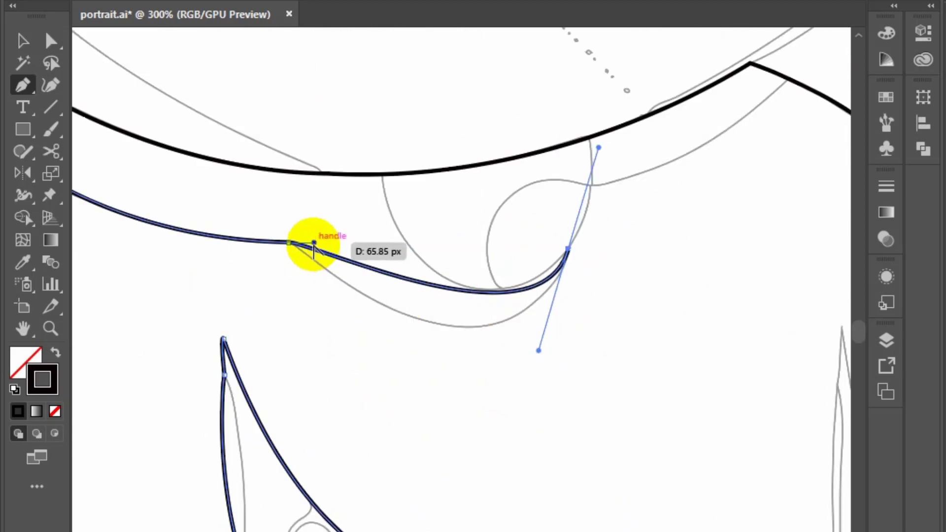
left_click_drag(289, 242, 382, 320)
left_click_drag(539, 350, 517, 384)
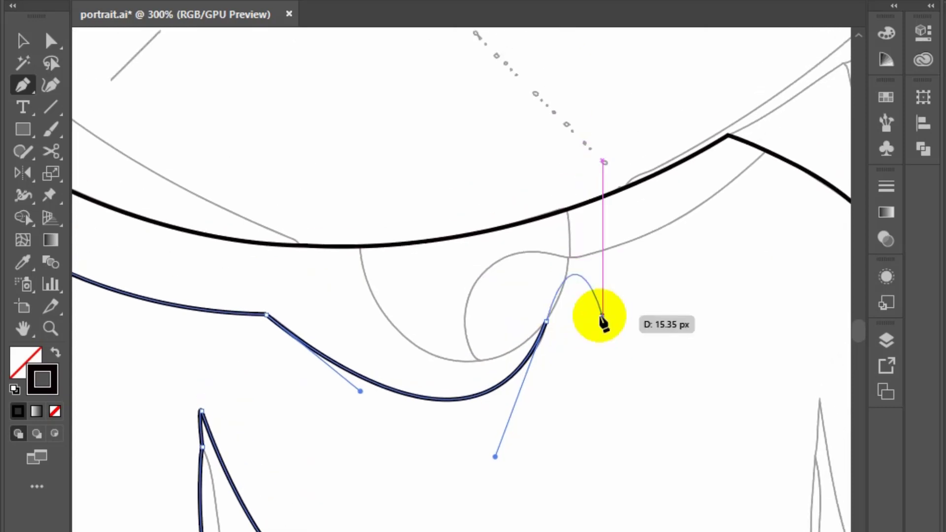
mouse_move(513, 310)
left_mouse_down()
mouse_move(345, 306)
mouse_move(580, 391)
left_mouse_up()
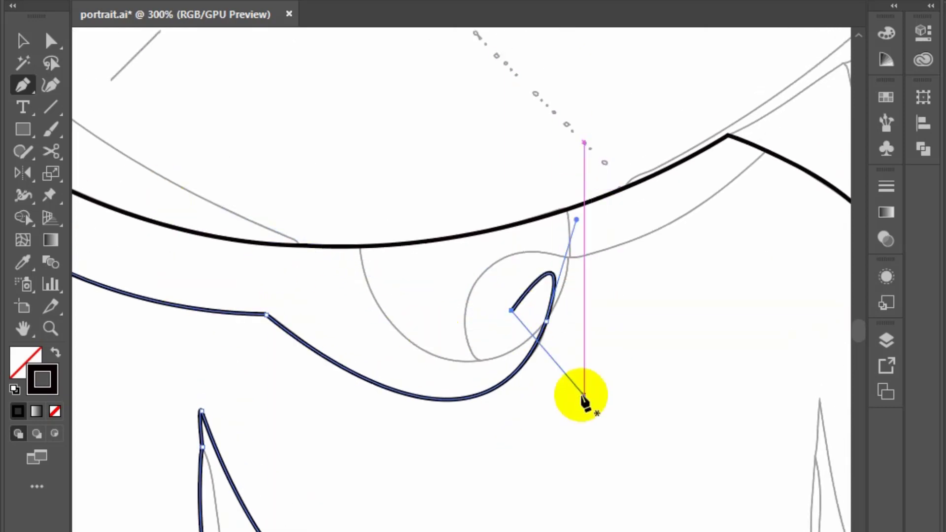
- Draw a new curved stroke from the collar line around the swirl's bowl and back up
left_click_drag(360, 234, 360, 294)
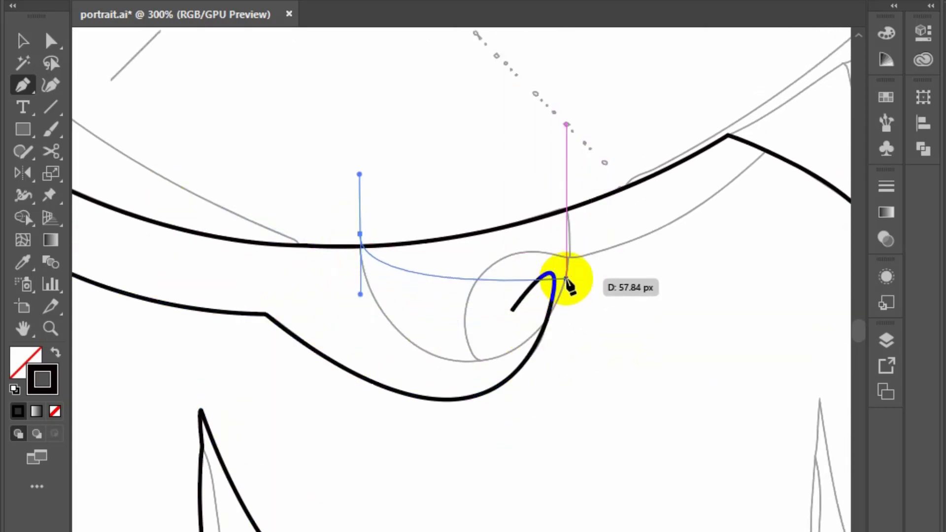
left_click_drag(565, 284, 611, 184)
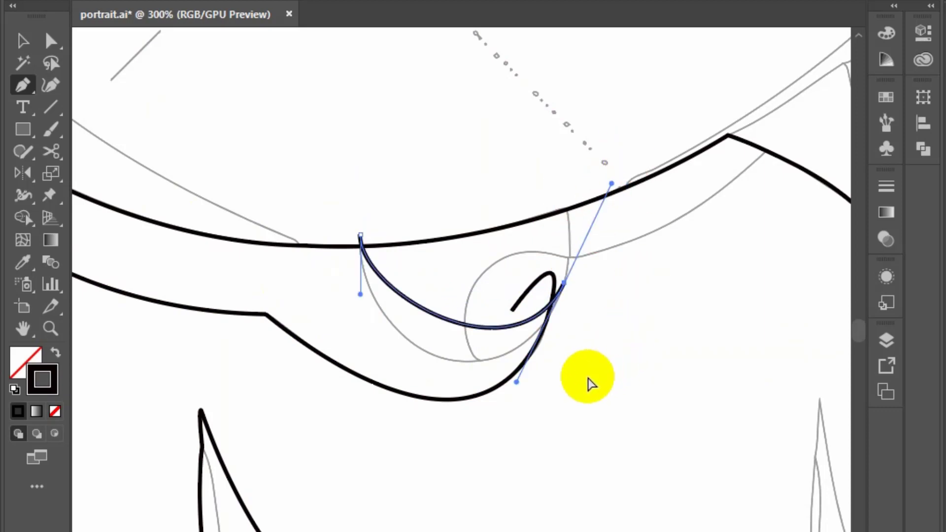
left_click_drag(517, 383, 497, 450)
left_click_drag(360, 294, 352, 335)
left_click_drag(497, 451, 499, 439)
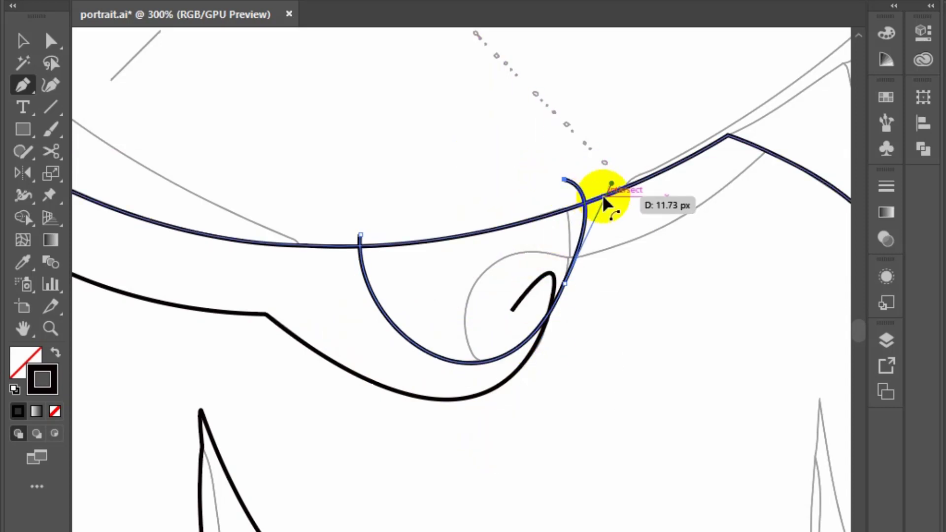
mouse_move(565, 179)
left_mouse_down()
mouse_move(577, 253)
mouse_move(728, 224)
mouse_move(728, 215)
left_mouse_up()
left_click(753, 163)
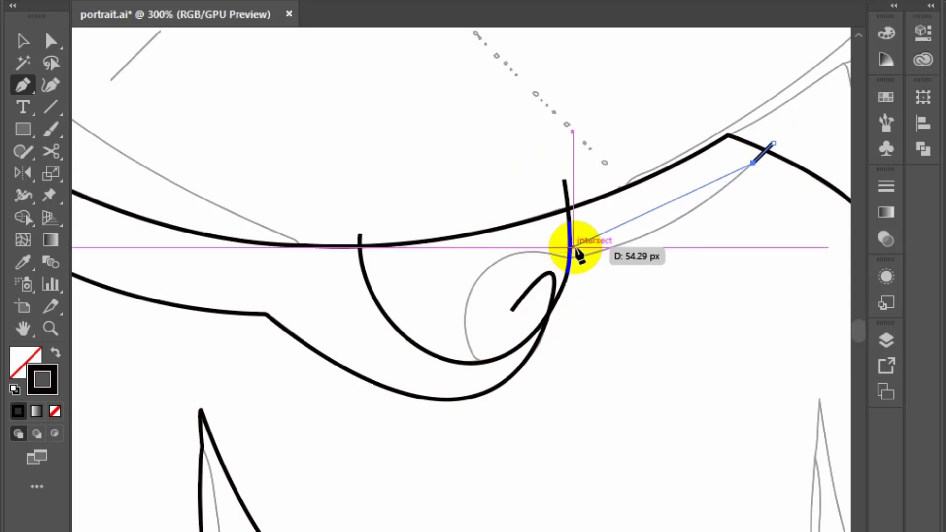
- Curve the stroke back into the swirl, fixing a misplaced point, and close the curl
mouse_move(555, 268)
left_mouse_down()
mouse_move(473, 268)
mouse_move(451, 359)
left_mouse_up()
left_click(464, 274)
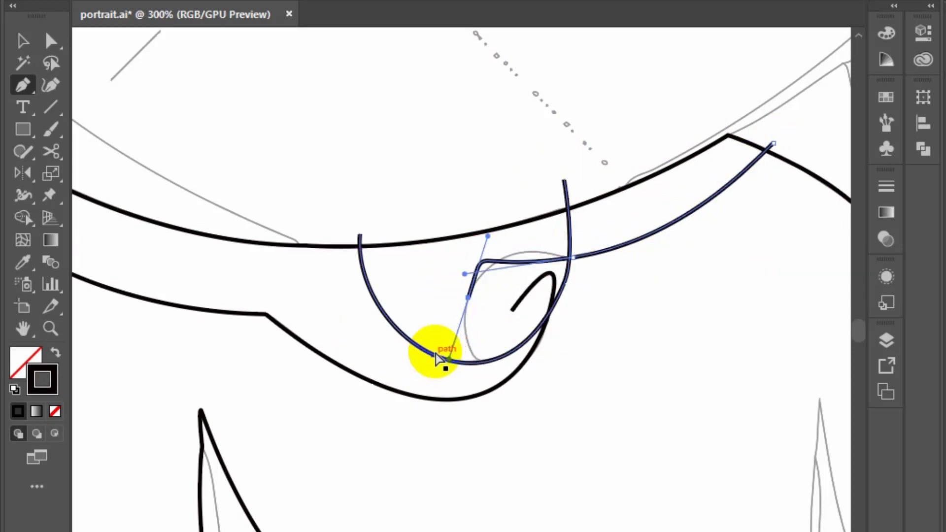
key("ctrl+z")
left_click_drag(473, 287, 471, 288)
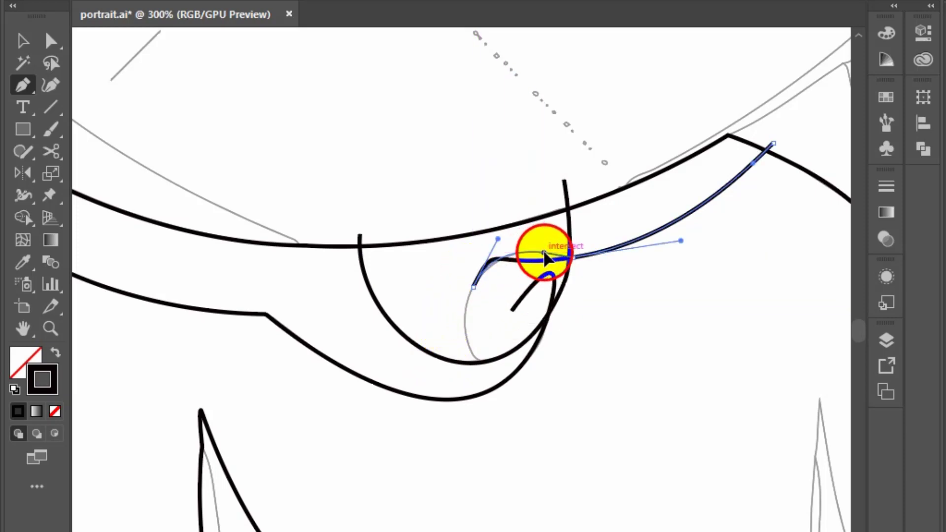
left_click(545, 257)
left_click_drag(468, 306, 459, 311)
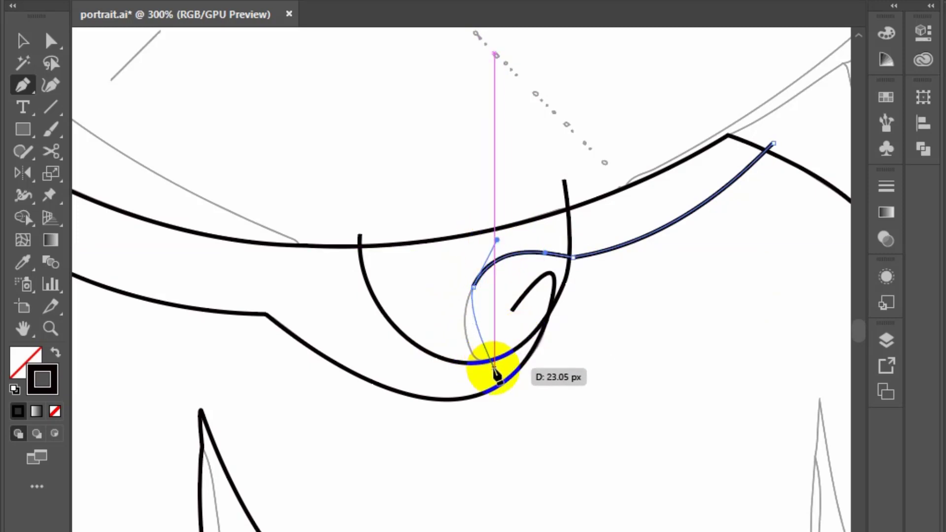
left_click_drag(494, 368, 533, 381)
mouse_move(473, 286)
left_mouse_down()
mouse_move(532, 308)
mouse_move(549, 401)
left_mouse_up()
scroll(441, 310, "up", 4)
- Trace a curved black stroke from the sliver's pointed top along the grey fold to the seam
scroll(567, 443, "down", 6)
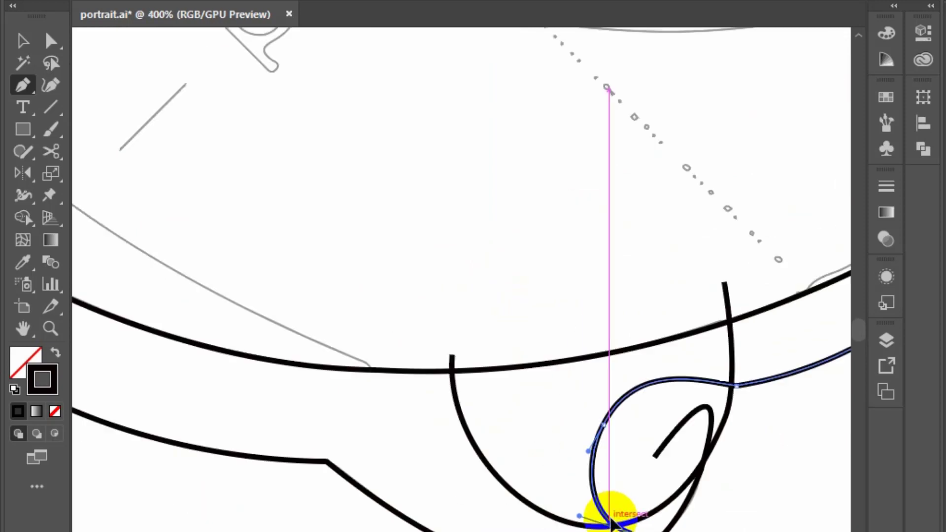
left_click_drag(582, 518, 302, 226)
scroll(323, 169, "up", 5)
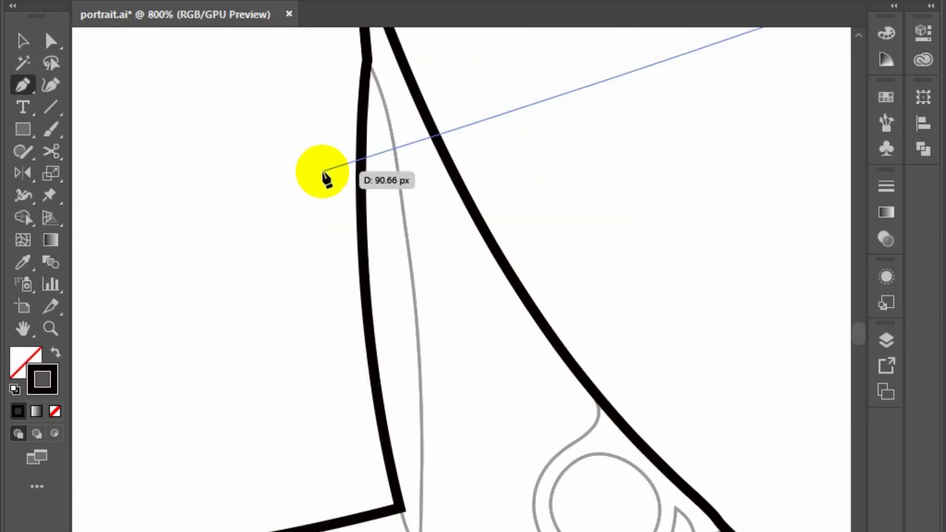
key("o")
left_click(360, 64)
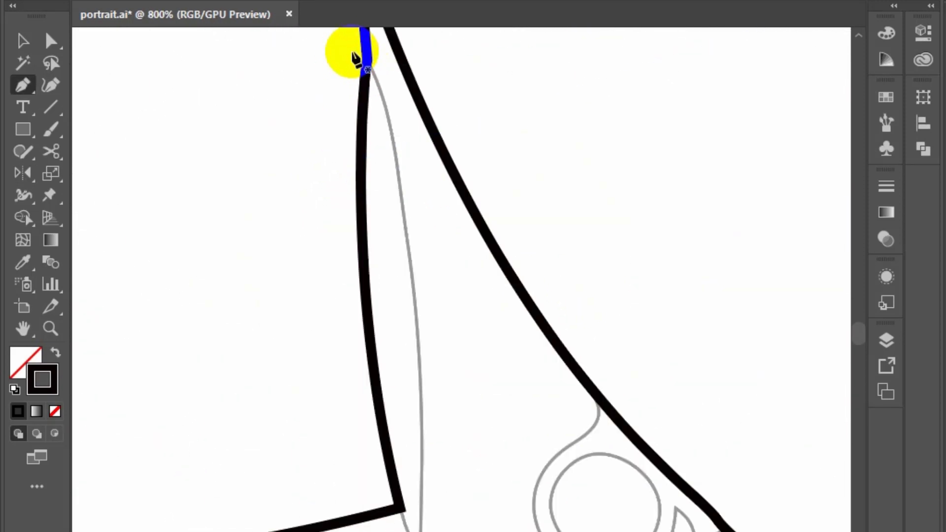
left_click_drag(373, 83, 355, 50)
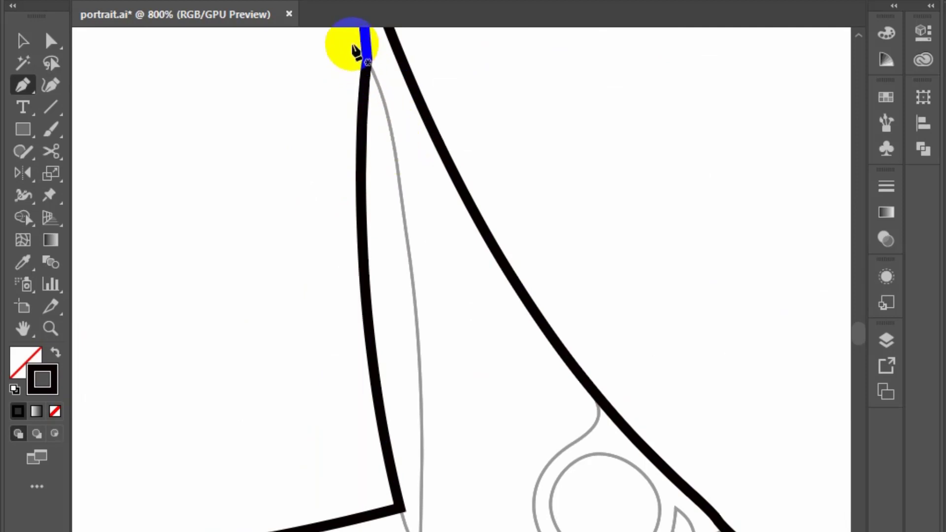
scroll(351, 46, "up", 3)
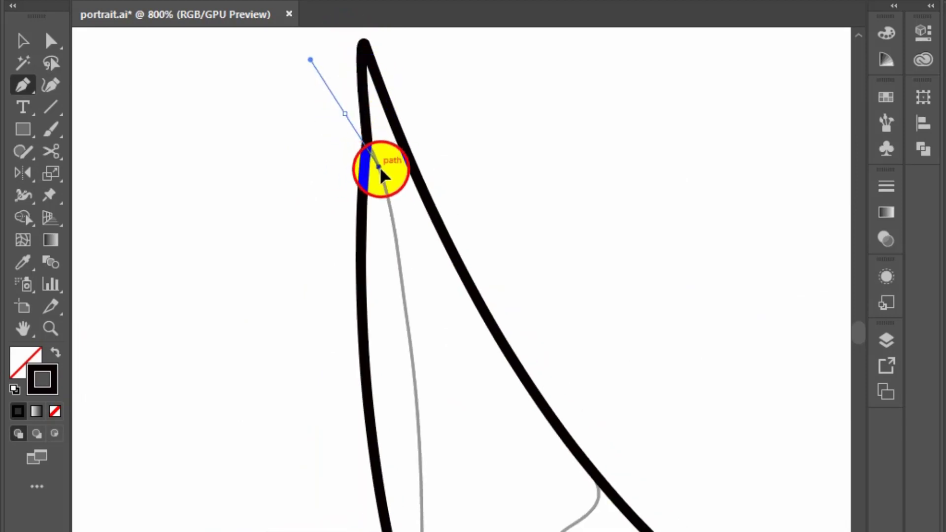
scroll(448, 106, "down", 10)
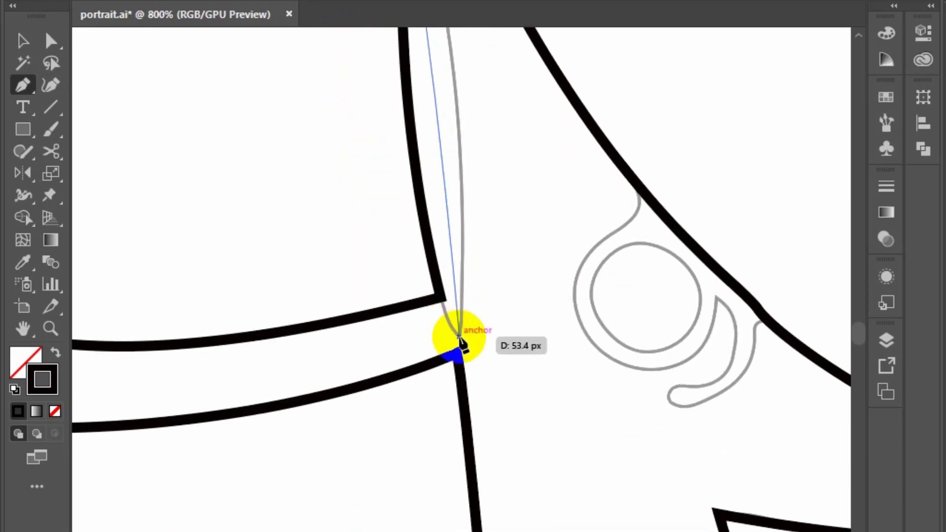
left_click_drag(456, 348, 439, 453)
scroll(492, 460, "up", 10)
left_click_drag(420, 184, 449, 156)
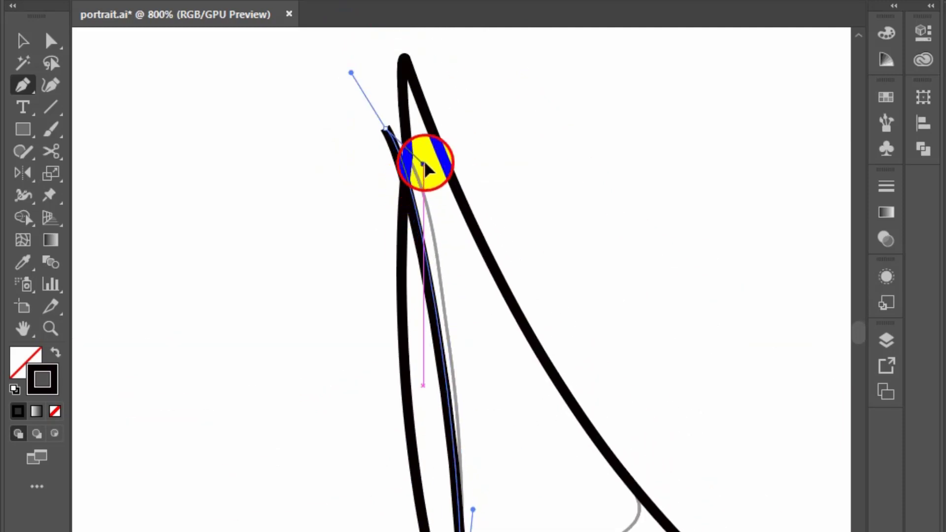
scroll(455, 447, "down", 5)
left_click_drag(453, 451, 408, 362)
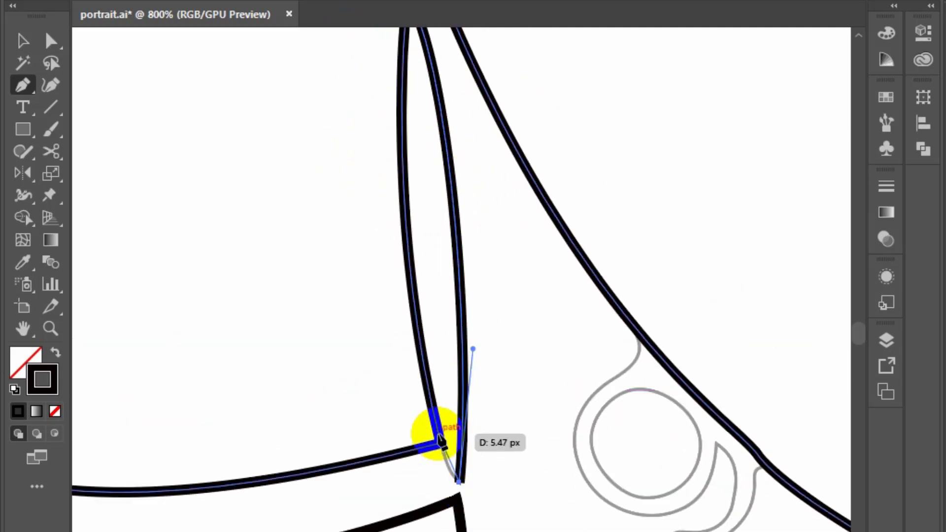
left_click(23, 41)
- Trace the cuff's bottom edge from the left out to a sharp corner anchor
scroll(442, 259, "down", 3)
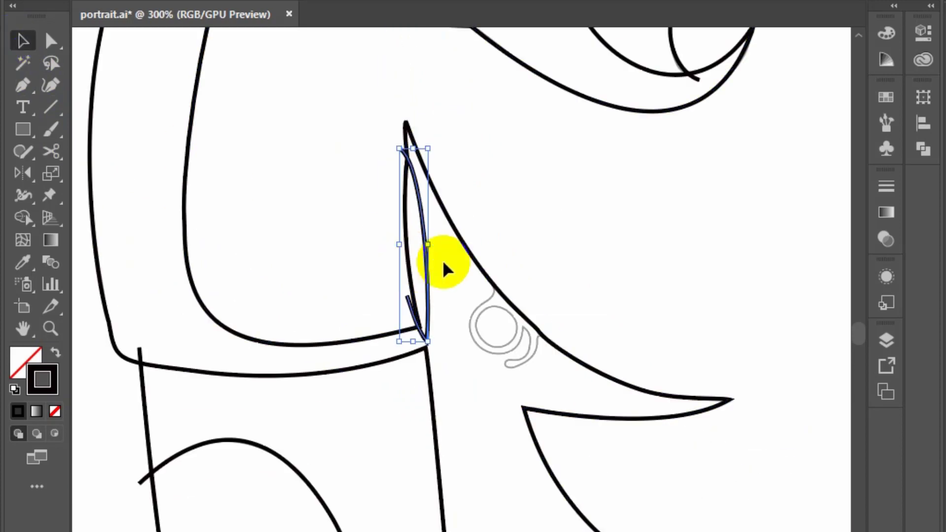
scroll(492, 296, "up", 5)
scroll(570, 316, "right", 5)
scroll(542, 395, "right", 4)
scroll(567, 370, "down", 4)
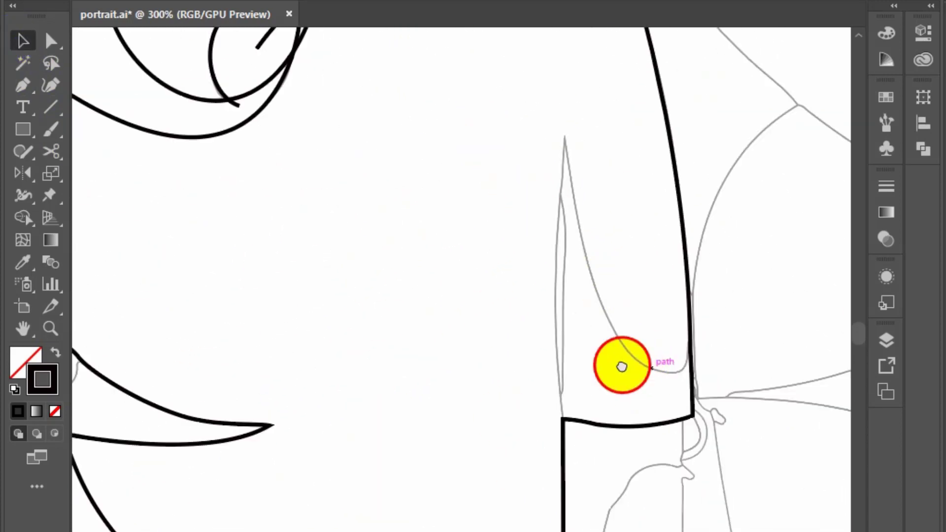
left_click_drag(621, 366, 501, 338)
scroll(472, 385, "down", 3)
scroll(454, 422, "up", 1)
scroll(453, 409, "up", 1)
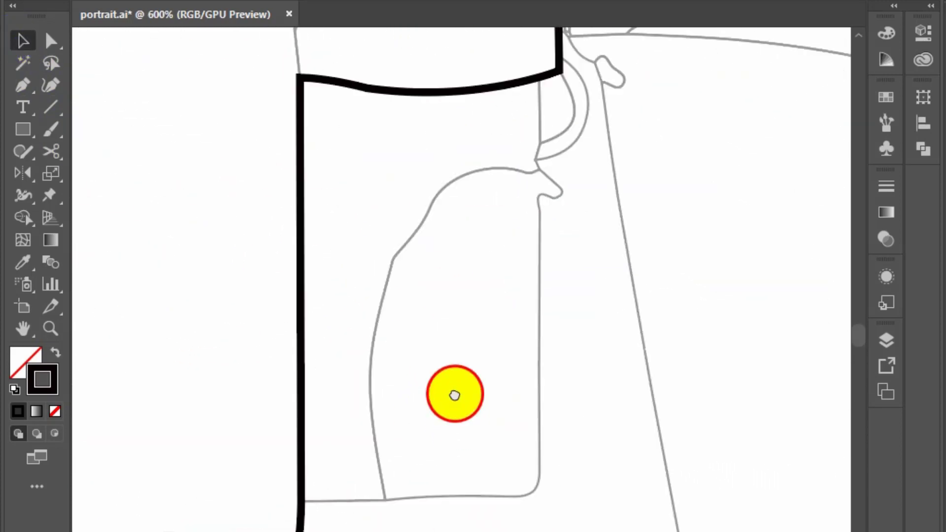
left_click(285, 502)
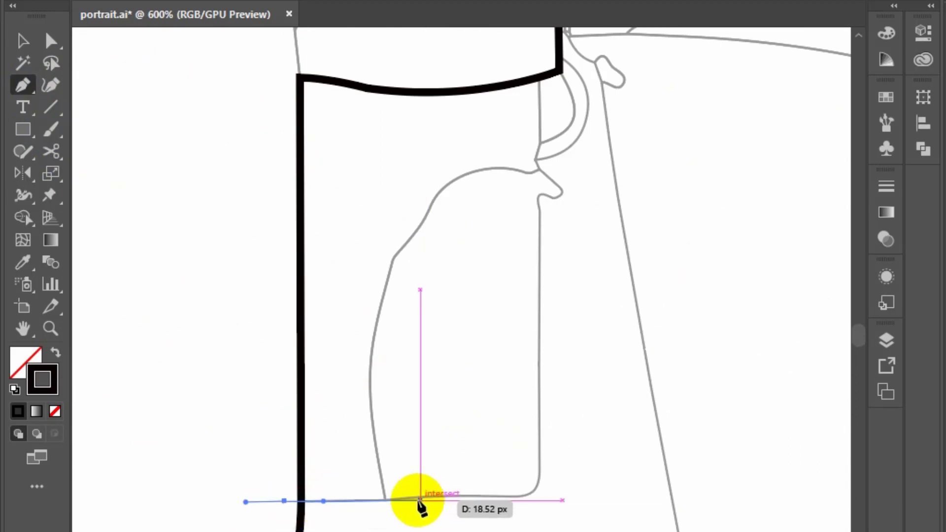
left_click(385, 501)
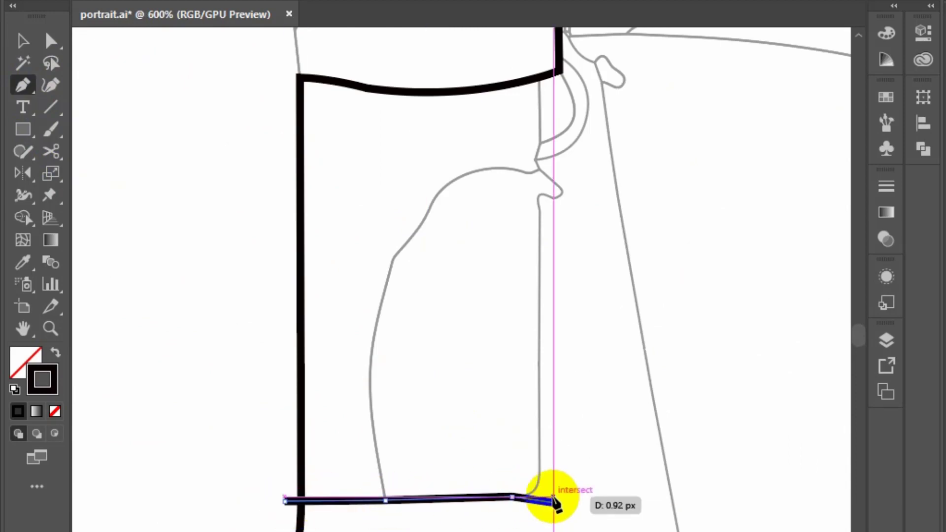
scroll(523, 502, "up", 2)
left_click_drag(559, 502, 624, 499)
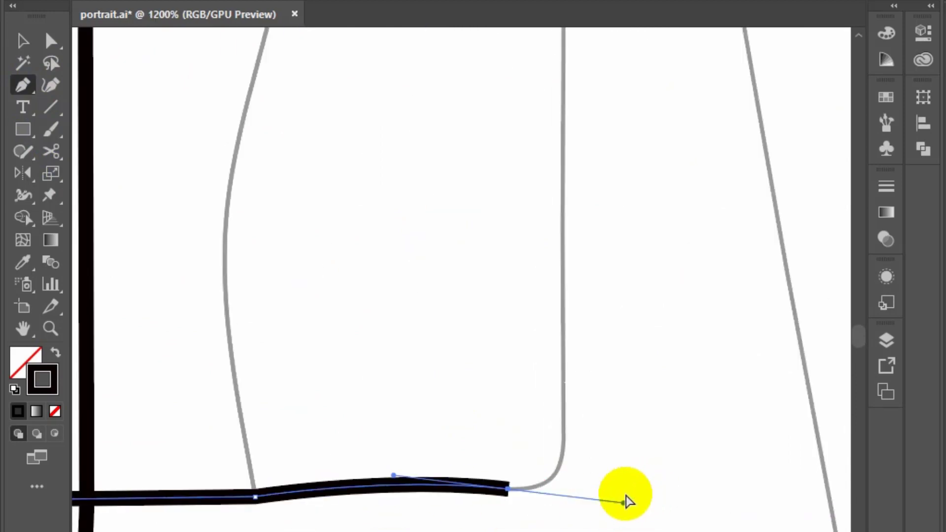
- Shape the cuff's rounded corner and run the outline up the inner edge
left_click(508, 489)
left_click_drag(563, 347, 563, 332)
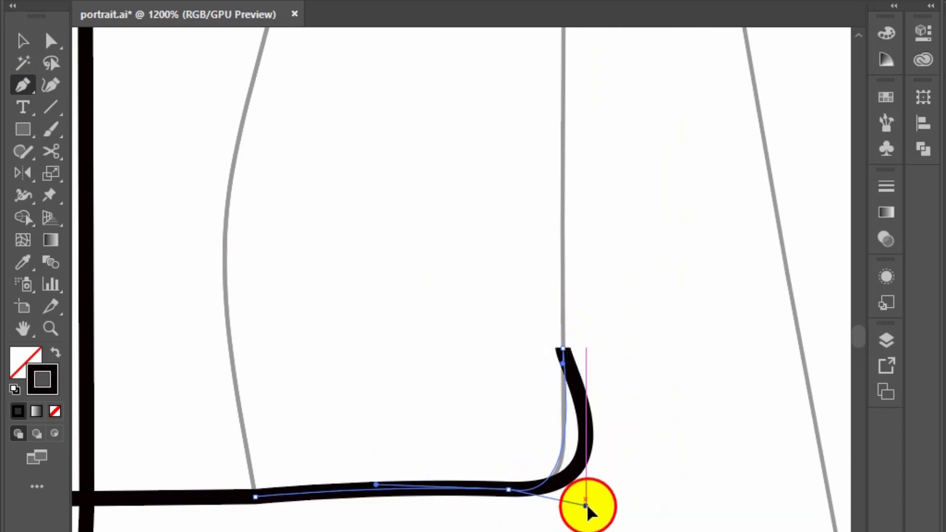
left_click_drag(586, 503, 603, 496)
left_click_drag(562, 364, 554, 425)
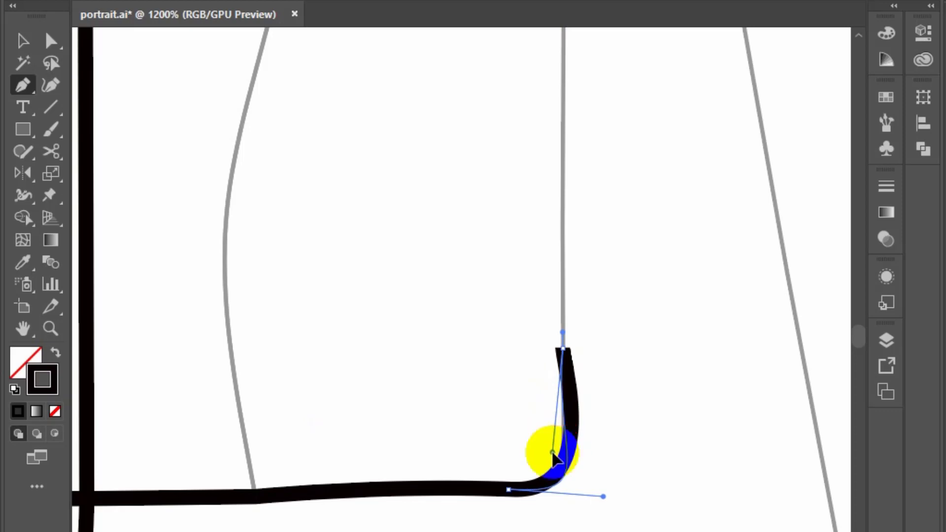
left_click_drag(603, 496, 586, 498)
left_click_drag(561, 131, 542, 387)
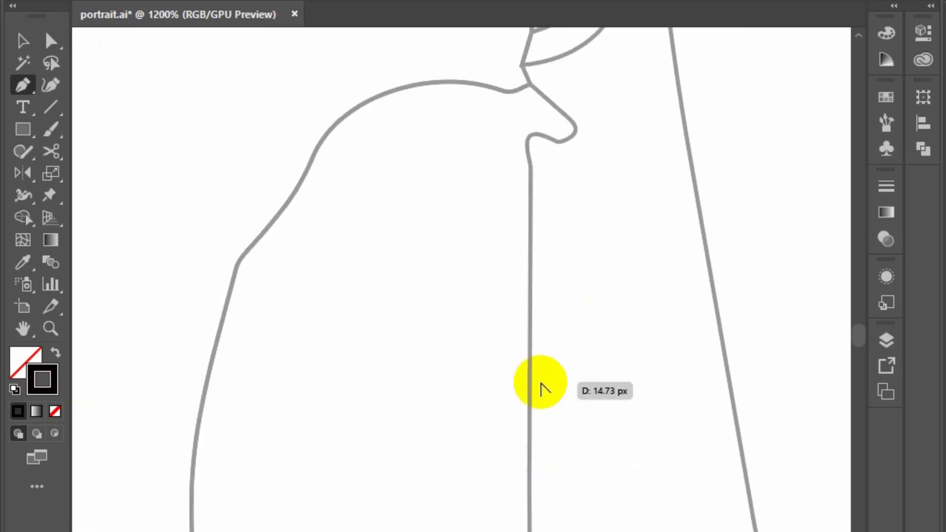
key("ctrl+minus")
left_click(539, 114)
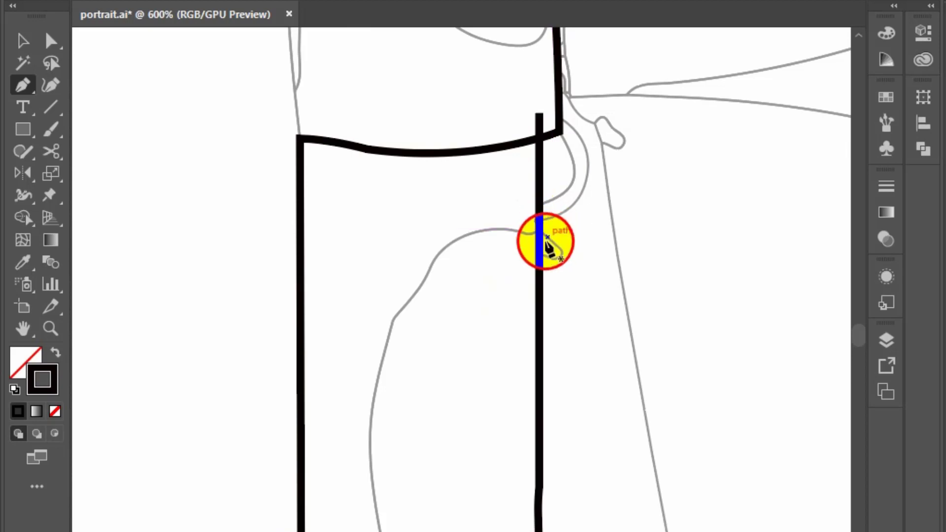
- Trace the curved arm line inside the cuff with a separate black path
scroll(518, 248, "up", 2)
left_click_drag(480, 220, 430, 229)
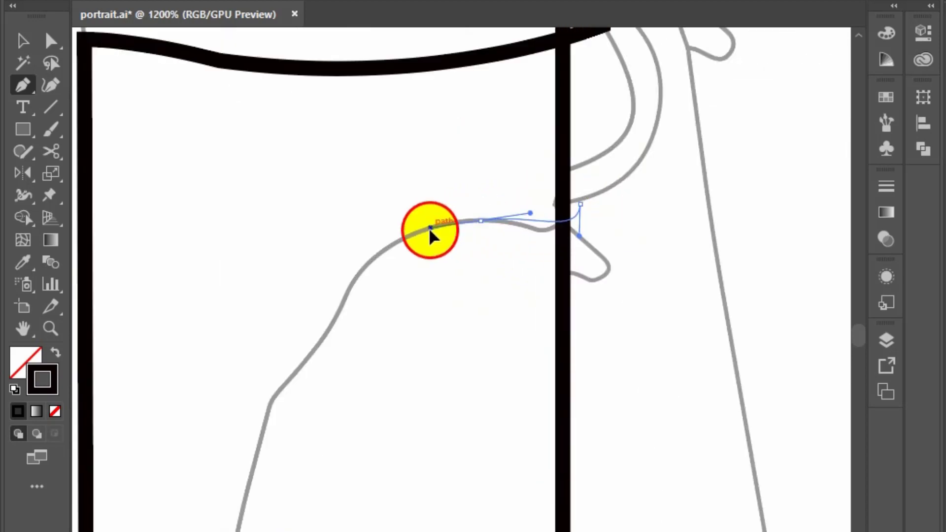
left_click(448, 225)
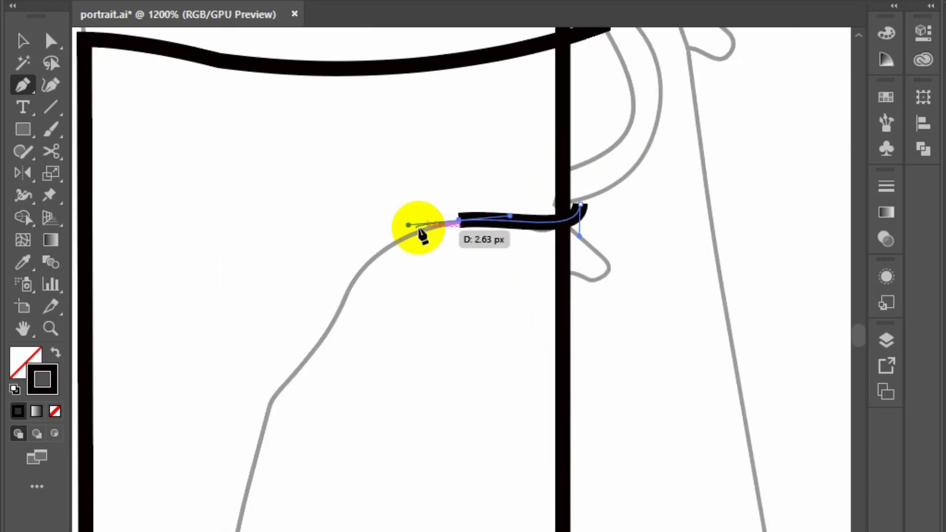
left_click_drag(579, 232, 580, 254)
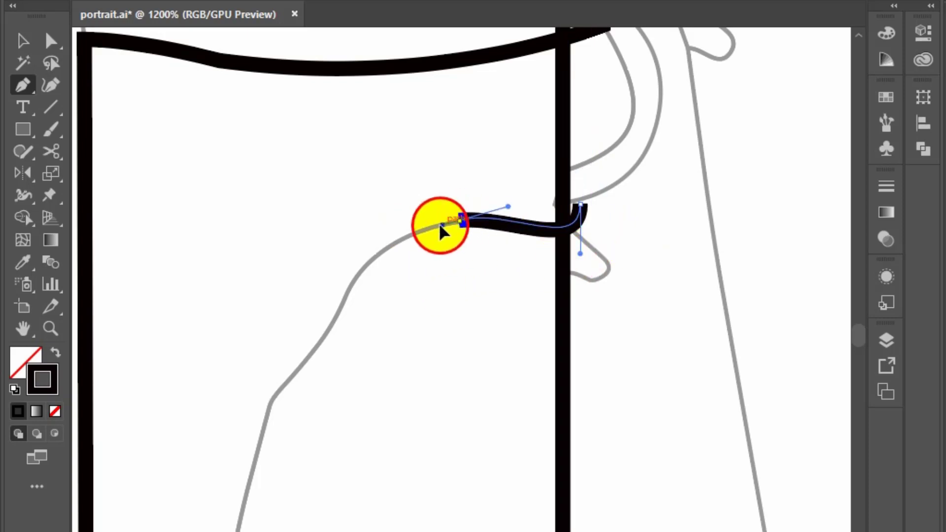
left_click_drag(416, 231, 417, 232)
left_click_drag(351, 285, 358, 282)
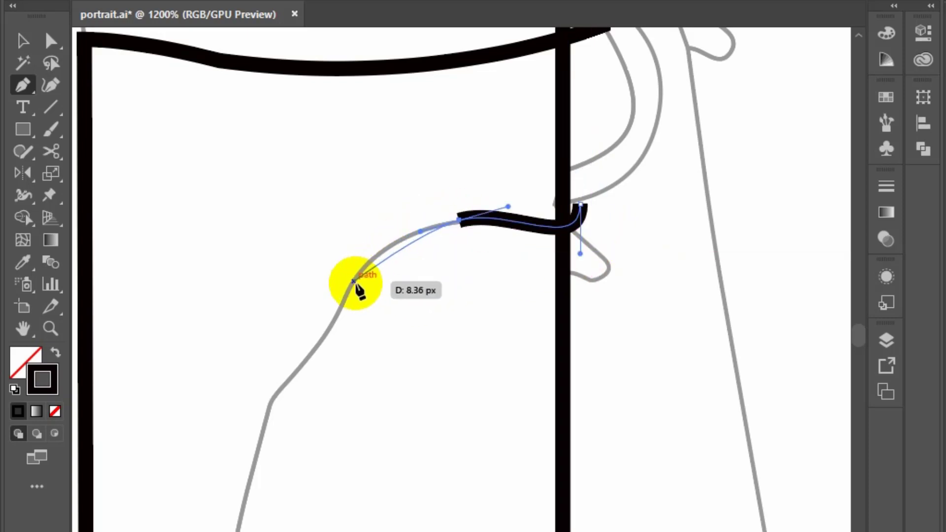
left_click(319, 338)
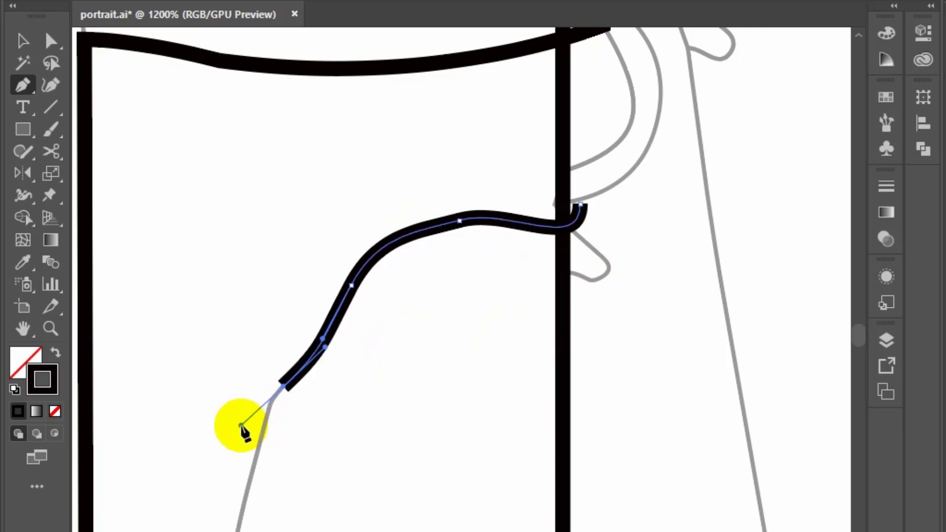
scroll(245, 432, "down", 5)
left_click_drag(268, 306, 233, 418)
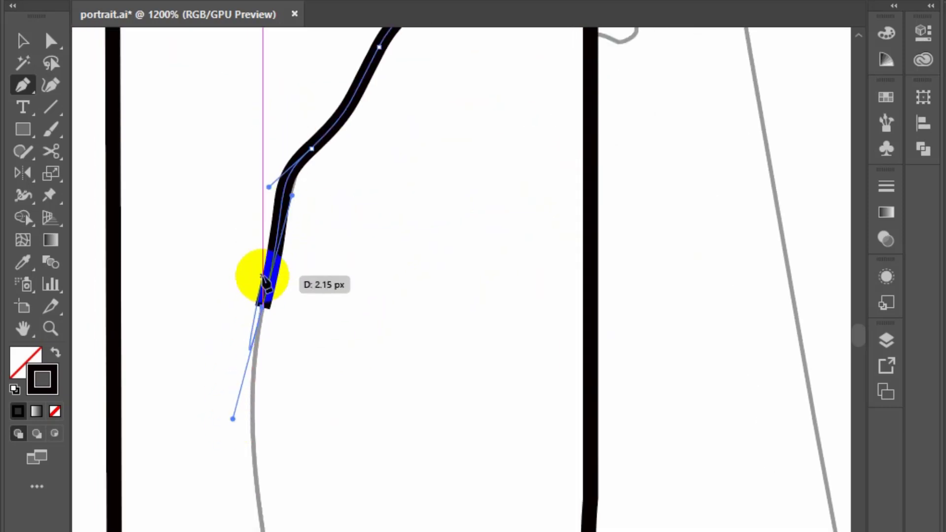
scroll(262, 280, "down", 5)
left_click(373, 382)
left_click(22, 41)
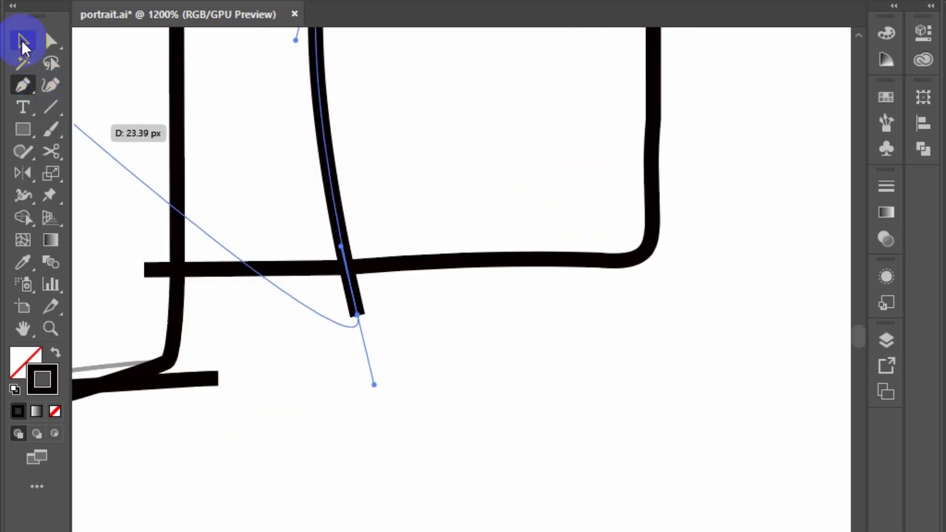
key("ctrl+minus")
key("ctrl+minus")
key("ctrl+minus")
left_click(559, 158)
- Start a Pen outline down the first pointed fold of the sleeve above the cuff
key("ctrl+minus")
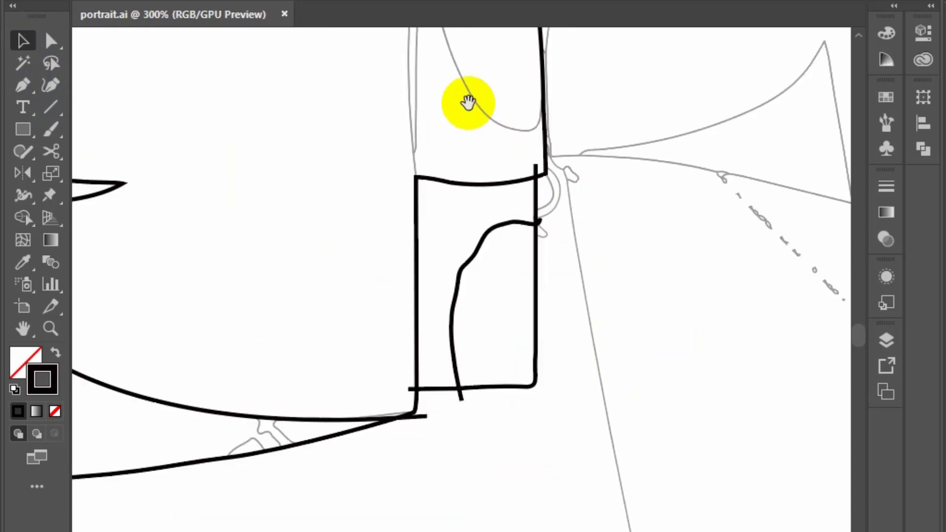
left_click_drag(468, 99, 495, 270)
key("p")
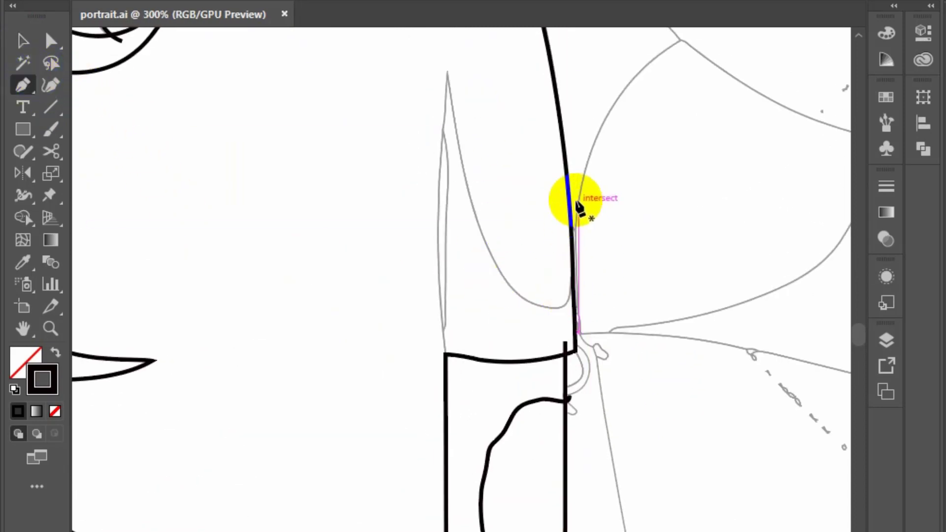
left_click(574, 232)
left_click_drag(574, 180, 573, 270)
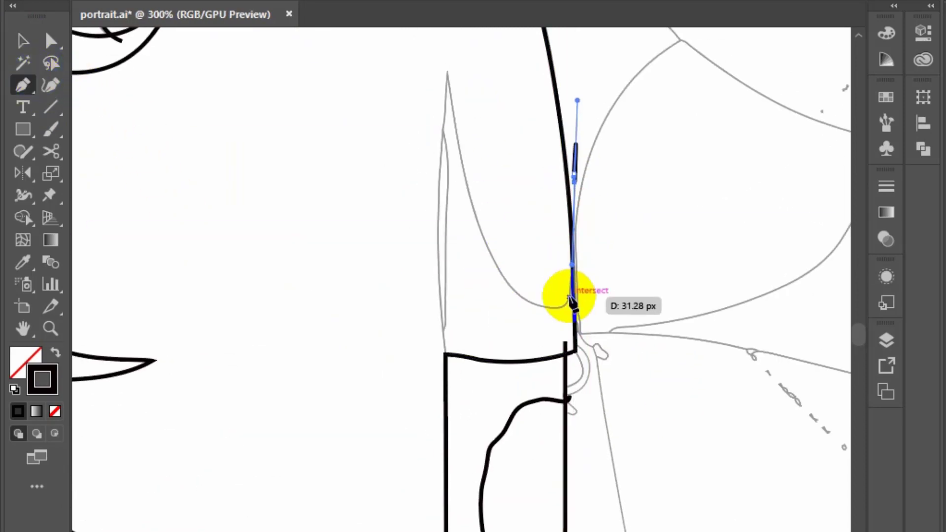
left_click(571, 286)
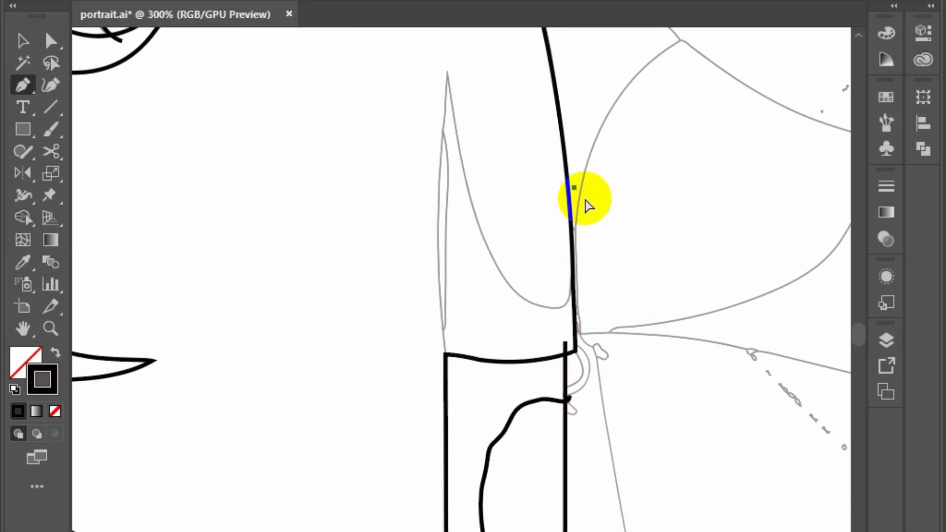
left_click_drag(577, 188, 571, 248)
- Replace a misplaced fold anchor and close the fold outline back at its start
left_click_drag(495, 266, 490, 250)
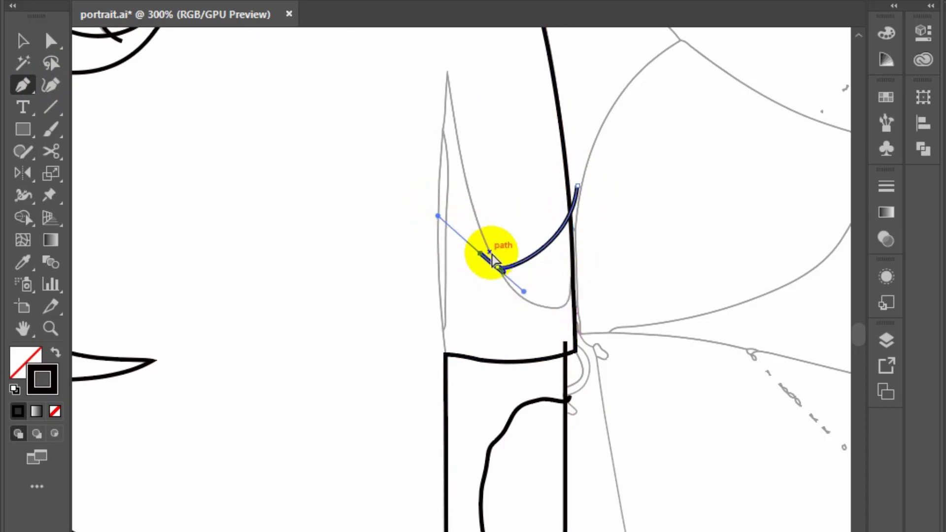
key("ctrl+z")
right_click(484, 240)
left_click(542, 248)
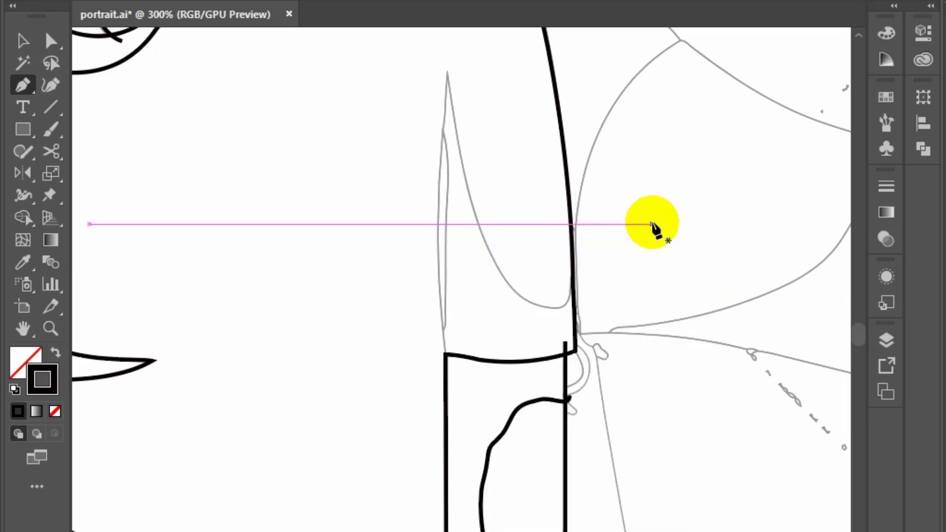
left_click_drag(574, 203, 570, 258)
left_click_drag(501, 284, 497, 279)
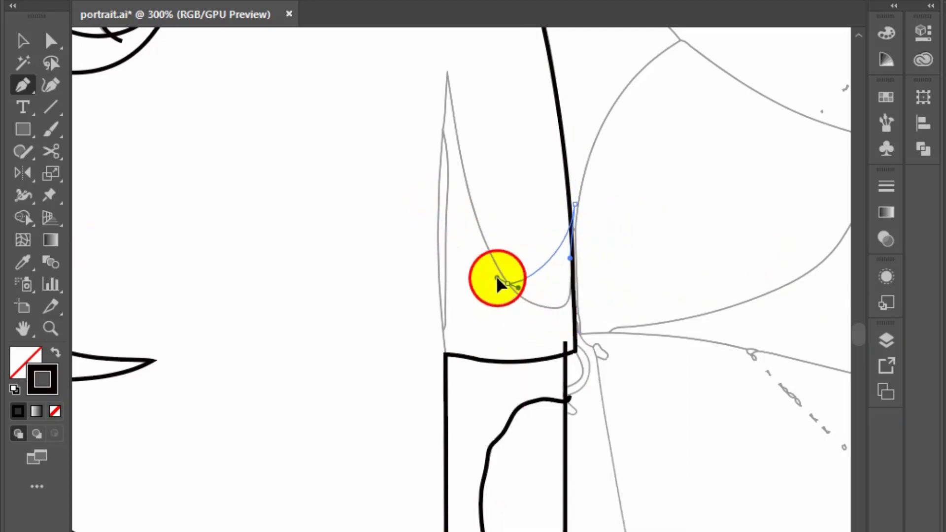
left_click_drag(575, 204, 573, 269)
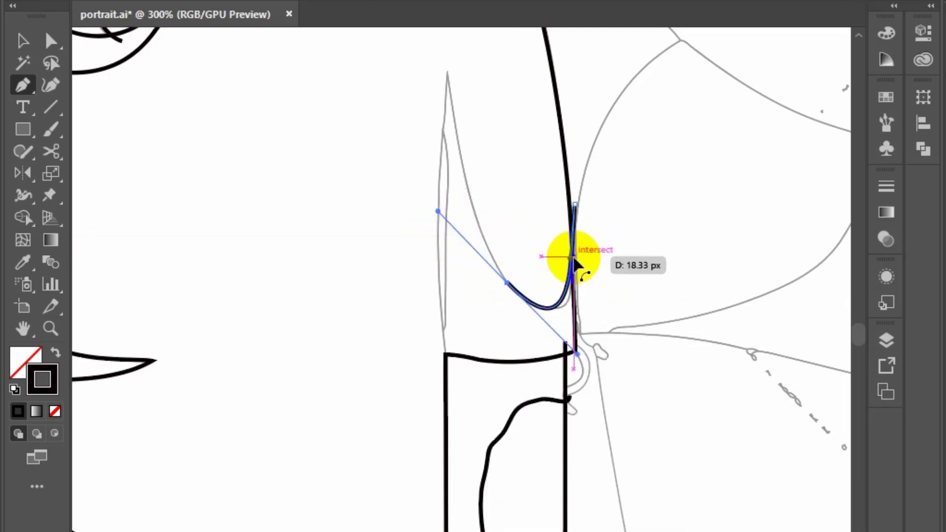
- Outline the fold's pointed tip and run the stroke down the sleeve's left contour
left_click(447, 75)
left_click(456, 220)
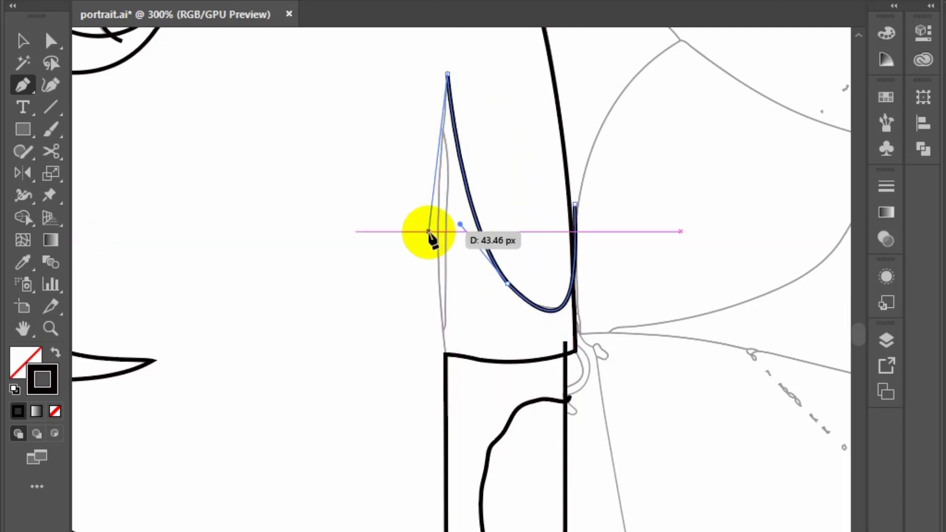
scroll(433, 237, "up", 4)
left_click_drag(525, 253, 513, 275)
scroll(507, 163, "down", 3)
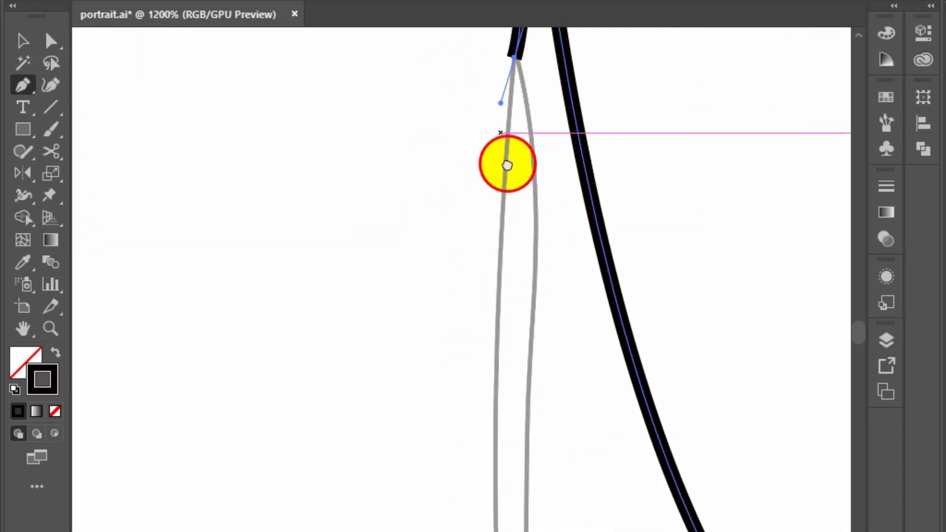
scroll(482, 380, "down", 1)
scroll(481, 380, "down", 3)
left_click_drag(497, 360, 515, 465)
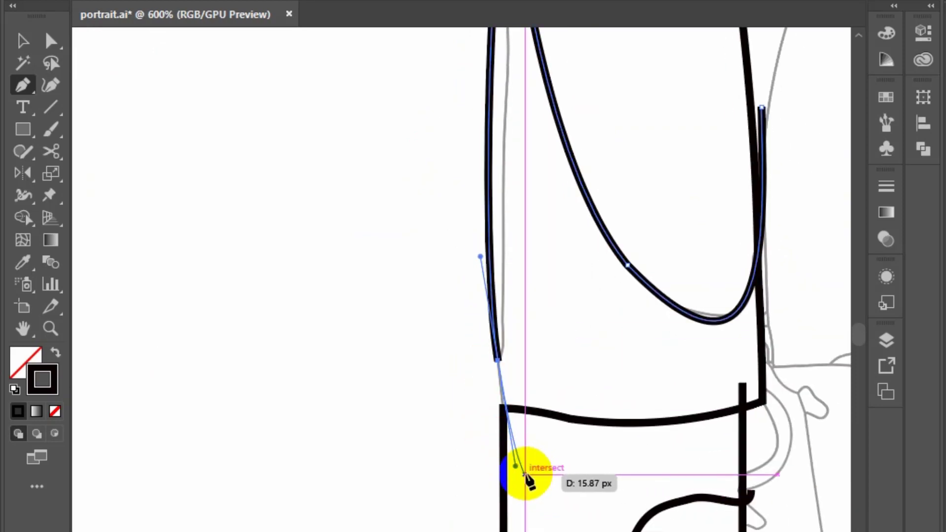
left_click(513, 495)
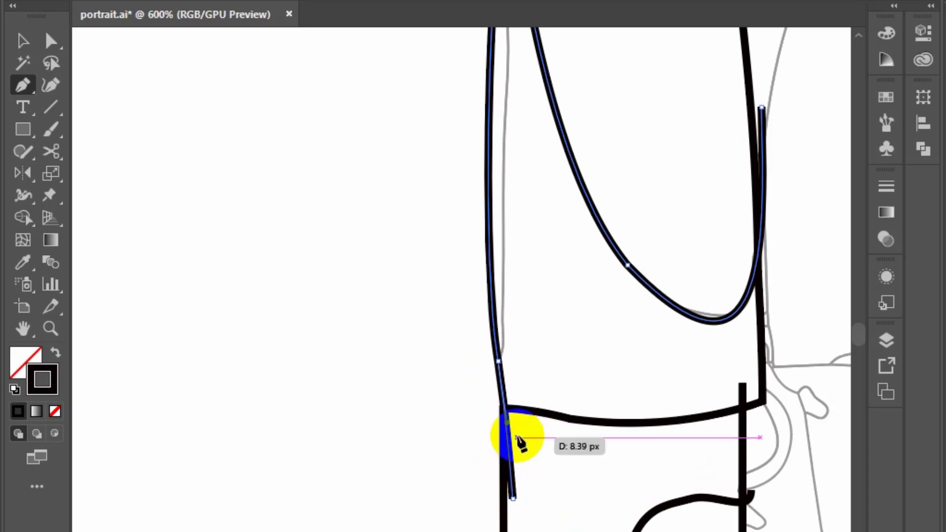
- Add points along the pointed fold's contour near the cuff and finish the path
scroll(528, 320, "up", 1)
scroll(542, 394, "up", 3)
left_click_drag(522, 217, 545, 257)
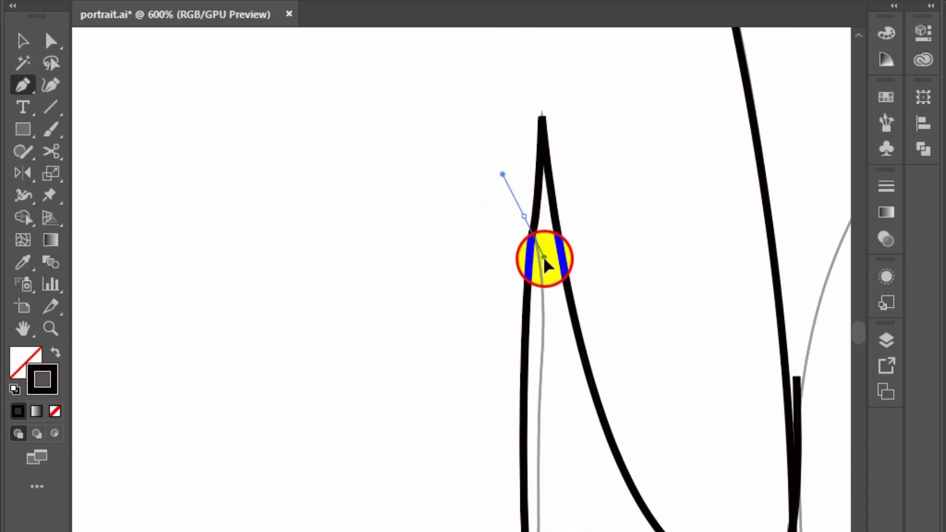
scroll(553, 364, "down", 3)
left_click(565, 185)
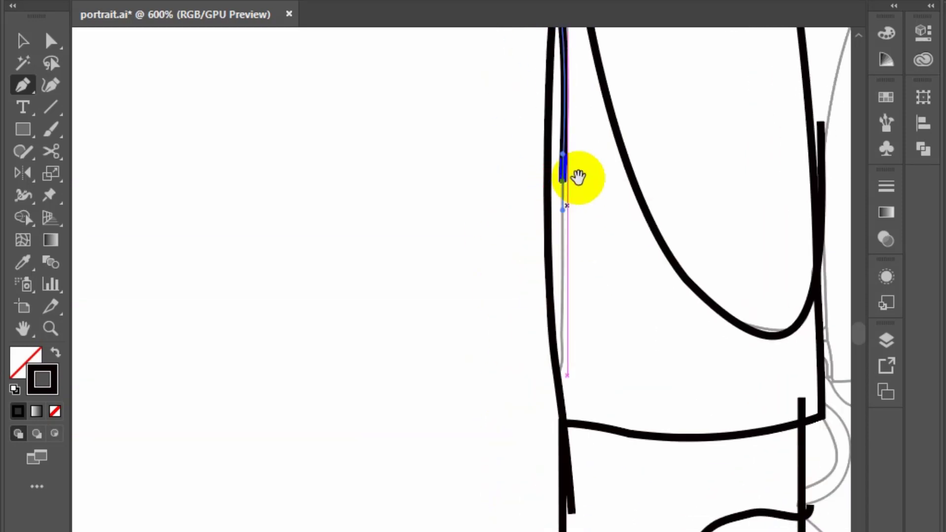
scroll(575, 177, "up", 3)
left_click(570, 186)
scroll(567, 212, "down", 3)
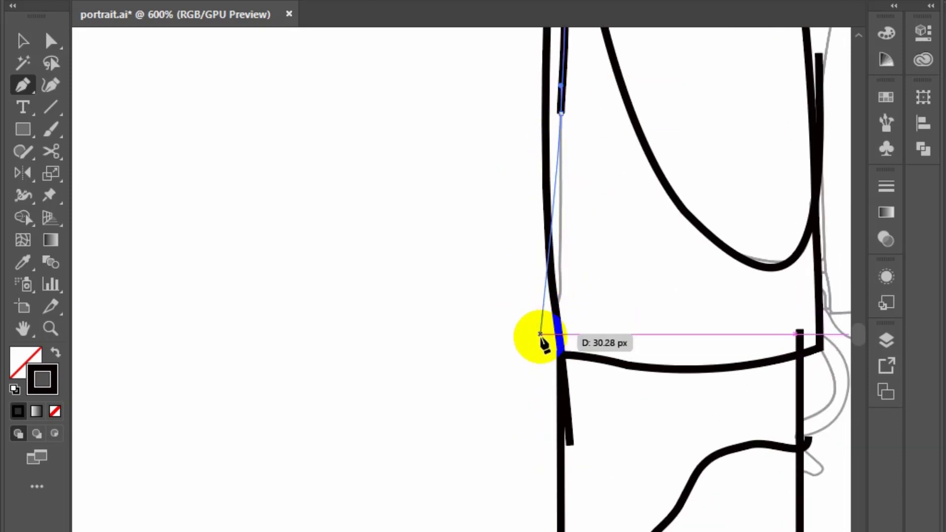
mouse_move(541, 334)
left_mouse_down()
mouse_move(509, 368)
mouse_move(500, 350)
left_mouse_up()
left_click_drag(560, 143, 557, 197)
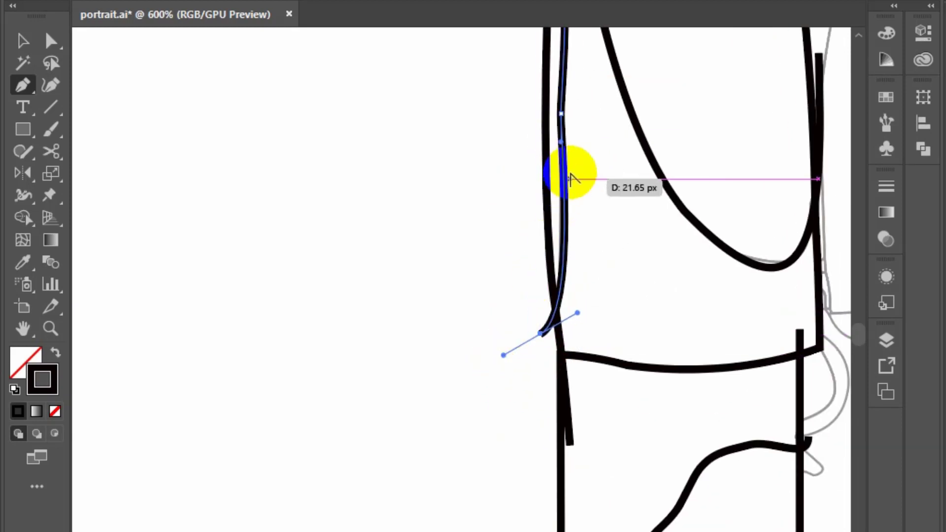
key("ctrl+1")
- Zoom to the mouth and outline the small wedge at its left corner
key("ctrl+plus")
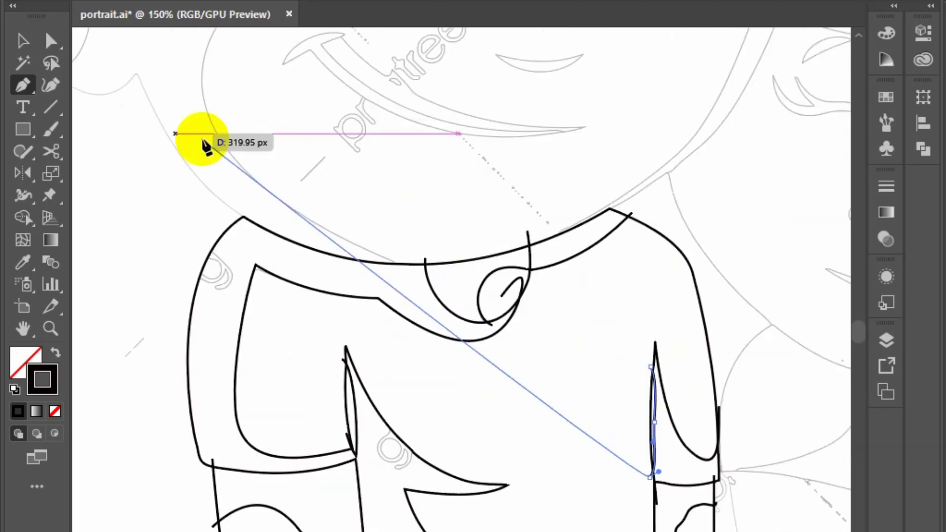
key("v")
mouse_move(295, 247)
left_mouse_down()
mouse_move(396, 106)
mouse_move(431, 344)
left_mouse_up()
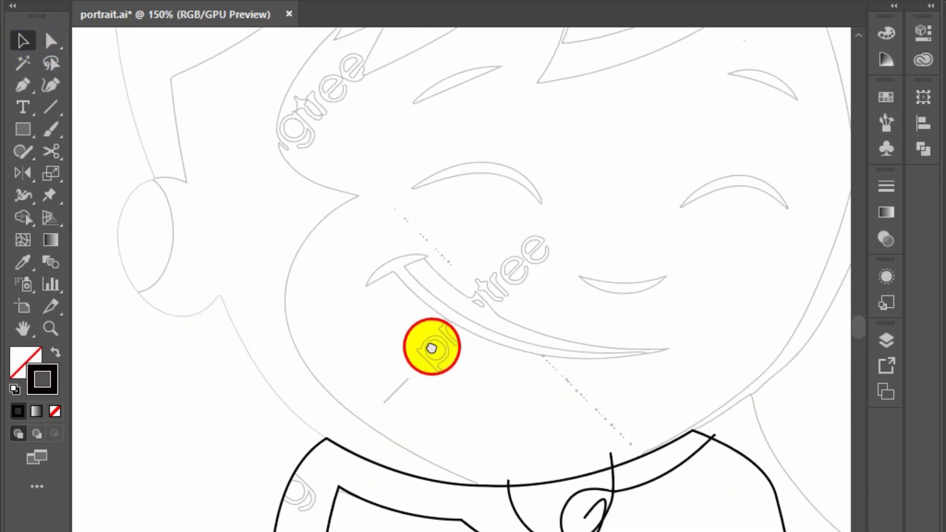
key("ctrl+minus")
key("ctrl+minus")
scroll(474, 267, "up", 3)
left_click_drag(474, 267, 251, 281)
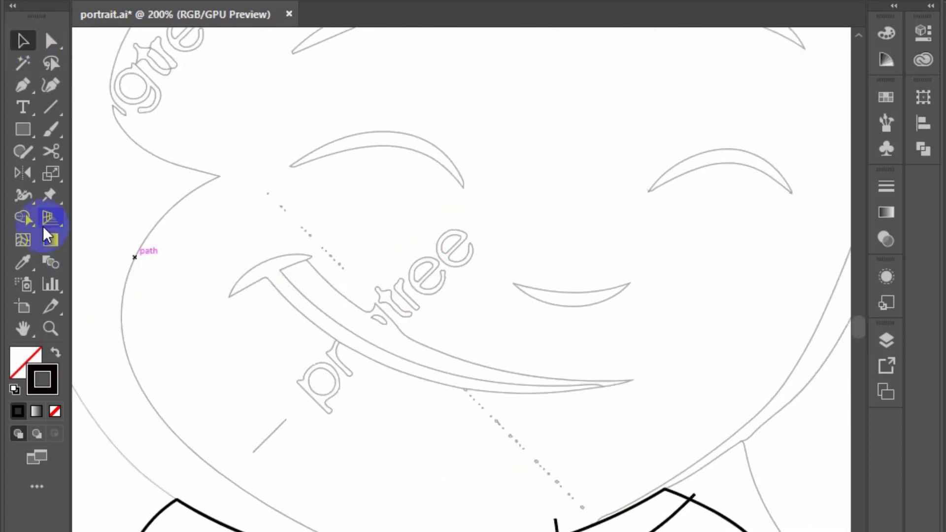
left_click(228, 296)
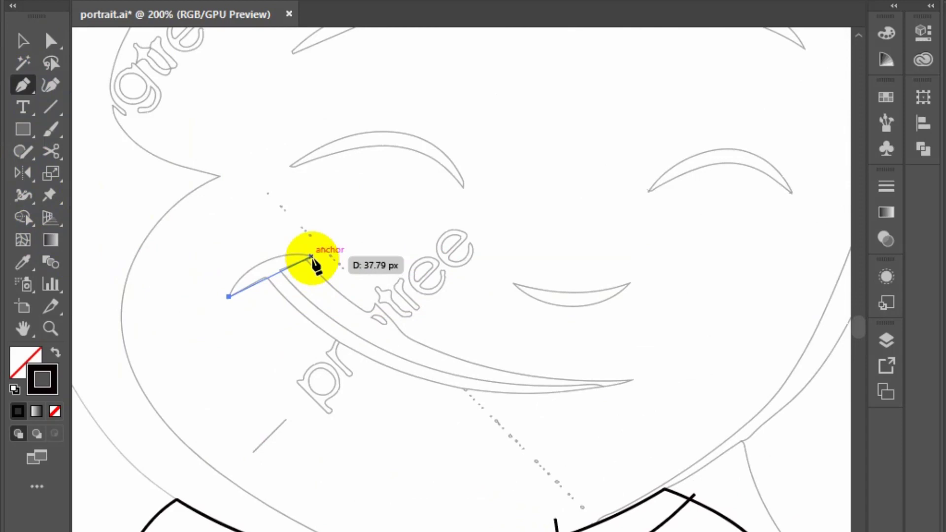
left_click(312, 258)
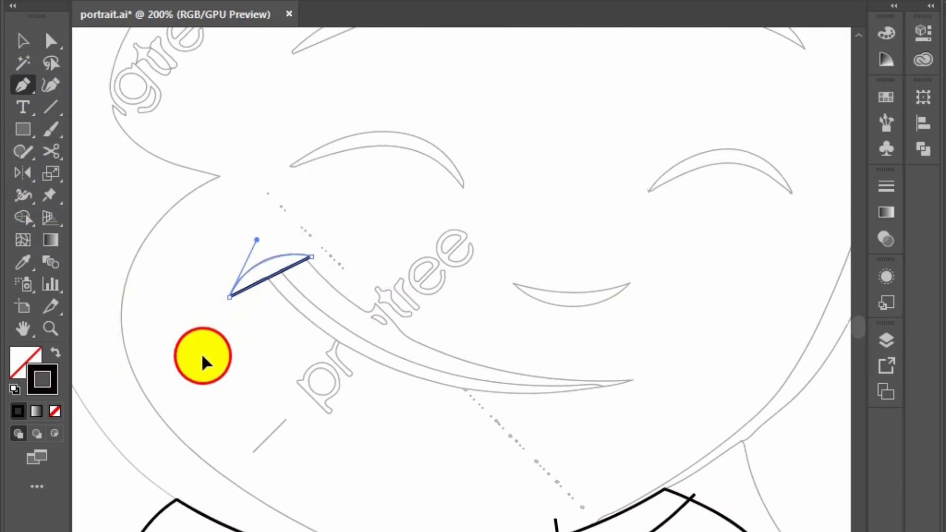
left_click_drag(202, 362, 204, 350)
- Trace the long mouth crescent from its left corner to the right tip and close it
left_click(264, 273)
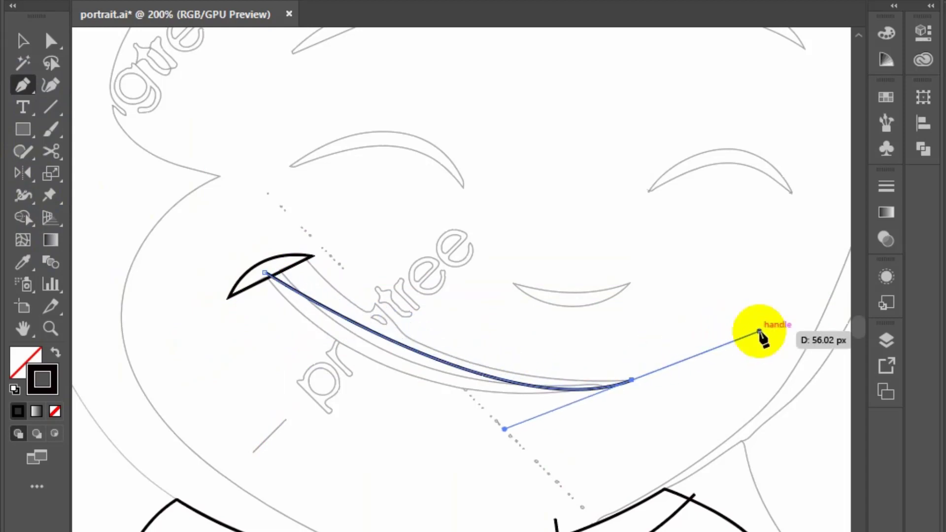
left_click_drag(759, 333, 759, 331)
left_click_drag(502, 430, 376, 441)
left_click(632, 381)
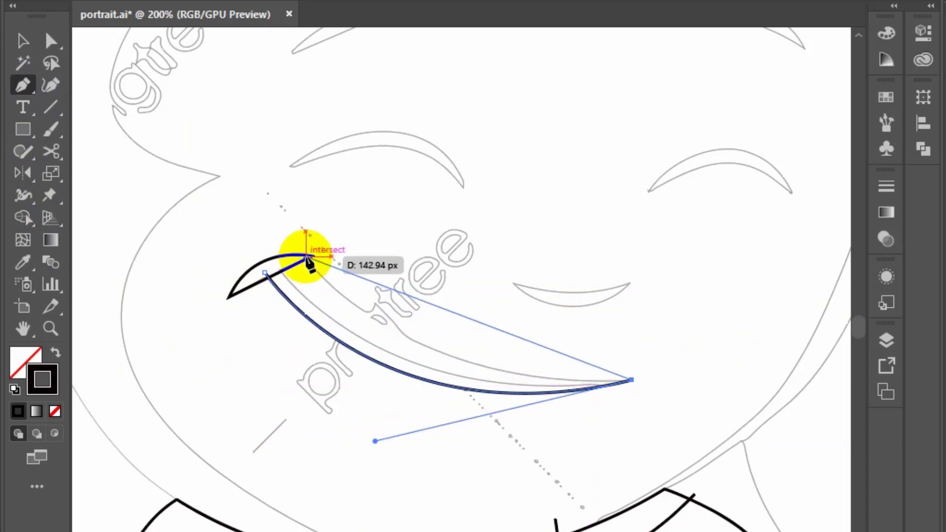
mouse_move(308, 258)
left_mouse_down()
mouse_move(258, 177)
mouse_move(349, 332)
mouse_move(409, 398)
mouse_move(269, 278)
left_mouse_up()
left_click(298, 295, "ctrl")
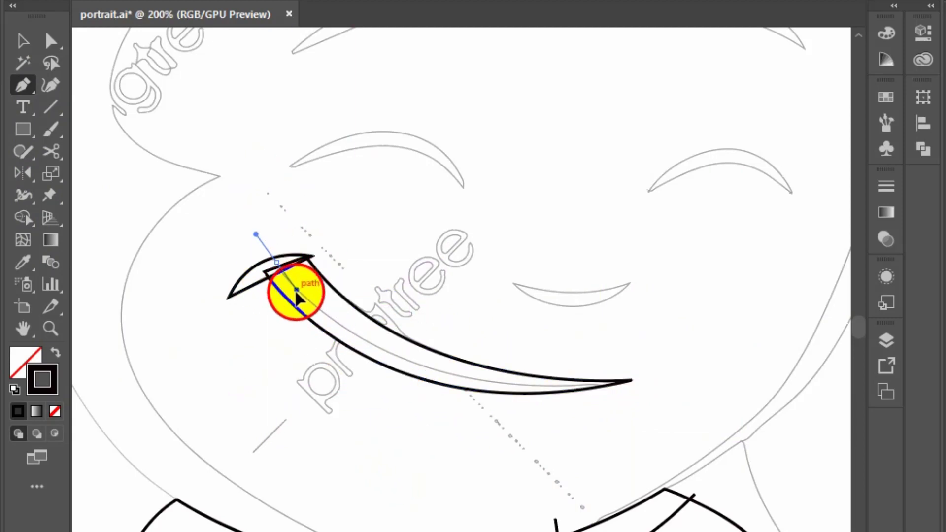
- Begin a second crescent path along the inner mouth line to the right tip
left_click_drag(623, 383, 623, 384)
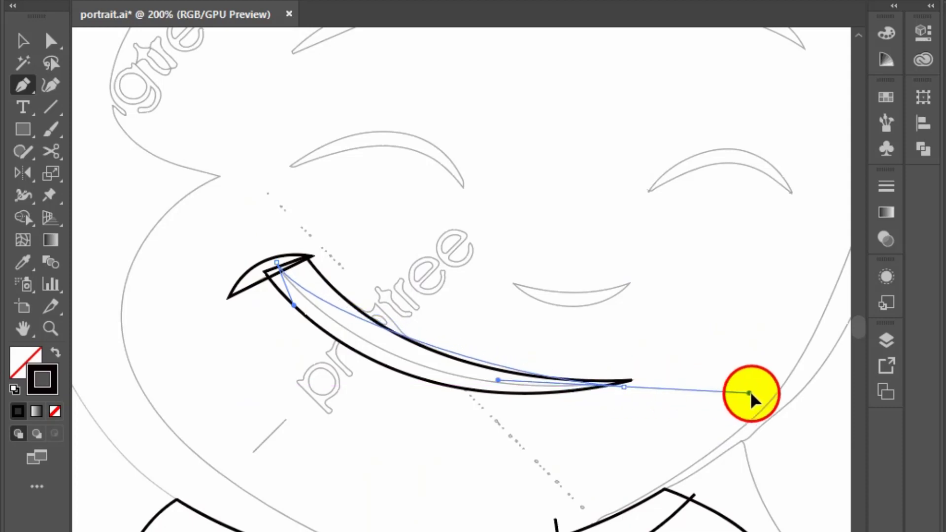
left_click_drag(750, 391, 751, 393)
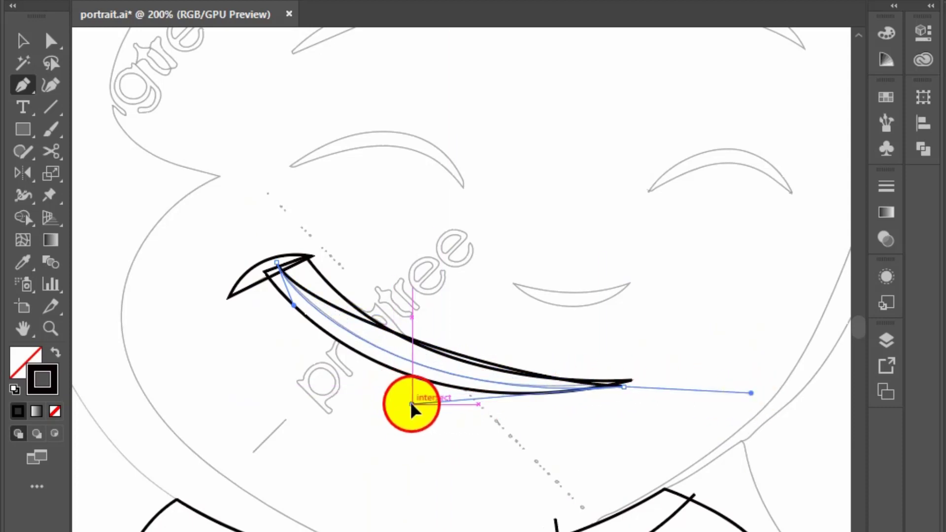
left_click_drag(412, 404, 416, 404)
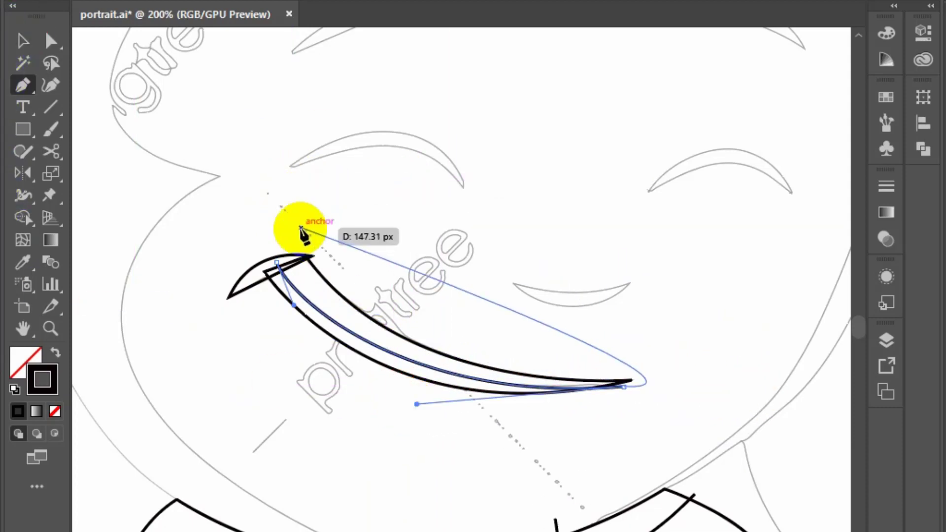
- Finish the small curve beside the mouth and outline the first closed eye in black
left_click(630, 284)
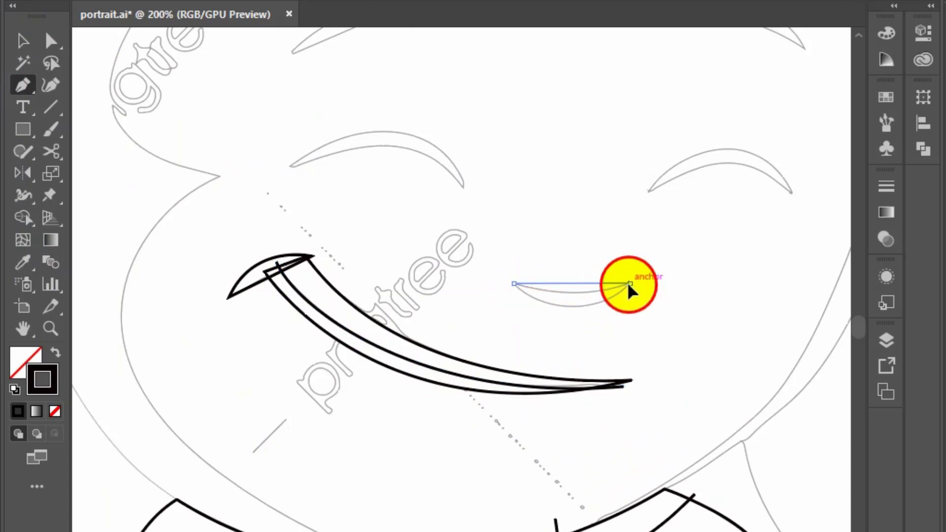
left_click_drag(689, 264, 688, 264)
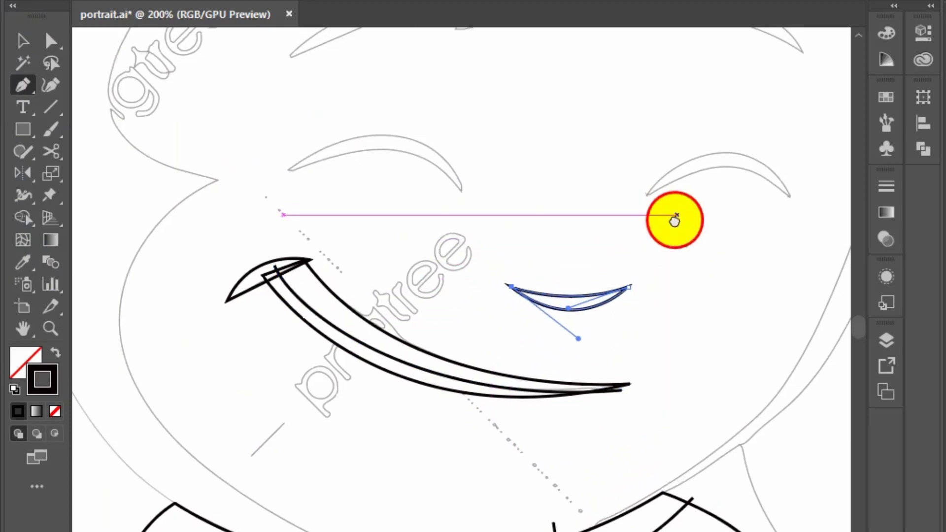
left_click_drag(676, 220, 418, 311)
left_click_drag(440, 270, 440, 271)
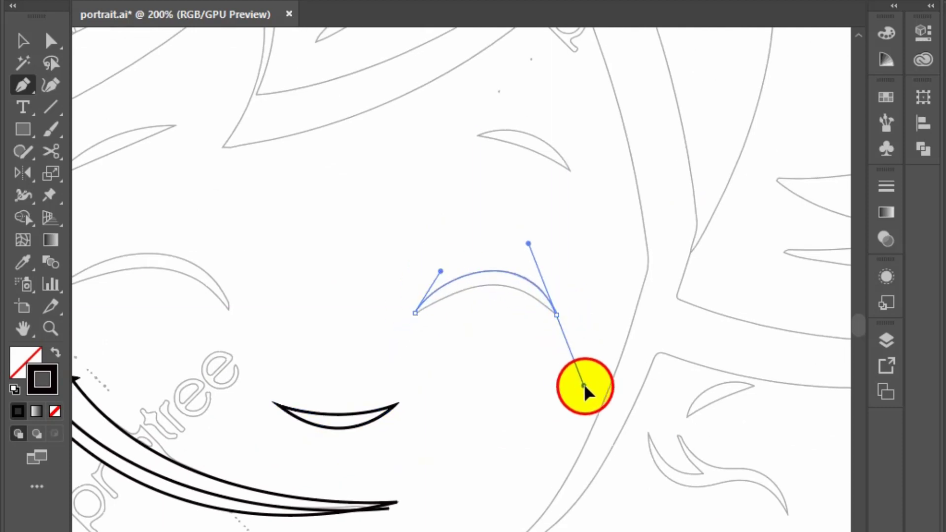
left_click_drag(584, 384, 584, 385)
left_click_drag(415, 313, 369, 331)
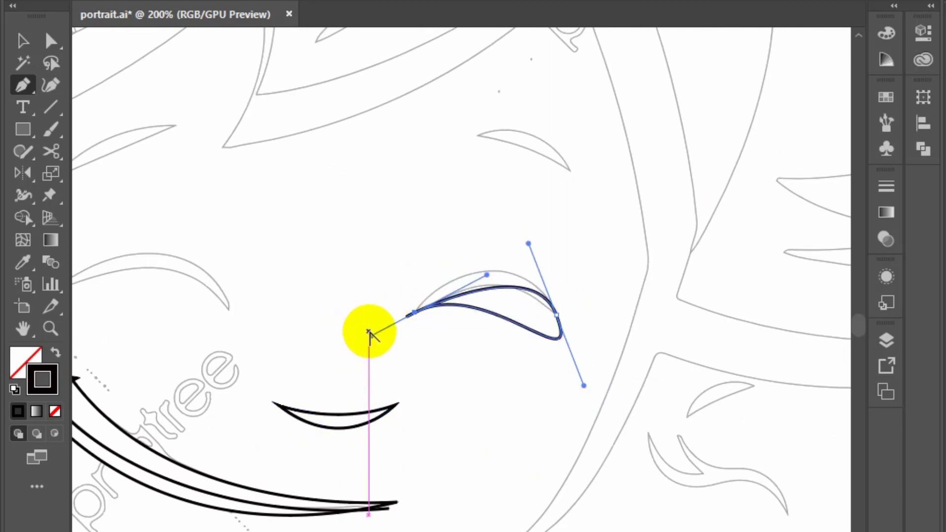
left_click_drag(437, 272, 437, 271)
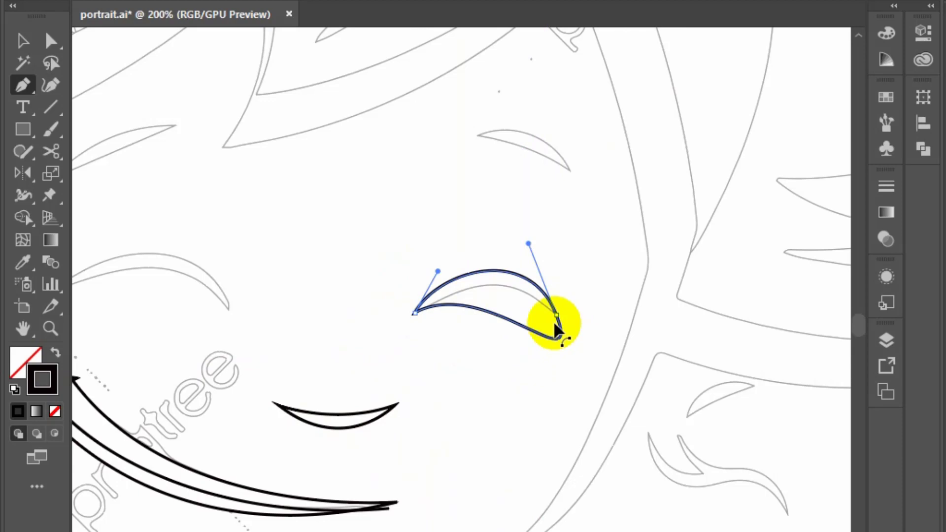
left_click(584, 385)
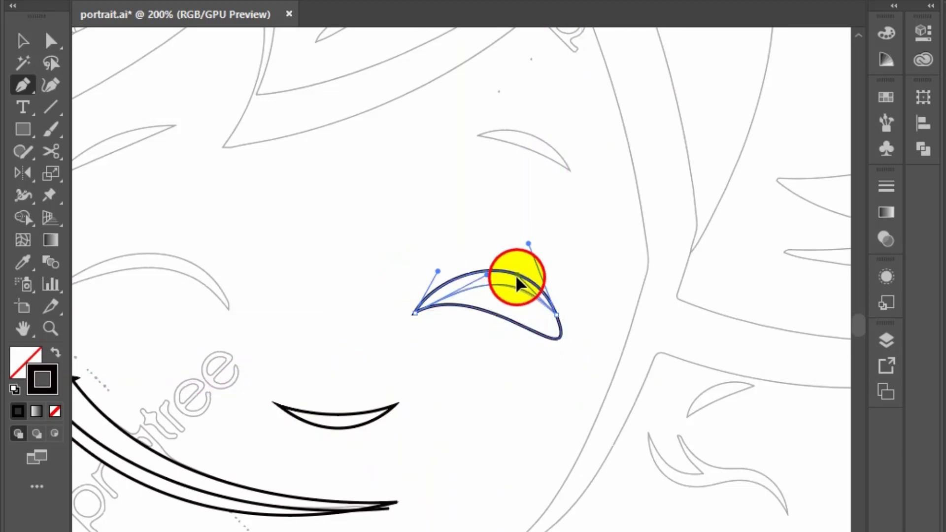
- Outline the second closed-eye crescent in black and save the drawing
scroll(345, 338, "left", 5)
scroll(402, 282, "left", 5)
left_click(399, 283)
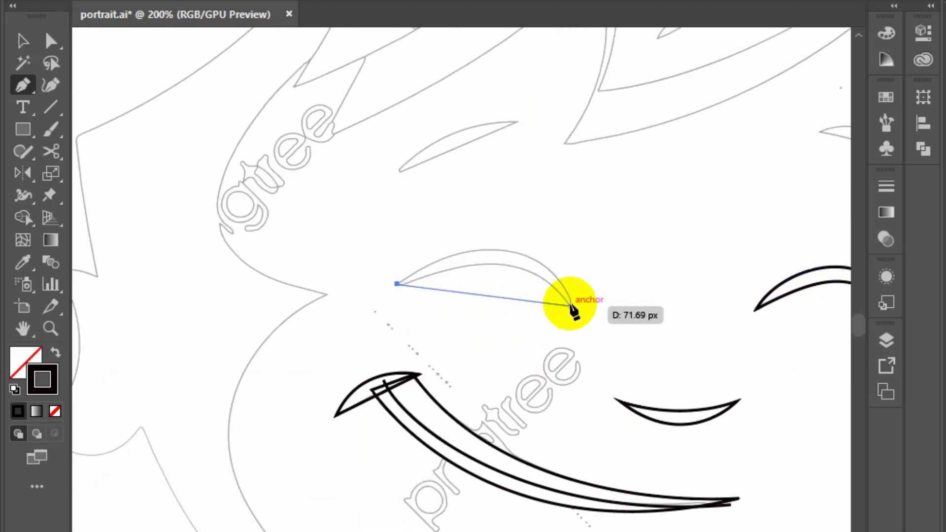
left_click_drag(595, 416, 595, 414)
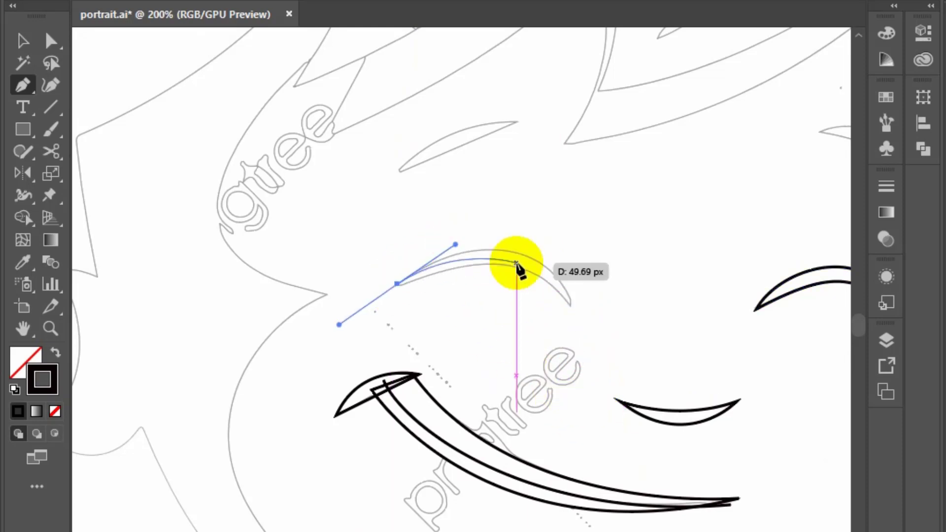
left_click_drag(518, 264, 574, 306)
left_click(593, 389)
left_click_drag(476, 254, 450, 241)
left_click(571, 307)
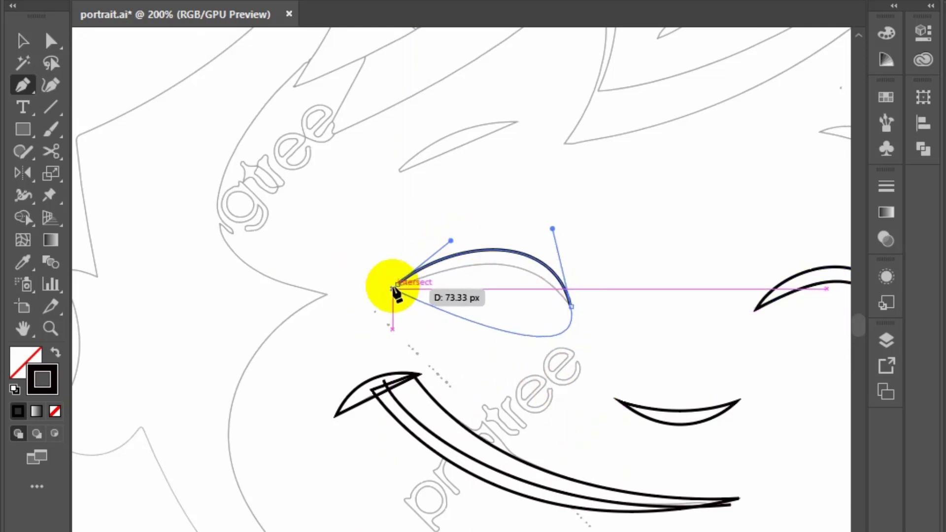
left_click_drag(588, 383, 526, 250)
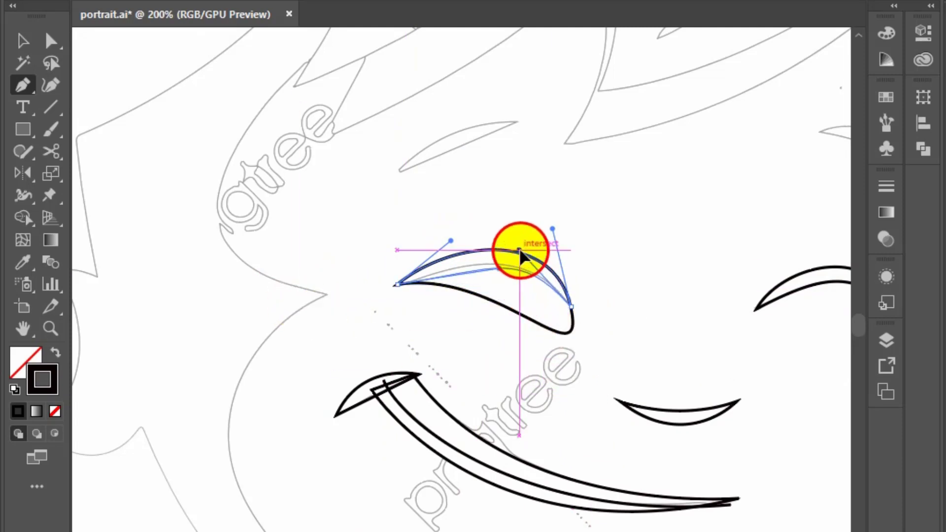
left_click(494, 268)
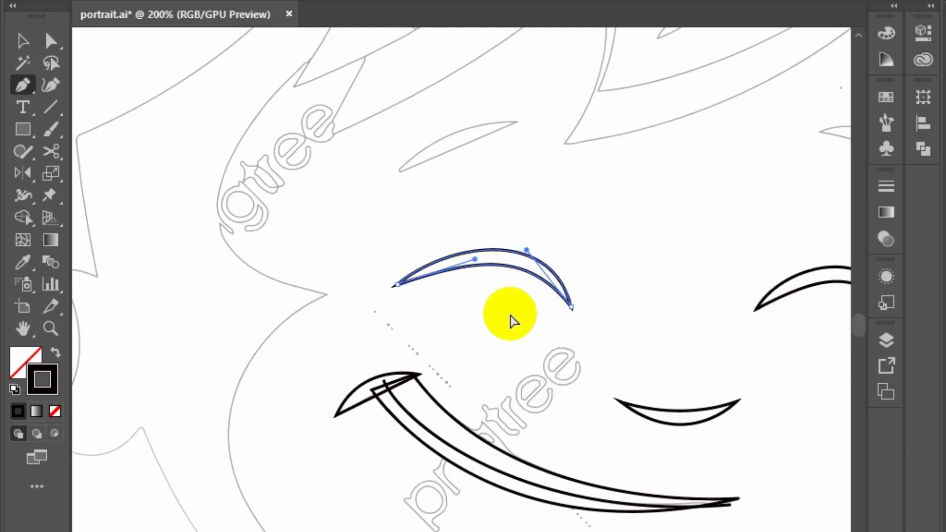
key("ctrl+s")
- Trace the first eyebrow as a closed black crescent
mouse_move(780, 219)
left_mouse_down()
mouse_move(519, 344)
mouse_move(389, 379)
left_mouse_up()
left_click_drag(428, 291, 438, 285)
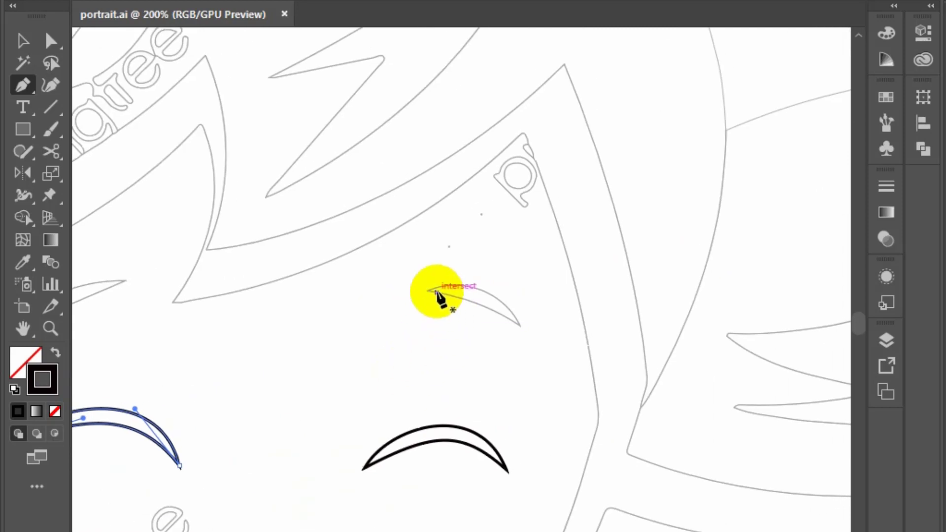
left_click_drag(520, 327, 550, 386)
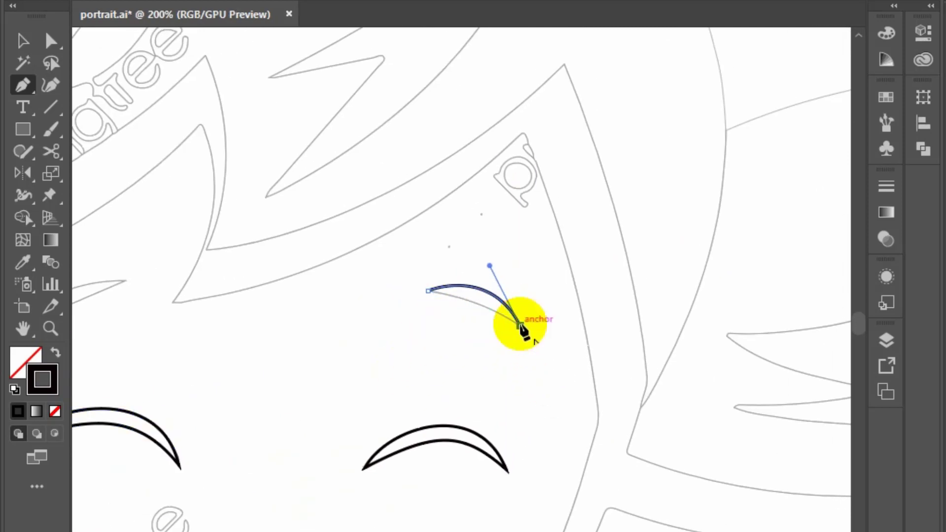
left_click(428, 291)
- Trace the other eyebrow from its right tip as a closed black crescent
left_click_drag(139, 299, 496, 298)
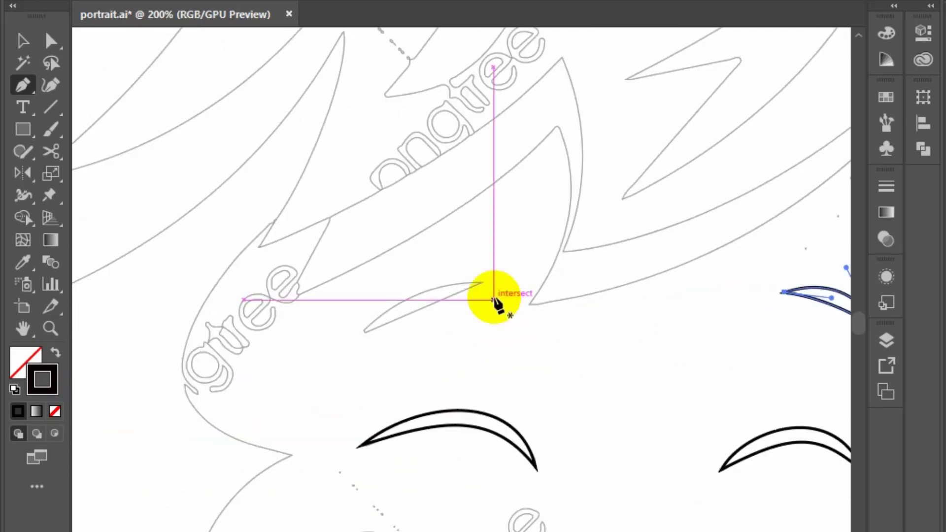
left_click(481, 280)
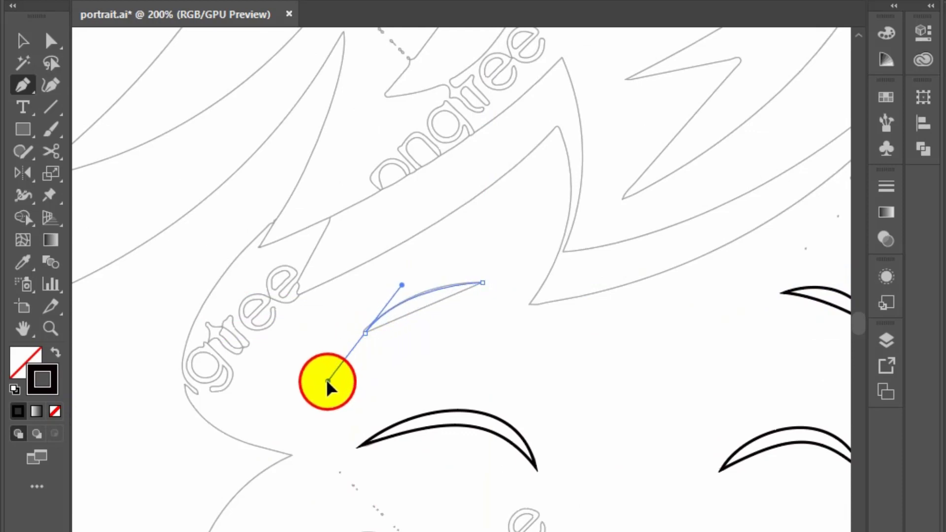
left_click_drag(345, 367, 326, 387)
left_click(481, 282)
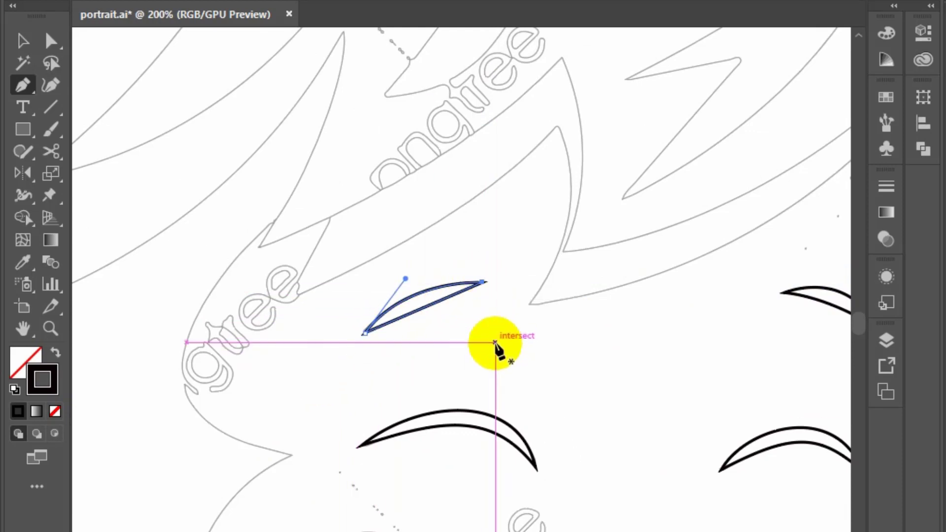
scroll(491, 337, "down", 1)
left_click_drag(408, 437, 570, 202)
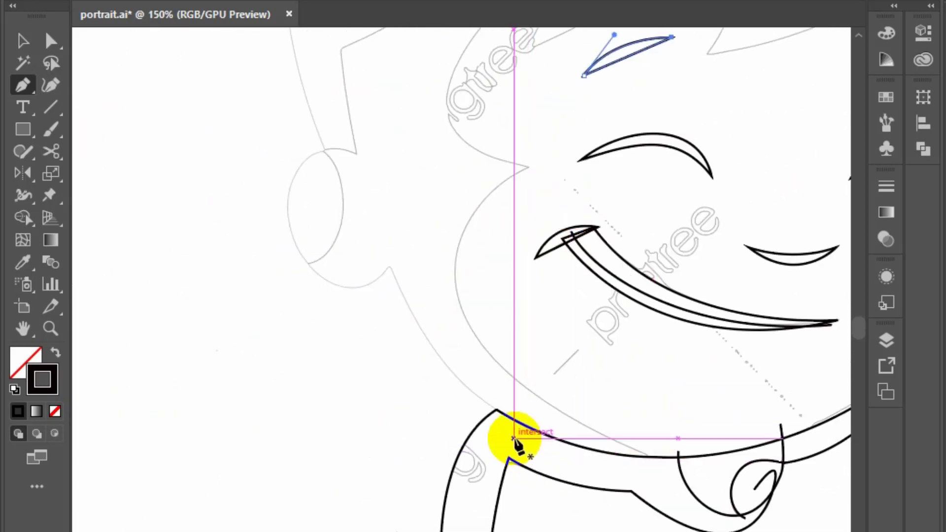
- Trace the head outline from the collar up around the ear and over the head top
left_click(501, 415)
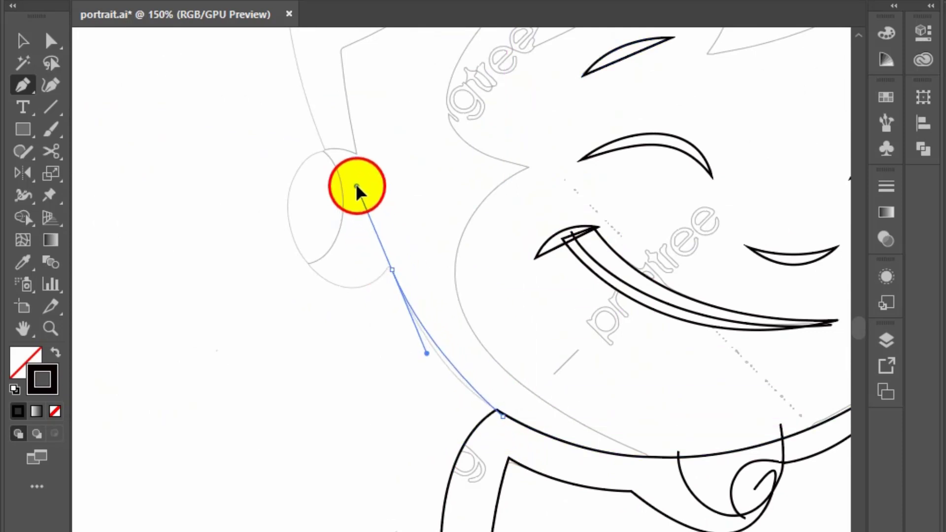
left_click_drag(357, 187, 354, 166)
left_click_drag(344, 284, 282, 275)
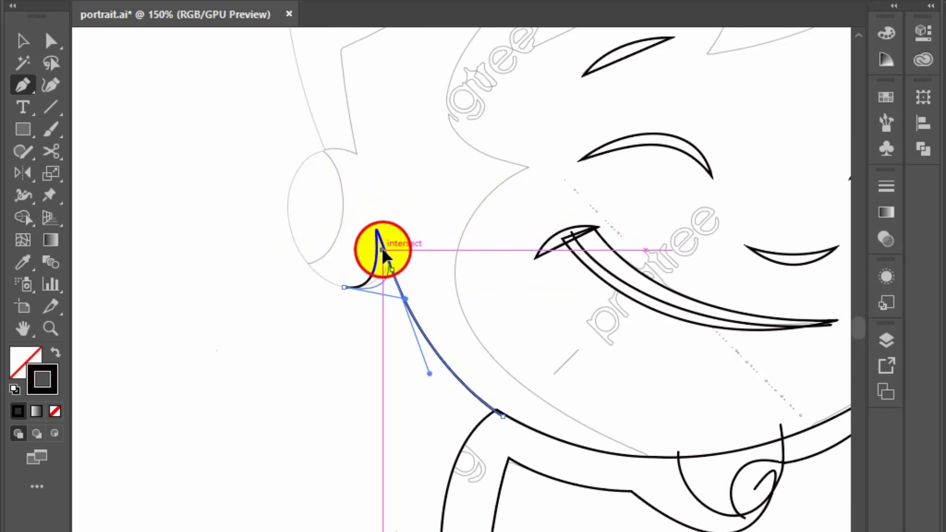
left_click_drag(381, 249, 394, 290)
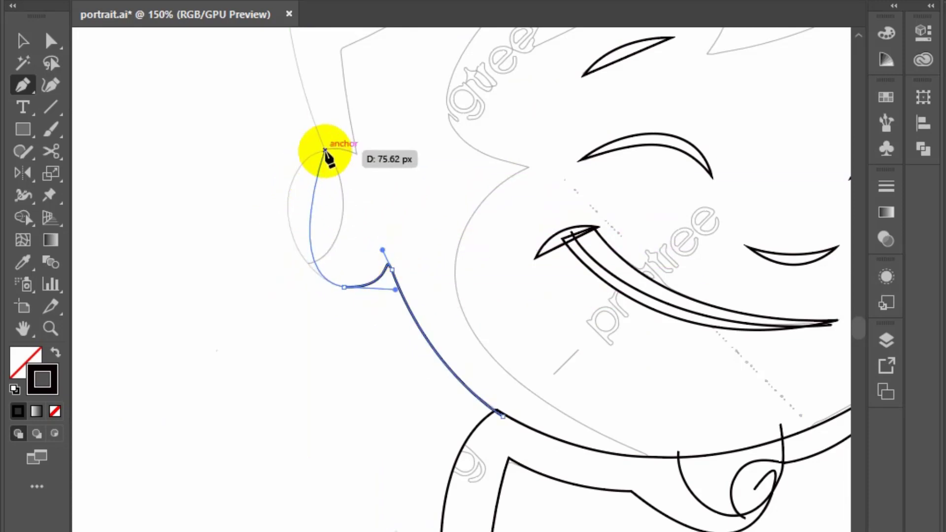
left_click_drag(325, 151, 375, 139)
scroll(439, 318, "up", 5)
scroll(519, 453, "up", 5)
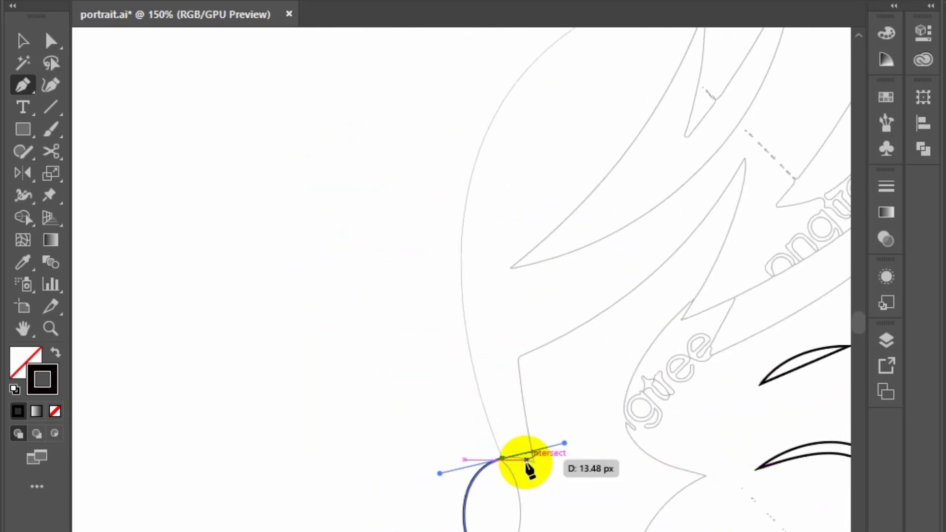
left_click(503, 458)
left_click_drag(464, 218, 470, 104)
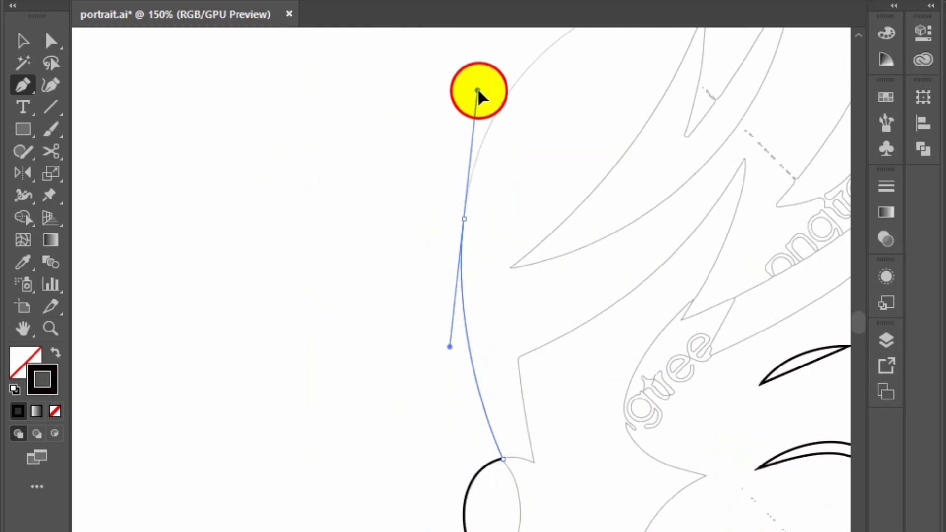
scroll(477, 90, "up", 5)
scroll(387, 391, "right", 5)
left_click_drag(509, 203, 565, 186)
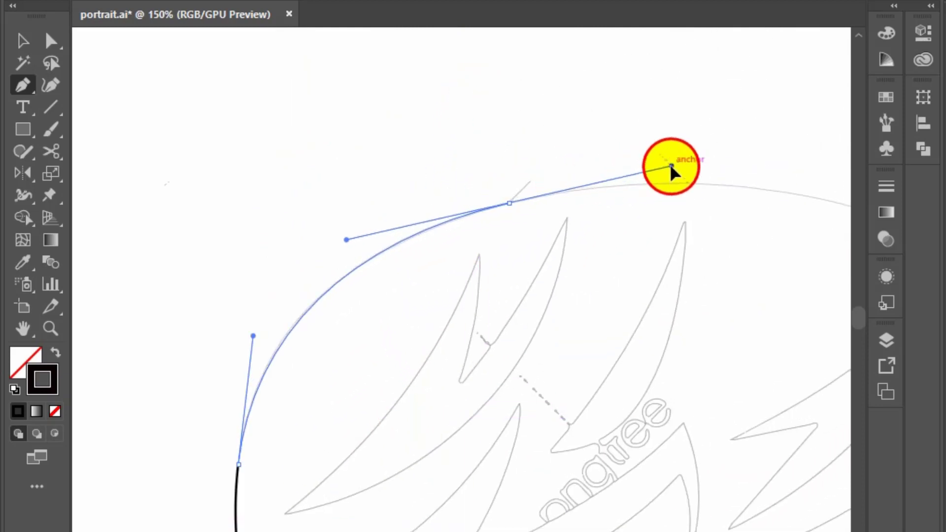
left_click_drag(669, 164, 677, 161)
scroll(684, 278, "right", 5)
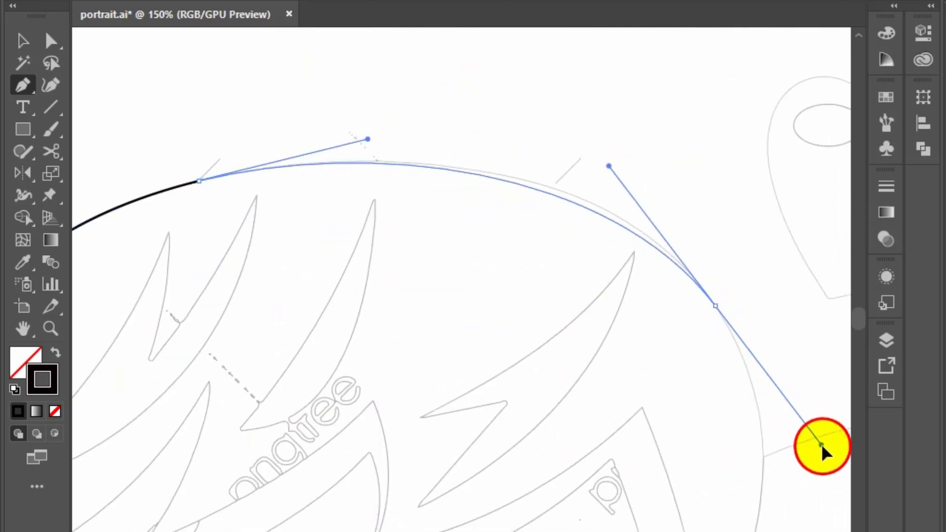
- Continue the black outline down the right cheek to the chin
left_click_drag(811, 453, 806, 448)
scroll(768, 345, "down", 5)
left_click_drag(655, 363, 607, 414)
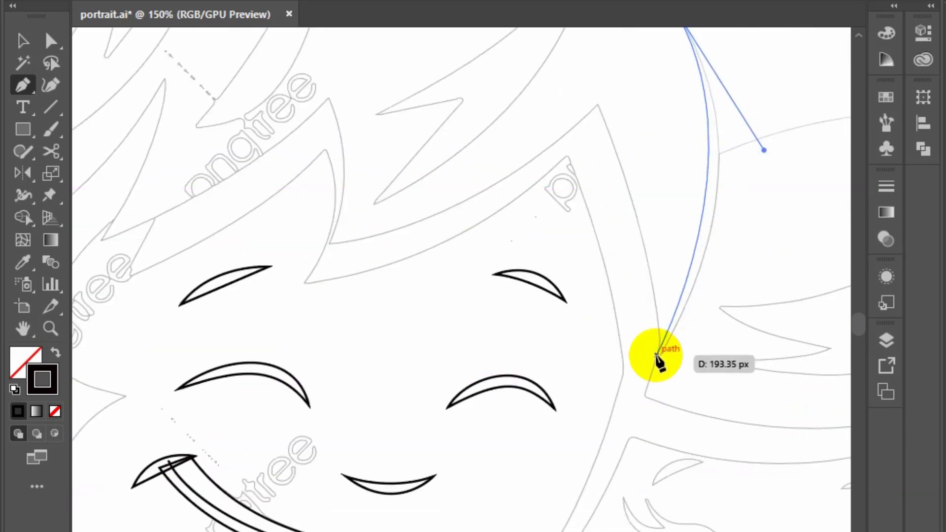
left_click_drag(607, 467, 666, 295)
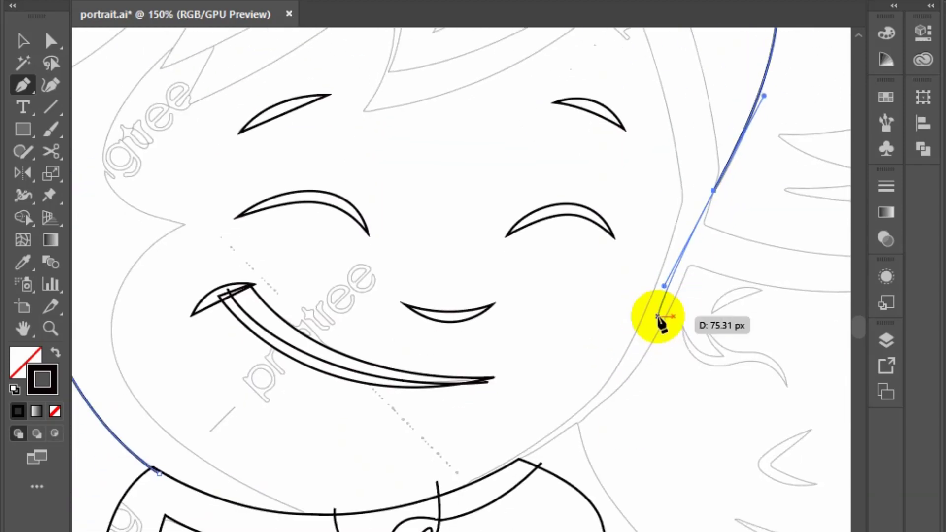
left_click_drag(508, 467, 376, 521)
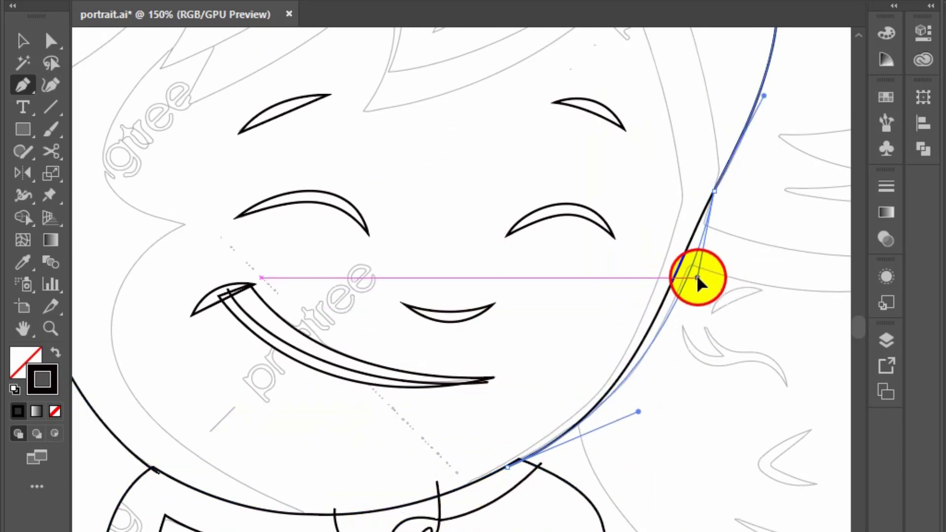
left_click_drag(693, 270, 679, 306)
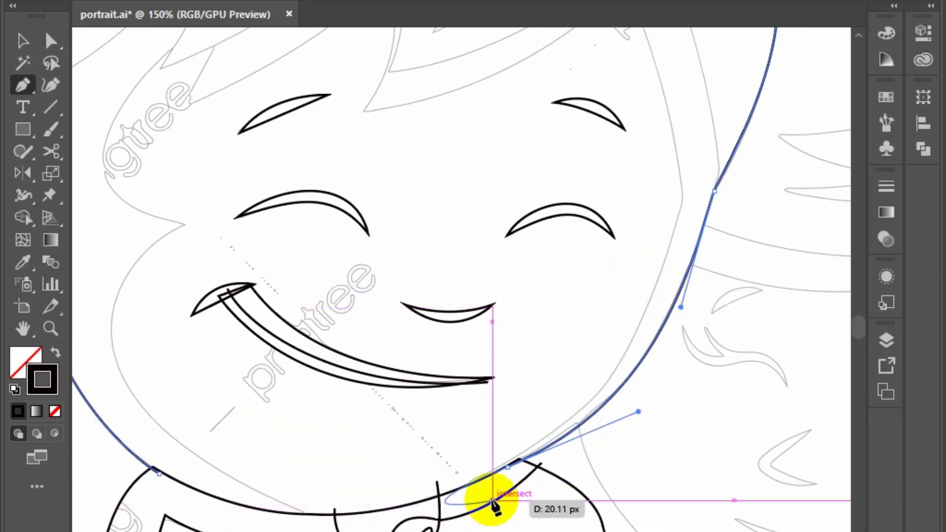
left_click(311, 521)
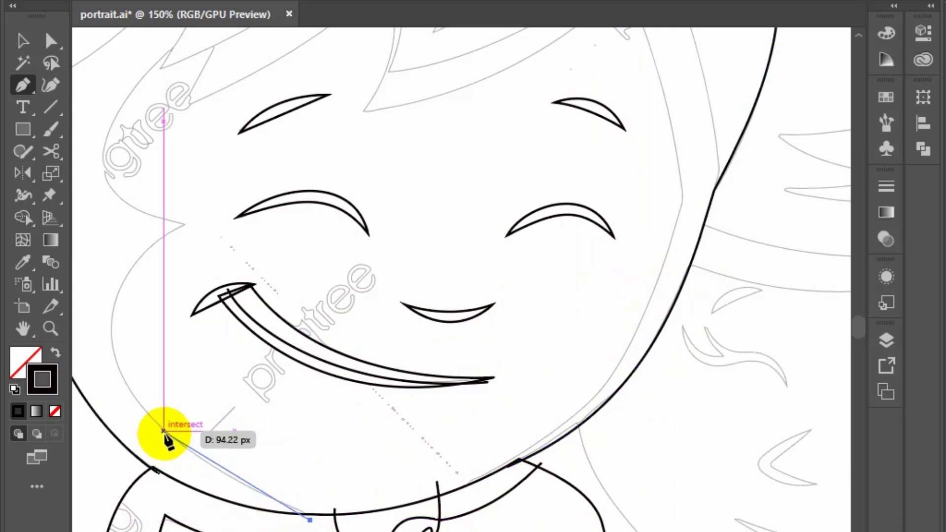
left_click_drag(112, 320, 118, 193)
- Redraw the left cheek curve and extend it up to a corner at the hairline
key("ctrl+z")
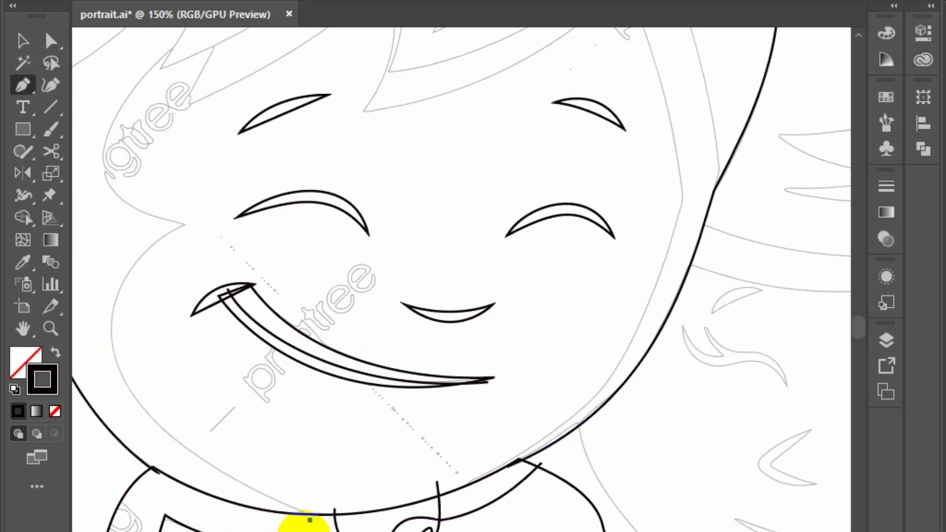
left_click_drag(113, 303, 144, 183)
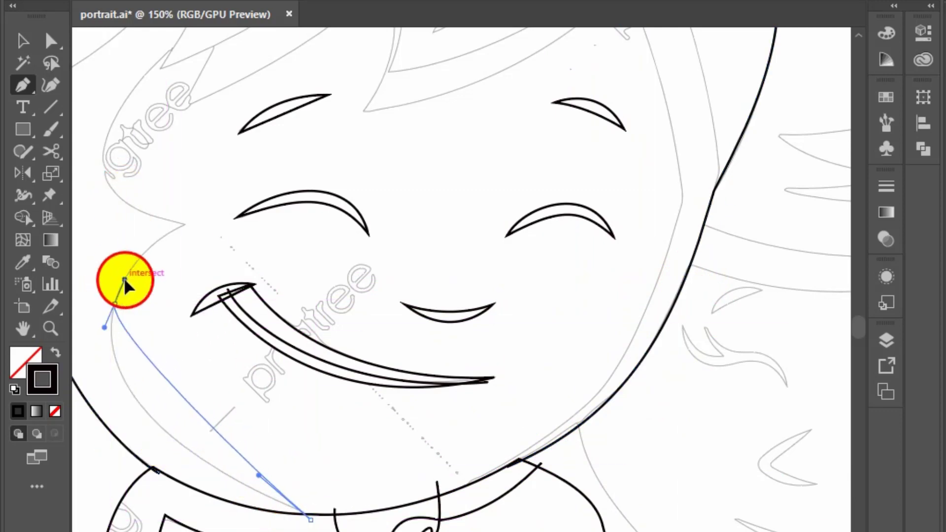
scroll(275, 490, "up", 5)
scroll(274, 490, "left", 8)
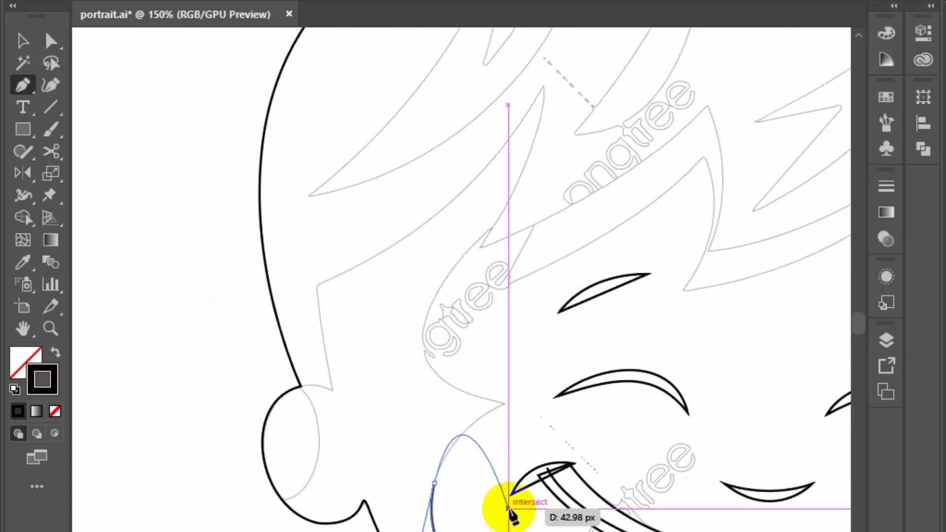
left_click_drag(455, 417, 450, 451)
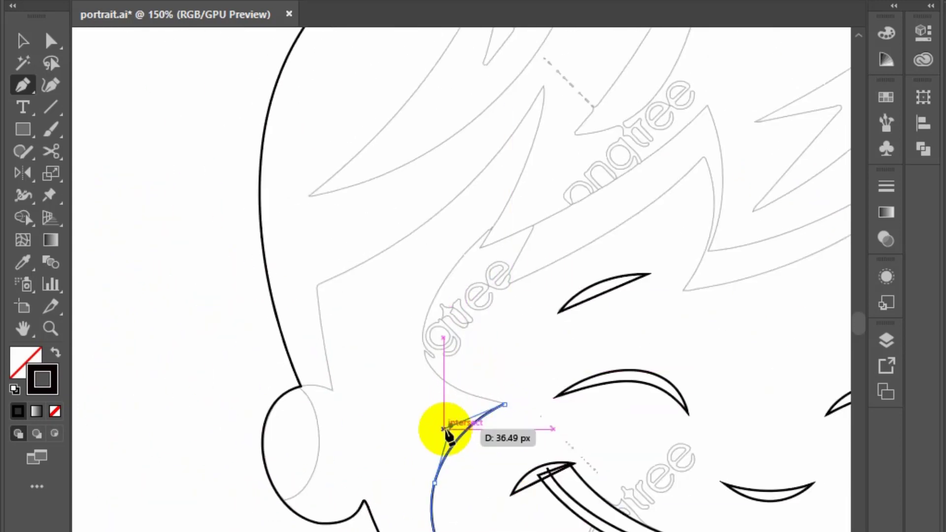
scroll(450, 451, "up", 4)
scroll(450, 450, "left", 3)
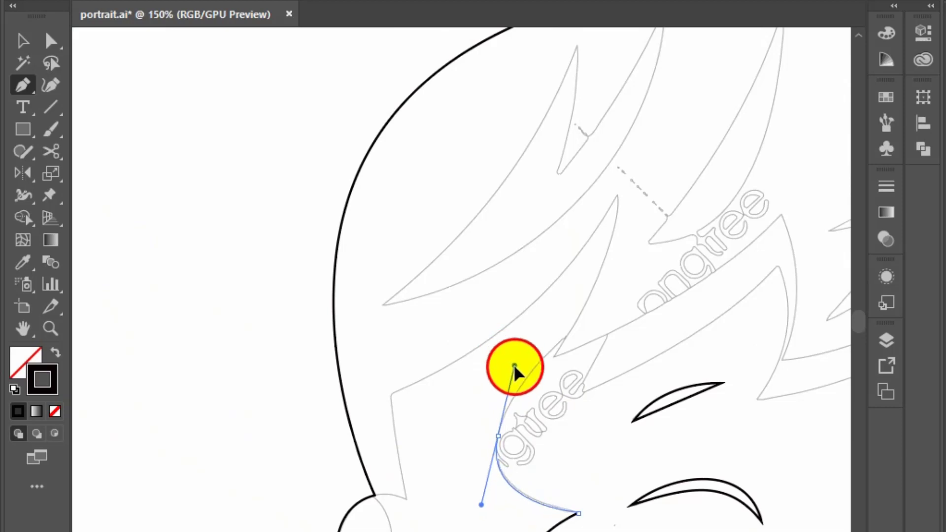
left_click_drag(514, 367, 512, 371)
left_click(585, 321)
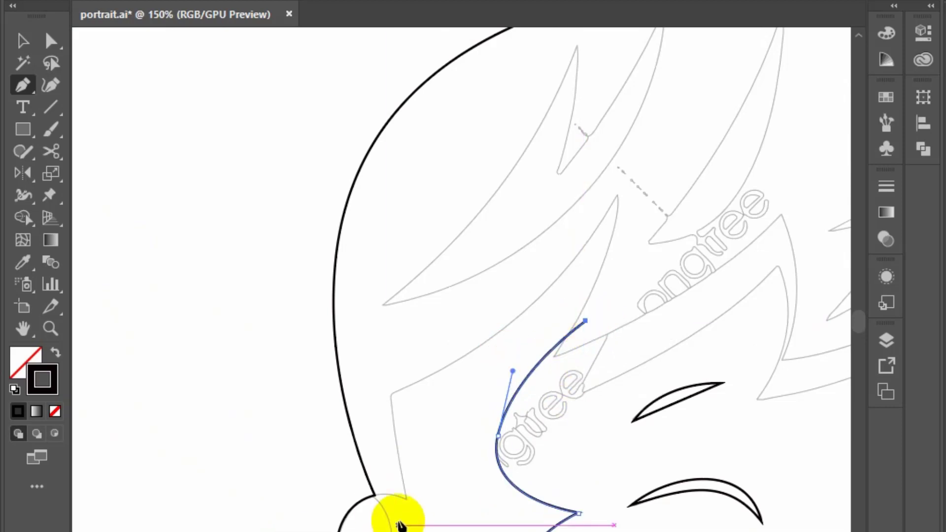
- Outline the rounded ear, ending with a corner where it meets the head
left_click_drag(367, 490, 389, 519)
scroll(437, 498, "down", 5)
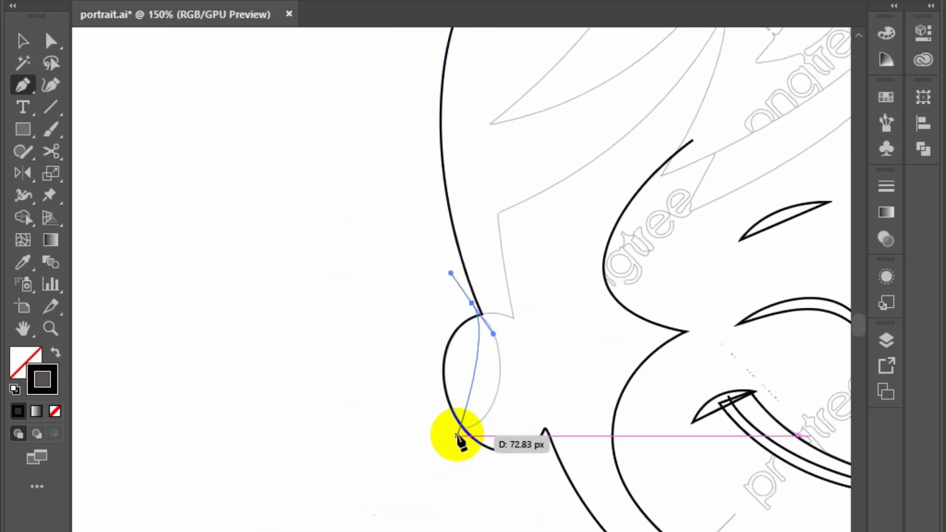
left_click_drag(457, 436, 391, 446)
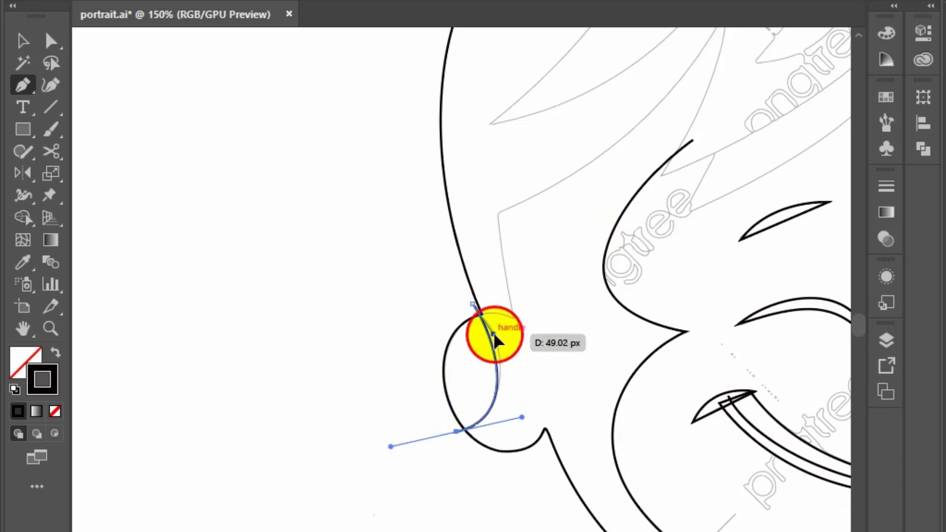
mouse_move(494, 335)
left_mouse_down()
mouse_move(500, 324)
mouse_move(460, 317)
mouse_move(493, 315)
mouse_move(492, 304)
left_mouse_up()
left_click(513, 318)
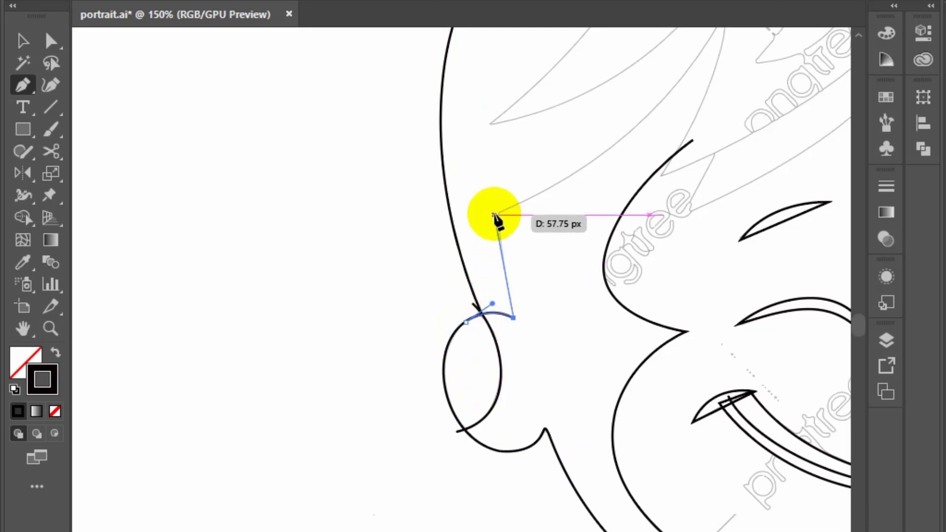
- Trace hair strands from the hairline up to their sharp pointed tips
left_click(493, 214)
left_click_drag(553, 212, 507, 451)
left_click_drag(677, 252, 771, 101)
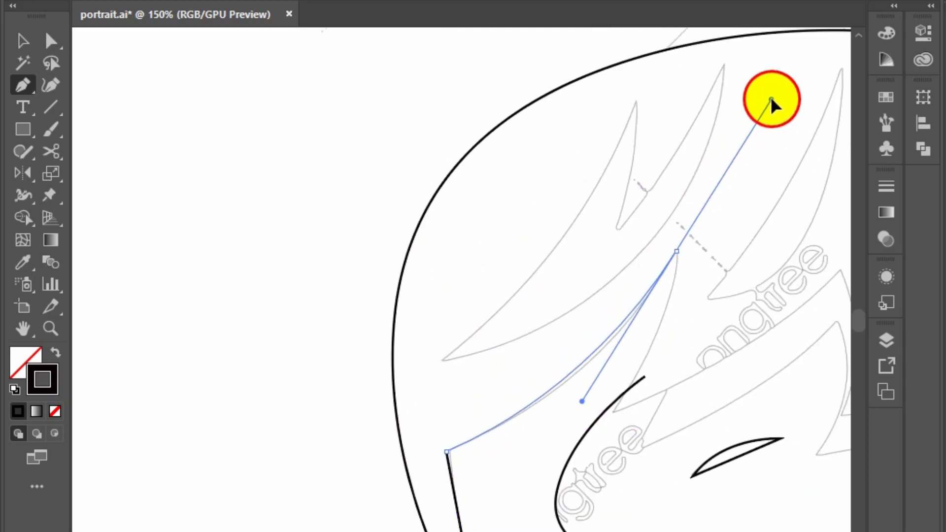
mouse_move(676, 251)
left_mouse_down()
mouse_move(613, 414)
mouse_move(553, 498)
left_mouse_up()
left_click(613, 412)
left_click_drag(736, 403, 402, 487)
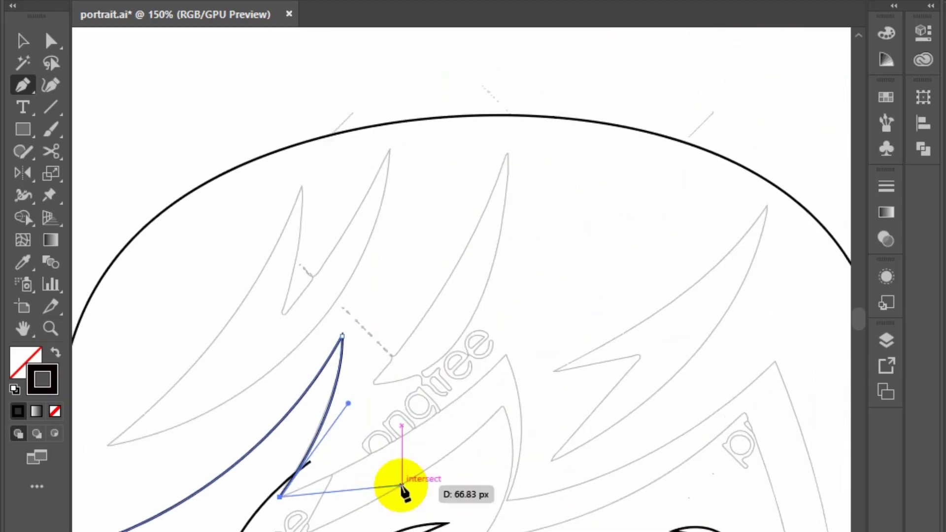
left_click_drag(507, 355, 599, 261)
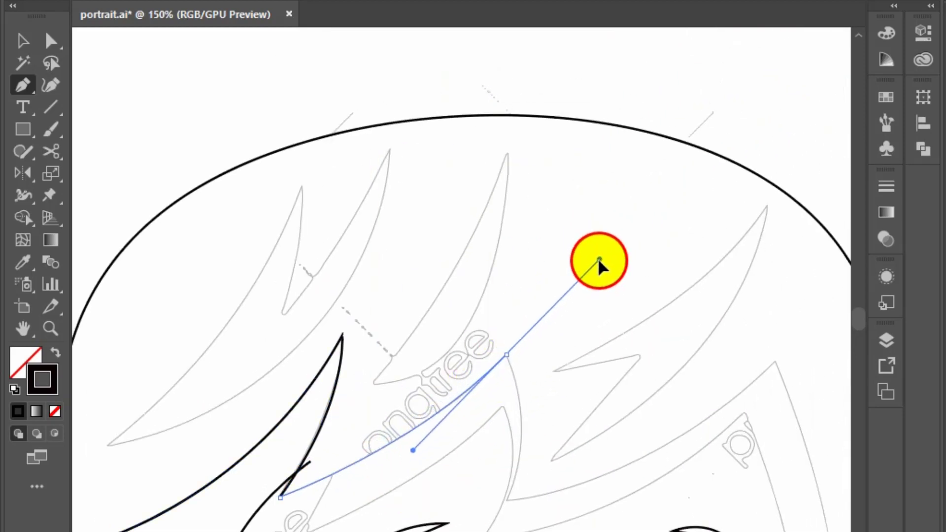
left_click(507, 355)
- Finish the hair spike's base and run the outline down to where hair meets face
left_click(507, 500)
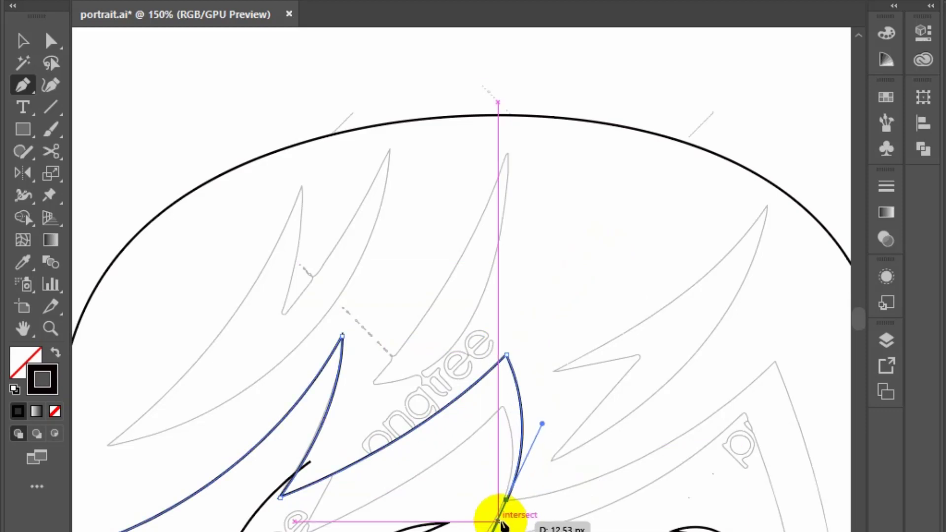
left_click(588, 374)
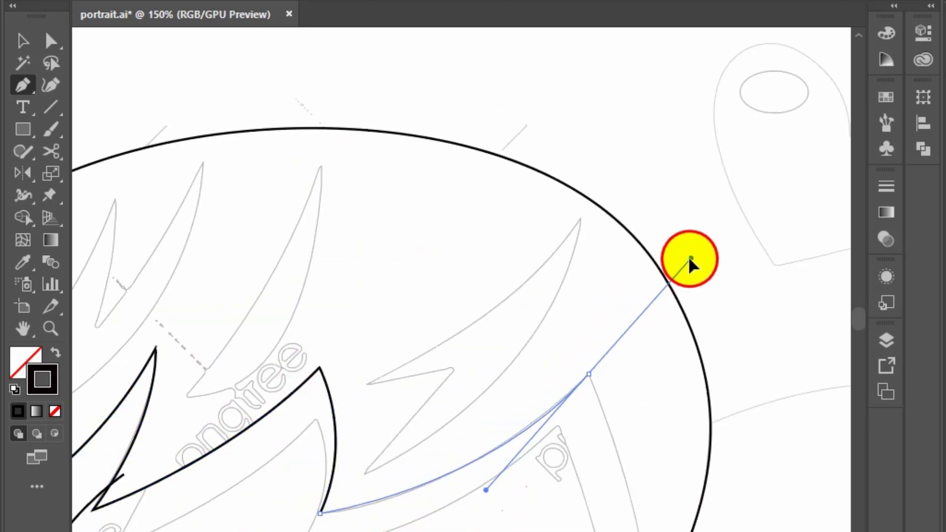
left_click_drag(588, 375, 724, 251)
scroll(573, 169, "down", 5)
left_click(540, 127)
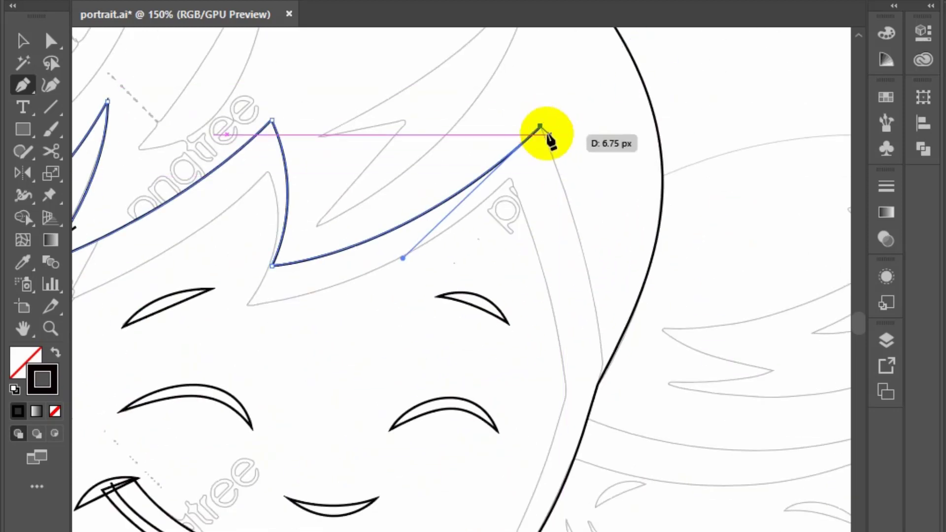
left_click_drag(601, 360, 605, 449)
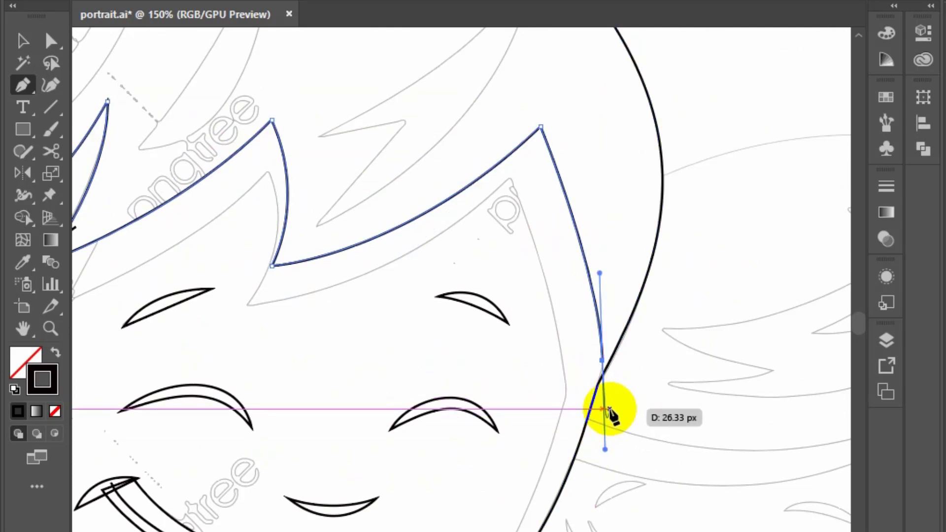
left_click_drag(609, 408, 597, 408)
left_click(597, 418)
left_click(605, 377)
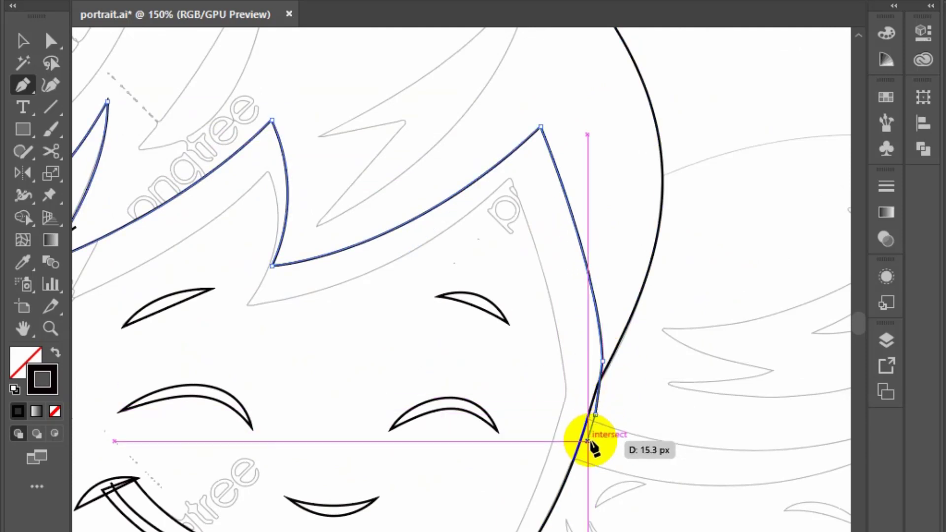
- Draw a new black line from the chin up along the jaw to the hair
left_click_drag(493, 528, 666, 231)
left_click(523, 365)
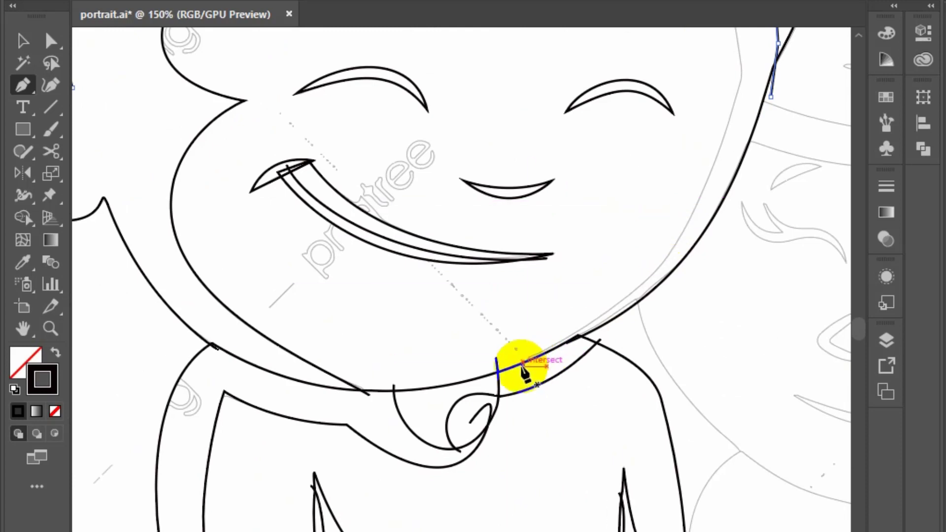
left_click_drag(524, 372, 542, 333)
mouse_move(681, 232)
left_mouse_down()
mouse_move(730, 145)
mouse_move(587, 337)
left_mouse_up()
mouse_move(586, 267)
left_mouse_down()
mouse_move(575, 232)
mouse_move(616, 354)
left_mouse_up()
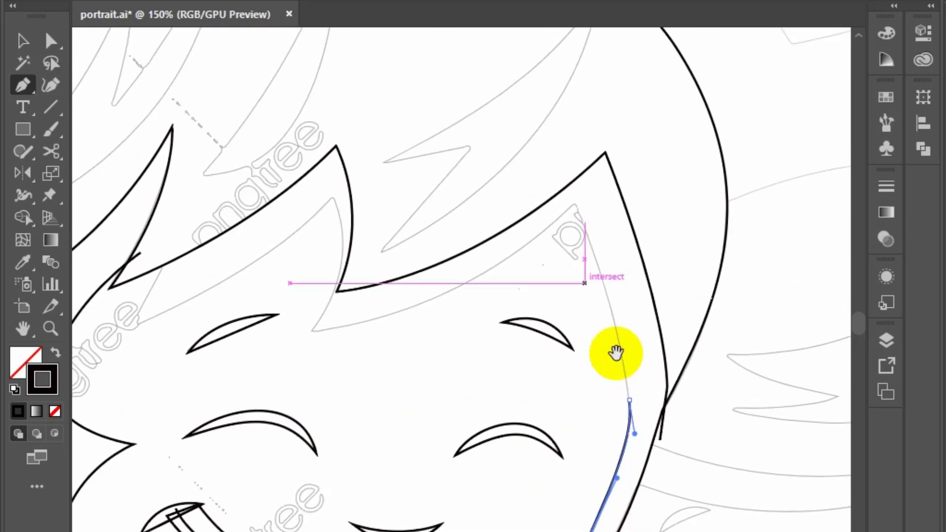
left_click(579, 203)
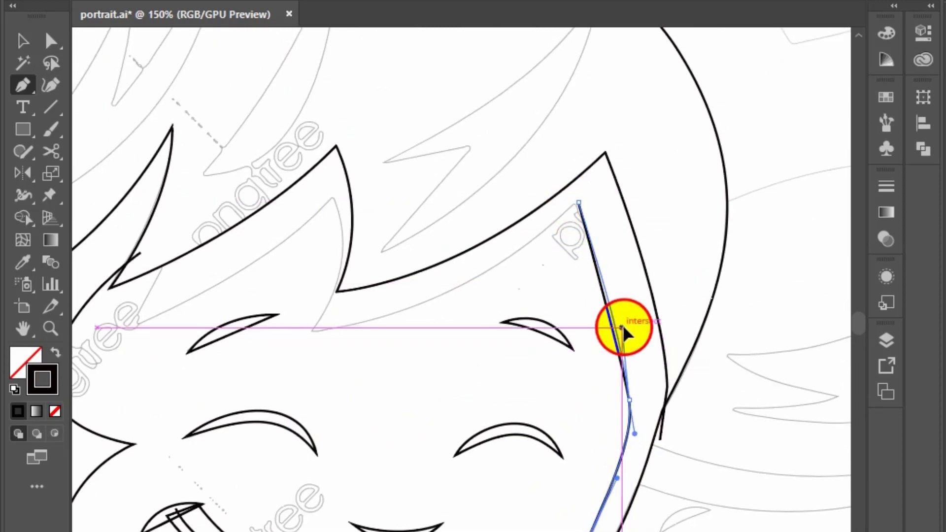
- Outline the fringe edge across the forehead with curves and sharp corners
left_click_drag(311, 330, 246, 336)
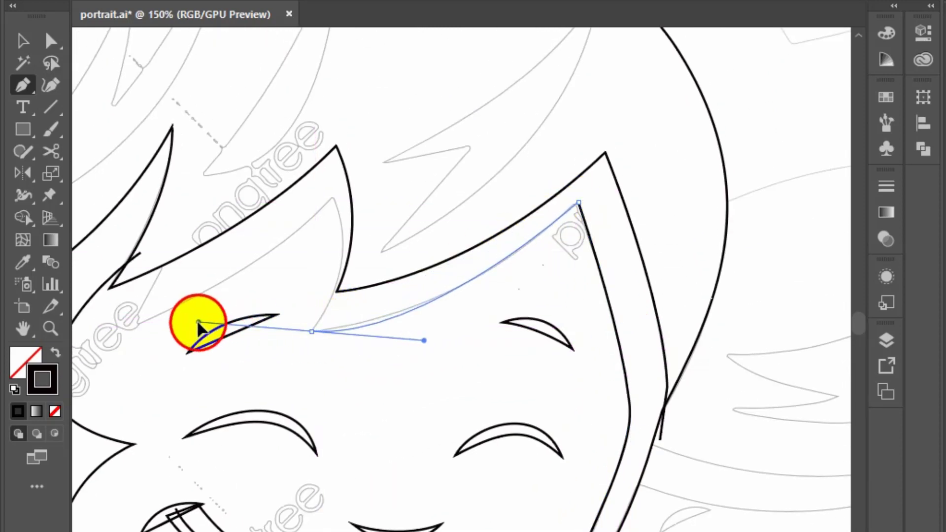
left_click(311, 330)
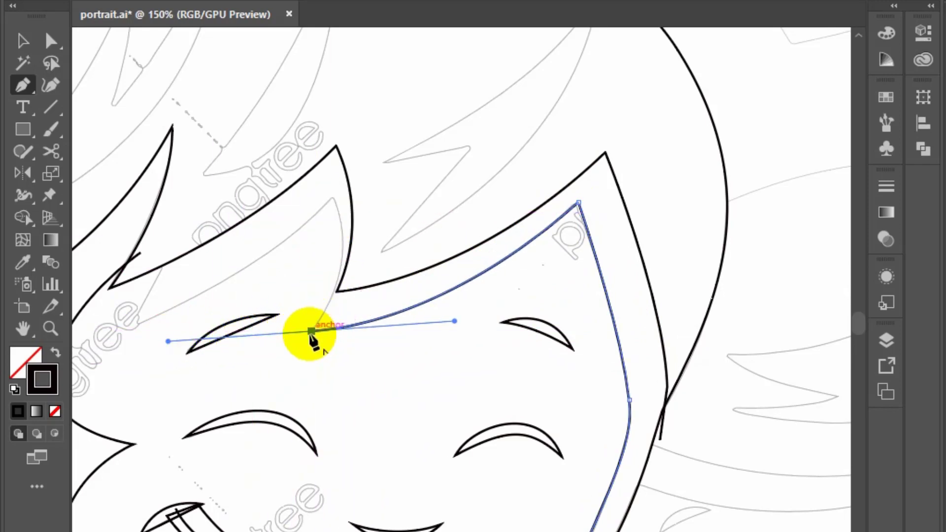
mouse_move(331, 198)
left_mouse_down()
mouse_move(299, 183)
mouse_move(296, 131)
left_mouse_up()
left_click_drag(334, 259, 655, 270)
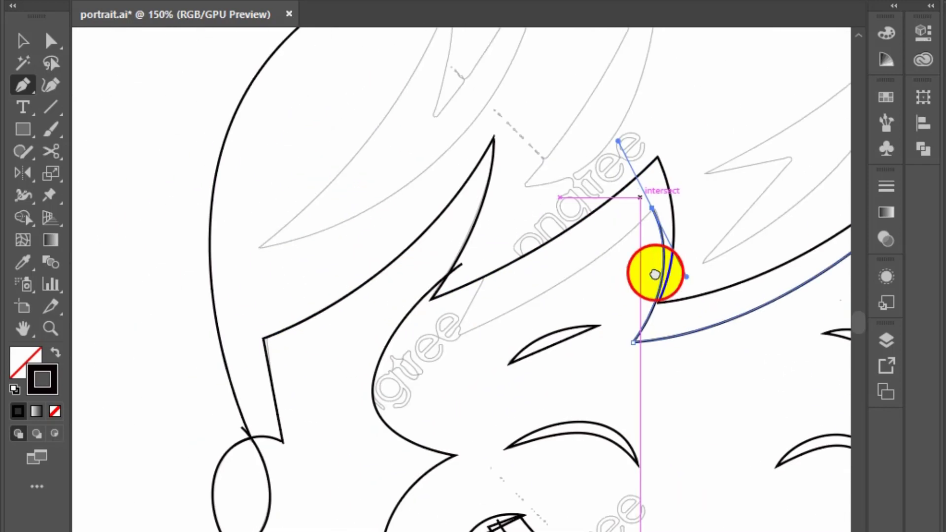
mouse_move(650, 209)
left_mouse_down()
mouse_move(461, 340)
mouse_move(312, 395)
left_mouse_up()
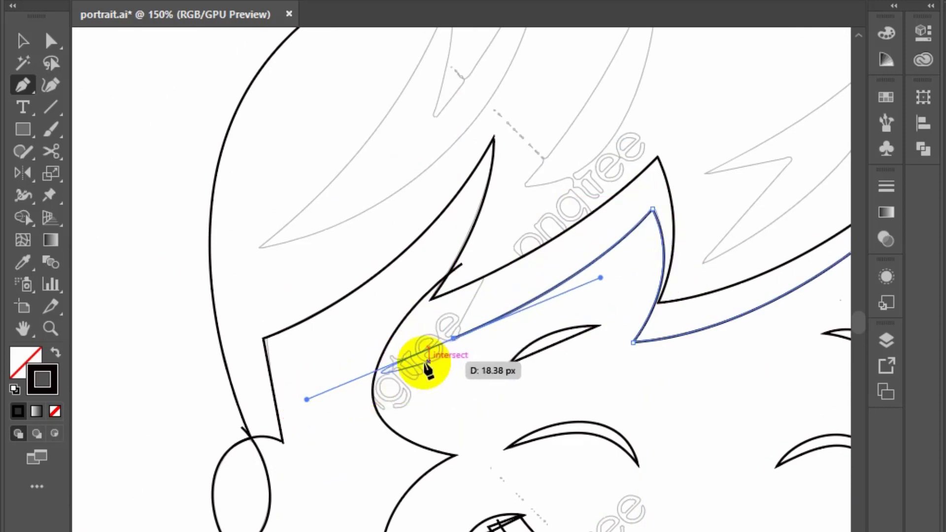
left_click(453, 339)
left_click(487, 271)
scroll(492, 384, "down", 2)
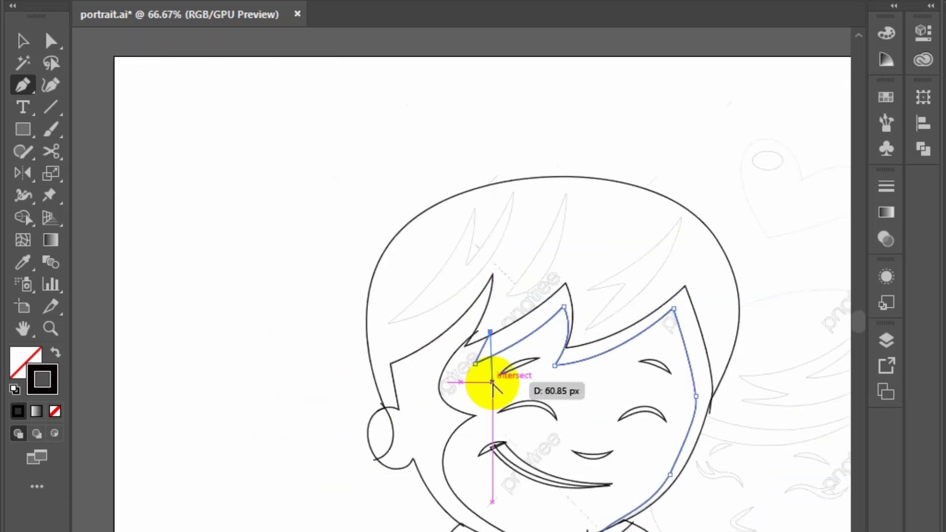
scroll(500, 312, "up", 1)
- Outline the first crown hair spike, with its two tips, as a closed black shape
left_click(332, 331)
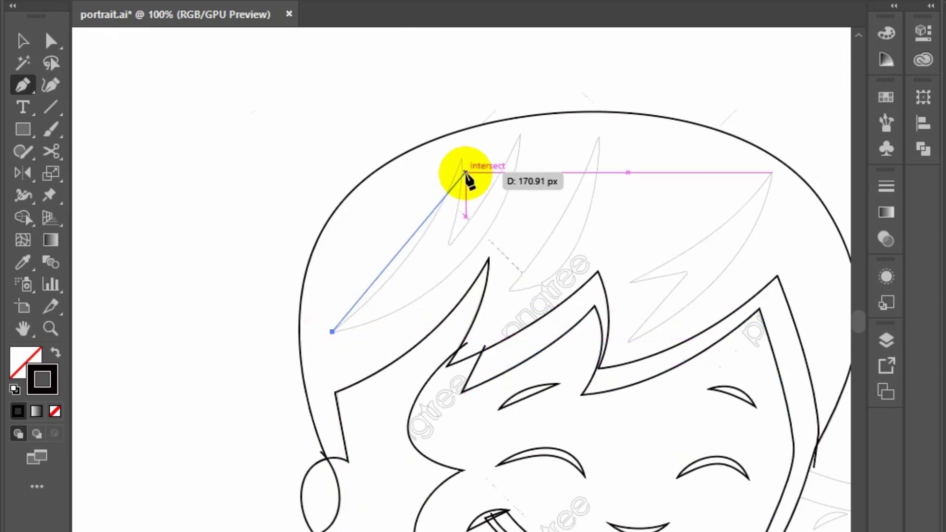
left_click_drag(463, 160, 500, 52)
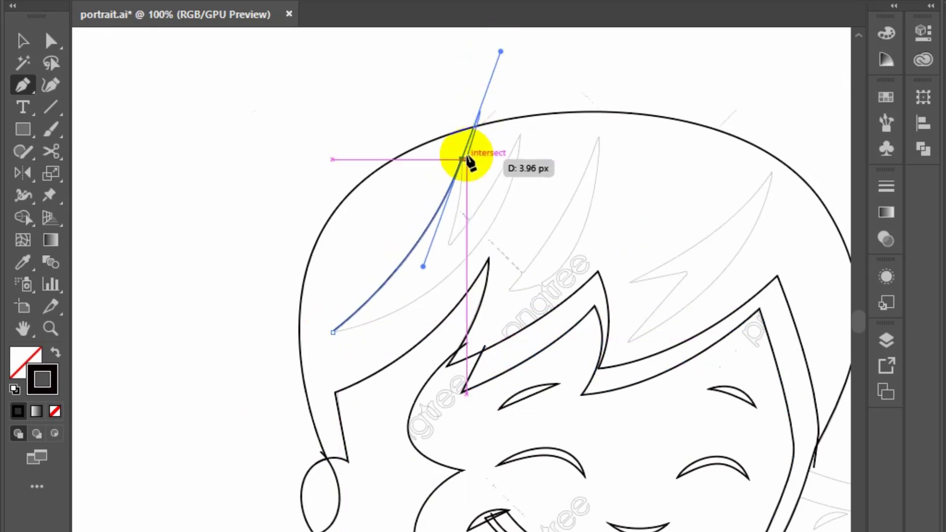
left_click(462, 161)
left_click_drag(442, 258, 449, 244)
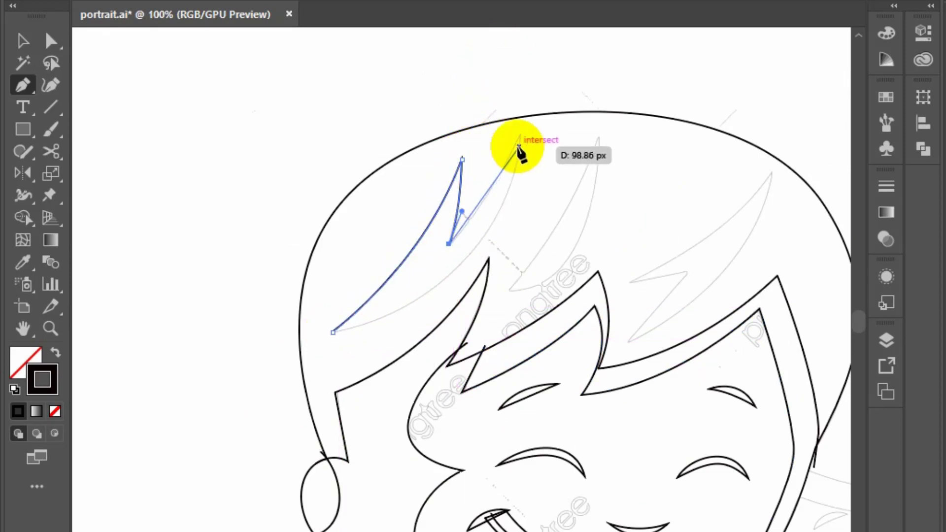
left_click_drag(520, 134, 507, 193)
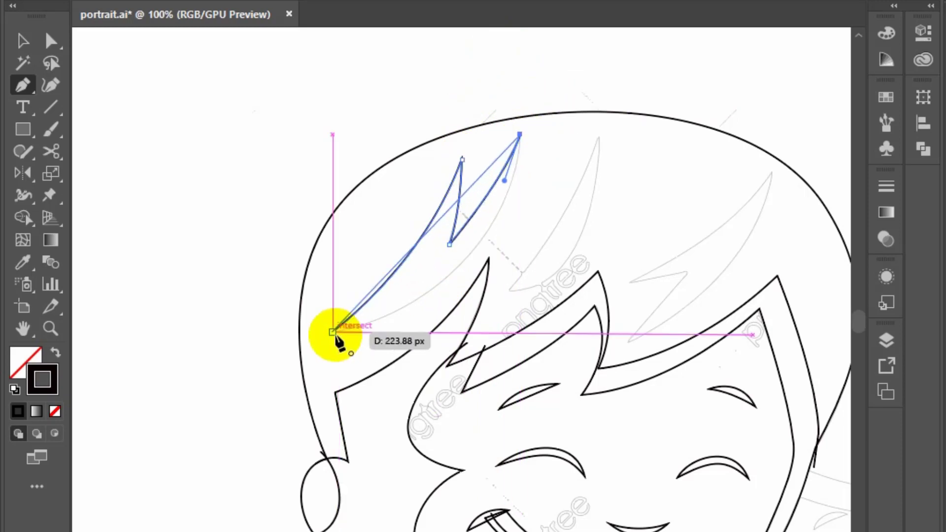
left_click_drag(333, 332, 154, 365)
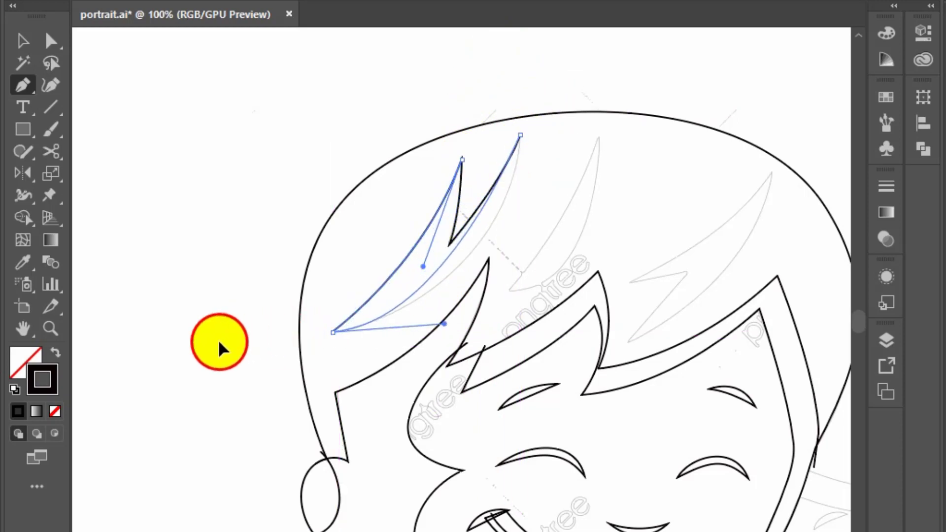
- Close the second hair spike outline and trace most of the third spike
left_click(510, 290)
mouse_move(600, 137)
left_mouse_down()
mouse_move(611, 82)
mouse_move(598, 142)
left_mouse_up()
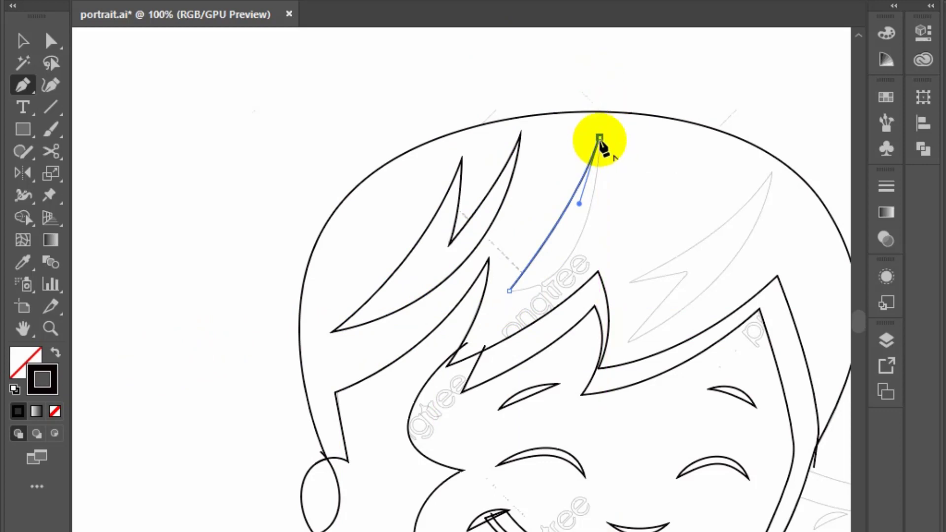
left_click_drag(510, 291, 417, 301)
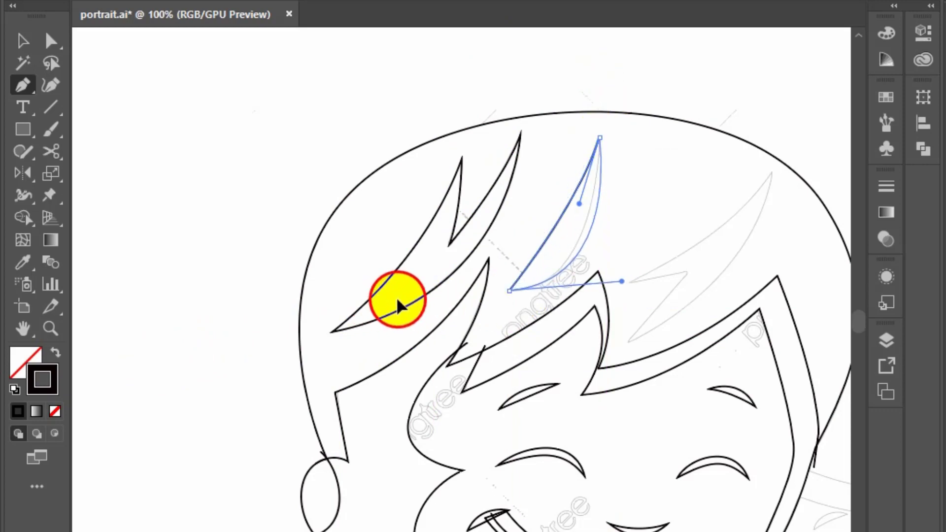
left_click(633, 282)
left_click_drag(771, 172, 797, 118)
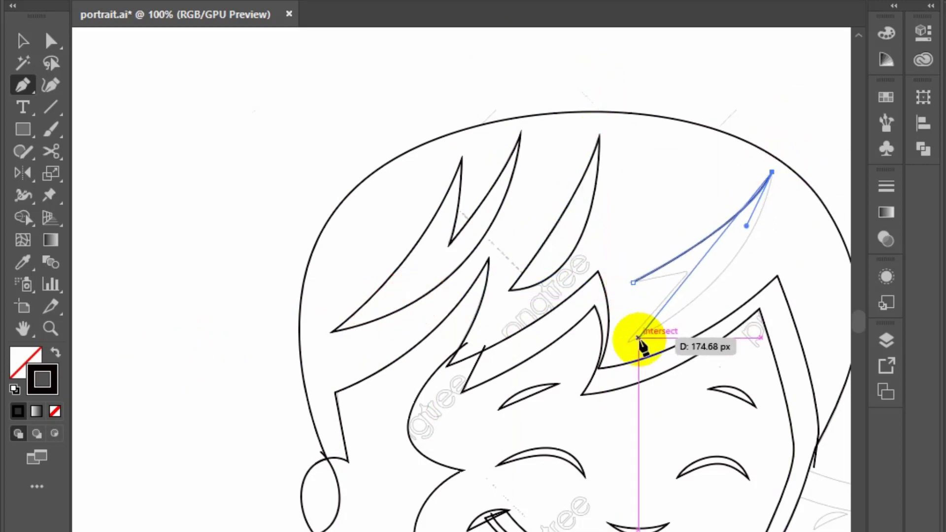
left_click_drag(629, 342, 499, 398)
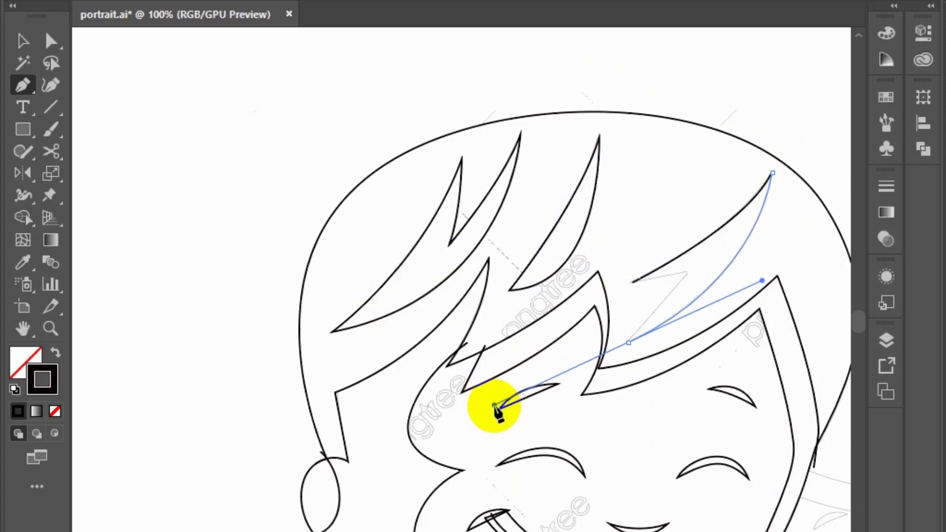
left_click(629, 342)
left_click(687, 273)
- Close the third hair spike, then bring the shirt into view with the Pen tool reselected
left_click(633, 282)
scroll(636, 291, "down", 2)
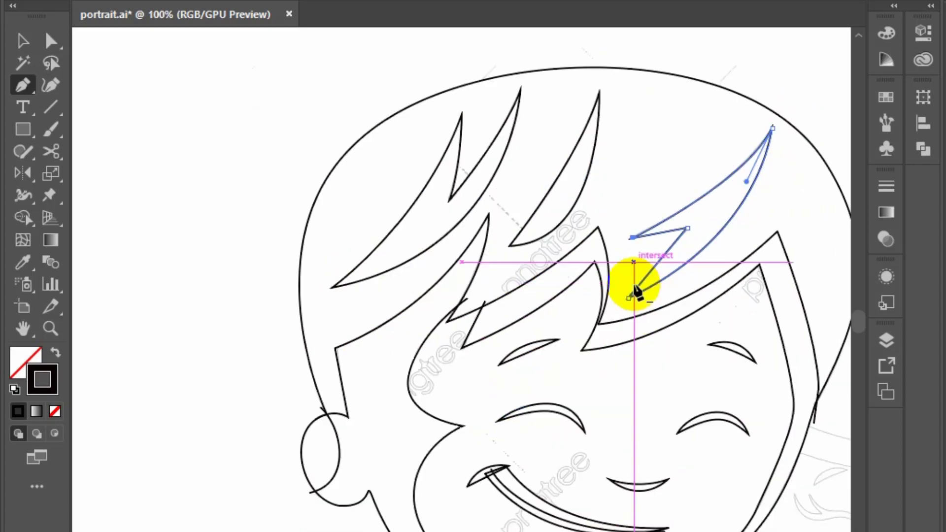
scroll(639, 394, "down", 2)
scroll(601, 383, "down", 1)
scroll(602, 382, "up", 2)
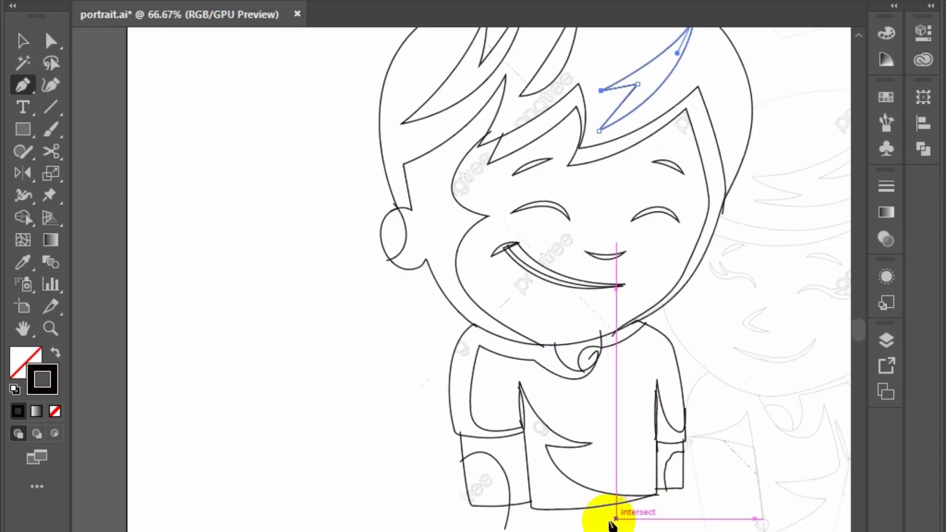
scroll(653, 298, "up", 4)
scroll(665, 395, "down", 2)
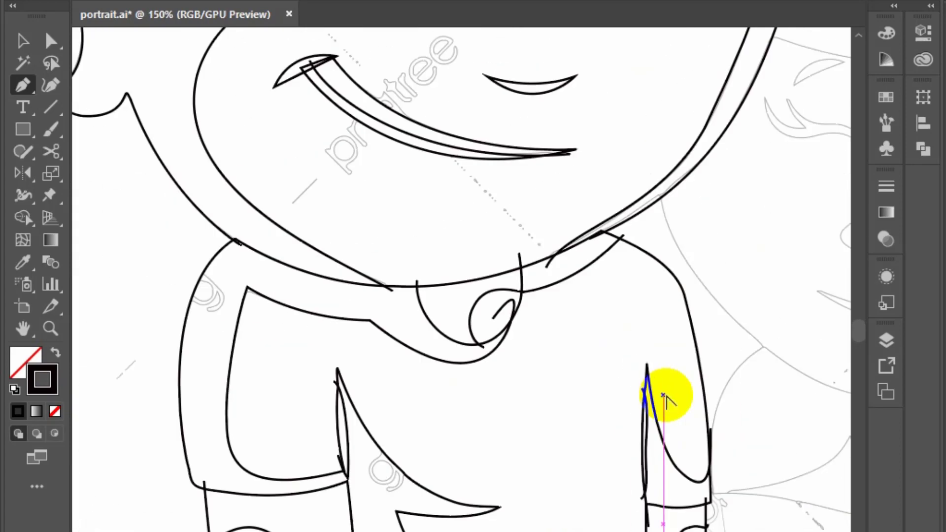
scroll(664, 397, "down", 1)
scroll(608, 450, "up", 4)
scroll(641, 196, "down", 3)
scroll(640, 196, "down", 2)
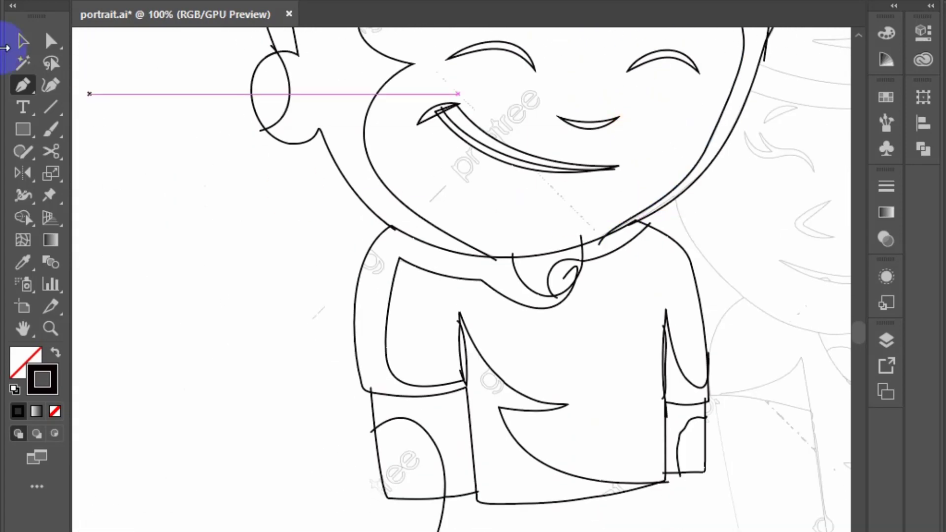
left_click(23, 41)
scroll(102, 164, "up", 1)
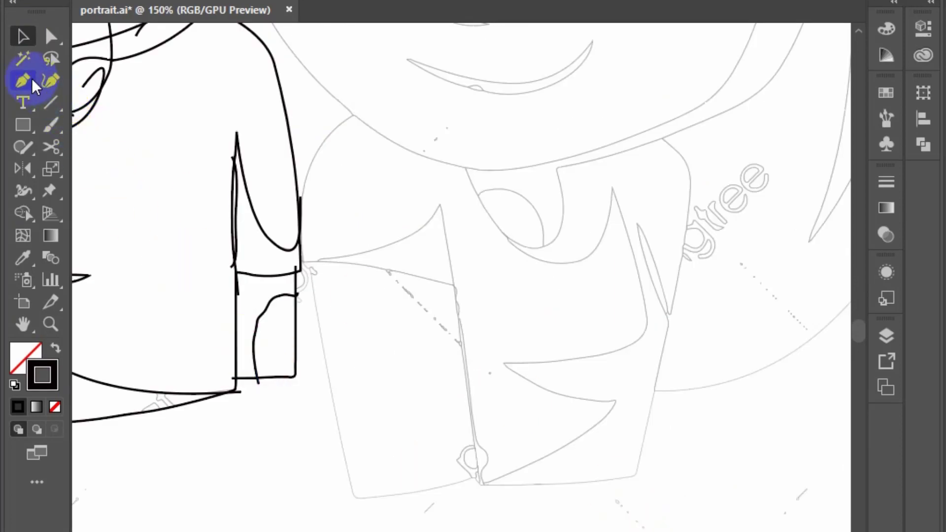
left_click(32, 84)
scroll(325, 261, "up", 5)
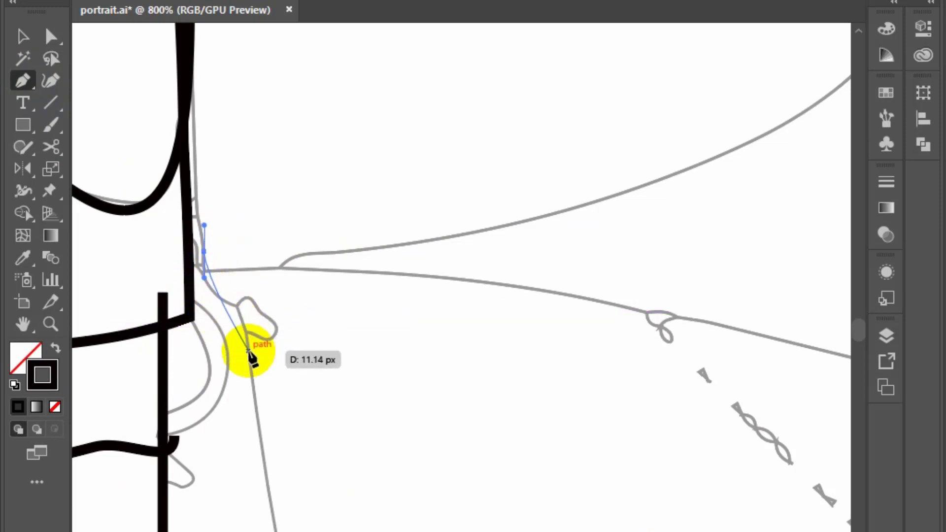
- Trace the shirt's left edge from the sleeve hook down toward the hem
left_click_drag(249, 355, 253, 421)
left_click_drag(204, 254, 207, 320)
left_click_drag(274, 427, 275, 47)
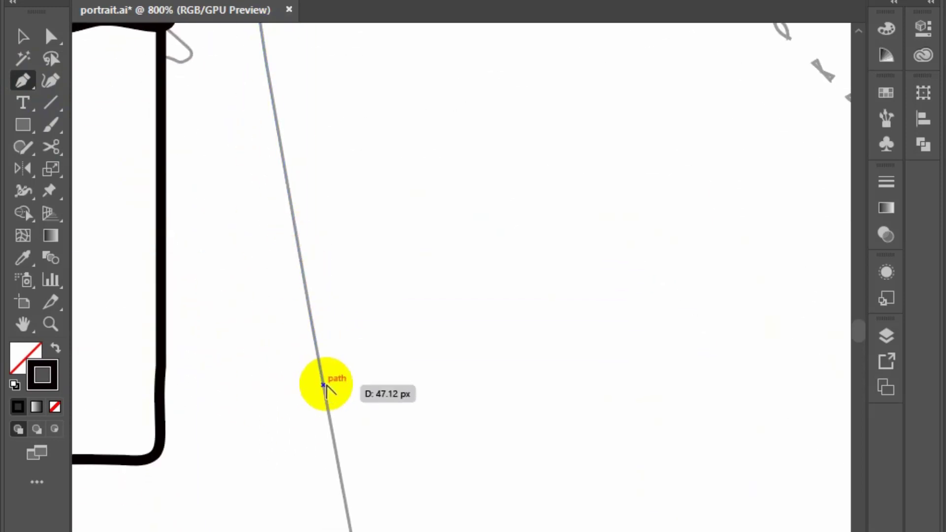
scroll(337, 287, "down", 1)
left_click_drag(336, 287, 348, 527)
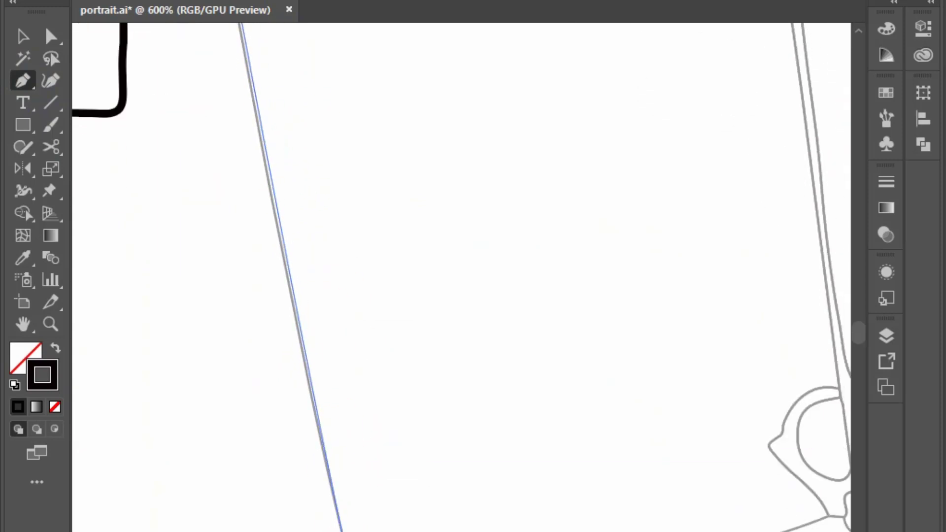
scroll(347, 437, "down", 2)
mouse_move(344, 459)
left_mouse_down()
mouse_move(313, 399)
mouse_move(323, 367)
left_mouse_up()
- Trace the shirt's bottom hem with curved black Pen anchors around the corner and toward the centre
scroll(363, 490, "down", 1)
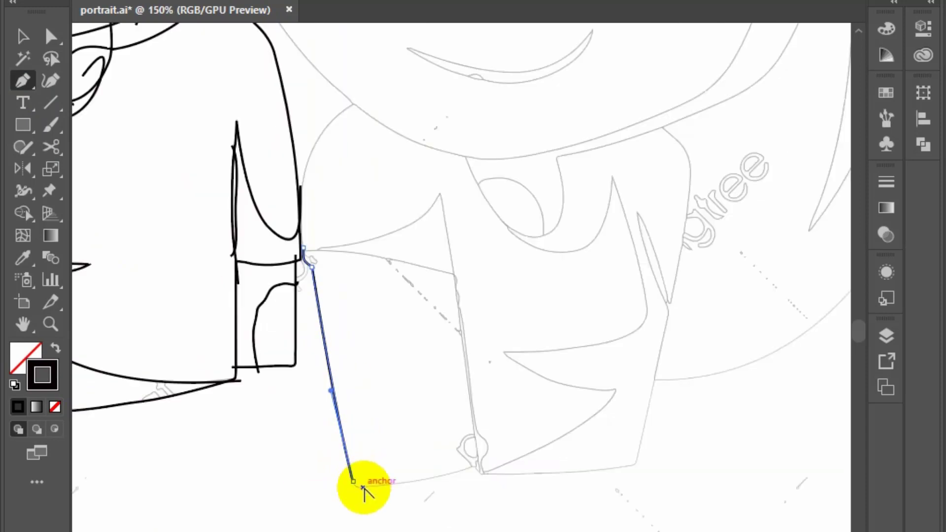
scroll(363, 500, "up", 3)
scroll(312, 367, "up", 4)
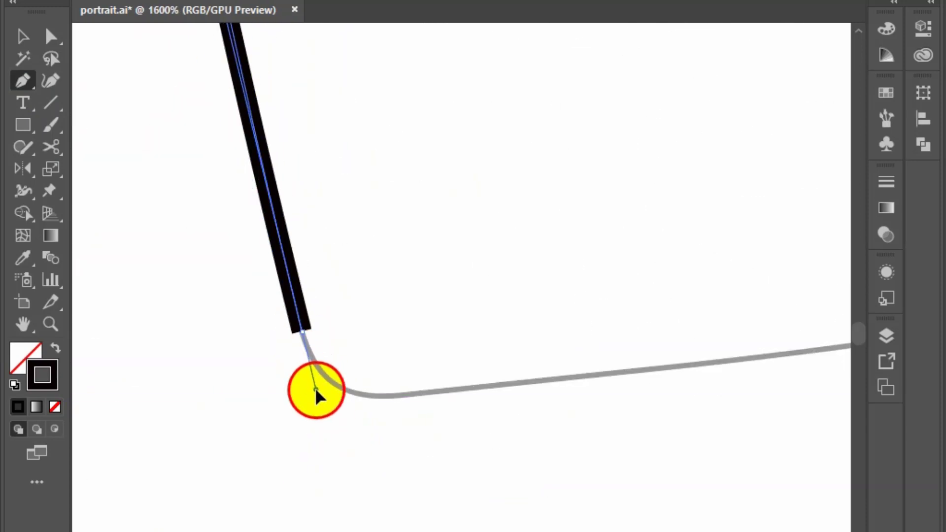
left_click_drag(315, 387, 589, 377)
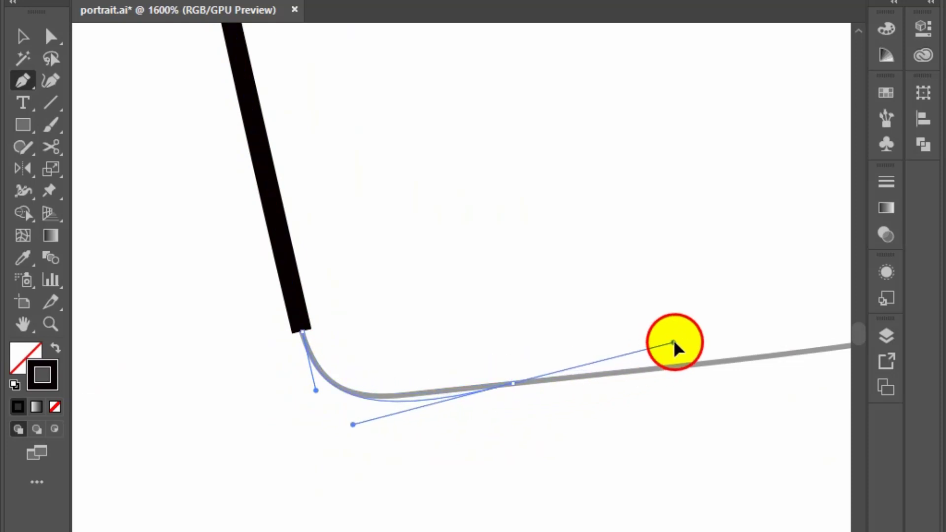
left_click_drag(673, 342, 674, 344)
scroll(232, 412, "down", 1)
scroll(360, 416, "down", 1)
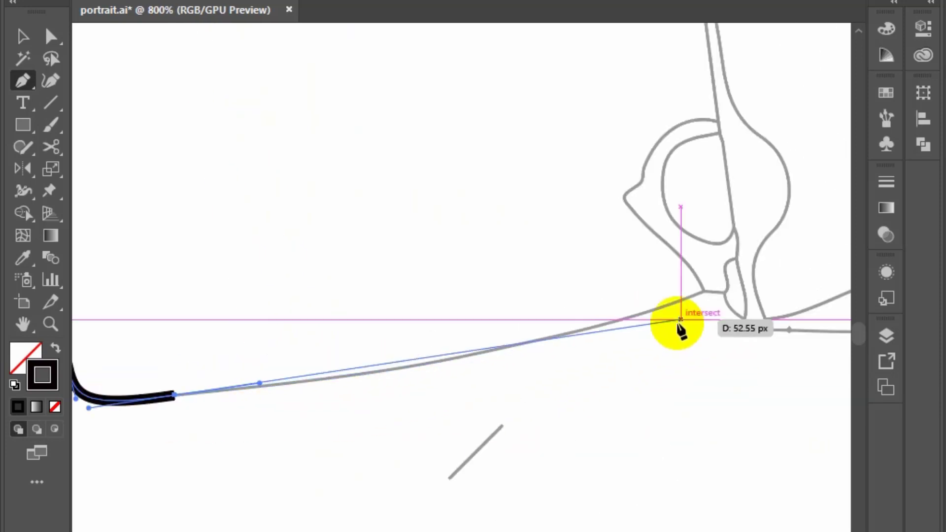
left_click_drag(787, 310, 801, 310)
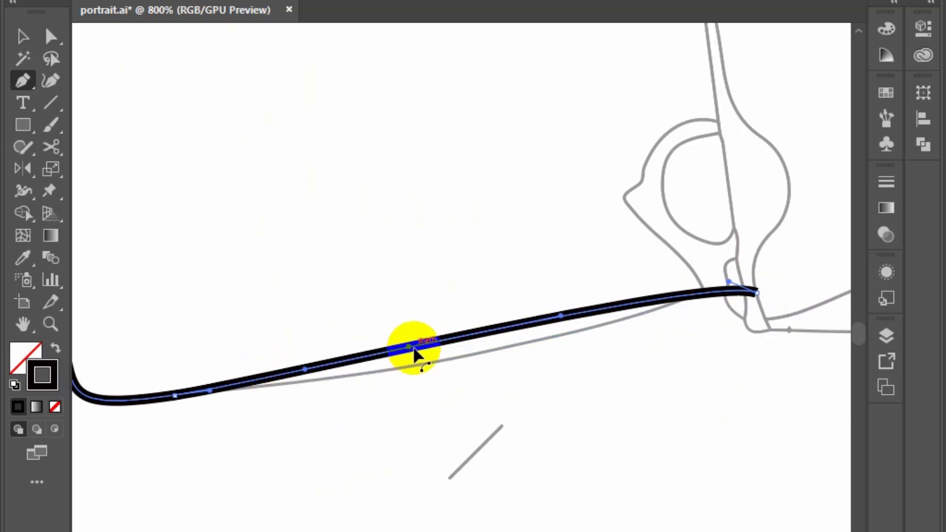
left_click_drag(413, 351, 421, 374)
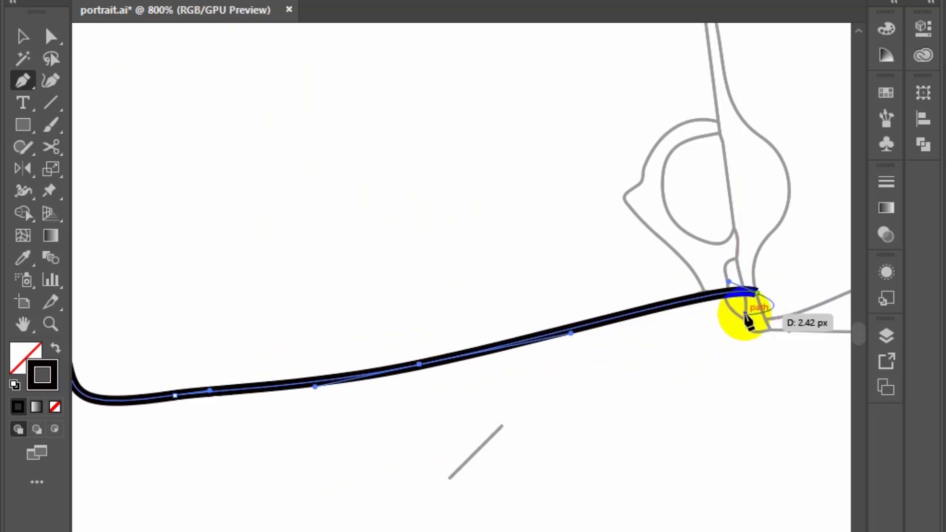
- Set the curve at the hem's end point and bring the traced hem into view
scroll(748, 320, "down", 2)
scroll(667, 347, "down", 1)
mouse_move(642, 364)
left_mouse_down()
mouse_move(642, 254)
mouse_move(422, 513)
left_mouse_up()
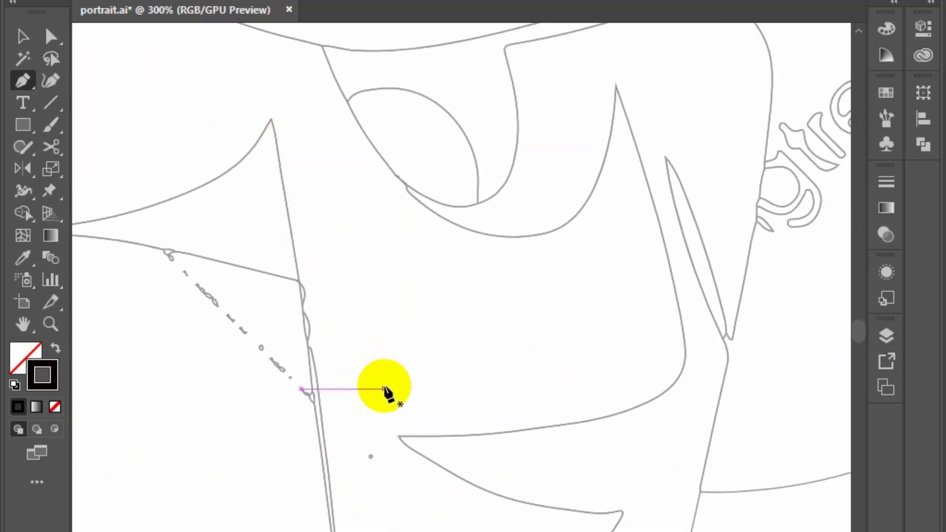
scroll(382, 436, "down", 3)
left_click_drag(387, 439, 423, 317)
scroll(399, 434, "up", 2)
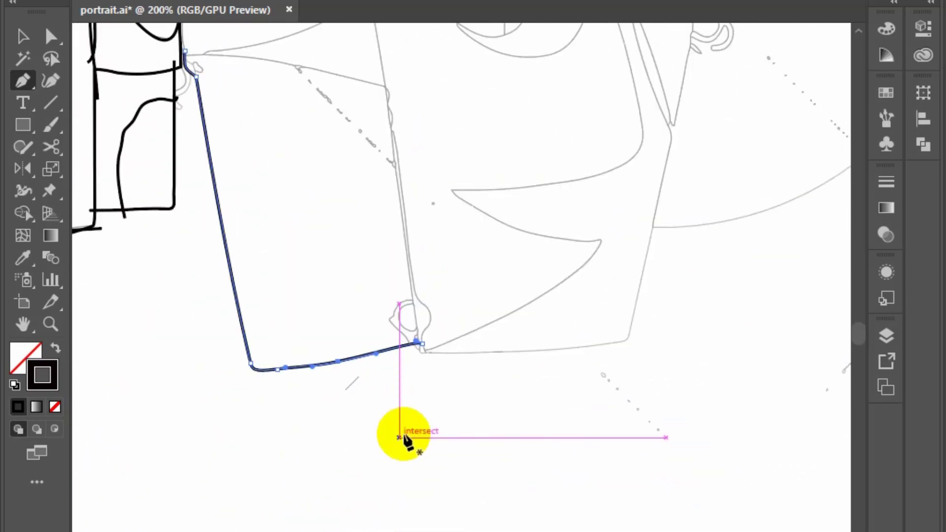
- Start a new hem outline with a smooth anchor at the lower-right corner and one up the right side
left_click(424, 351)
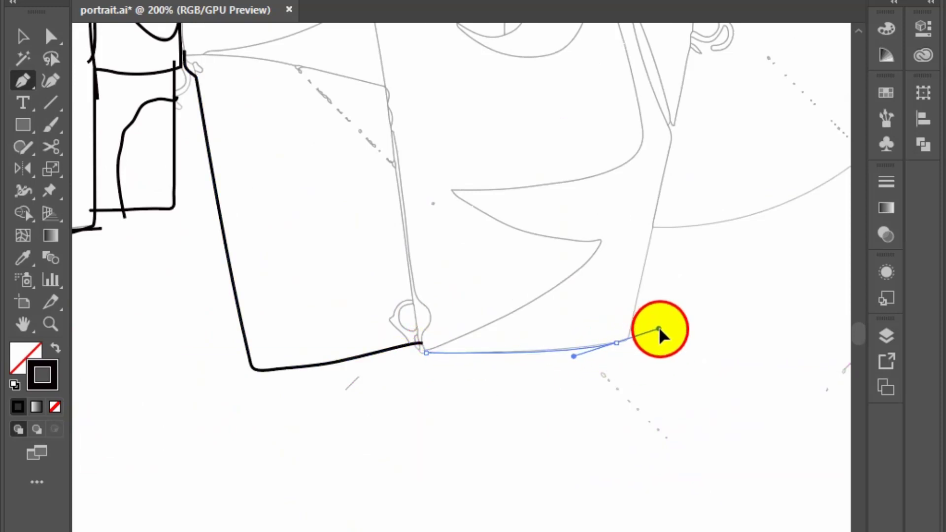
left_click_drag(652, 329, 662, 332)
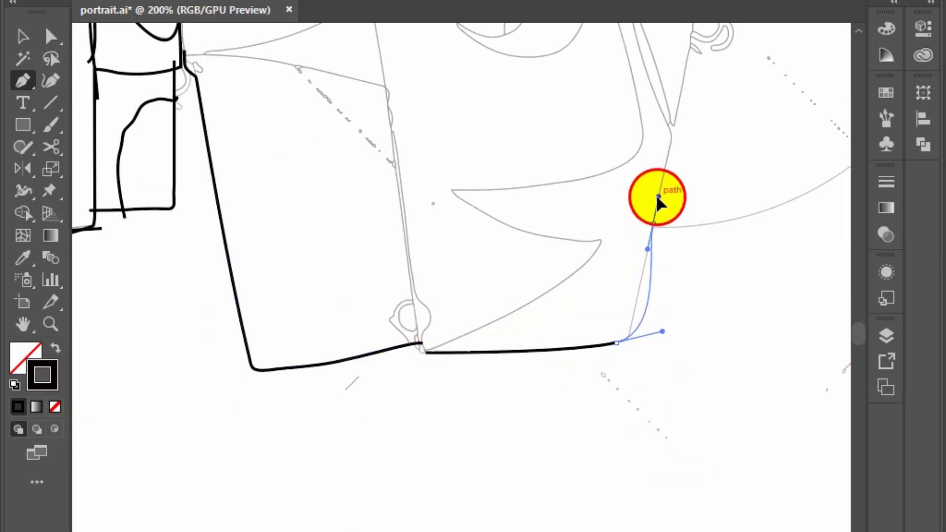
left_click(670, 144)
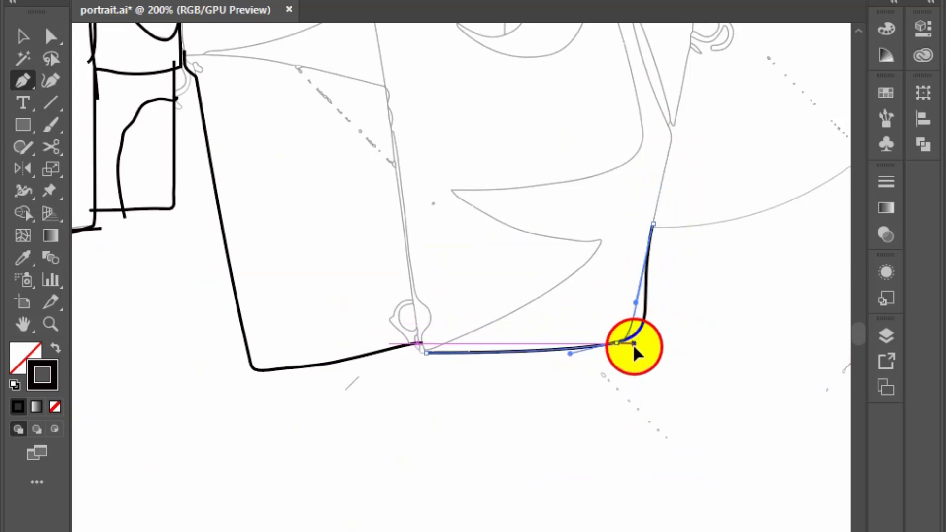
mouse_move(632, 344)
left_mouse_down()
mouse_move(641, 369)
mouse_move(661, 312)
left_mouse_up()
- Refine the rounded lower-right corner's direction handles, then zoom out to show the whole torso
scroll(634, 348, "up", 5)
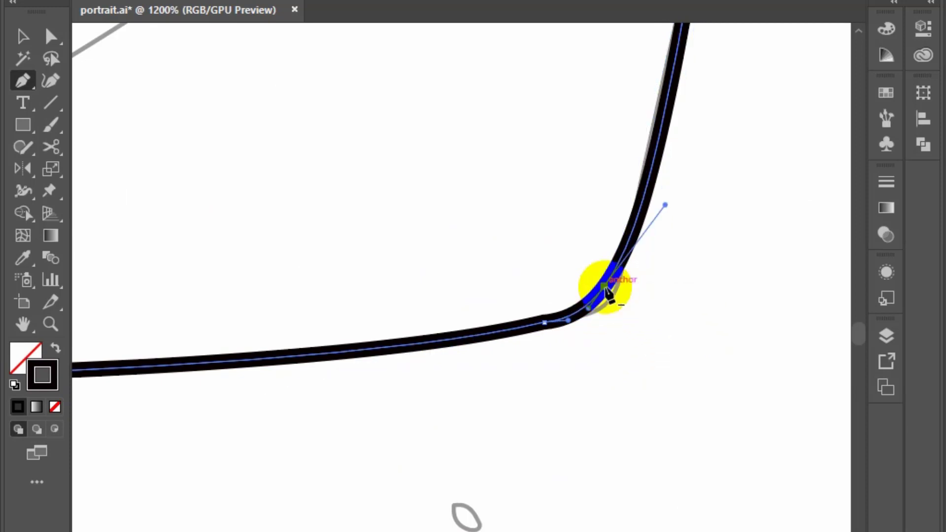
left_click_drag(609, 296, 566, 323)
key("ctrl+minus")
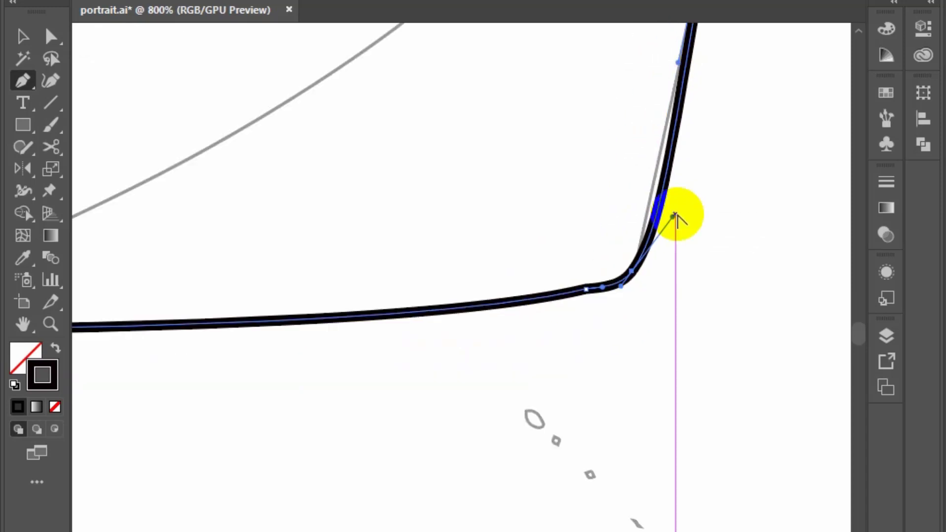
mouse_move(675, 216)
left_mouse_down()
mouse_move(659, 228)
mouse_move(591, 398)
left_mouse_up()
key("ctrl+minus")
key("ctrl+minus")
key("ctrl+minus")
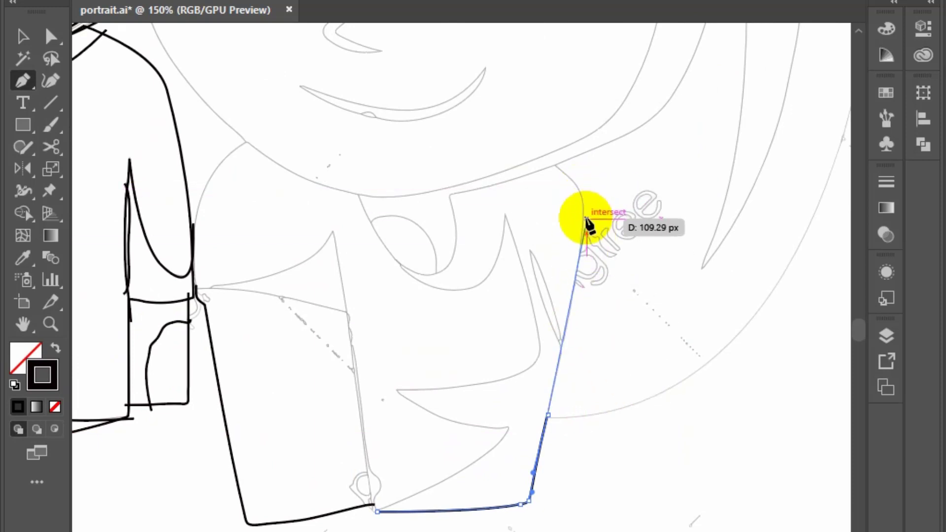
- Extend the black outline up the shirt's right side and curve it into the hat brim
left_click_drag(583, 223, 584, 170)
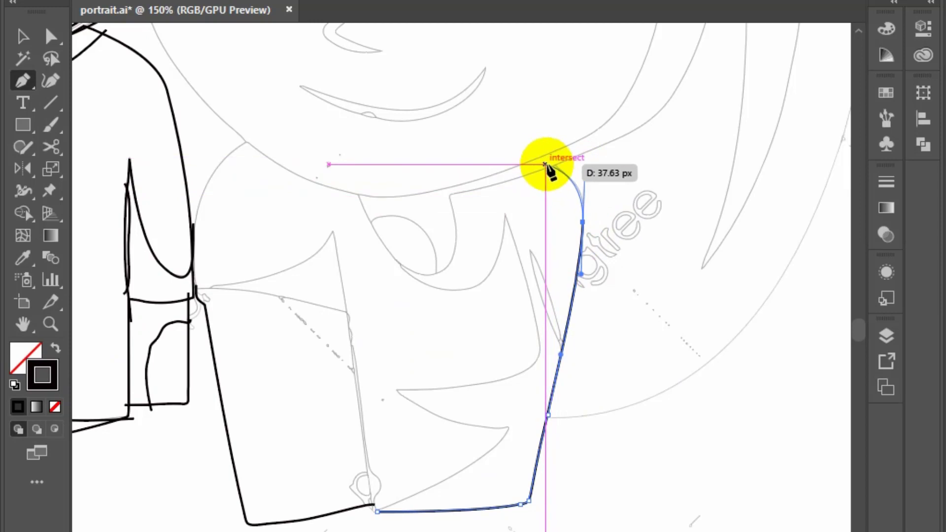
scroll(552, 167, "up", 3)
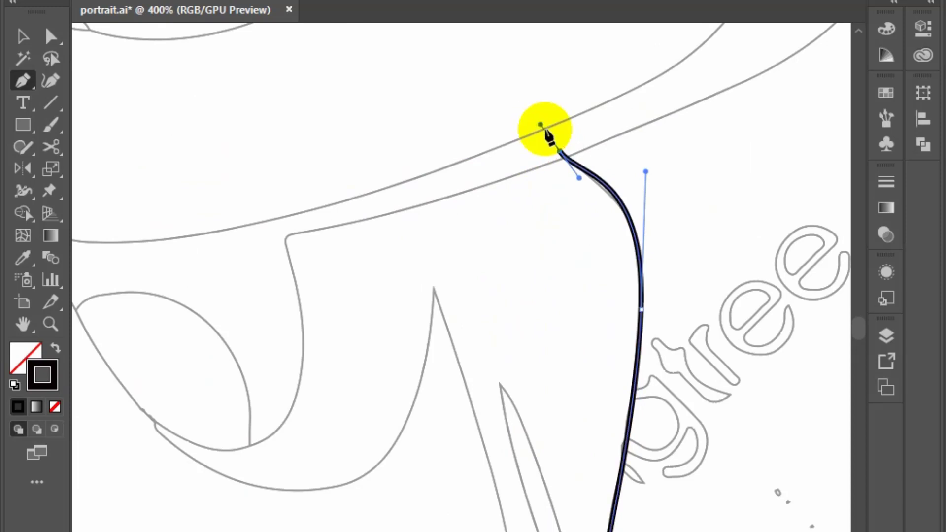
left_click_drag(645, 177, 649, 185)
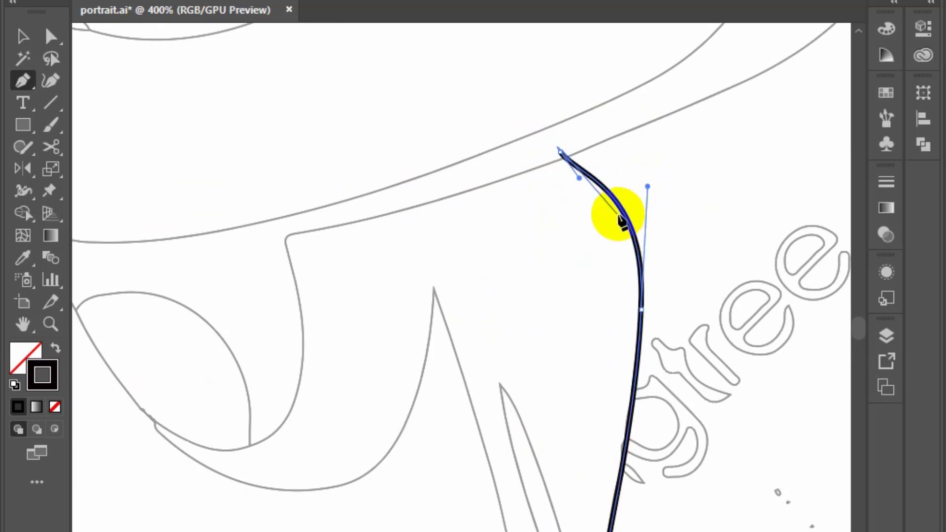
- Pan to the shirt interior and draw a two-anchor fold line reaching the shirt's right edge
scroll(461, 250, "down", 2)
left_click_drag(458, 335, 599, 337)
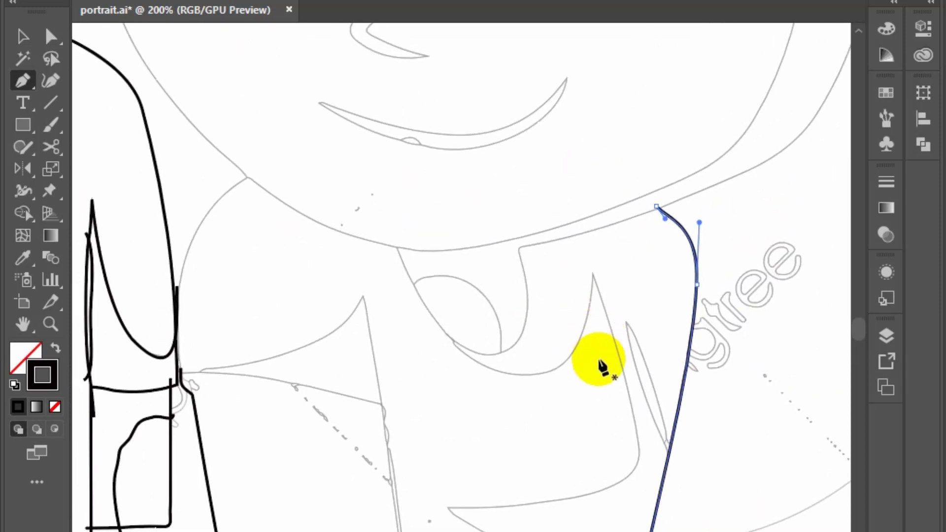
left_click(625, 322)
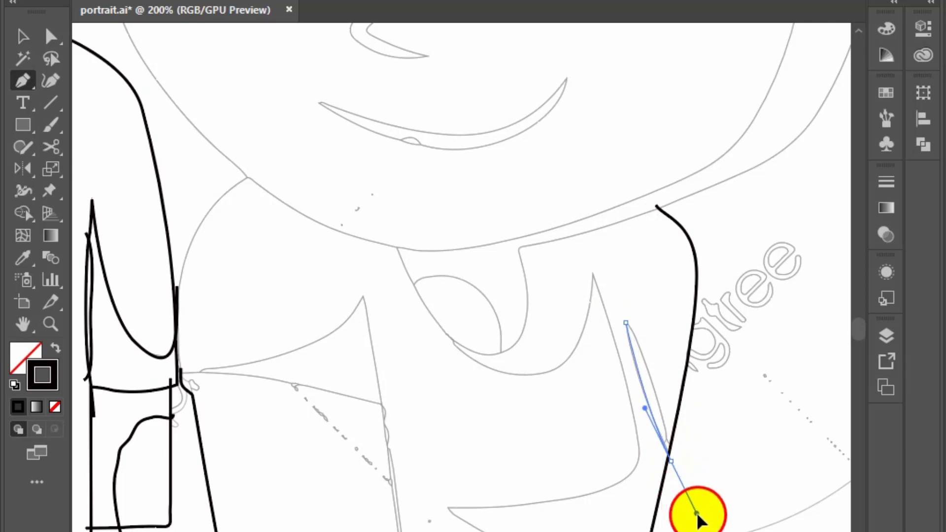
left_click(668, 459)
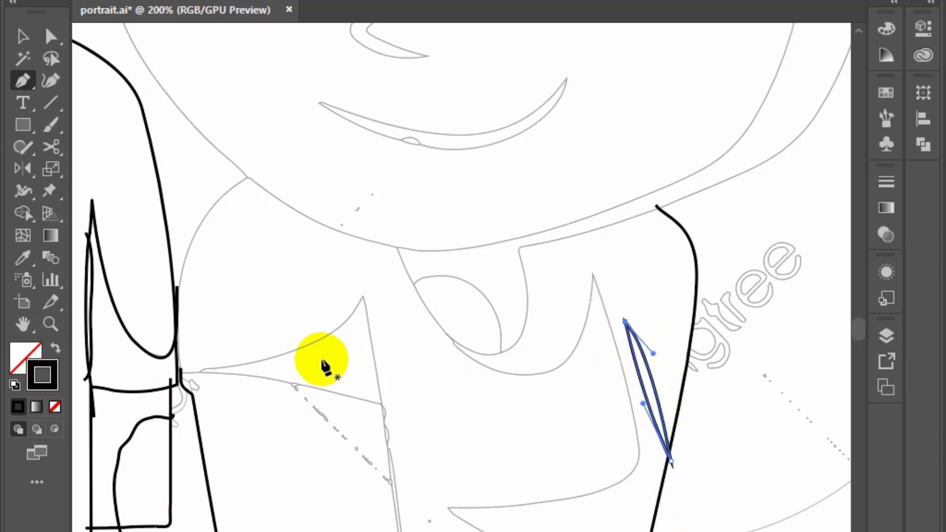
scroll(321, 362, "down", 3)
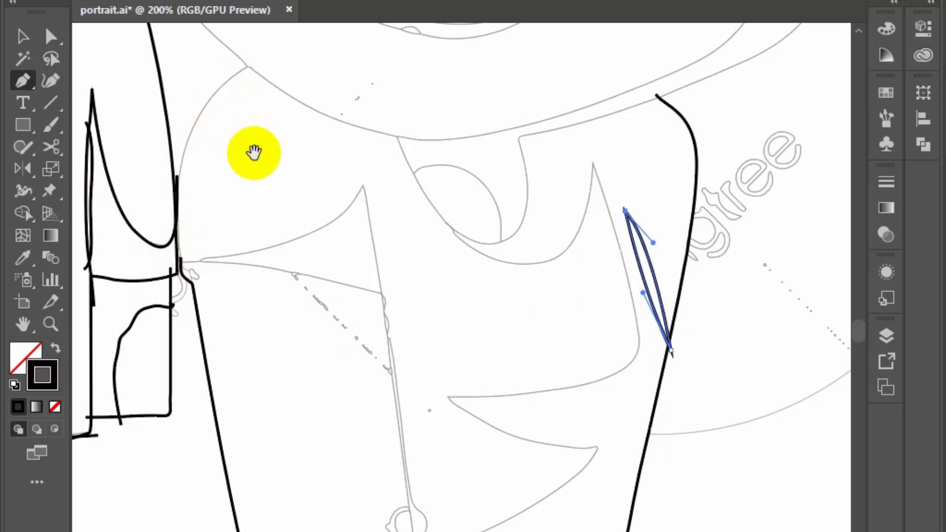
- Curve the neck line down from the hat brim and straighten it by adjusting its lower anchor and handle
scroll(253, 151, "up", 7)
scroll(253, 151, "left", 3)
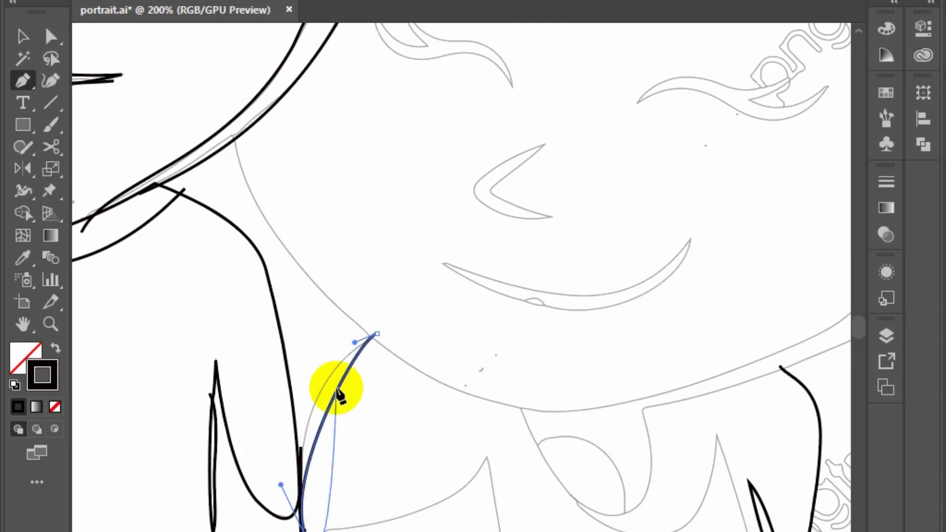
mouse_move(338, 394)
left_mouse_down()
mouse_move(355, 344)
mouse_move(306, 368)
left_mouse_up()
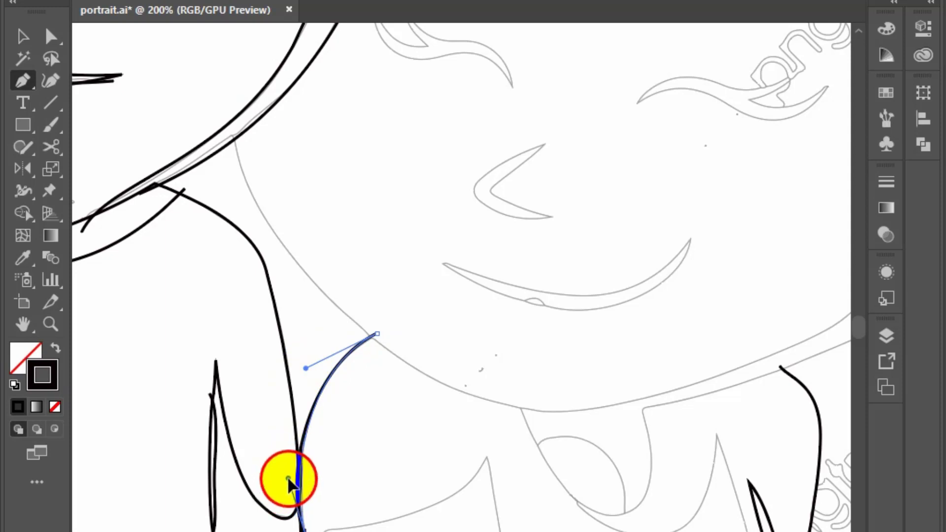
scroll(301, 525, "up", 2)
scroll(306, 527, "up", 1)
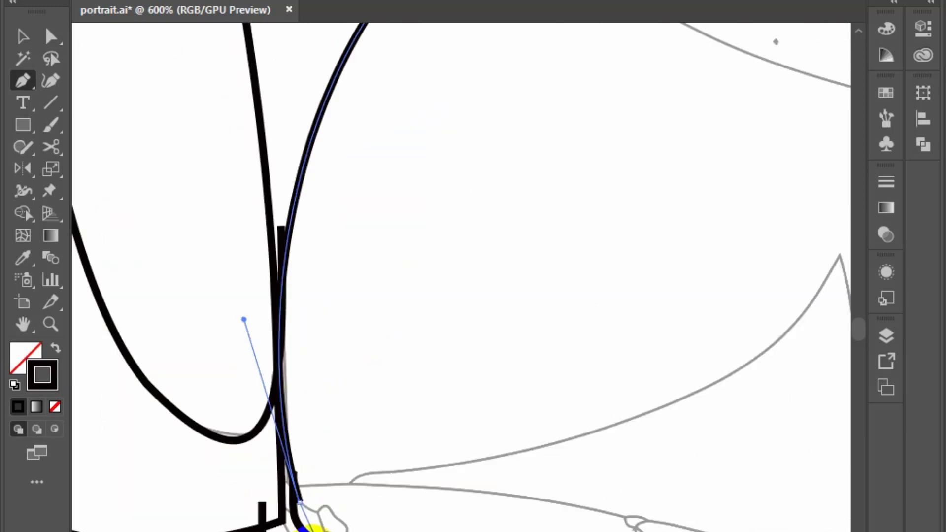
left_click_drag(301, 508, 289, 481)
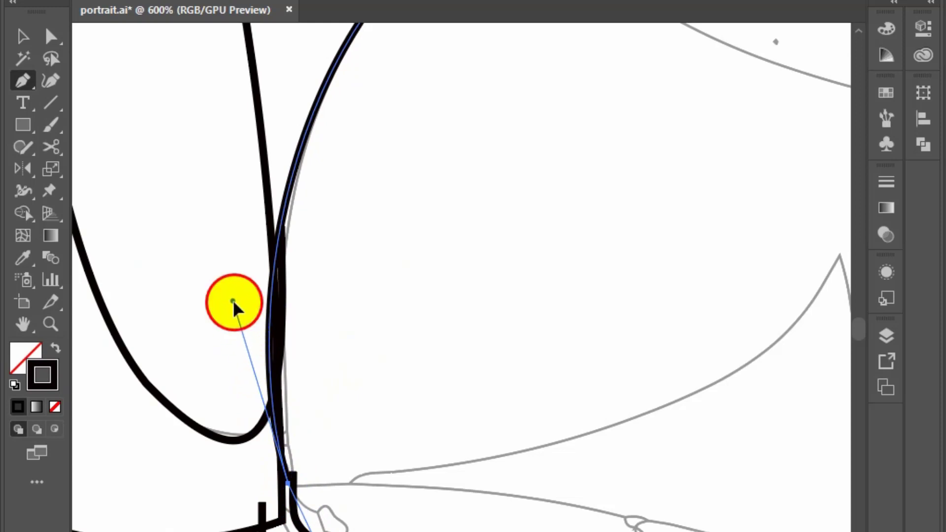
left_click_drag(233, 302, 263, 227)
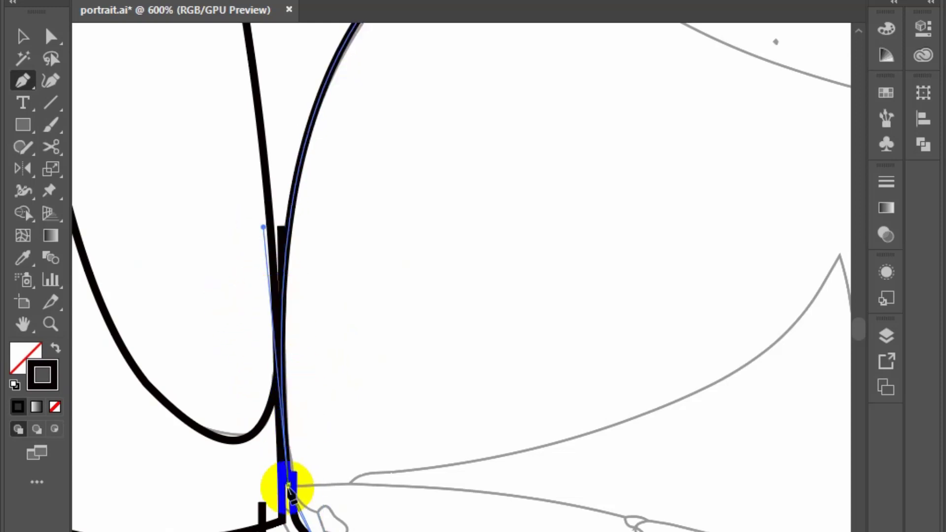
- Continue the line rightward along the collar, ending at the shirt seam
scroll(400, 485, "down", 1)
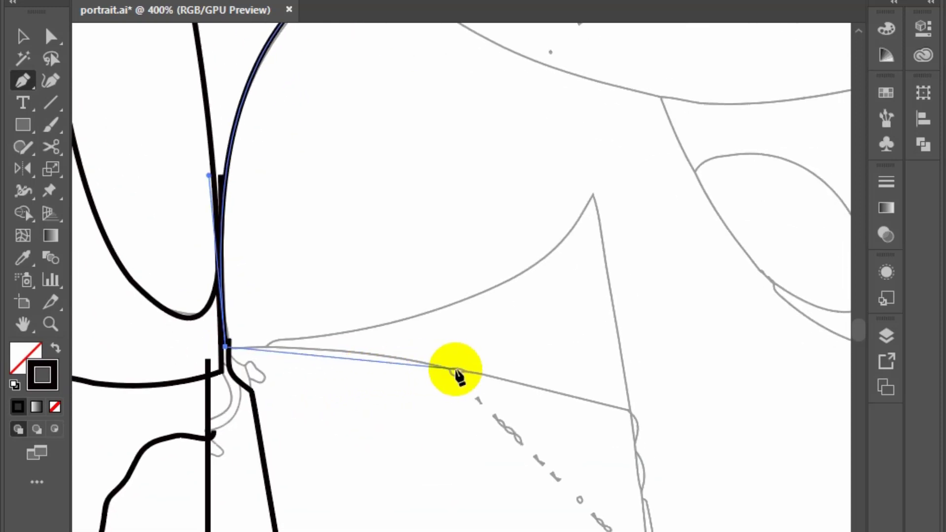
left_click_drag(455, 369, 555, 394)
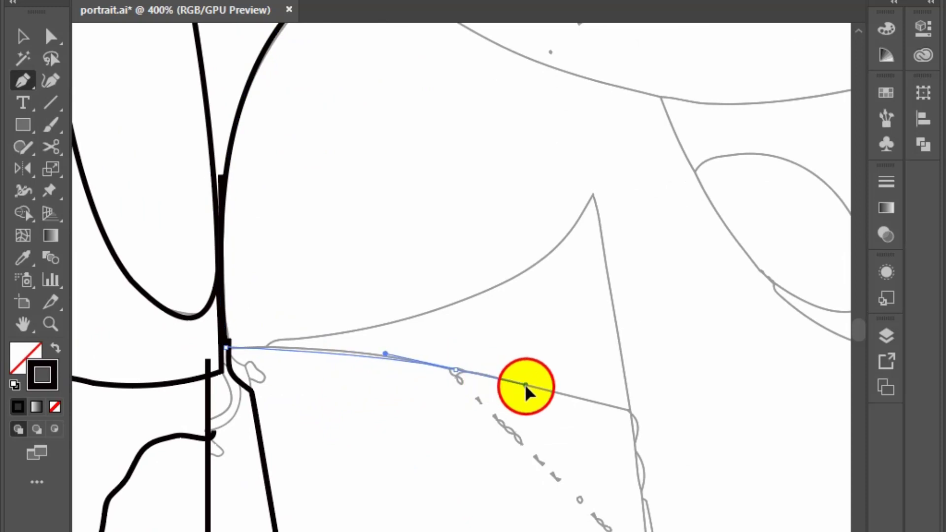
left_click(648, 414)
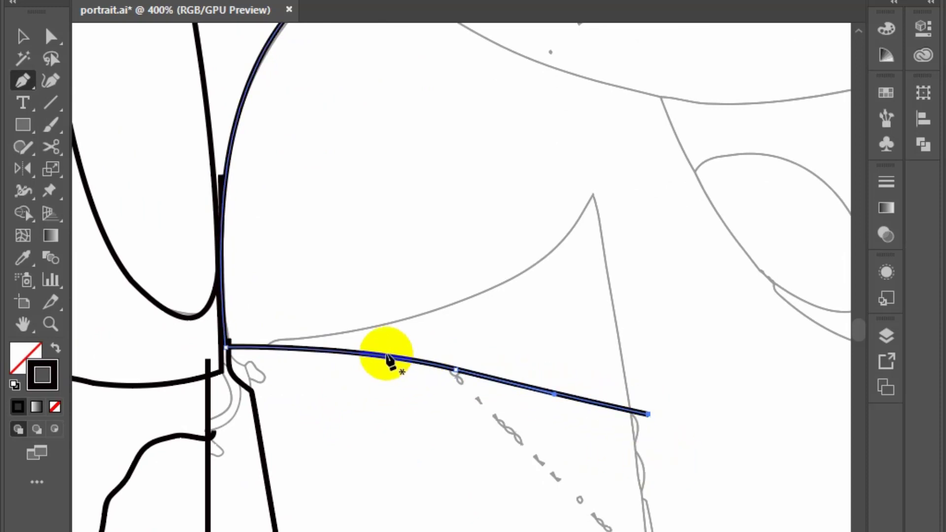
- Finish the previous path and trace a curved collar point ending in a sharp tip
key("Escape")
left_click_drag(266, 352, 275, 299)
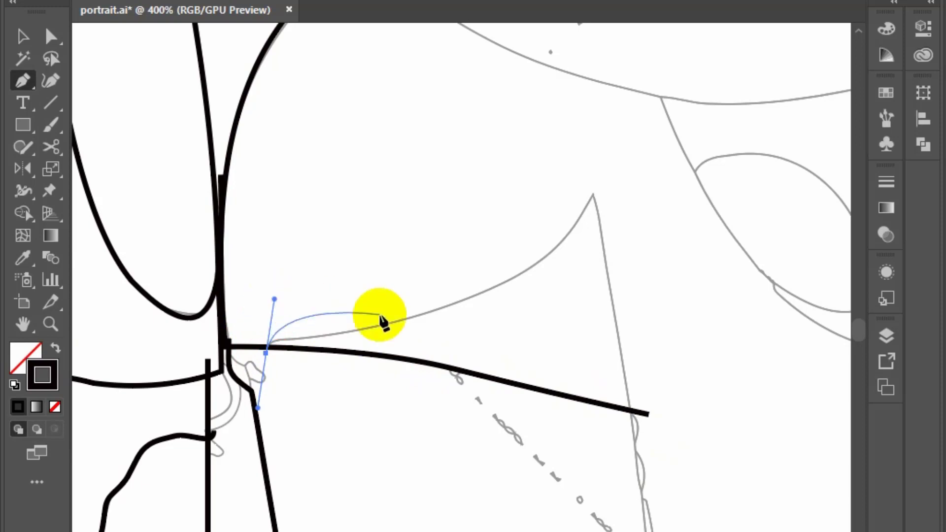
left_click_drag(593, 195, 634, 129)
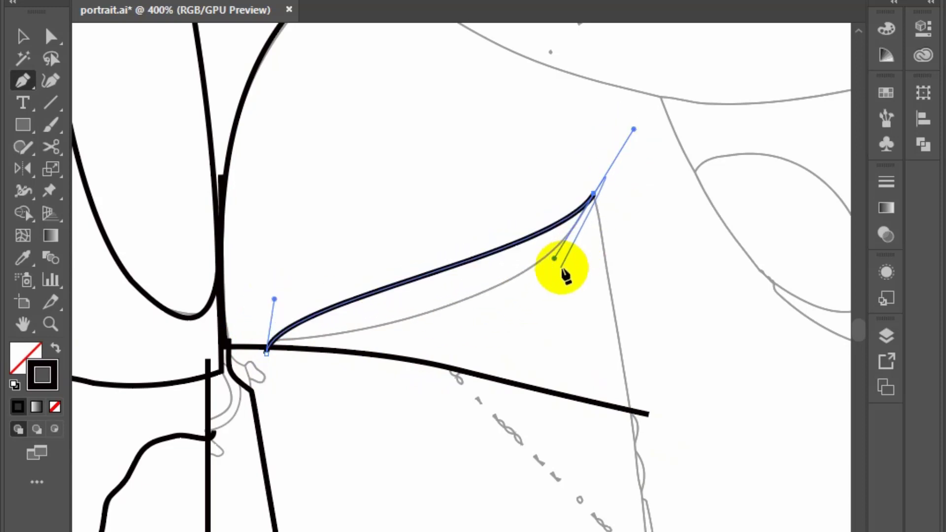
left_click_drag(554, 260, 511, 364)
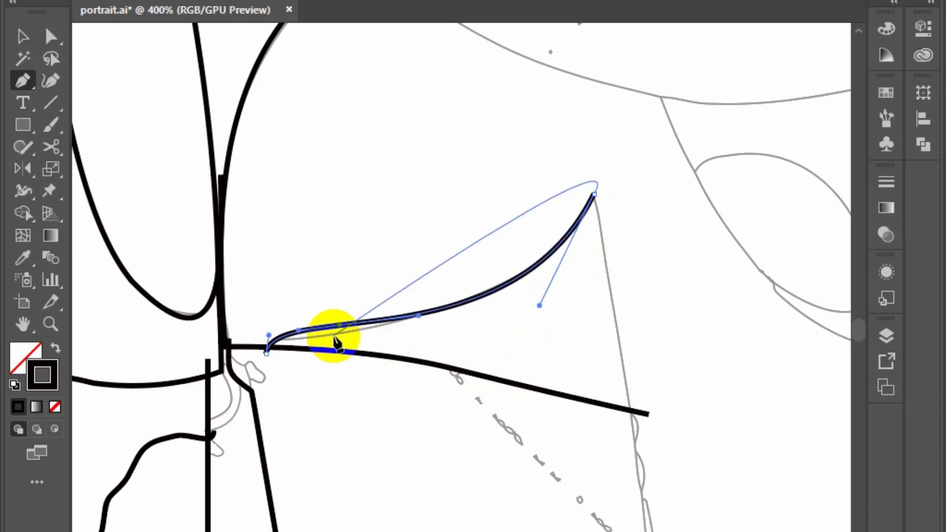
mouse_move(338, 338)
left_mouse_down()
mouse_move(332, 343)
mouse_move(331, 333)
left_mouse_up()
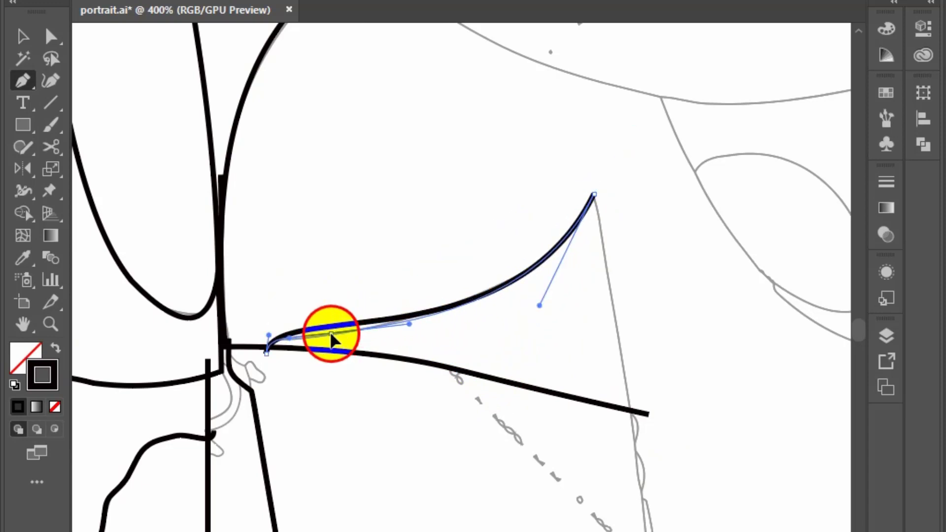
mouse_move(540, 306)
left_mouse_down()
mouse_move(547, 295)
mouse_move(481, 274)
left_mouse_up()
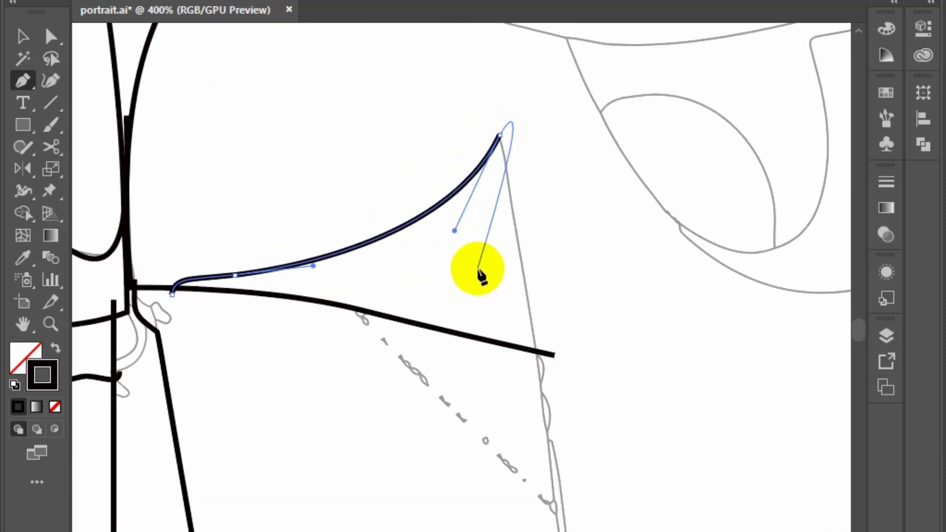
left_click(499, 135)
- Draw the collar's edge down from the tip and extend the placket line to the shirt hem
left_click_drag(519, 246, 521, 263)
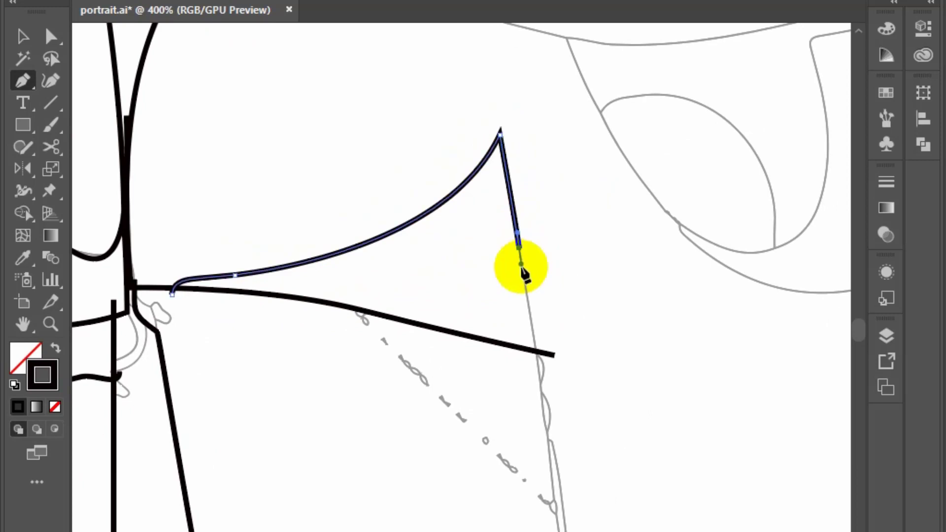
scroll(544, 404, "down", 3)
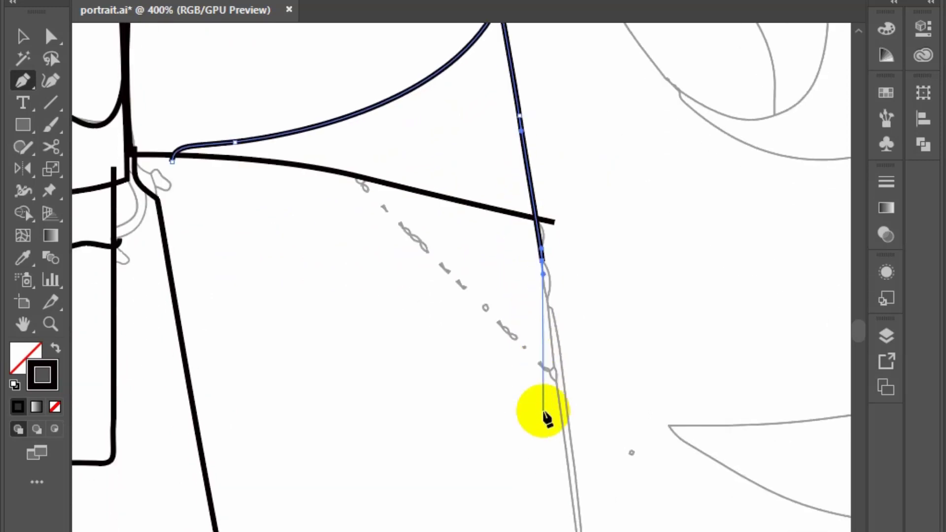
scroll(543, 408, "down", 3)
scroll(567, 490, "up", 2)
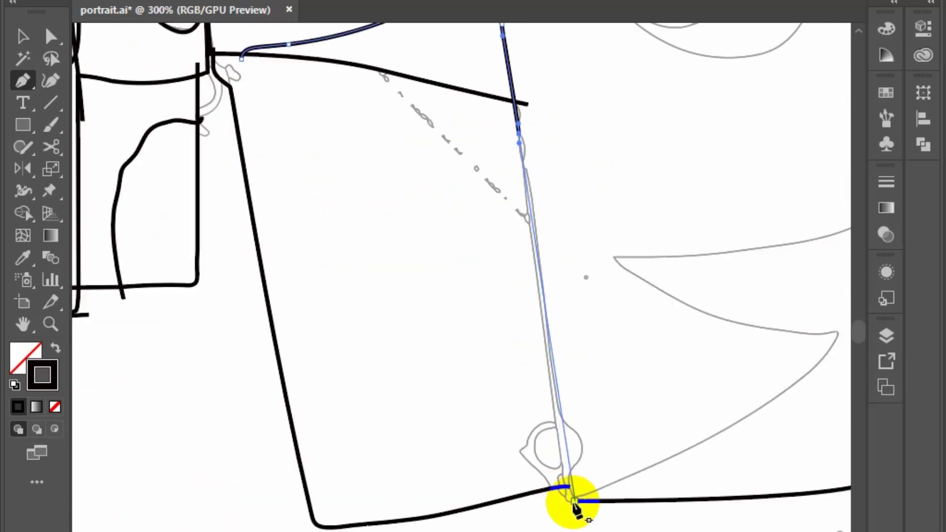
left_click_drag(574, 507, 569, 530)
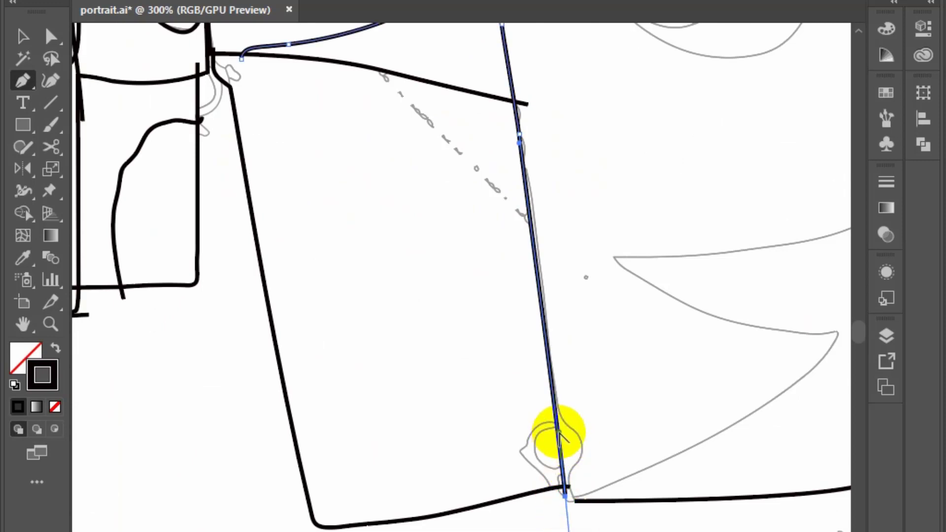
- Connect a new placket line to the horizontal line's endpoint with a sharp corner, then pan to view it
left_click(563, 364)
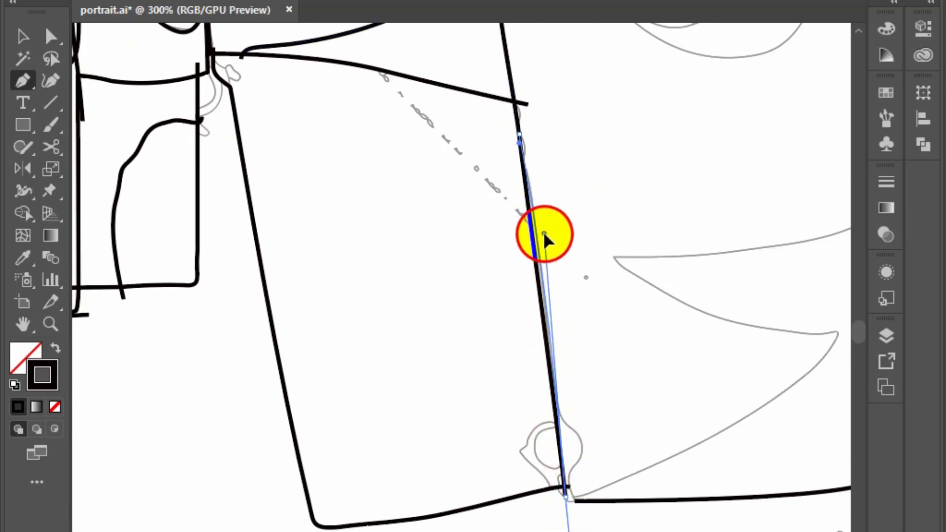
scroll(566, 490, "up", 5)
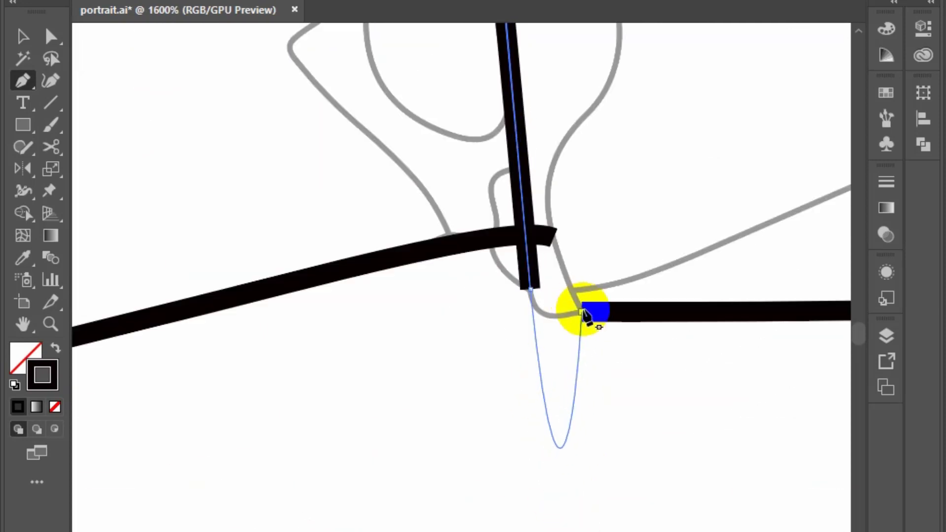
left_click_drag(586, 316, 576, 524)
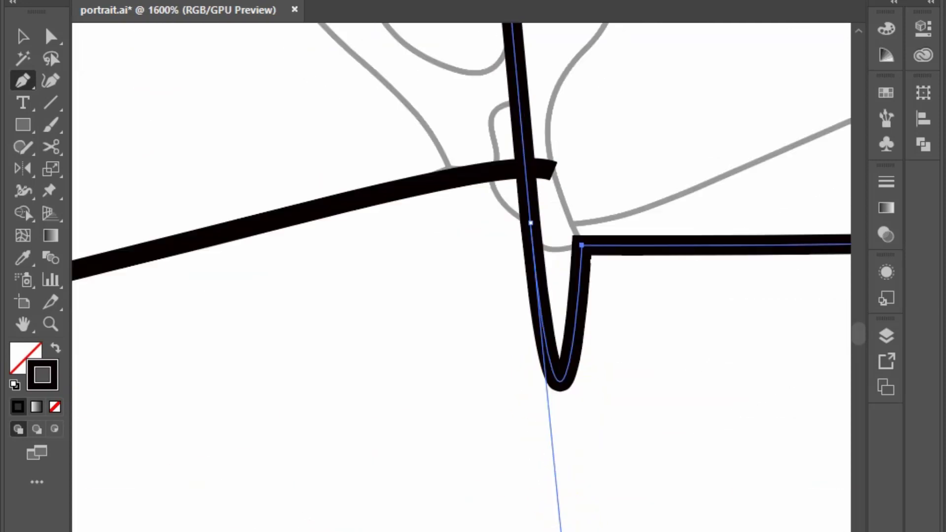
left_click_drag(560, 529, 532, 261)
scroll(532, 261, "down", 5)
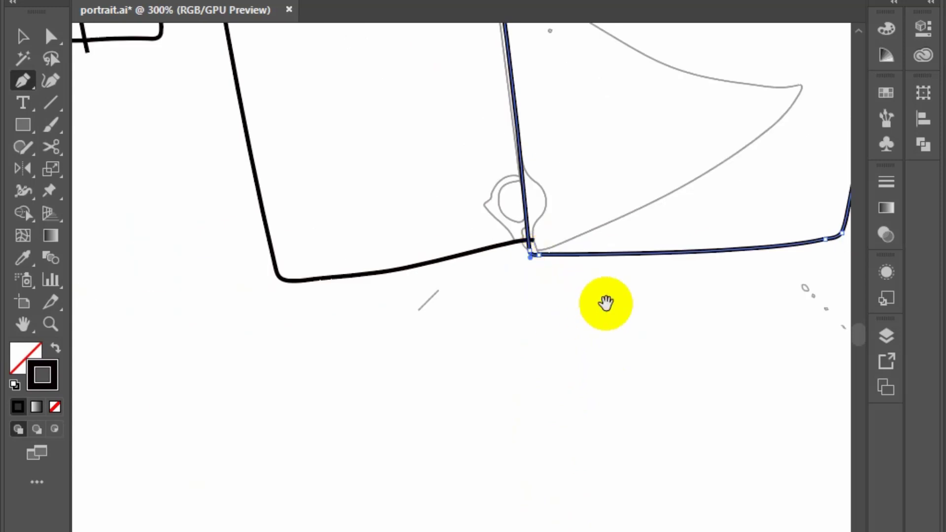
left_click_drag(605, 303, 449, 524)
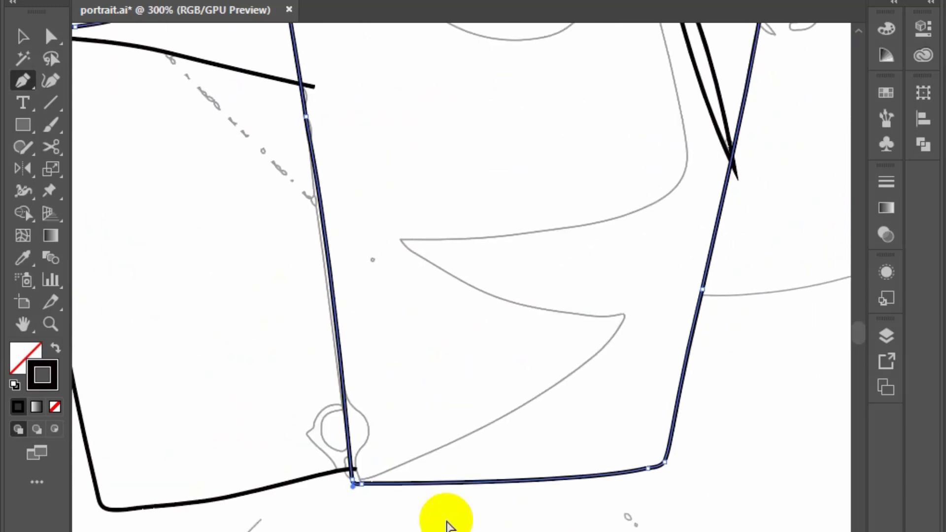
- Save the document and begin a new outline from the bottom corner up along the gray fold
key("ctrl+s")
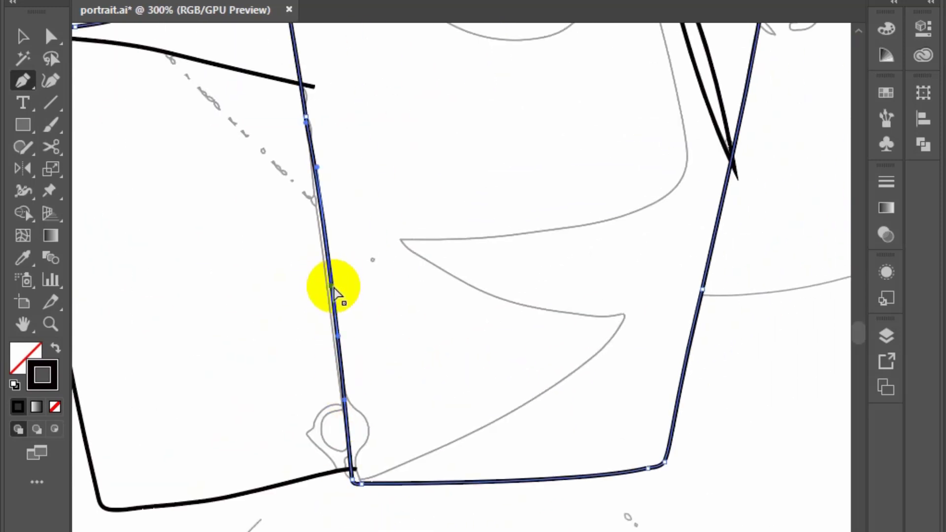
left_click(327, 292)
scroll(338, 506, "up", 5)
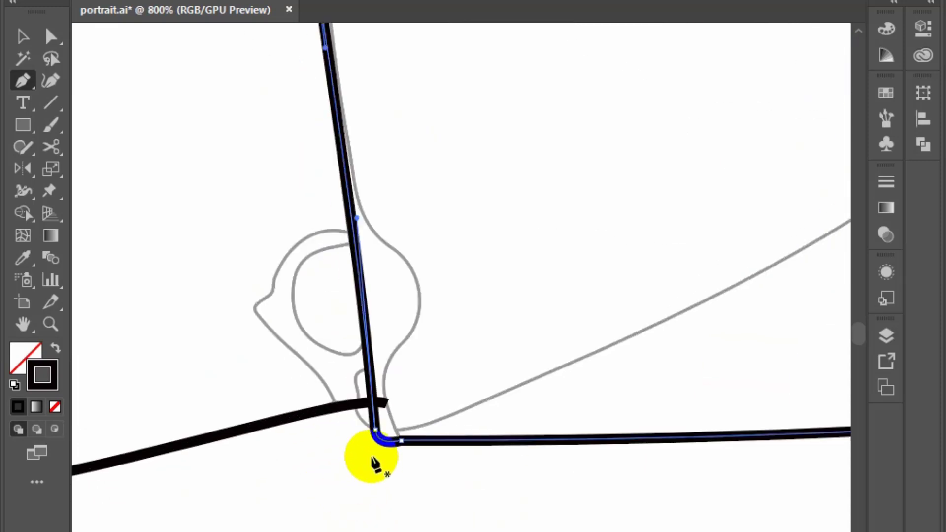
left_click_drag(362, 433, 493, 395)
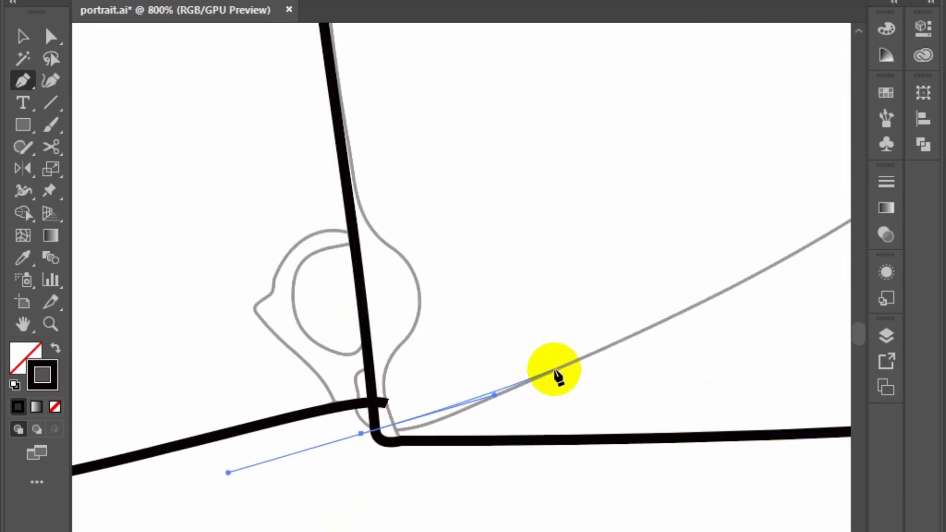
left_click_drag(612, 340, 622, 339)
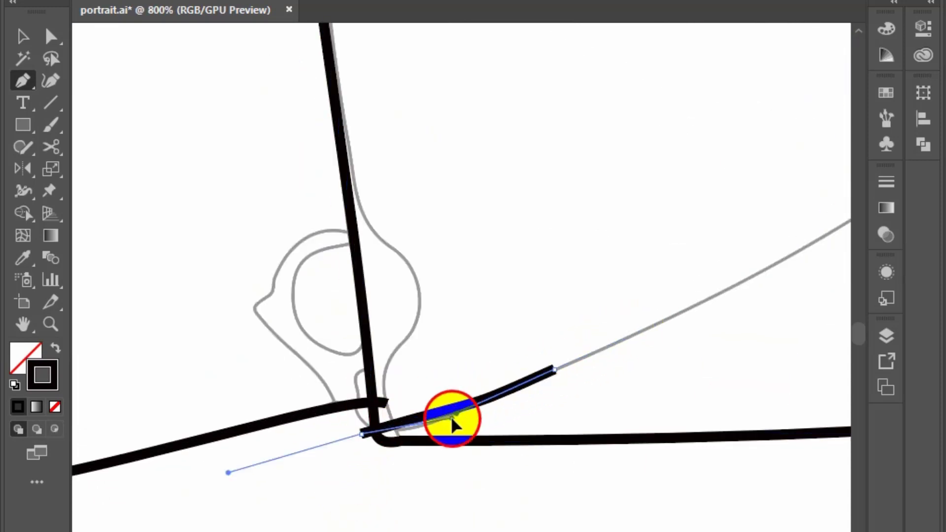
left_click(420, 432)
- Curve the fold outline to its right tip, then along the edge to the upper-left tip
scroll(433, 433, "down", 3)
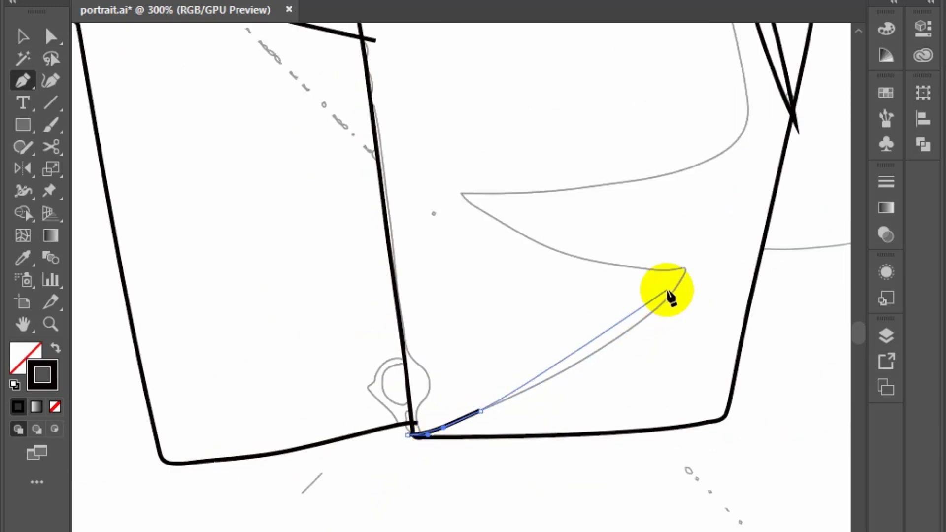
left_click_drag(688, 268, 710, 205)
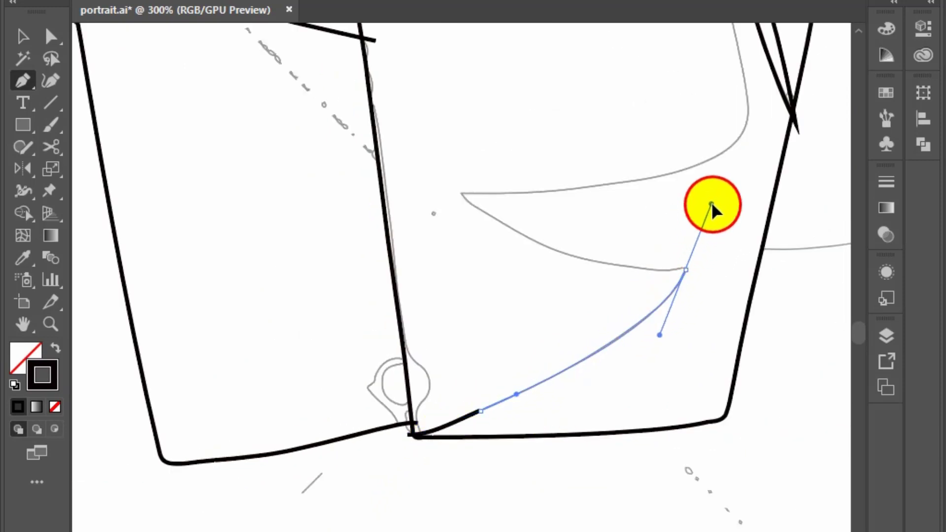
scroll(671, 280, "up", 3)
scroll(674, 280, "down", 1)
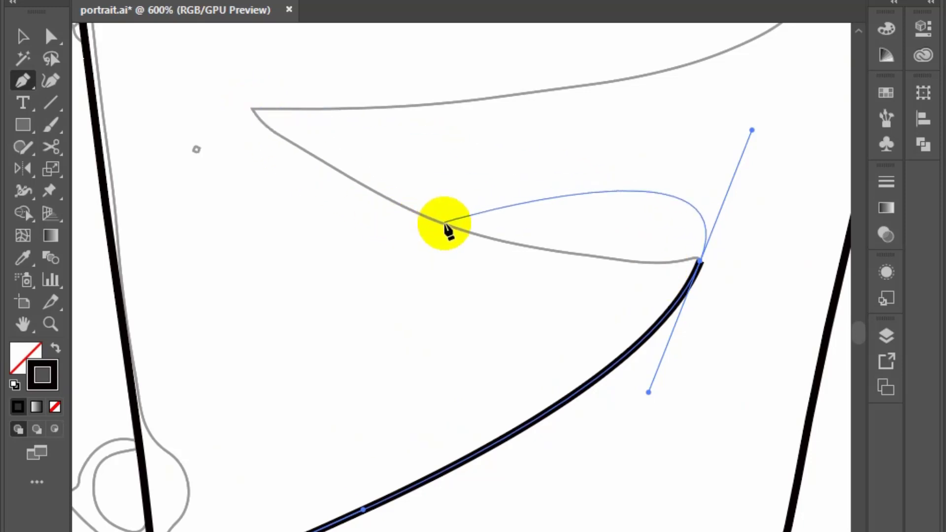
left_click_drag(446, 226, 335, 182)
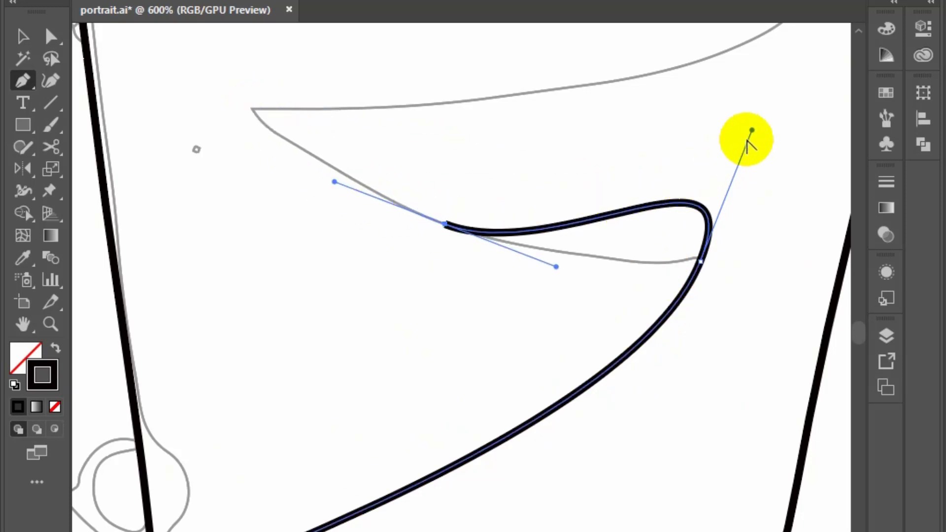
left_click_drag(752, 130, 660, 262)
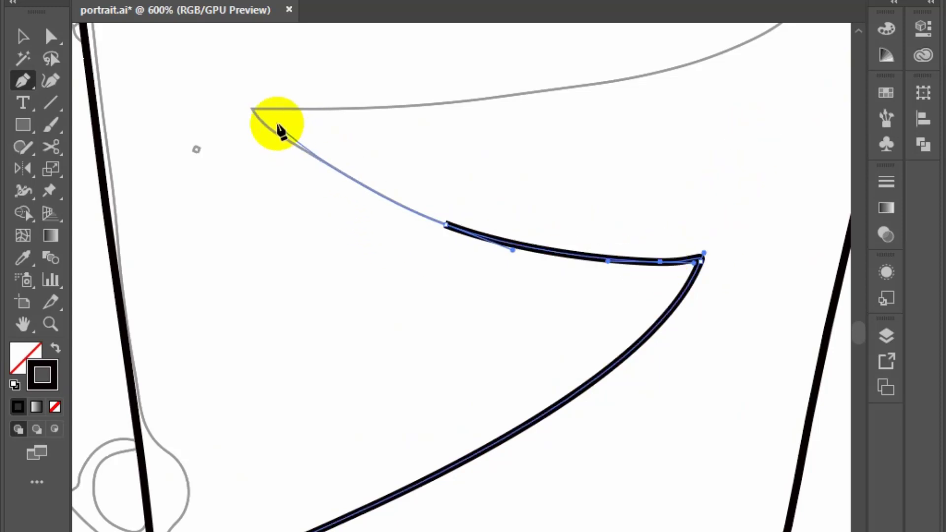
mouse_move(280, 137)
left_mouse_down()
mouse_move(235, 113)
mouse_move(254, 122)
left_mouse_up()
- Continue the outline up to a sharp point at the collar's peak and around the rounded bottom
key("ctrl+minus")
key("ctrl+minus")
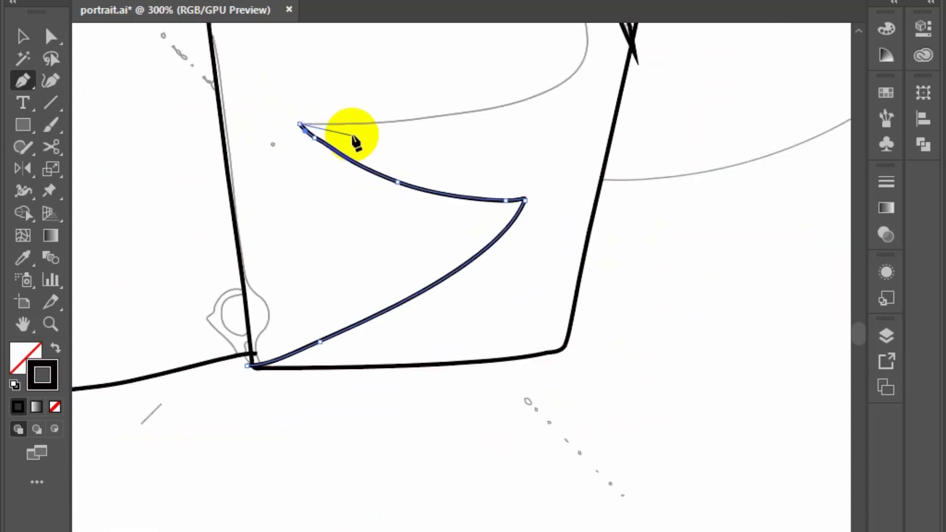
left_click_drag(354, 138, 273, 403)
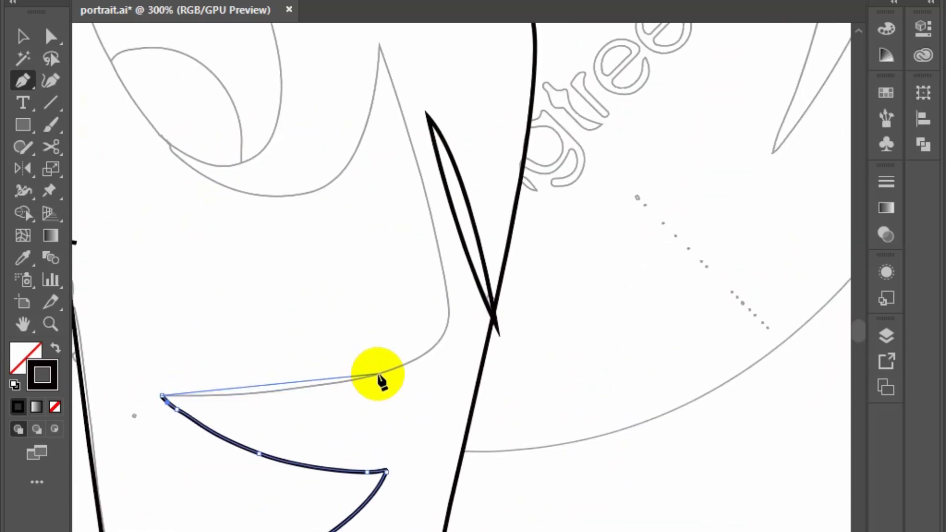
left_click_drag(377, 374, 492, 346)
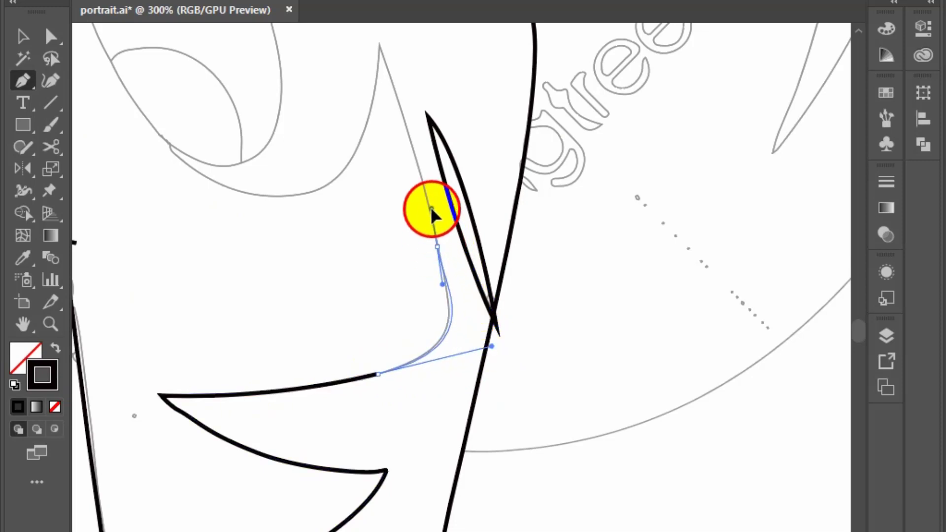
left_click_drag(436, 246, 431, 203)
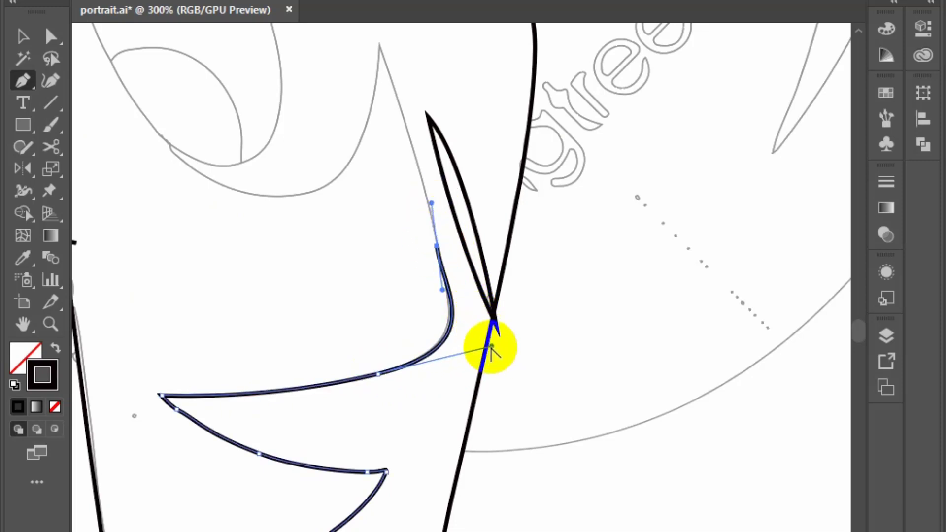
scroll(439, 213, "up", 5)
scroll(439, 213, "left", 3)
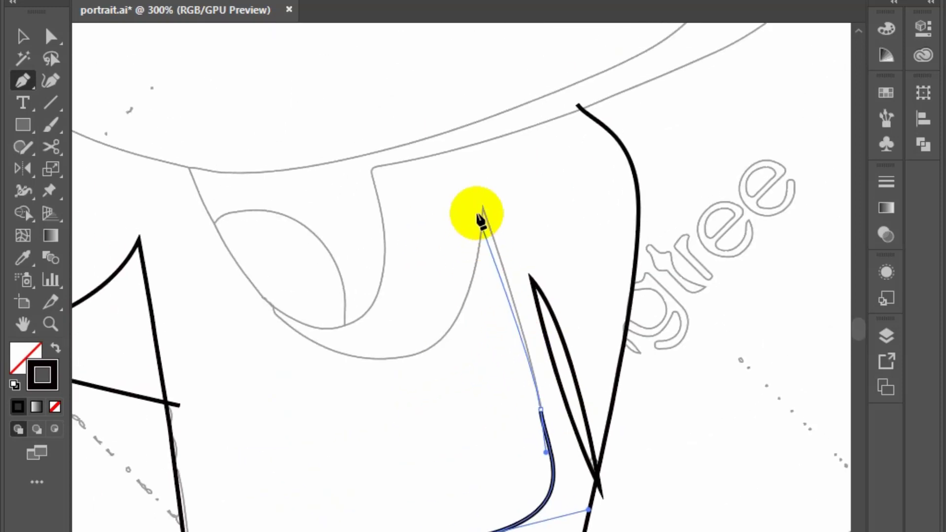
left_click(482, 207)
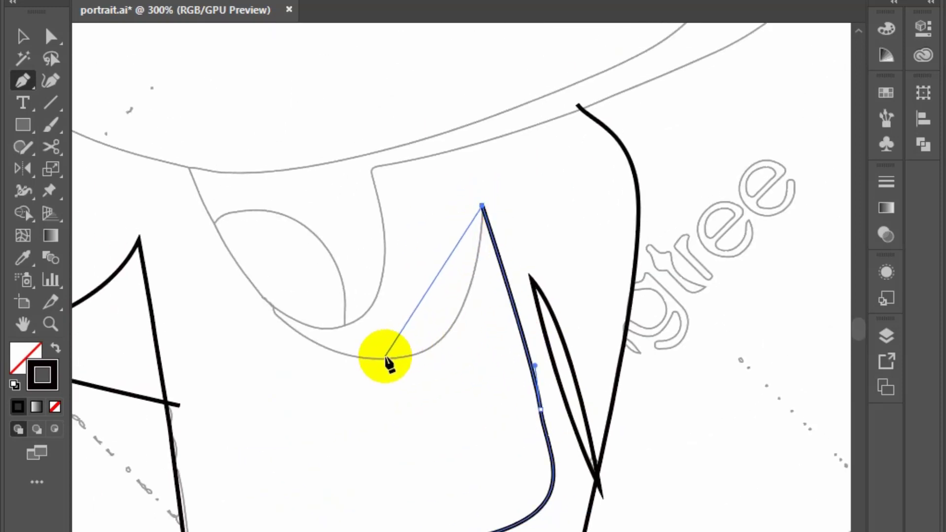
left_click_drag(385, 359, 289, 349)
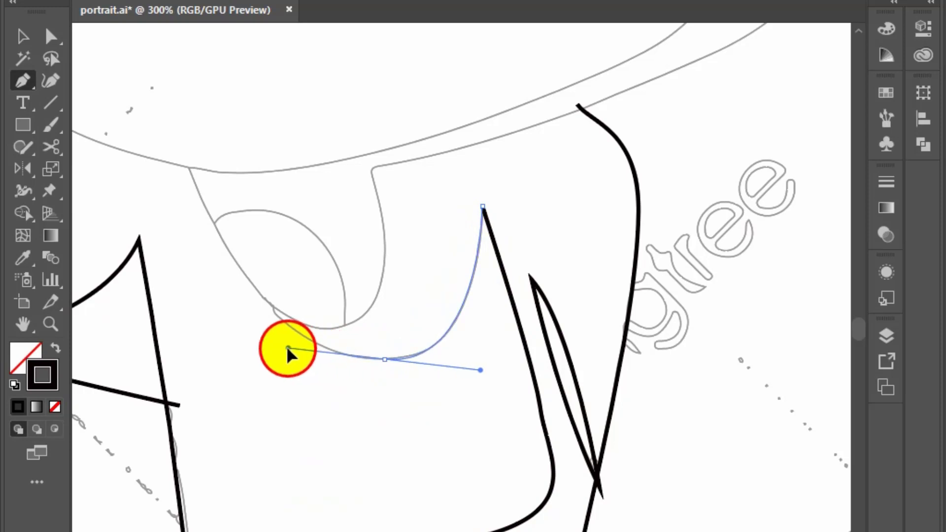
left_click_drag(275, 298, 278, 267)
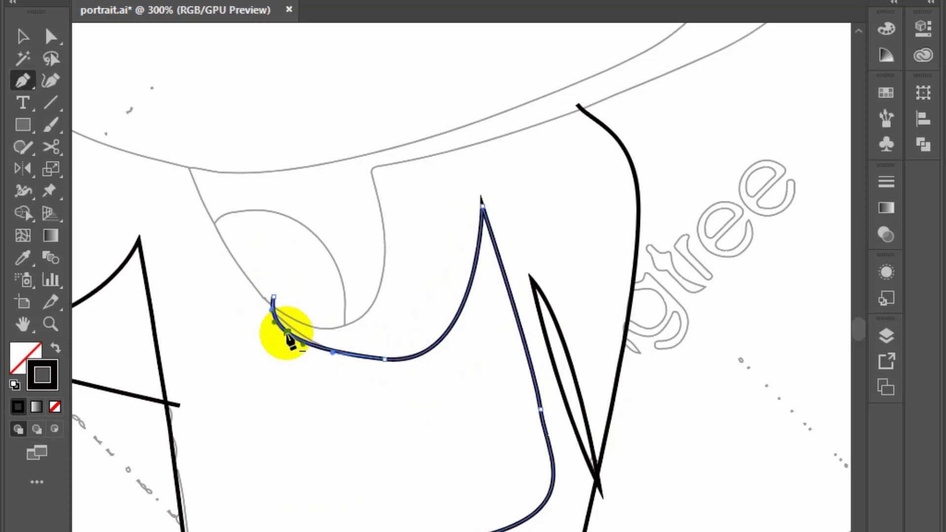
left_click_drag(288, 340, 286, 321)
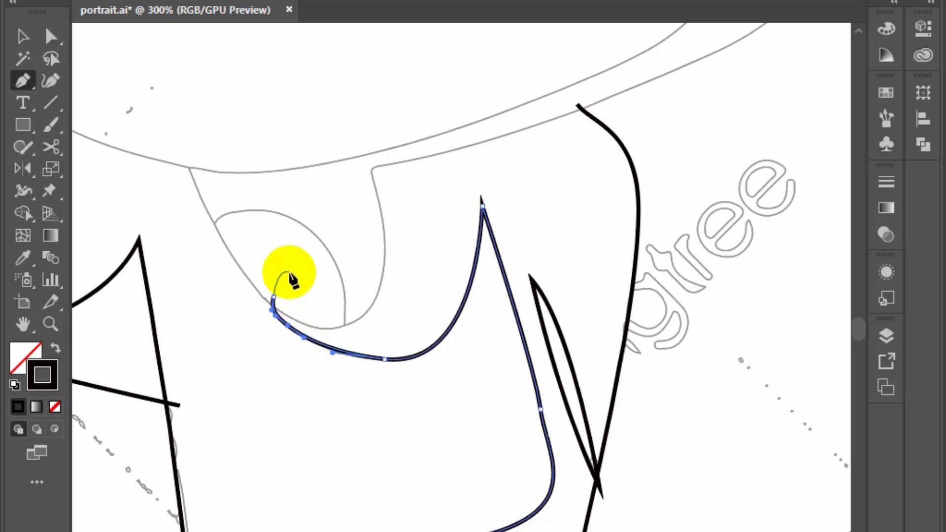
- Start a new U-shaped outline below the hat brim, dipping down and rising back with a straight-down top end
key("Escape")
left_click_drag(186, 157, 202, 224)
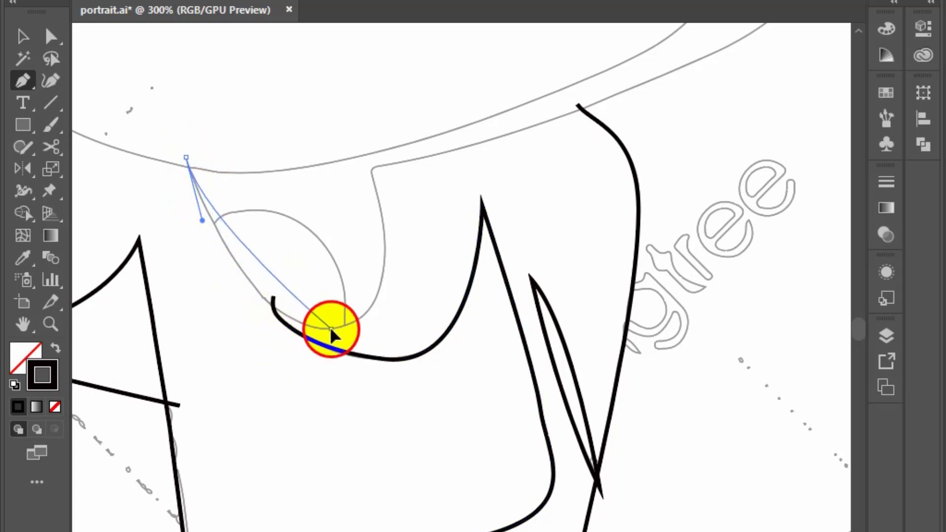
left_click_drag(331, 329, 399, 325)
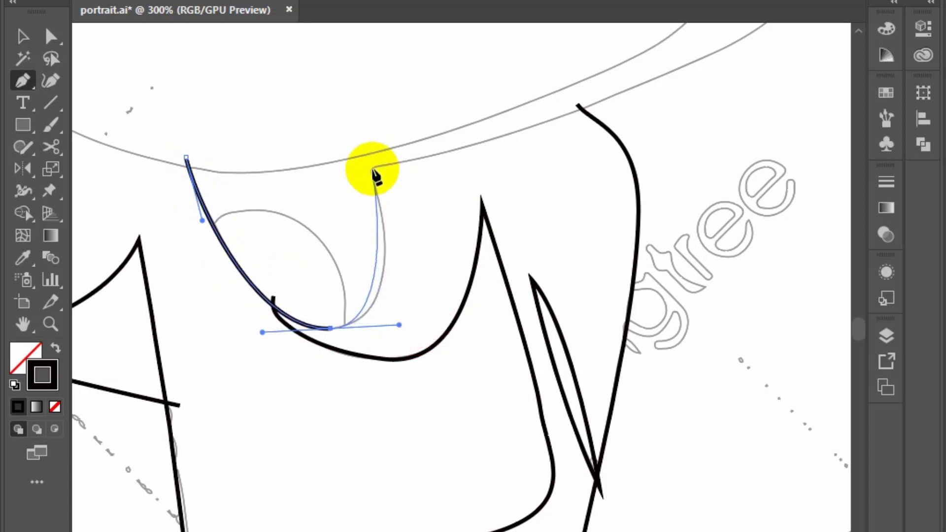
left_click_drag(373, 170, 363, 152)
left_click(355, 124)
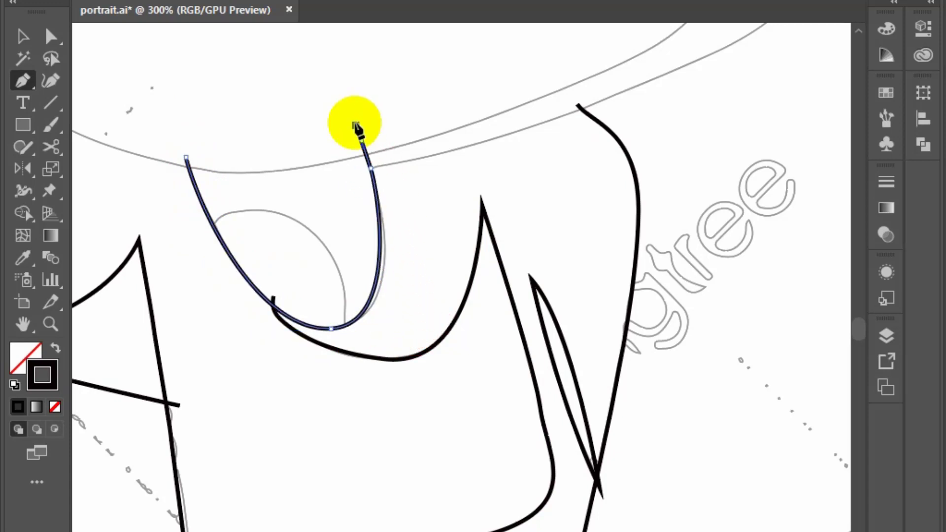
key("ctrl+z")
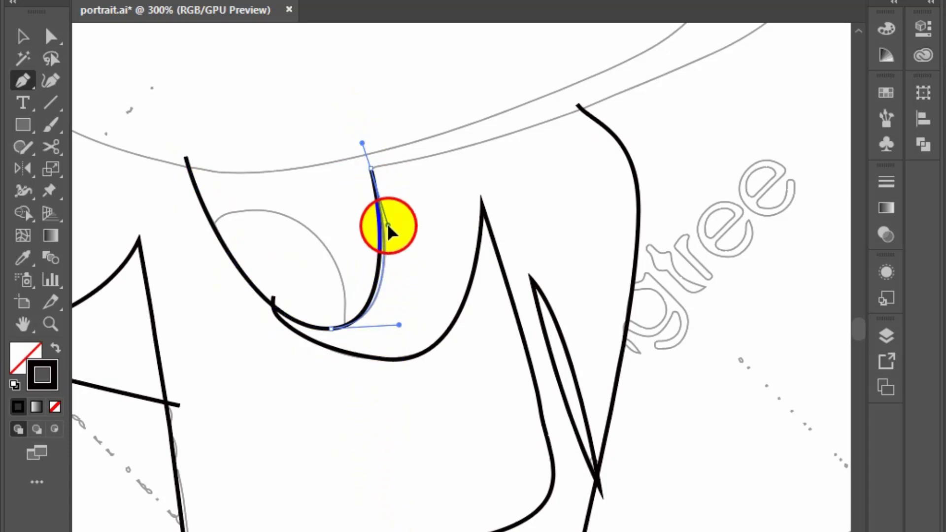
mouse_move(379, 199)
left_mouse_down()
mouse_move(388, 221)
mouse_move(232, 472)
left_mouse_up()
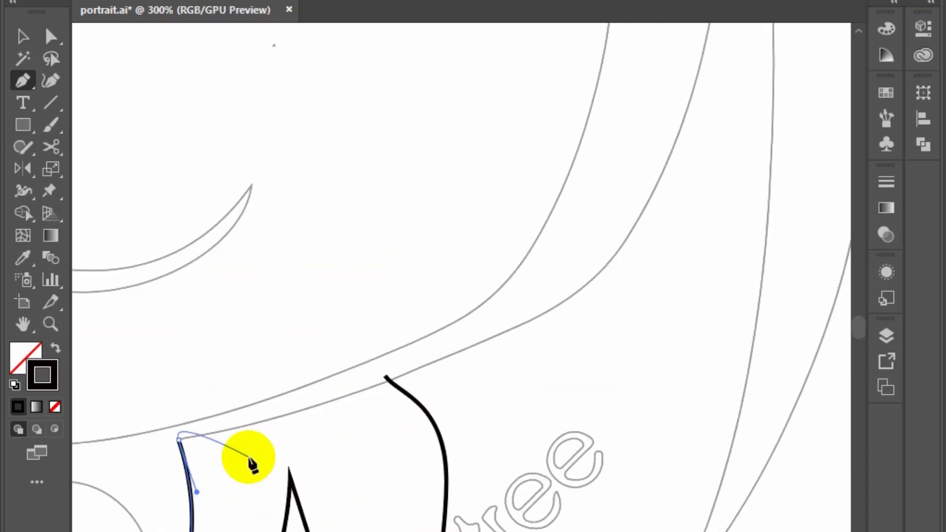
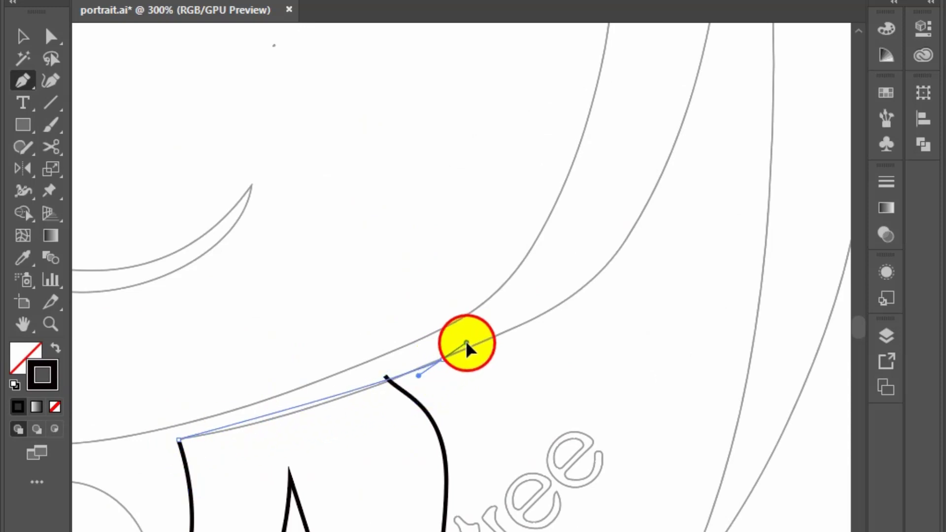
- Trace the pointed hair strand over the sketch as a smooth curved outline
scroll(617, 264, "down", 2)
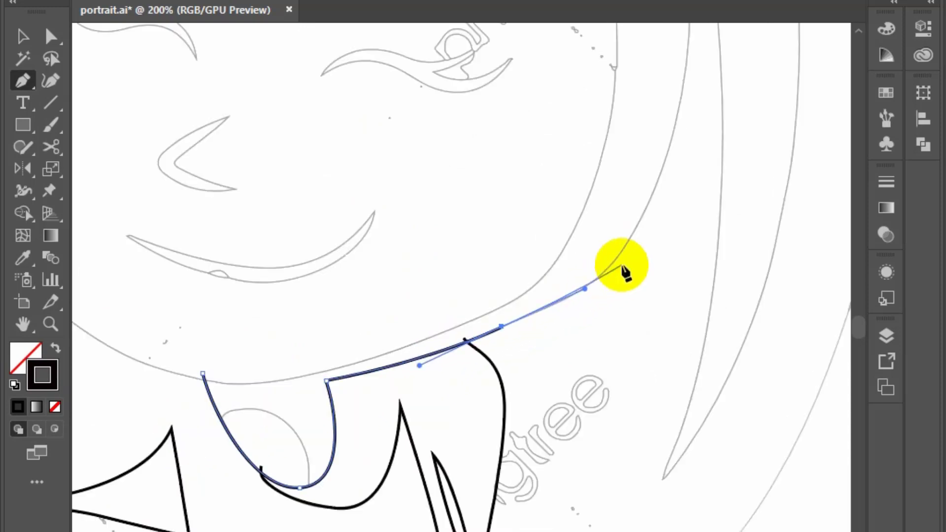
left_click_drag(616, 264, 473, 493)
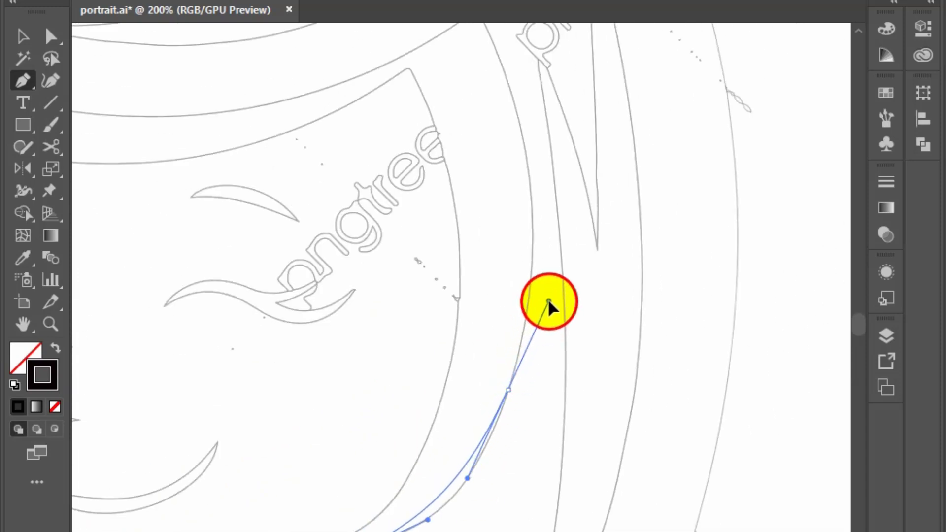
mouse_move(548, 301)
left_mouse_down()
mouse_move(550, 256)
mouse_move(595, 381)
left_mouse_up()
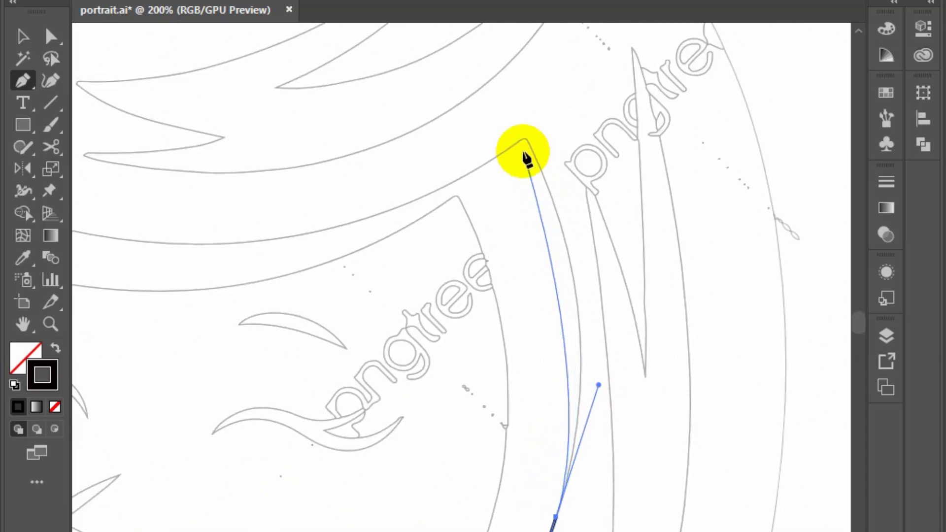
left_click_drag(525, 139, 579, 190)
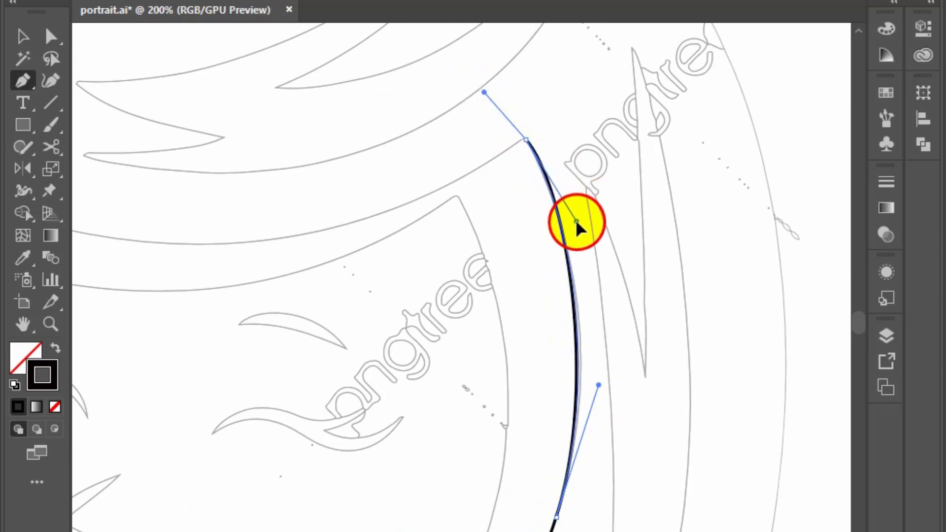
left_click_drag(576, 219, 570, 228)
left_click_drag(375, 162, 664, 277)
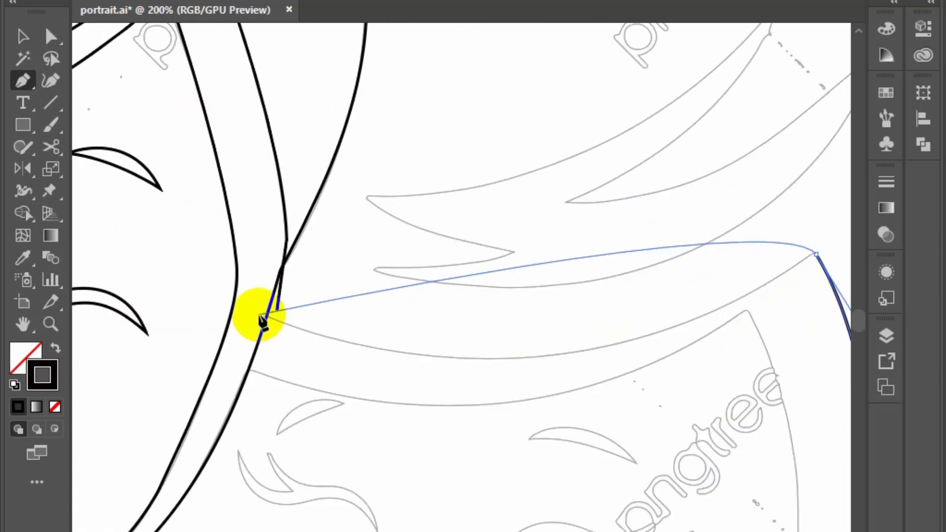
left_click_drag(259, 315, 209, 264)
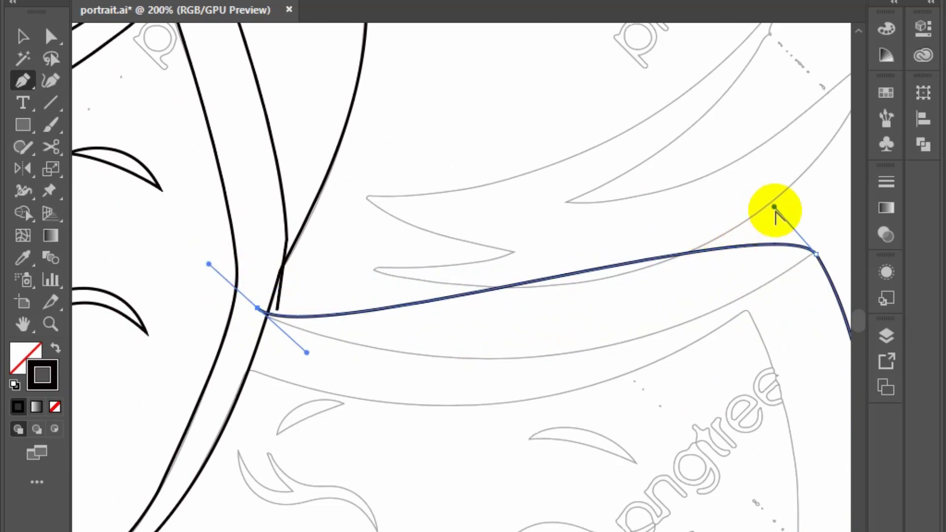
left_click_drag(772, 206, 596, 417)
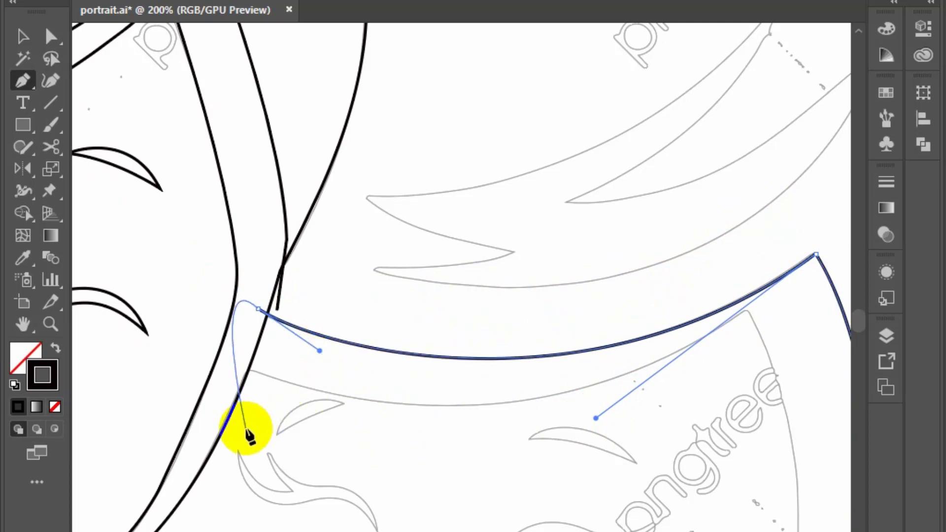
- Start a new curved path along the lower edge of the fringe
left_click_drag(241, 368, 274, 383)
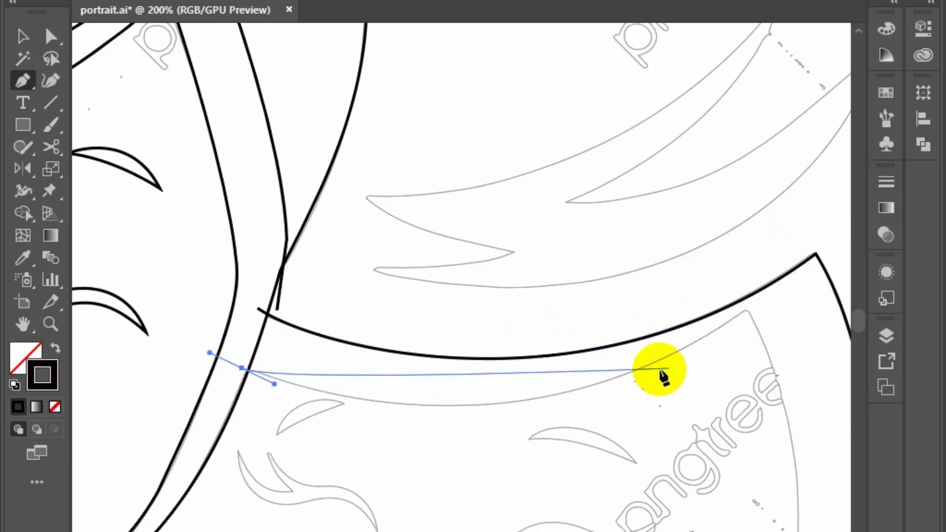
left_click_drag(747, 310, 524, 445)
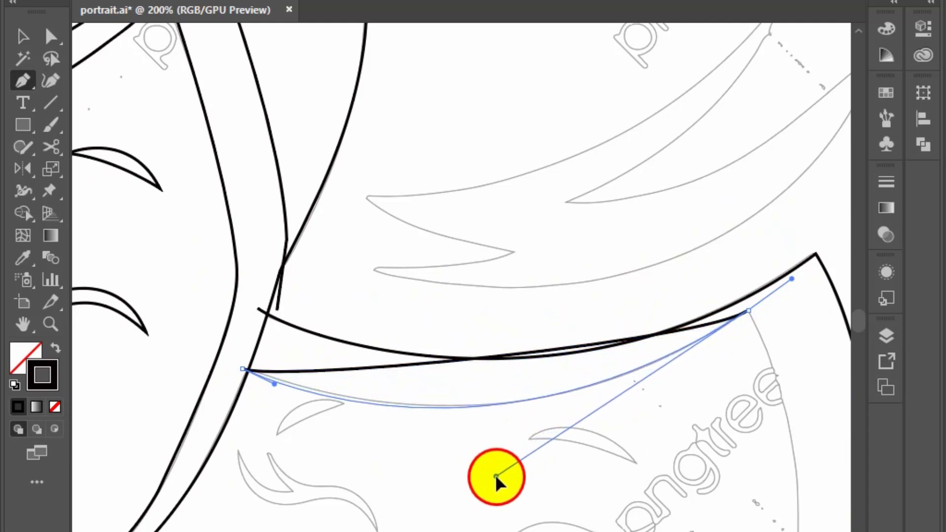
left_click_drag(523, 445, 501, 476)
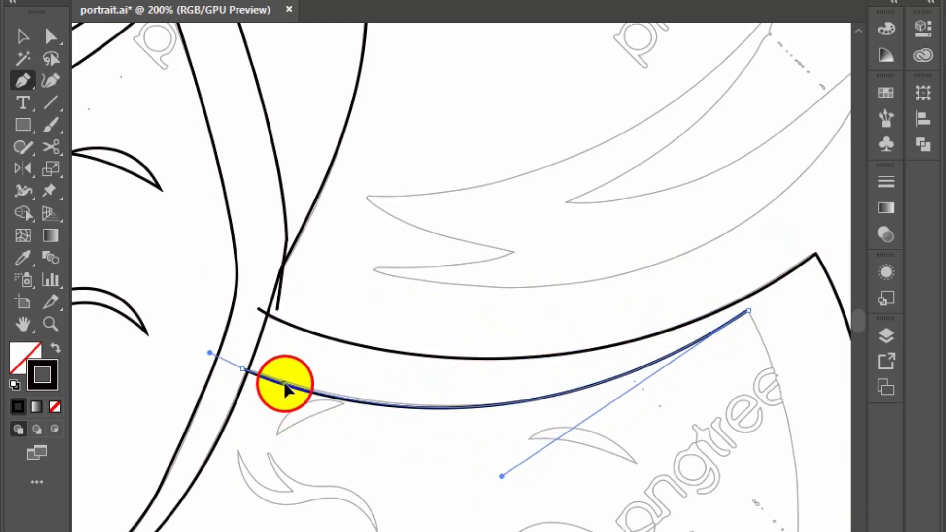
left_click_drag(671, 464, 566, 243)
- Continue the outline from a corner at the fringe down the right cheek to the chin
scroll(565, 243, "down", 1)
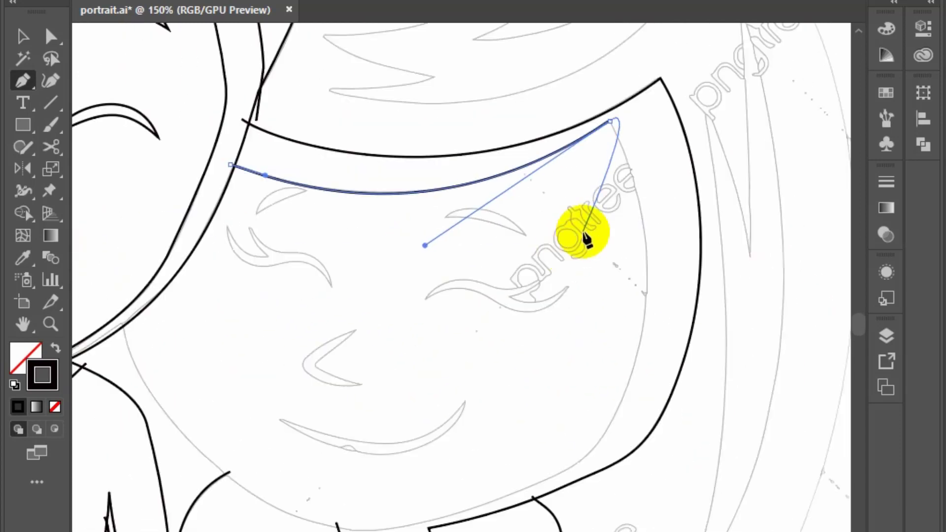
left_click(610, 120)
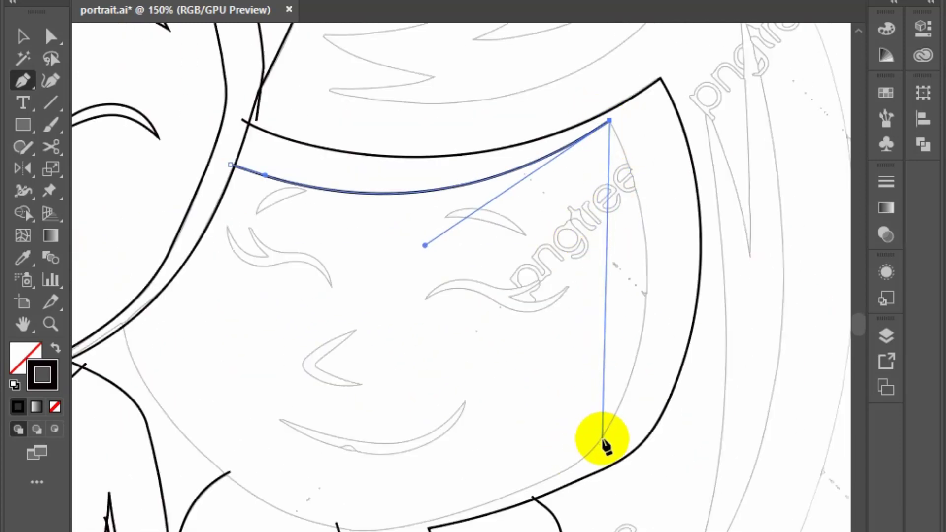
mouse_move(601, 440)
left_mouse_down()
mouse_move(682, 340)
mouse_move(696, 299)
left_mouse_up()
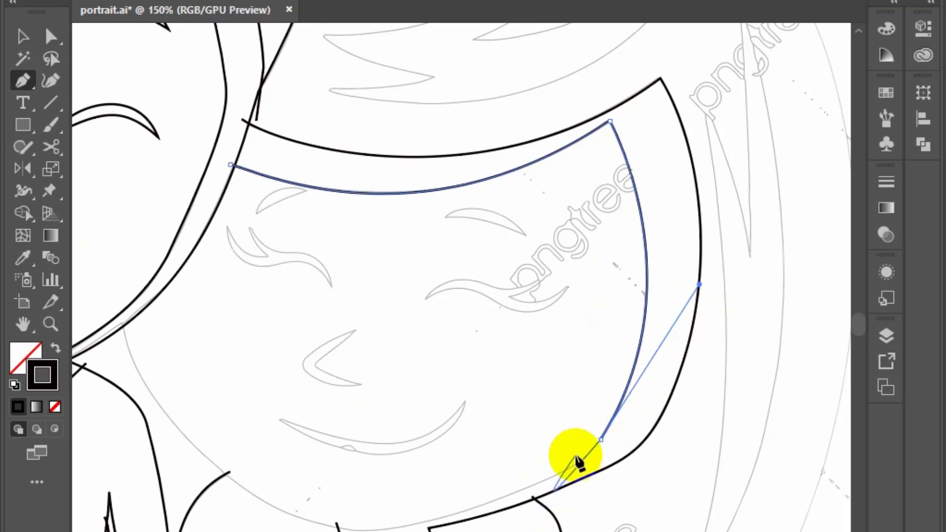
left_click_drag(383, 531, 553, 448)
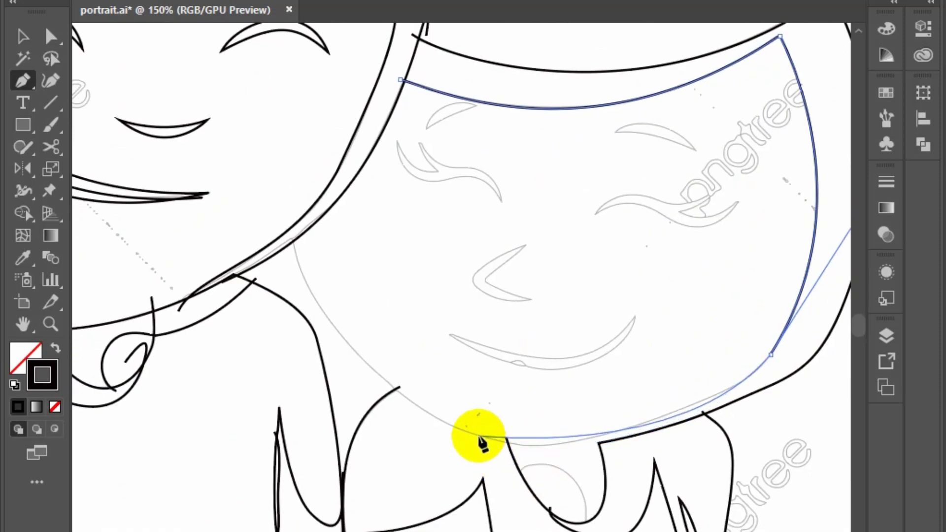
left_click_drag(479, 437, 439, 418)
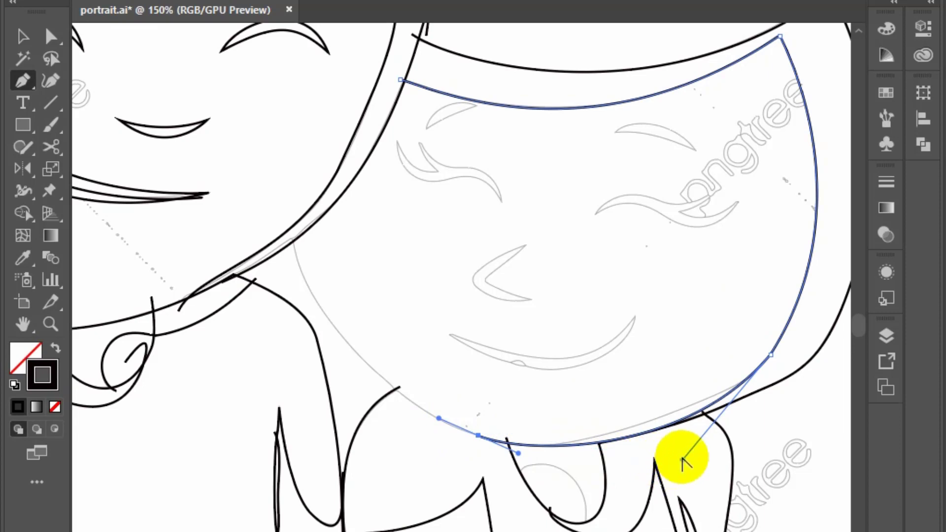
left_click_drag(681, 459, 697, 430)
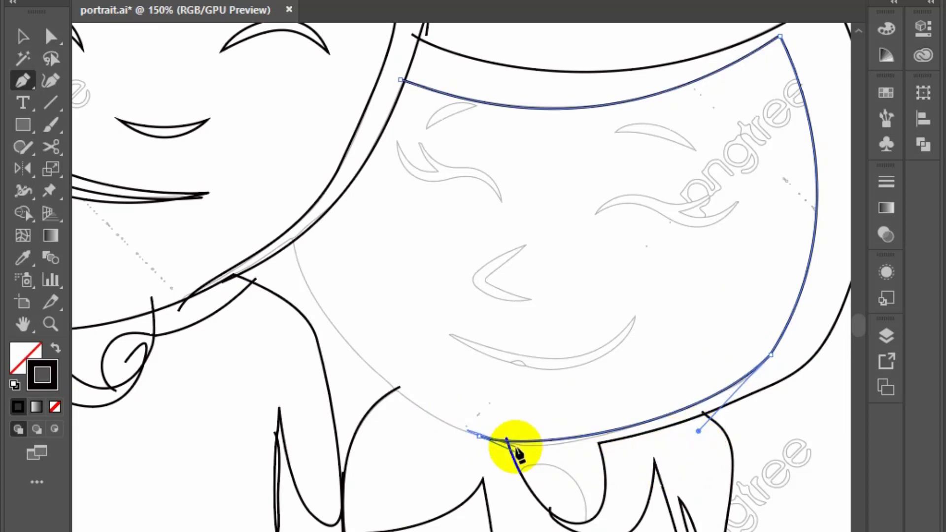
left_click_drag(518, 454, 527, 461)
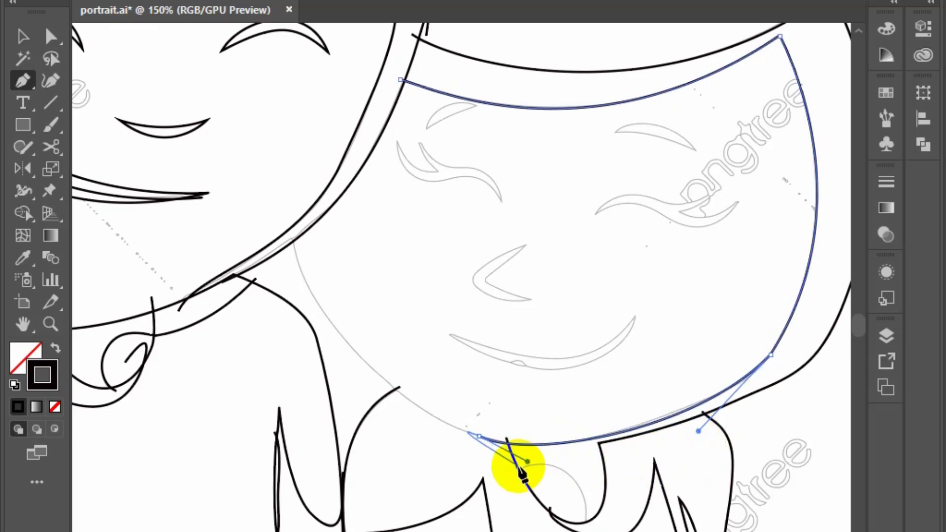
- Extend the face outline up the left jaw and end the path
left_click(675, 418)
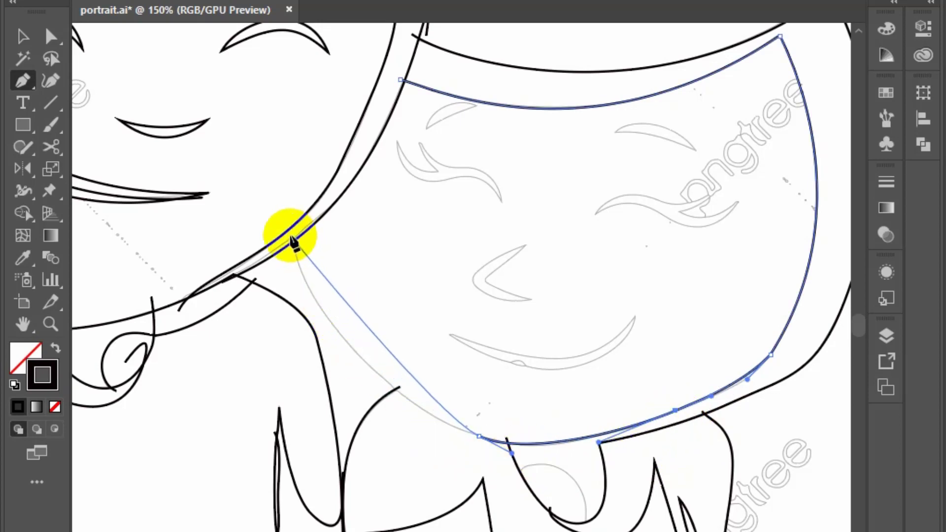
left_click_drag(293, 236, 295, 178)
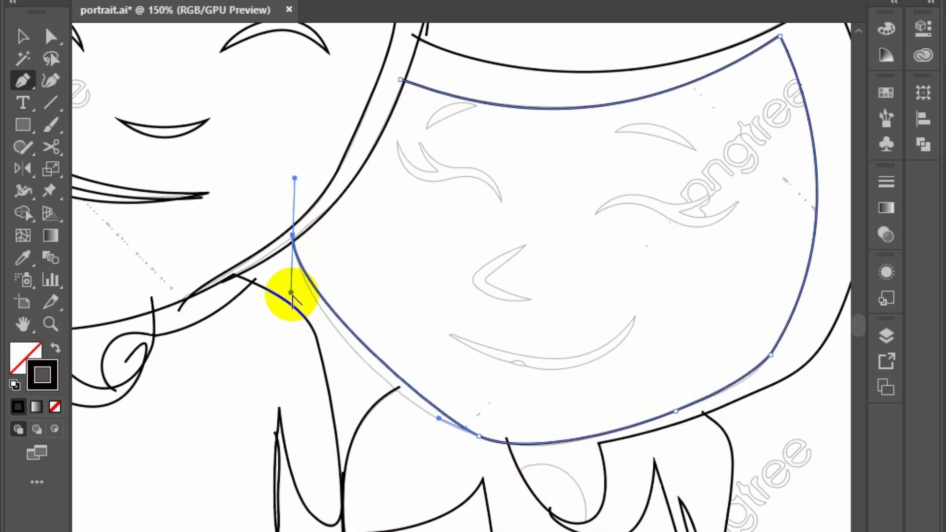
left_click_drag(292, 295, 302, 311)
left_click_drag(316, 360, 314, 354)
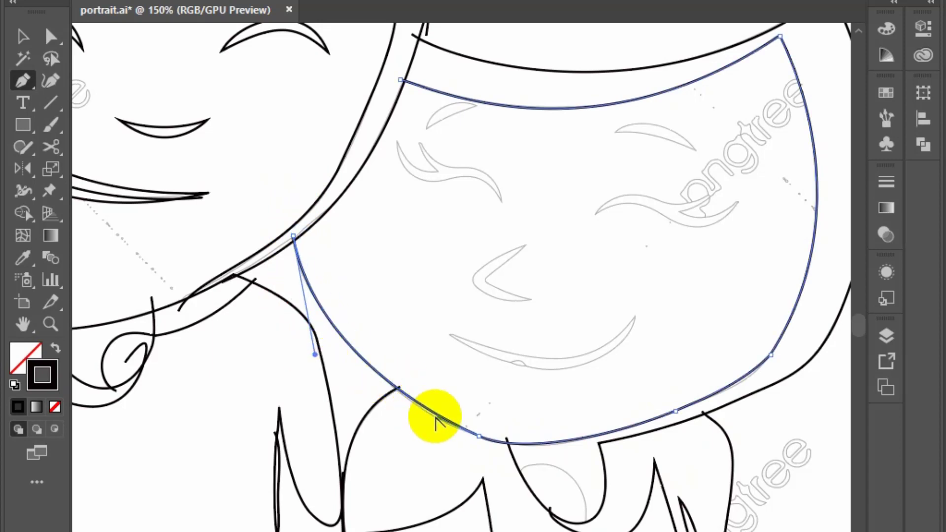
left_click_drag(440, 419, 433, 420)
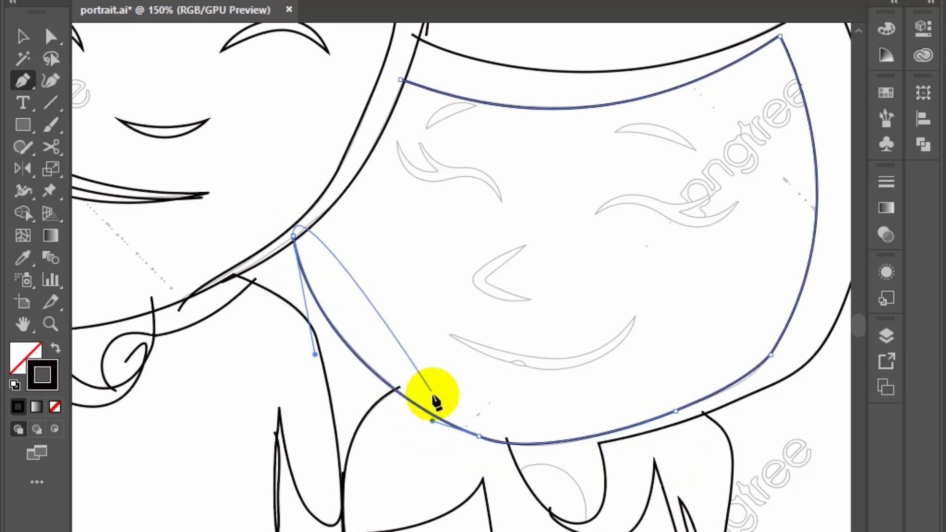
key("Escape")
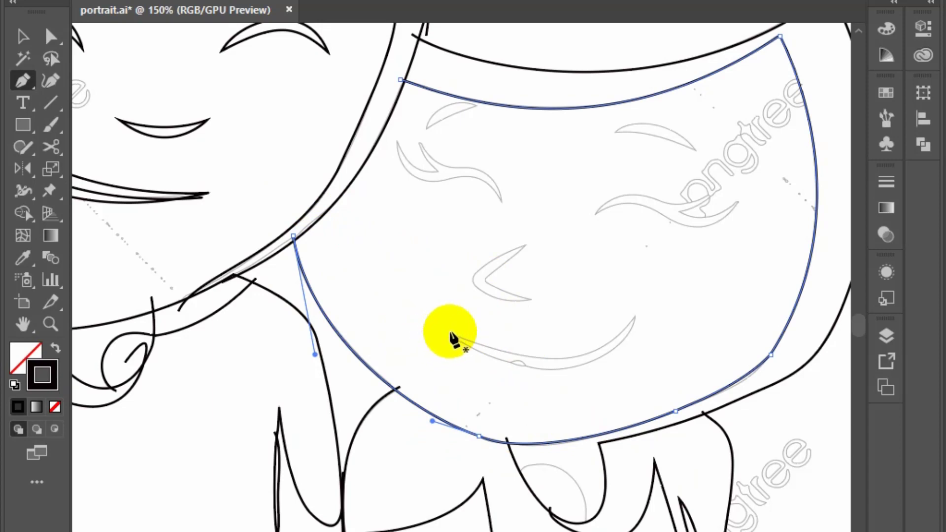
- Draw a closed, curved smile shape for the mouth
left_click(448, 334)
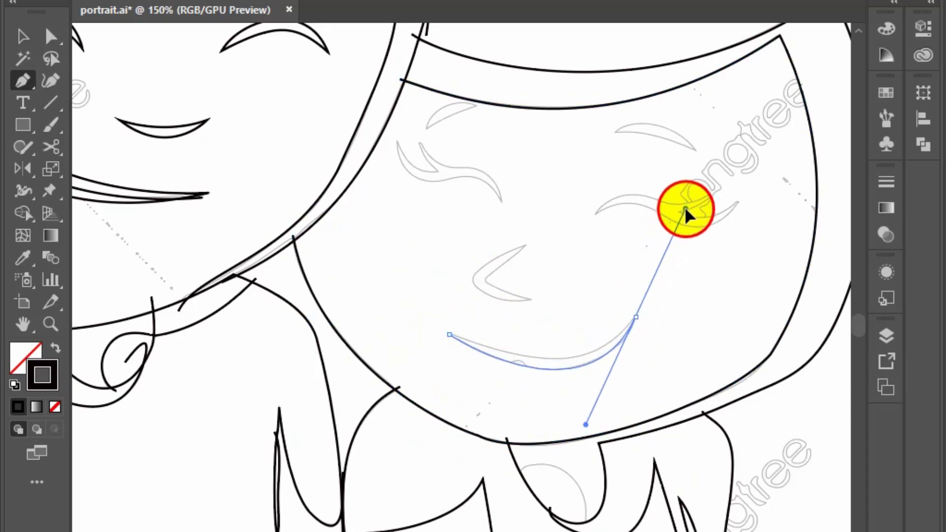
left_click_drag(661, 247, 684, 207)
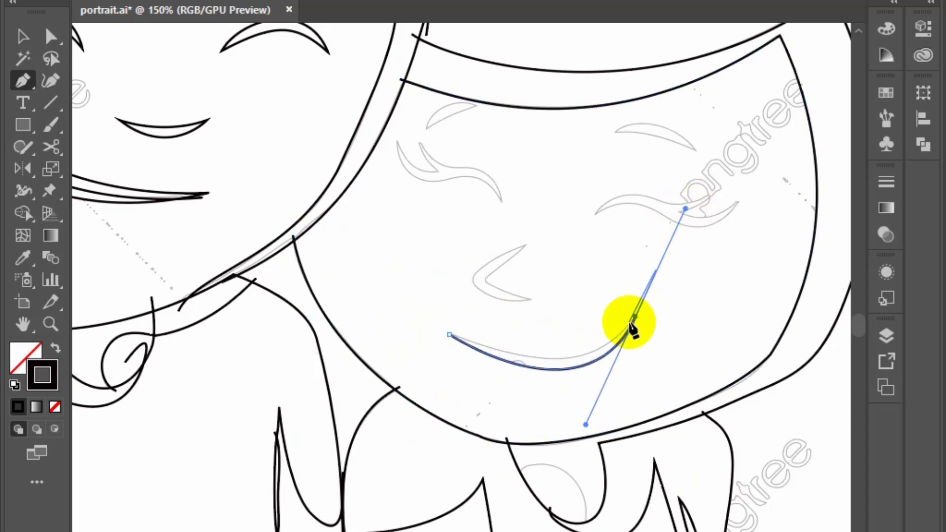
left_click(448, 334)
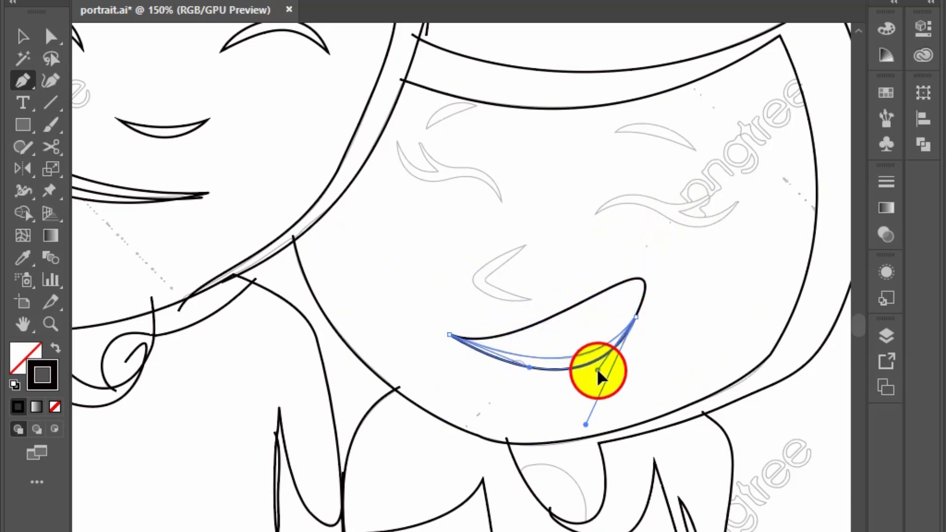
left_click_drag(596, 368, 597, 370)
scroll(486, 271, "up", 1)
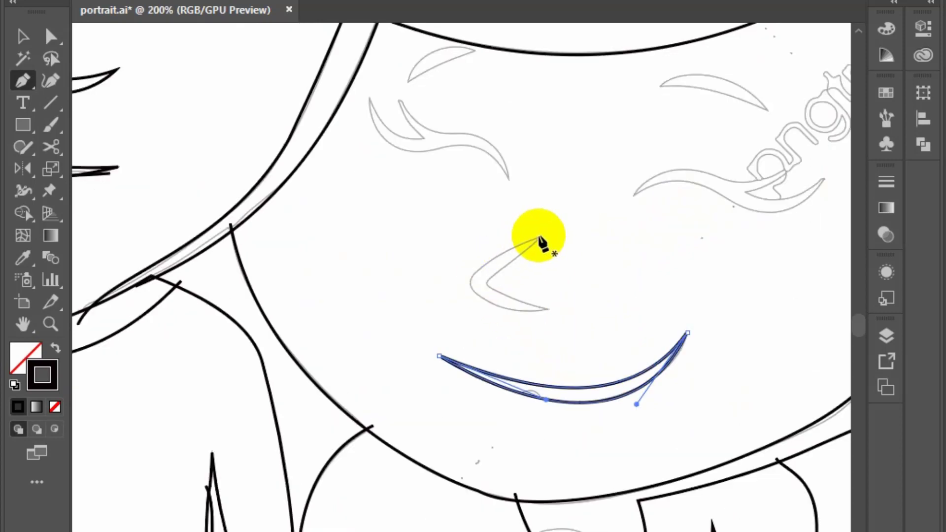
- Trace a closed, chevron-shaped nose path with a sharp corner at its end
left_click_drag(539, 236, 414, 242)
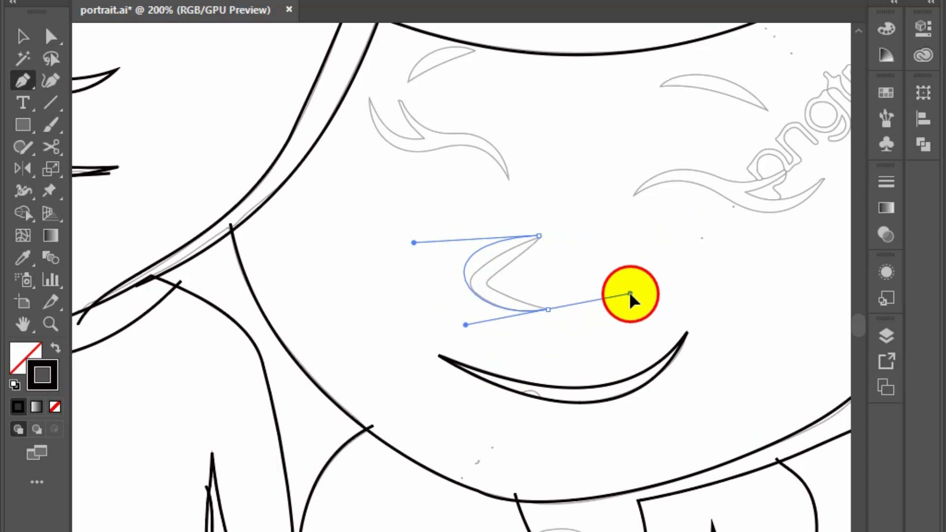
left_click_drag(637, 301, 628, 294)
left_click_drag(414, 243, 421, 282)
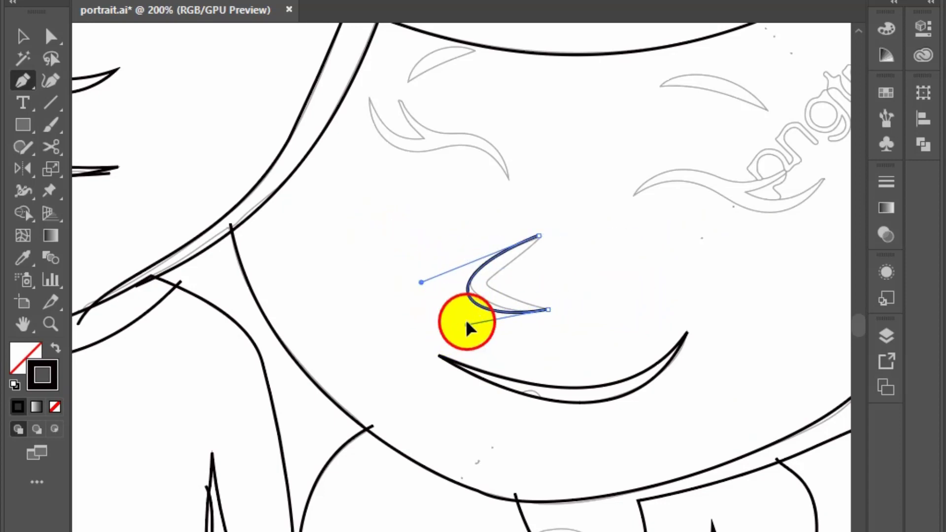
left_click_drag(478, 315, 480, 316)
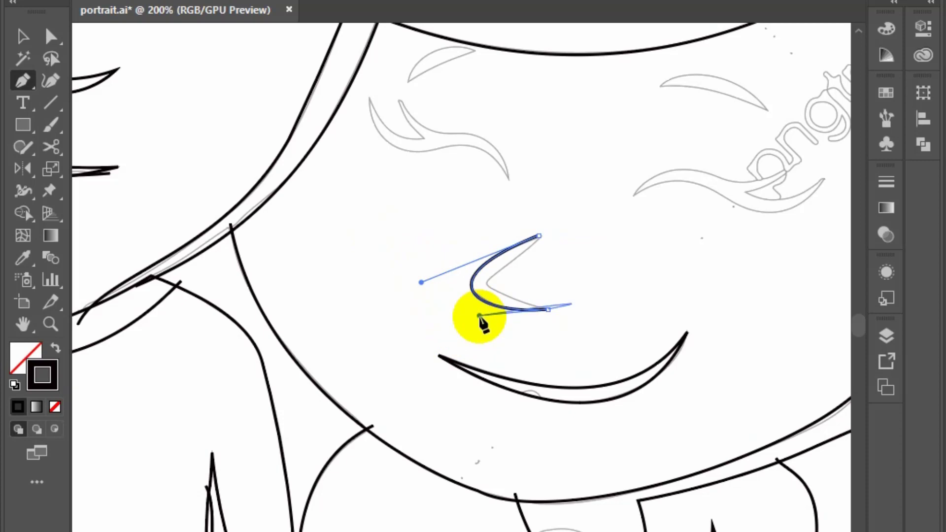
left_click(548, 309)
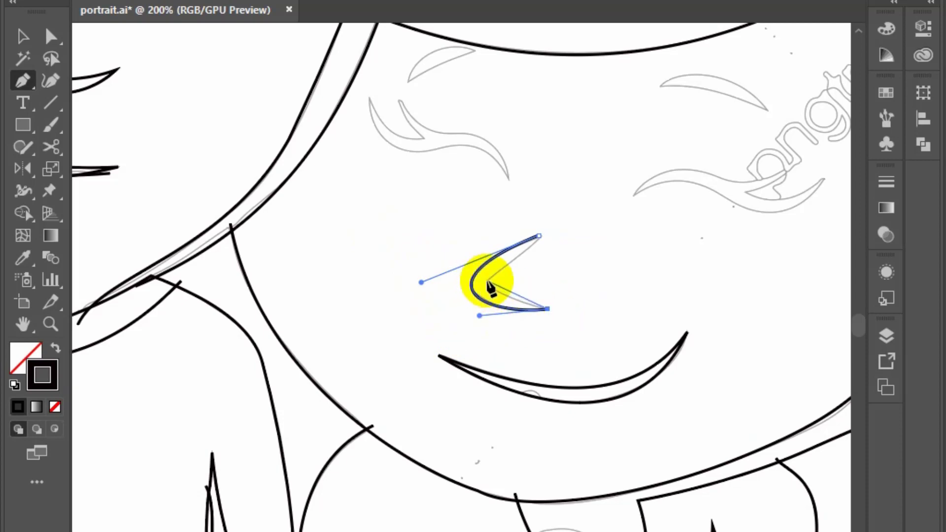
left_click_drag(482, 279, 481, 271)
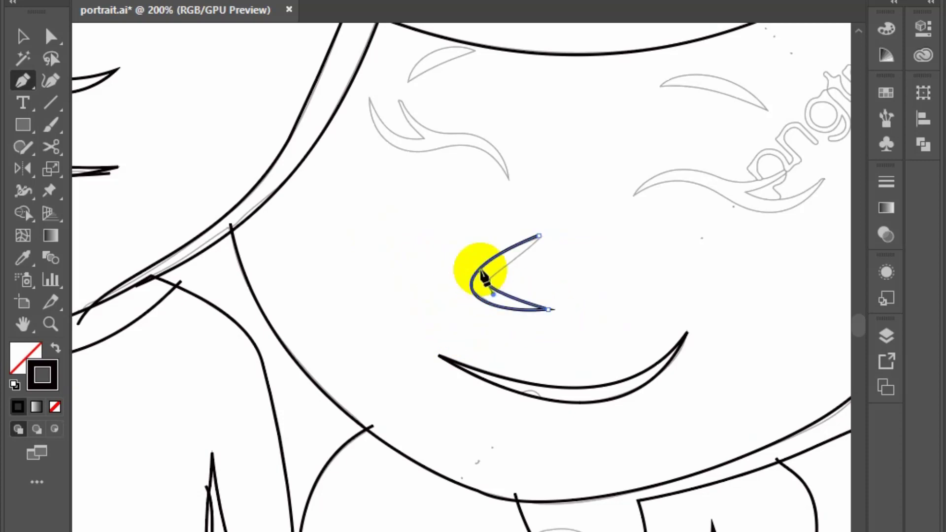
left_click(537, 237)
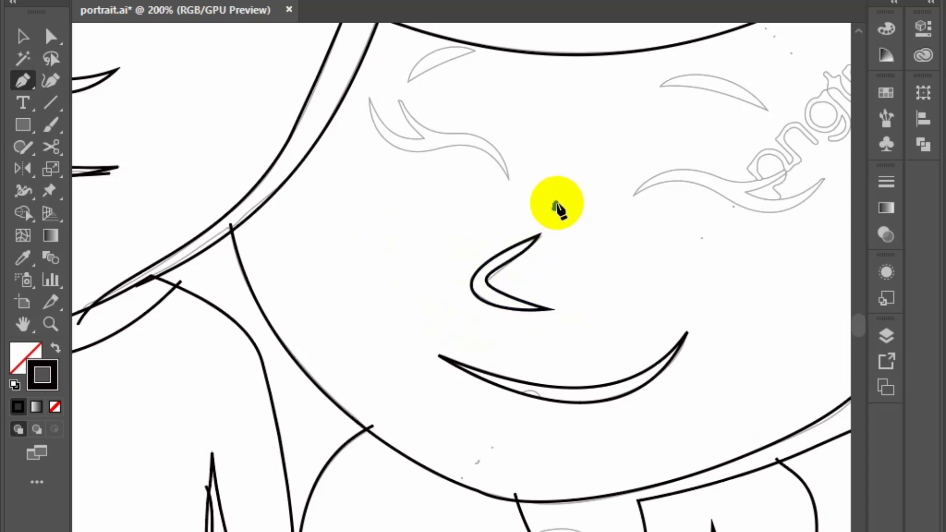
- Smooth the nose's inner and outer curves, adding an anchor on the outer curve
left_click(472, 287, "ctrl")
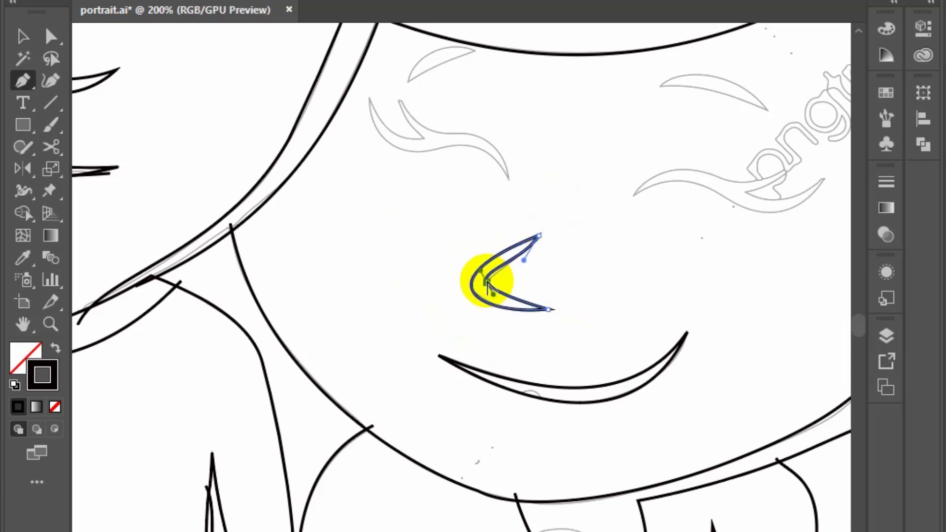
scroll(487, 285, "up", 4)
left_click_drag(464, 245, 480, 272)
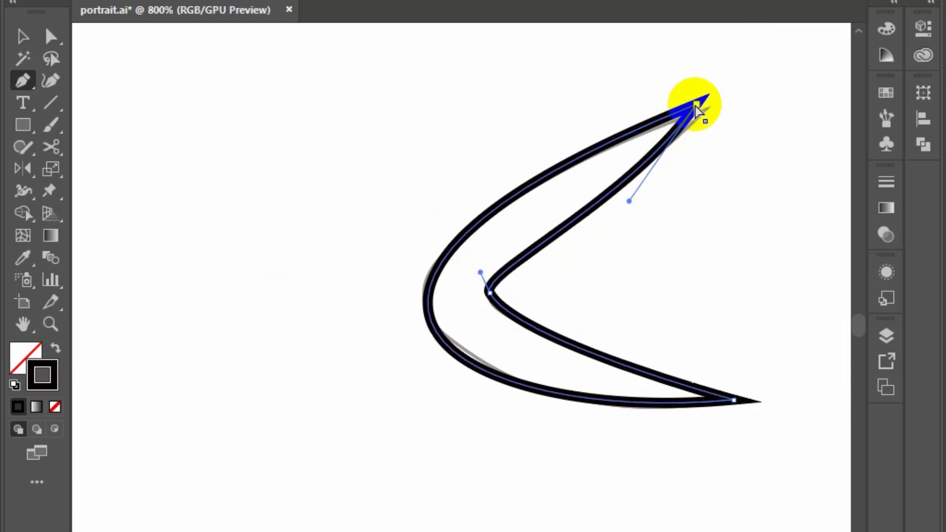
left_click_drag(694, 102, 702, 111)
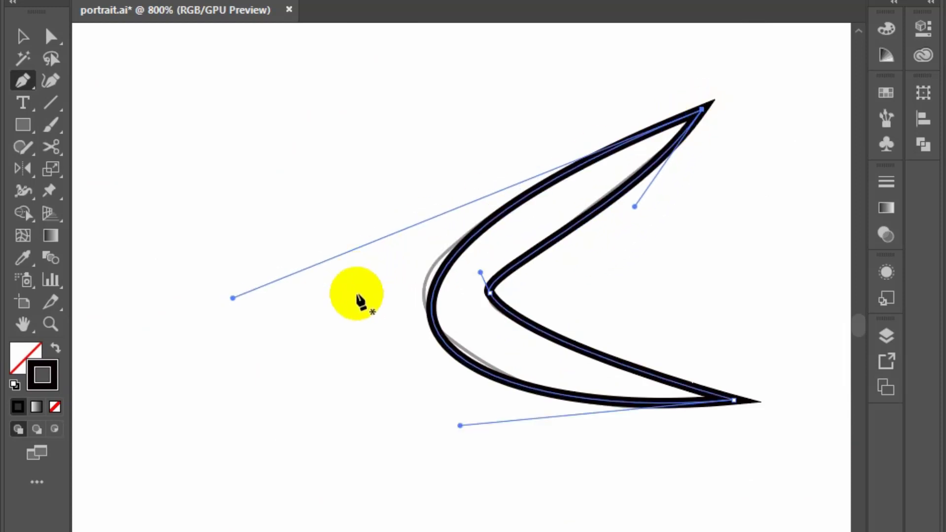
left_click(433, 321)
left_click_drag(433, 320, 424, 303)
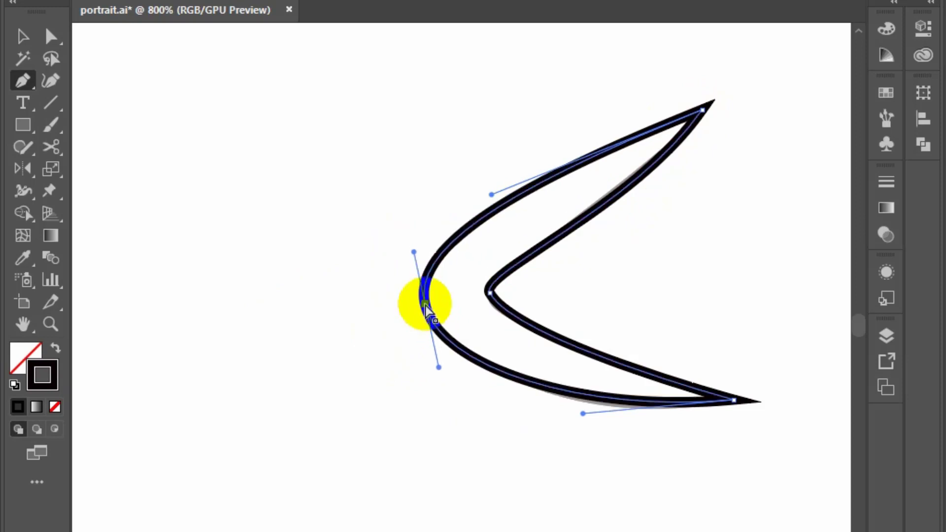
scroll(468, 296, "down", 4)
- Trace the left eye's lower curve, with a sharp left corner and a point inside the lash curl
scroll(443, 347, "up", 1)
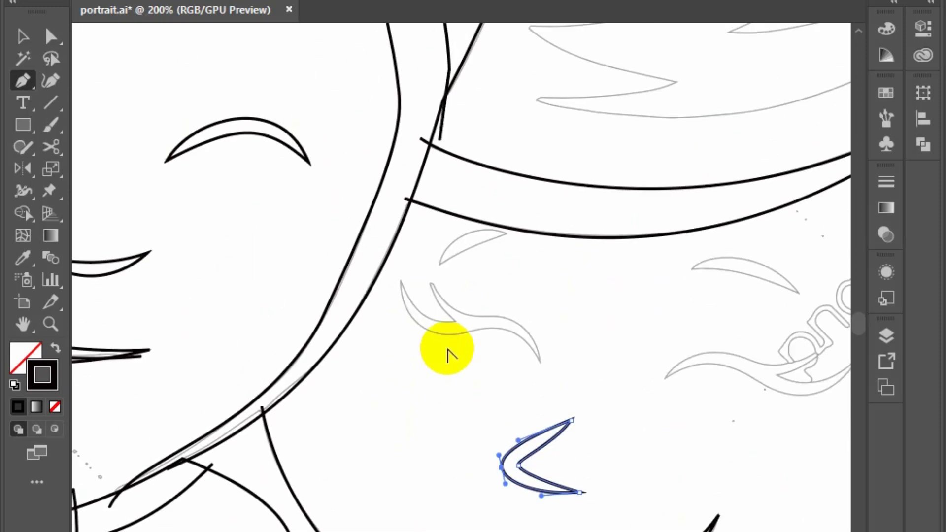
left_click_drag(577, 386, 616, 459)
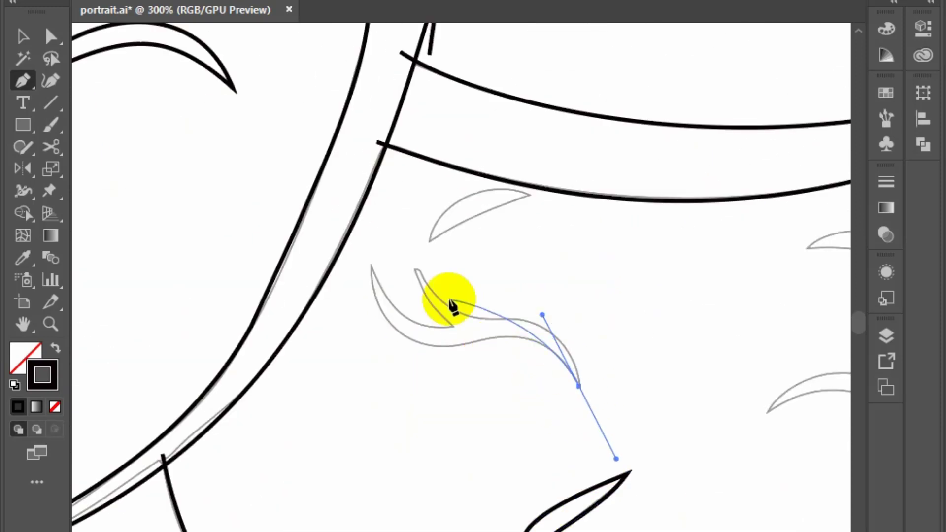
left_click_drag(370, 266, 365, 128)
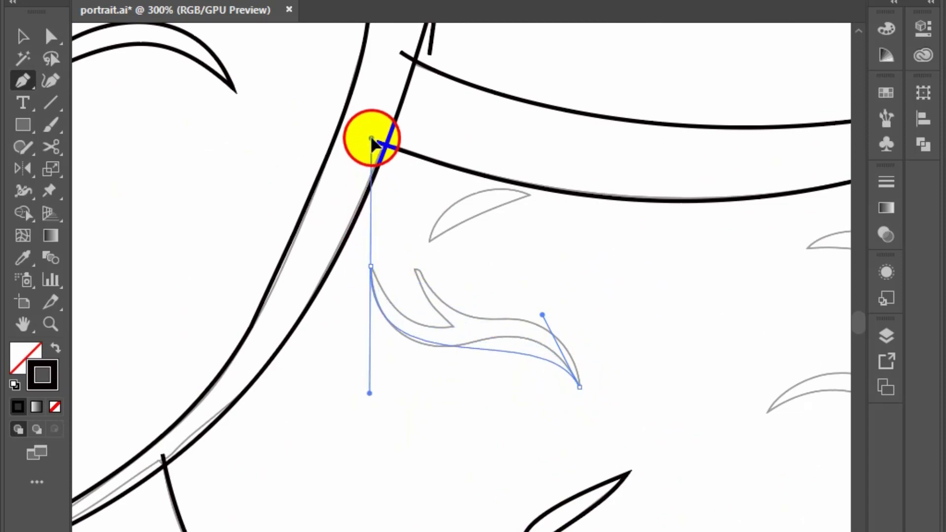
left_click_drag(542, 314, 532, 271)
left_click_drag(375, 404, 383, 420)
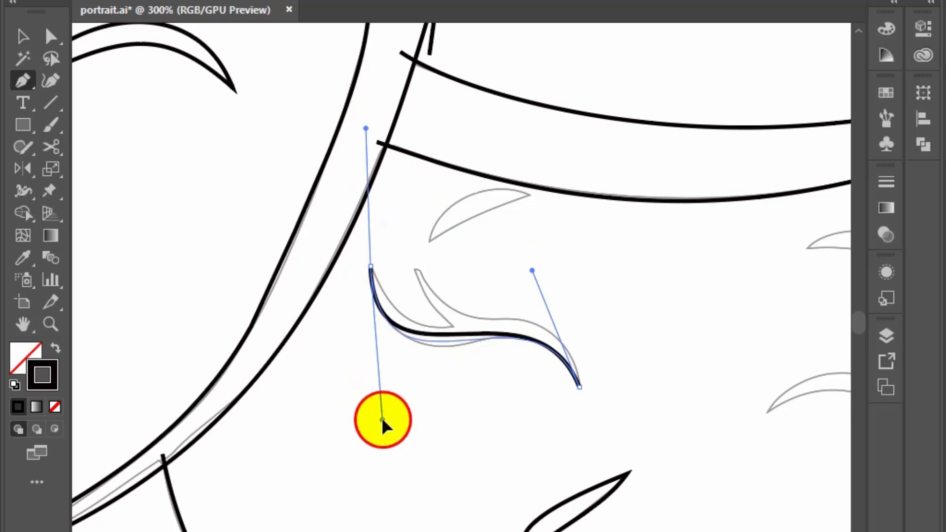
left_click_drag(530, 269, 520, 264)
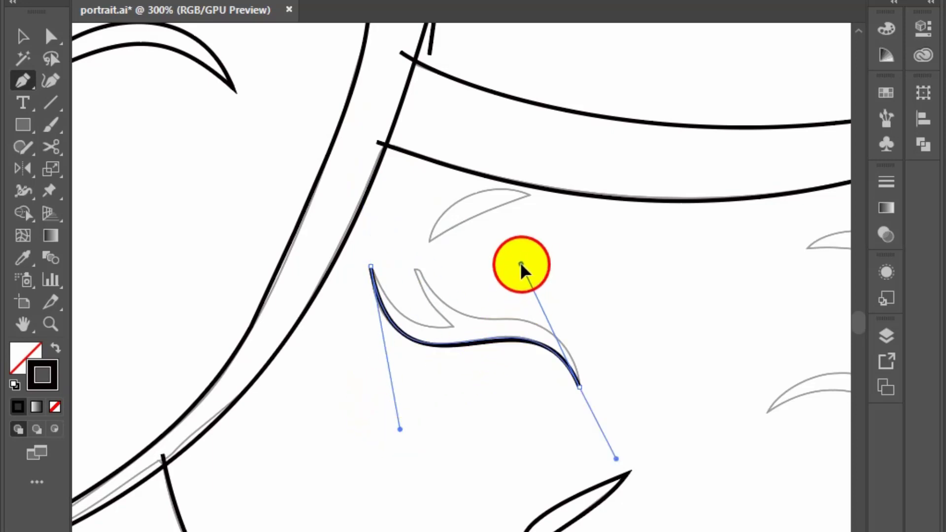
left_click(371, 267)
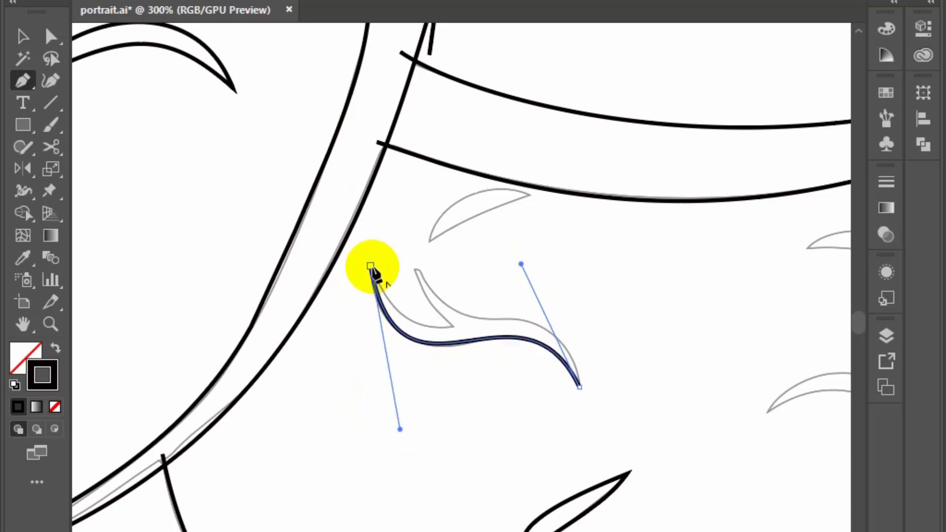
mouse_move(454, 327)
left_mouse_down()
mouse_move(530, 326)
mouse_move(518, 314)
left_mouse_up()
left_click(454, 327)
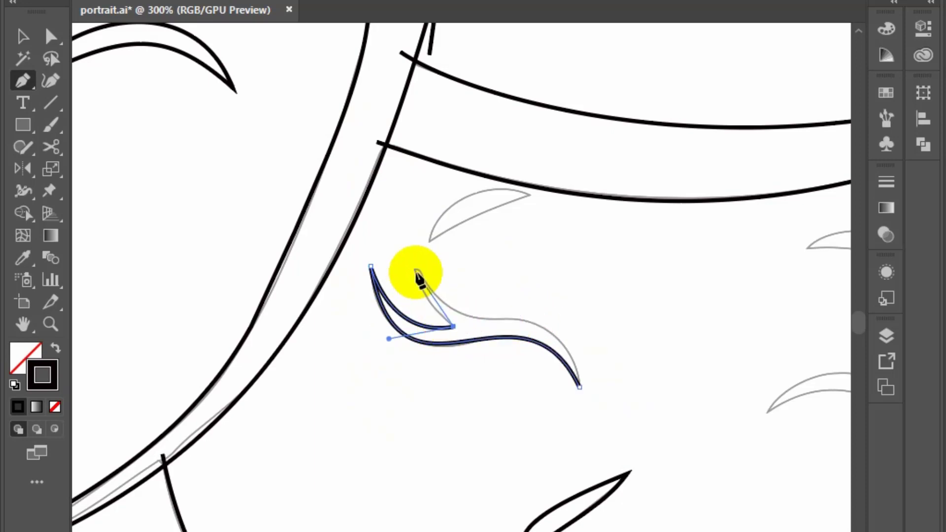
- Outline the curled lash up to its tip and close the eye path at the bottom
scroll(416, 304, "up", 4)
left_click_drag(438, 232, 429, 202)
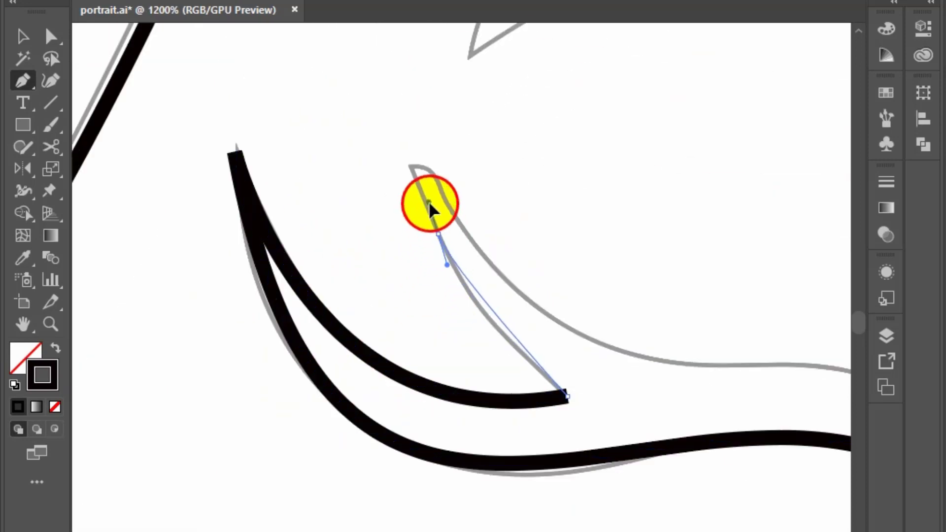
left_click(415, 149)
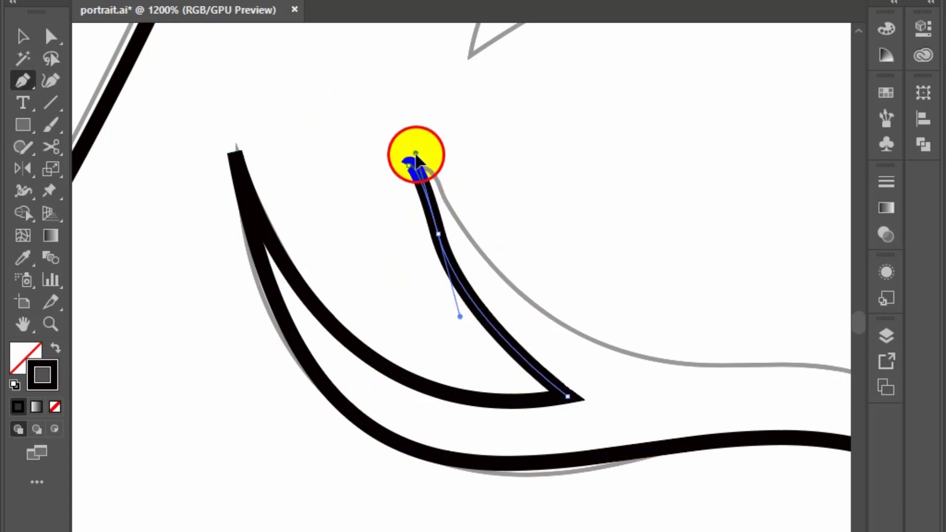
mouse_move(417, 153)
left_mouse_down()
mouse_move(427, 199)
mouse_move(464, 228)
left_mouse_up()
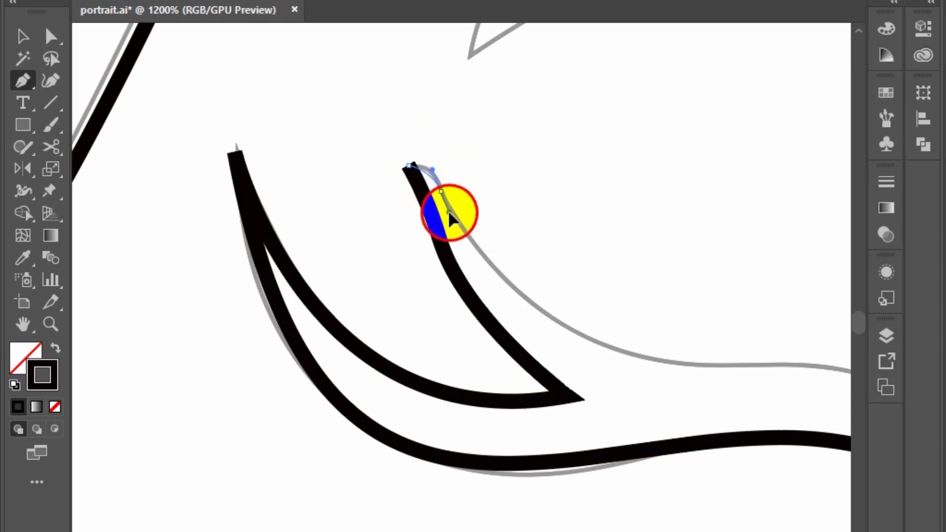
key("ctrl+minus")
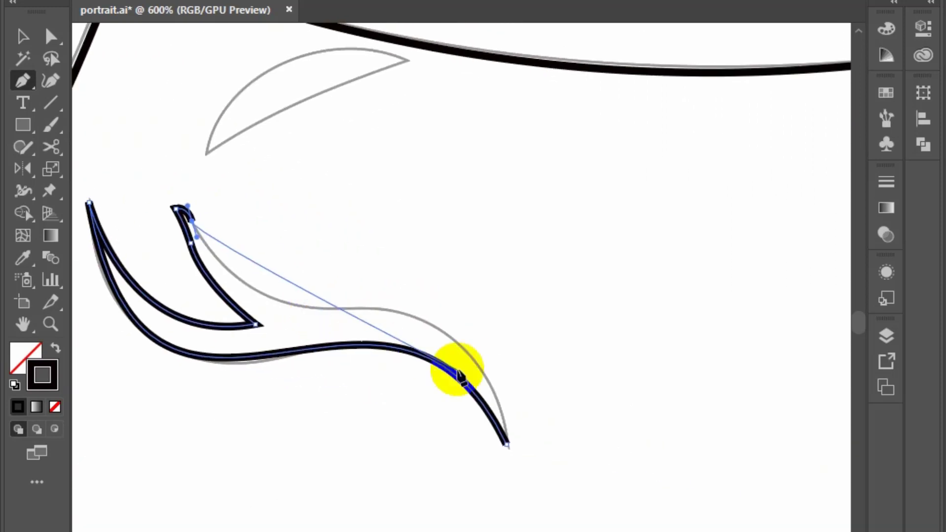
left_click_drag(506, 443, 507, 511)
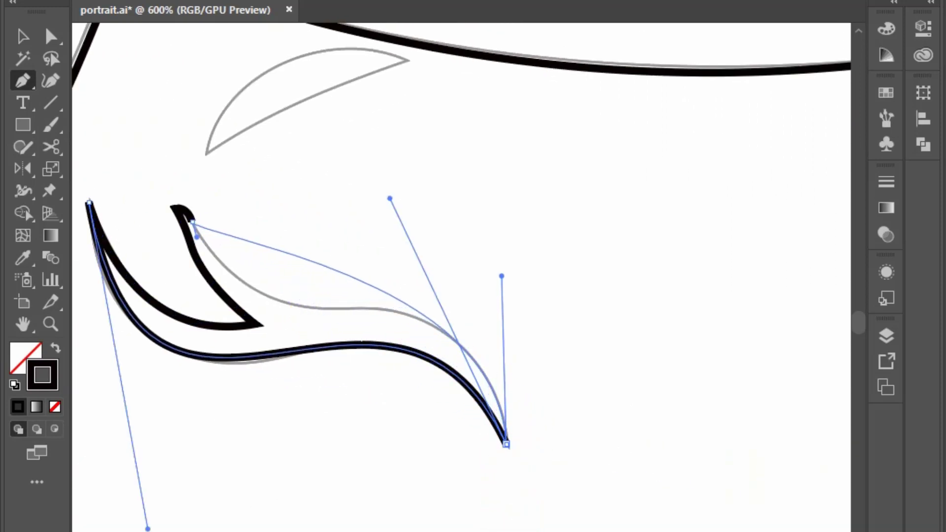
- Adjust the curves at the lash tip and right tip to match the sketch
left_click(207, 240)
left_click_drag(196, 241, 284, 389)
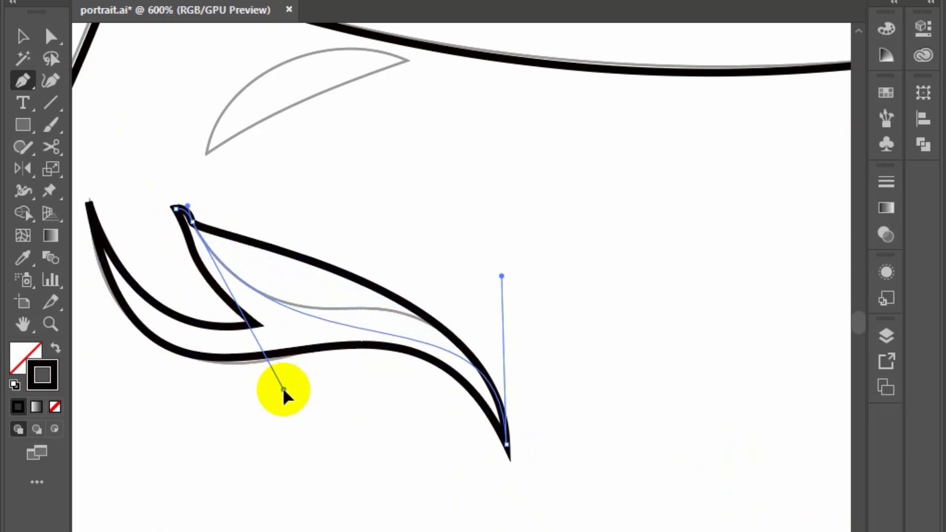
left_click_drag(501, 275, 454, 211)
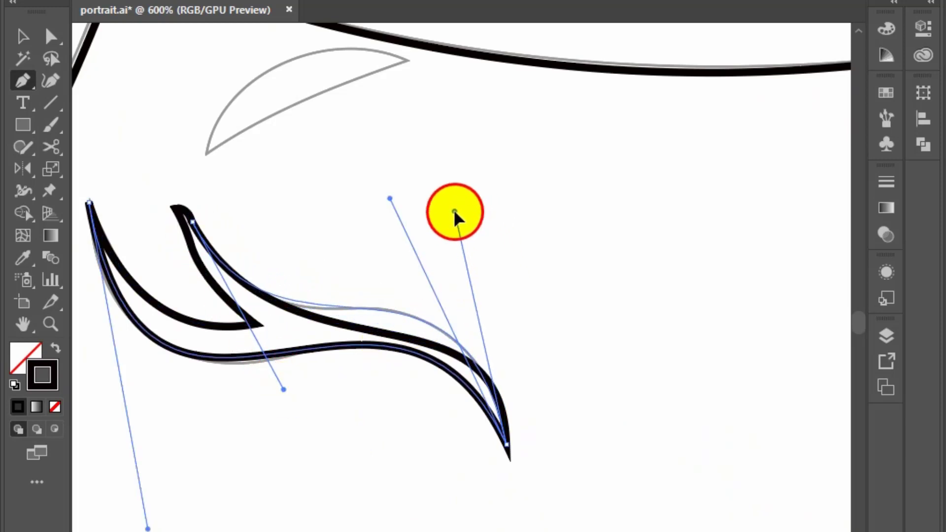
scroll(344, 237, "up", 3)
- Draw the left eyebrow as a closed crescent with a sharp right tip
scroll(210, 268, "up", 1, "alt")
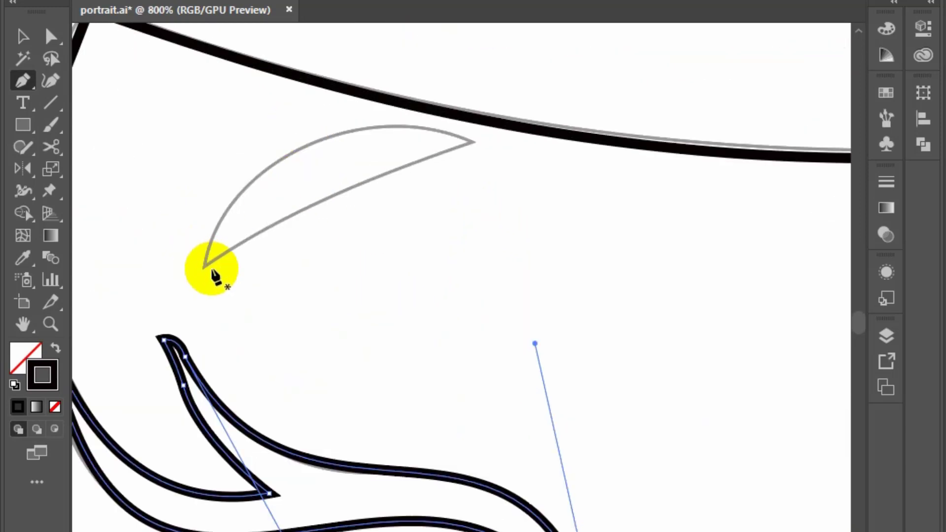
left_click(204, 266)
left_click_drag(244, 162, 245, 162)
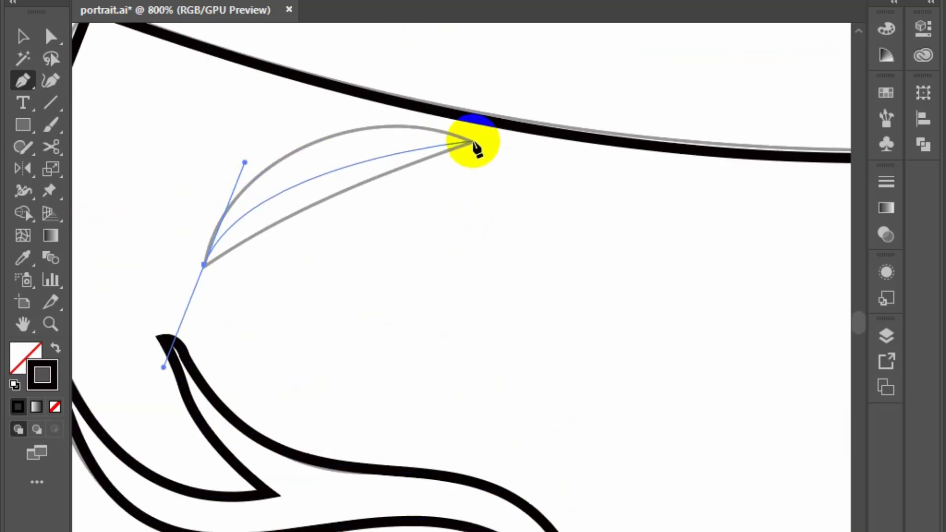
left_click_drag(474, 143, 587, 188)
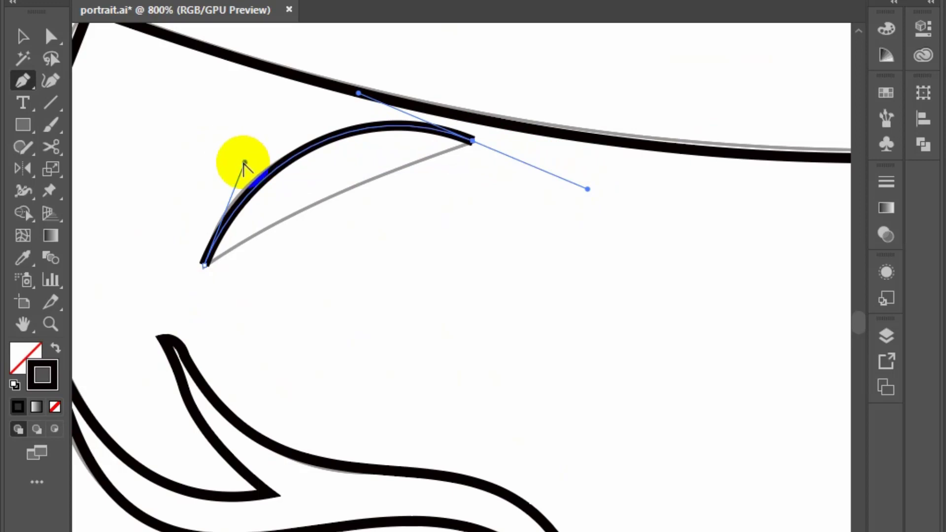
left_click_drag(233, 167, 225, 165)
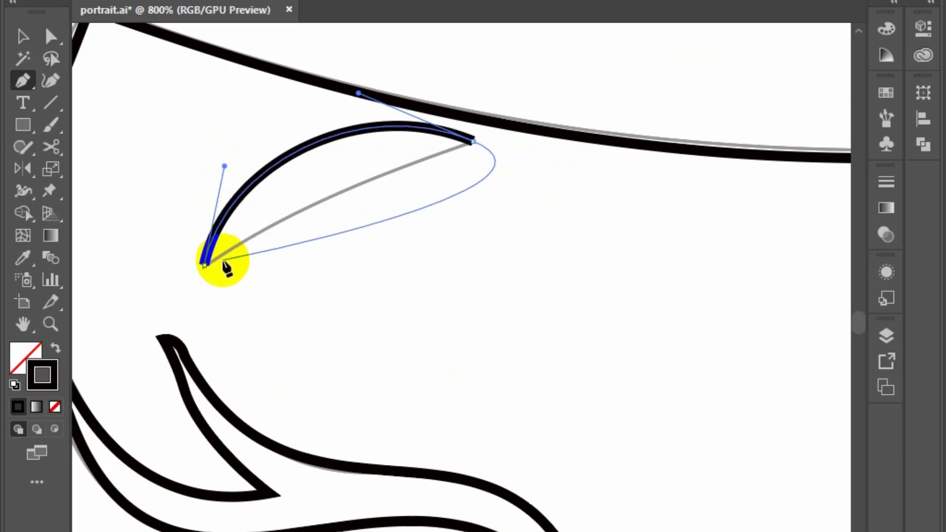
left_click_drag(204, 265, 162, 313)
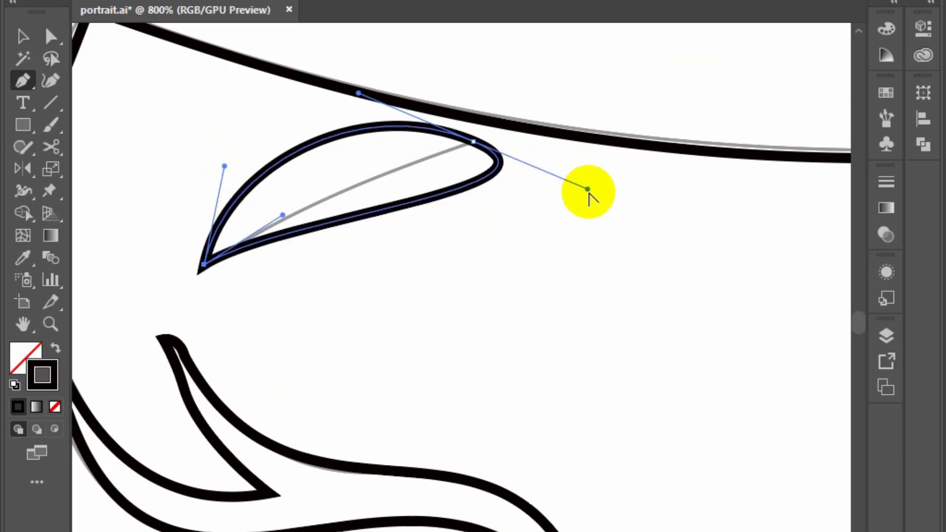
mouse_move(587, 189)
left_mouse_down()
mouse_move(338, 211)
mouse_move(354, 190)
left_mouse_up()
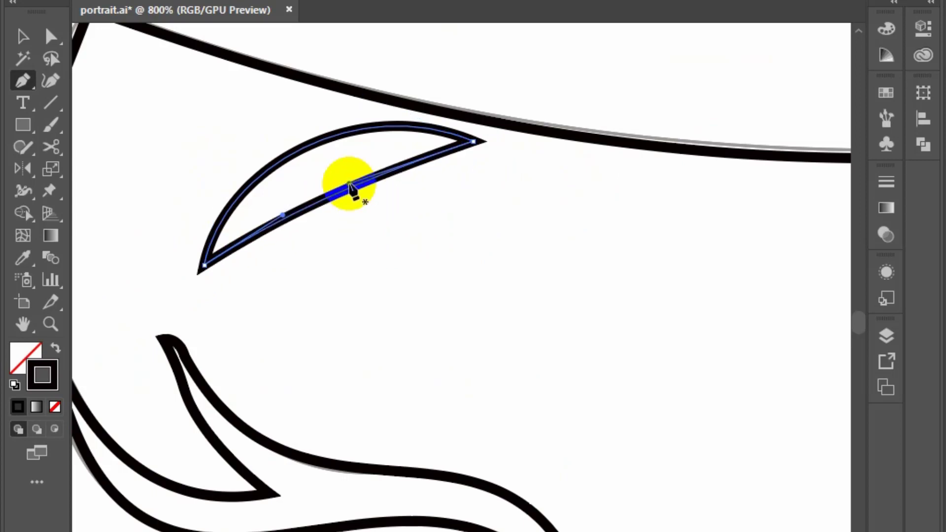
scroll(379, 232, "down", 3)
- Draw the right eyebrow as a closed crescent with a sharp tip
left_click_drag(476, 328, 159, 327)
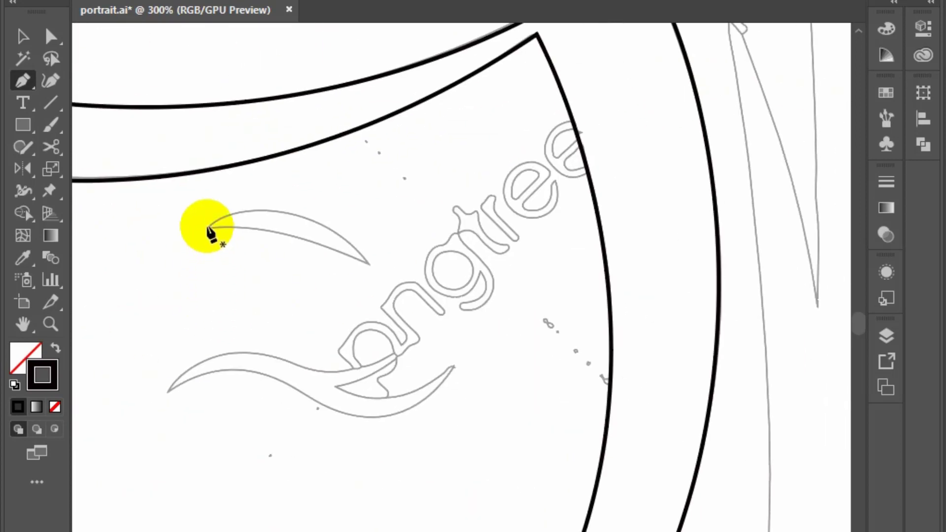
left_click(206, 227)
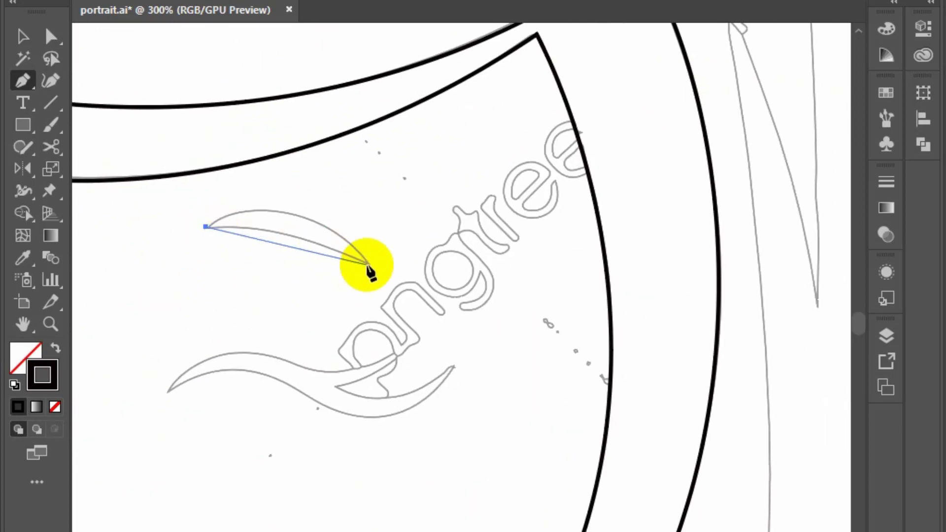
left_click_drag(447, 359, 448, 360)
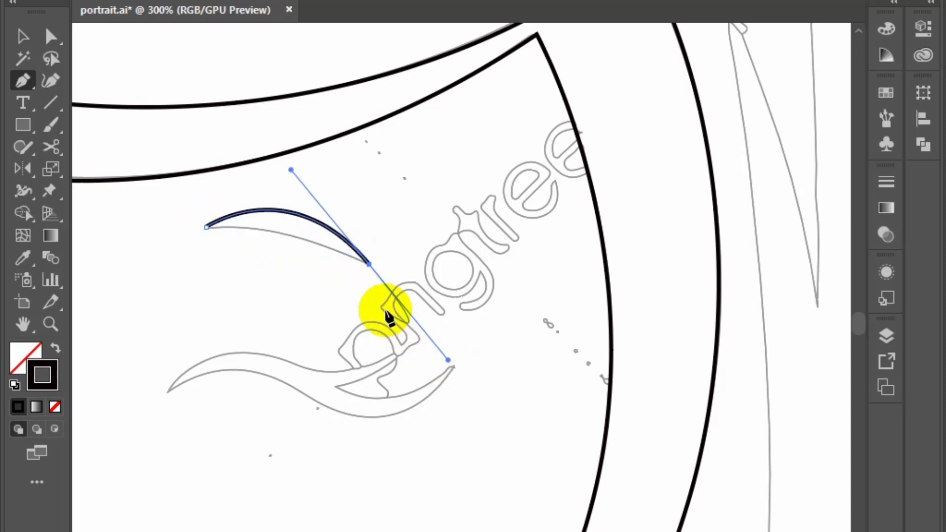
left_click(369, 265)
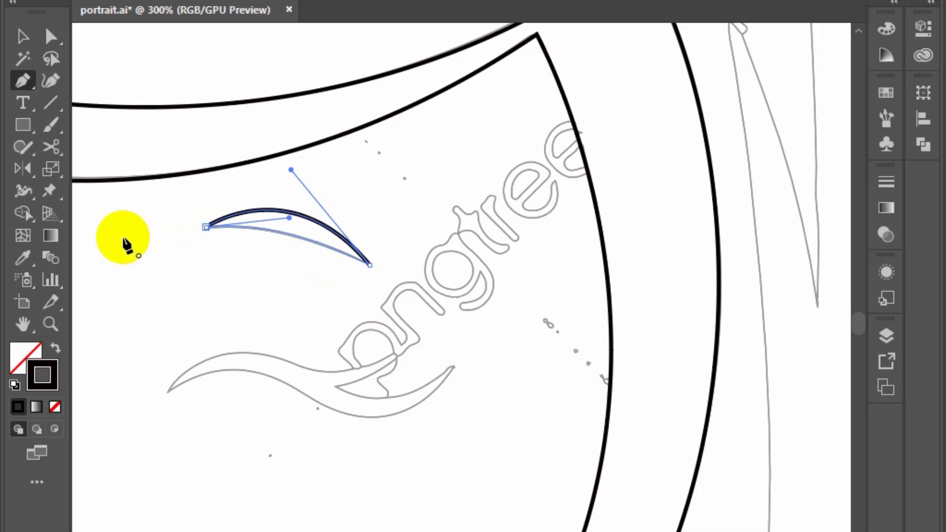
left_click_drag(128, 245, 128, 245)
left_click_drag(283, 334, 524, 268)
scroll(519, 329, "up", 1)
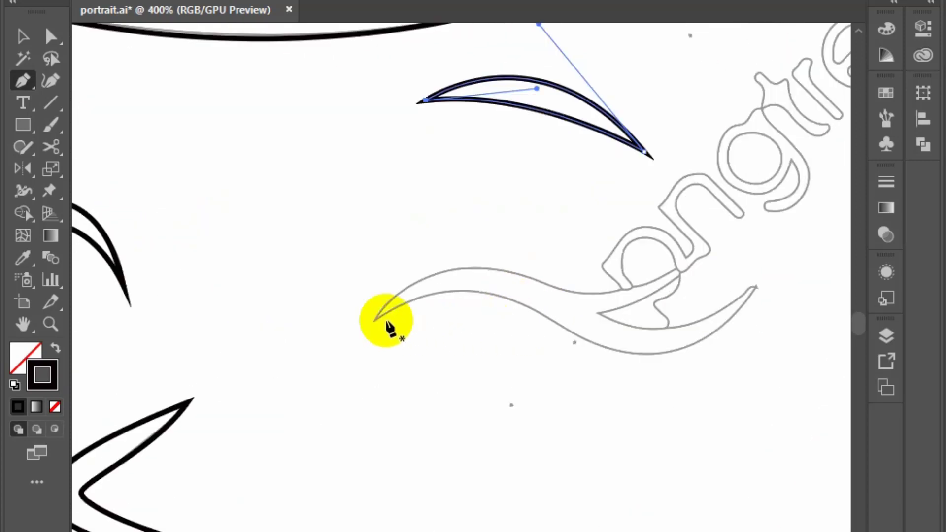
- Trace the winking eye's wavy upper stroke, shaping its curves to the guide
left_click_drag(373, 320, 424, 229)
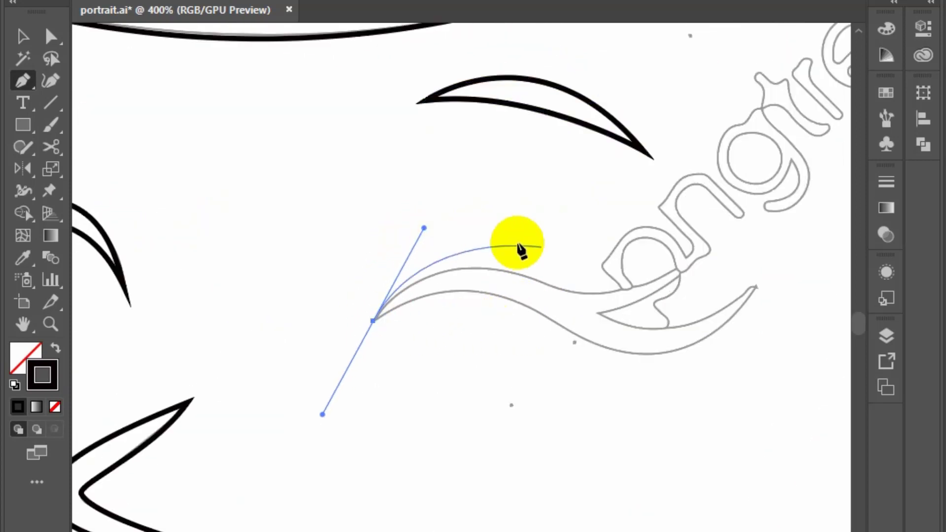
left_click_drag(744, 219, 790, 192)
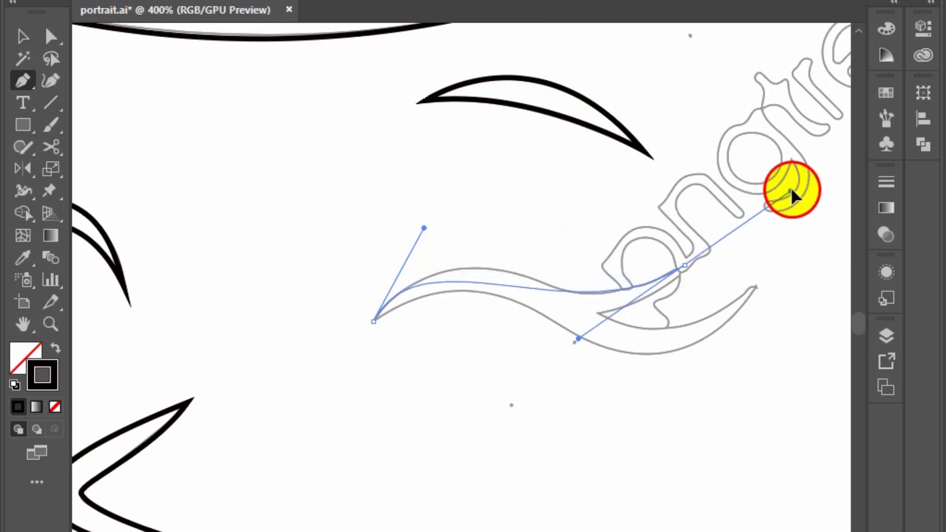
mouse_move(423, 228)
left_mouse_down()
mouse_move(504, 216)
mouse_move(474, 199)
left_mouse_up()
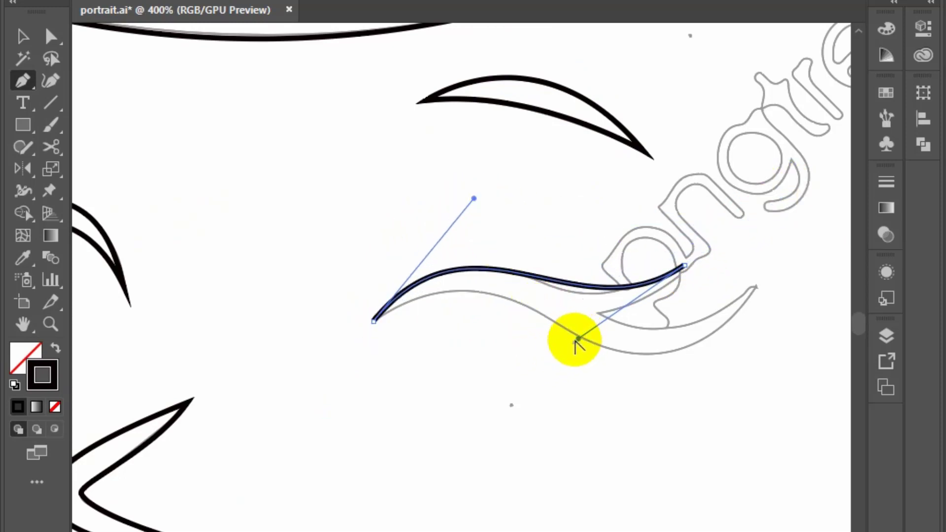
left_click_drag(564, 348, 553, 353)
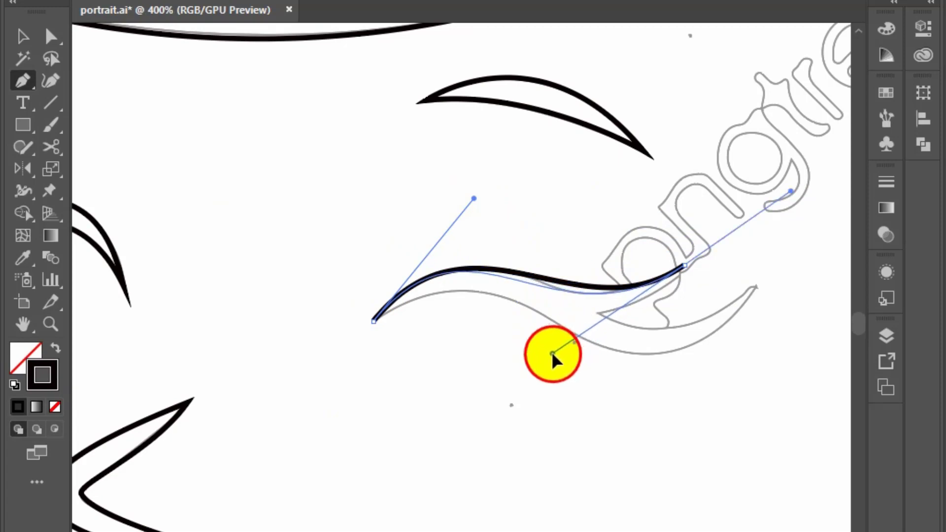
left_click_drag(474, 199, 492, 191)
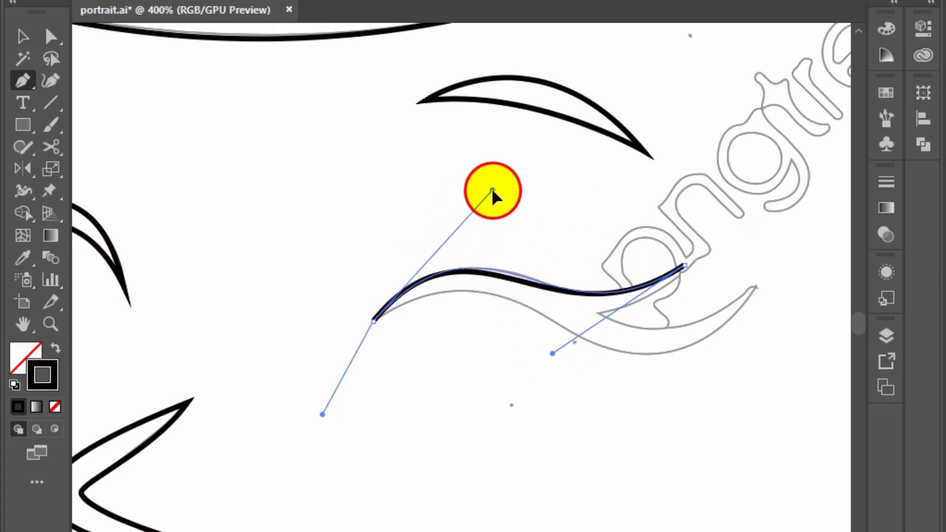
- Add the eye's lower inner curve to the right tip and close the shape
left_click(684, 266)
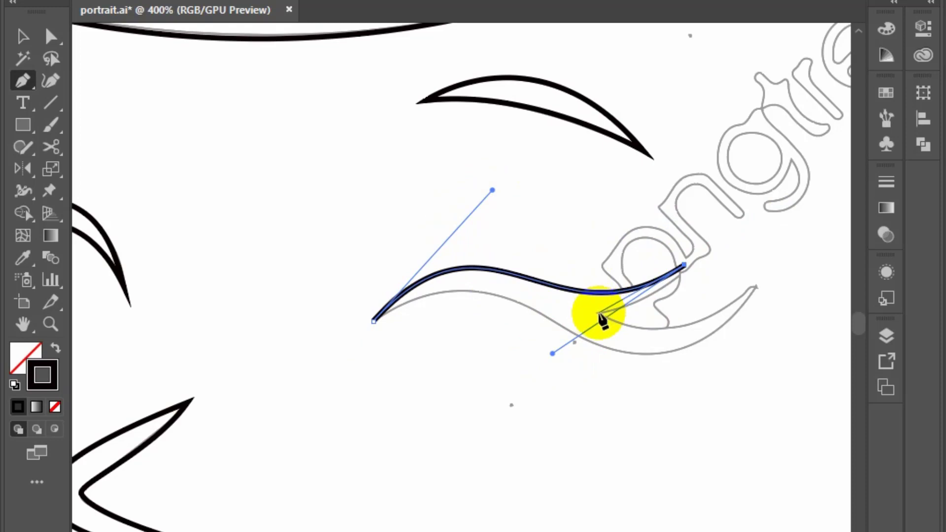
left_click_drag(598, 314, 572, 318)
left_click_drag(516, 326, 522, 327)
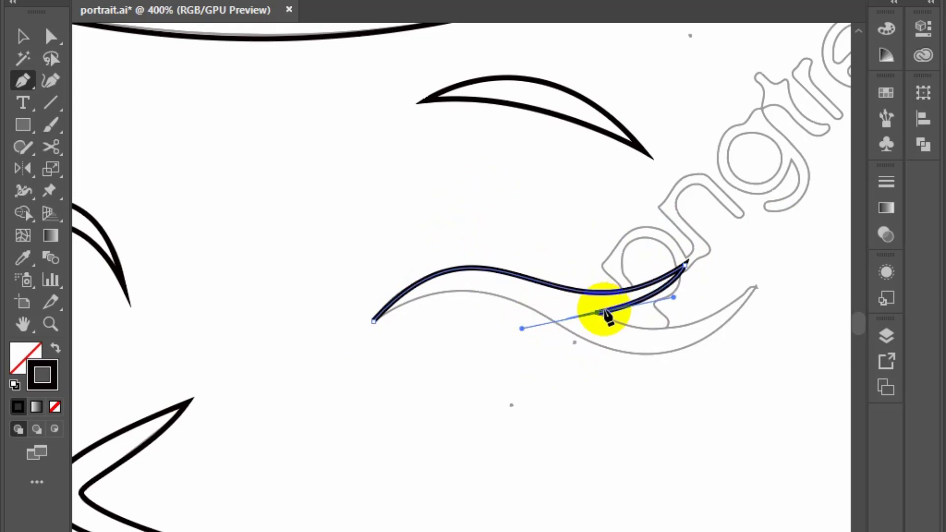
left_click_drag(601, 315, 524, 359)
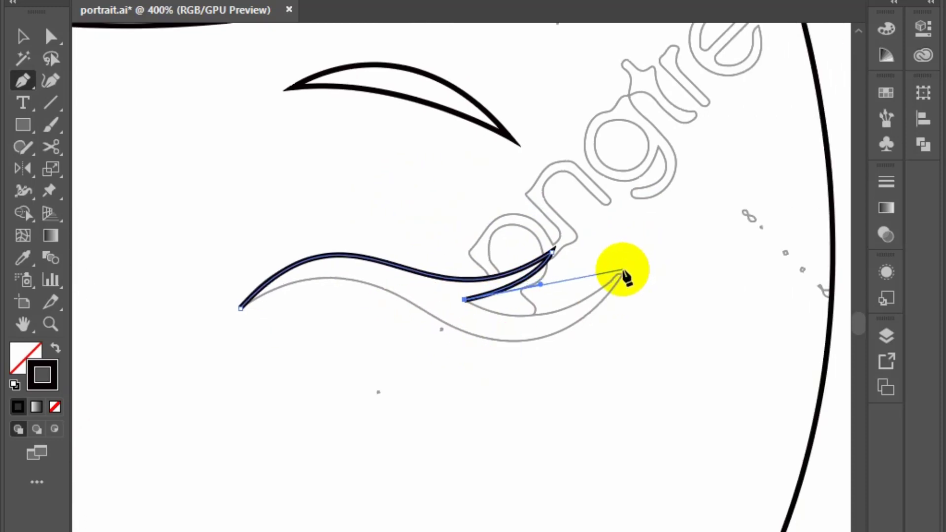
left_click_drag(699, 191, 700, 192)
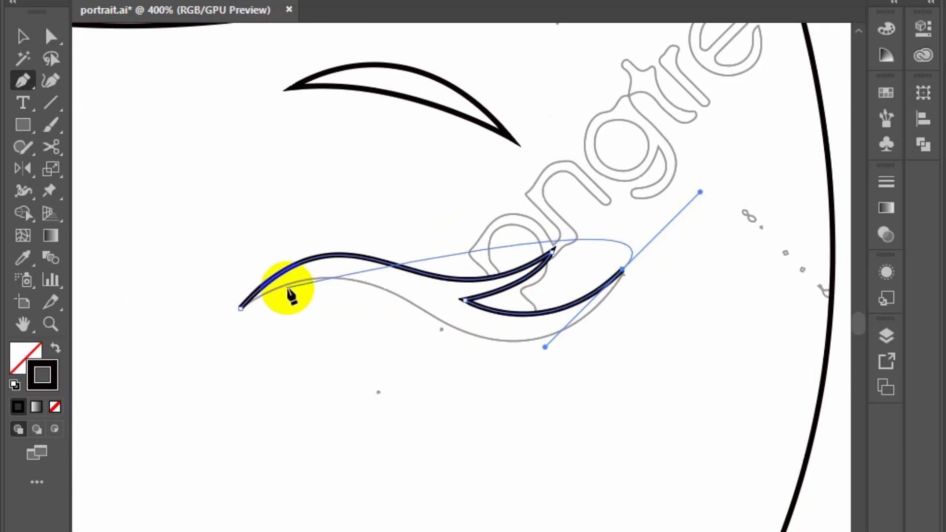
left_click_drag(240, 308, 169, 363)
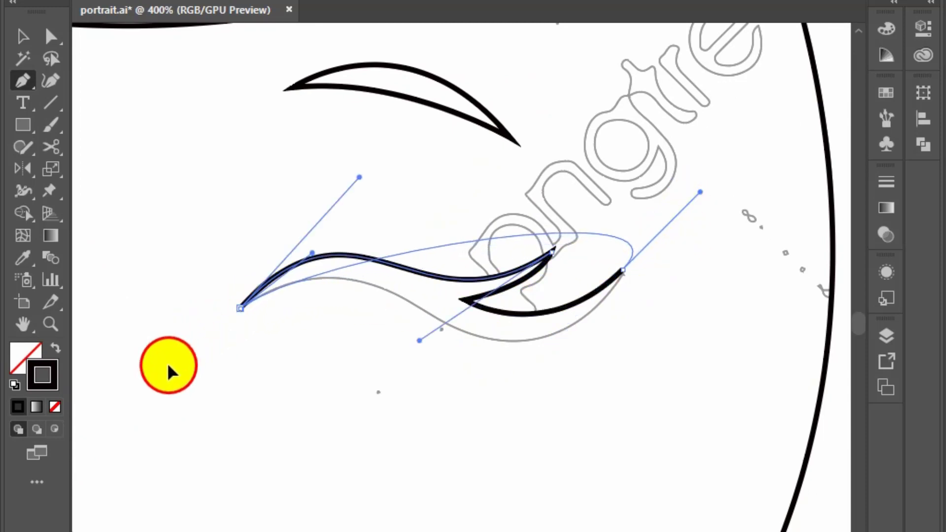
- Refine the eye outline's lower bulge and upper wave to match the sketch
left_click_drag(700, 191, 542, 433)
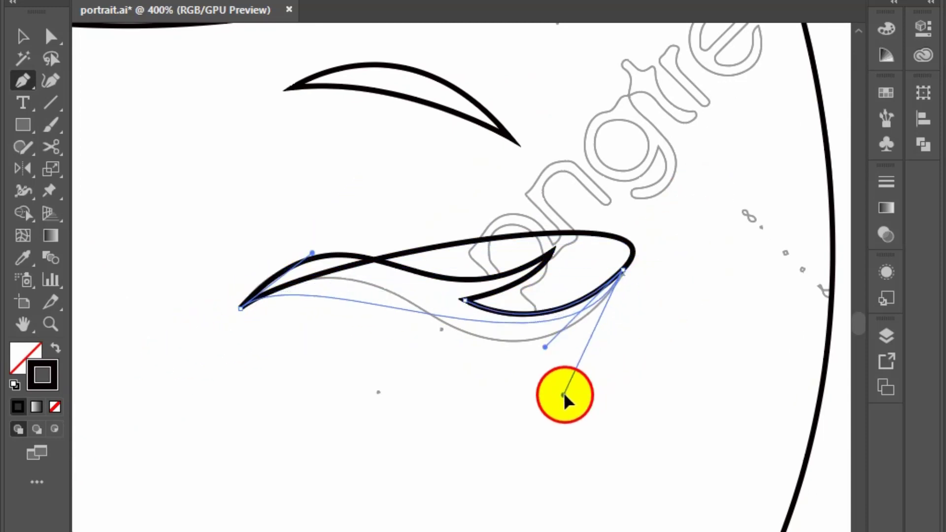
left_click_drag(310, 256, 398, 206)
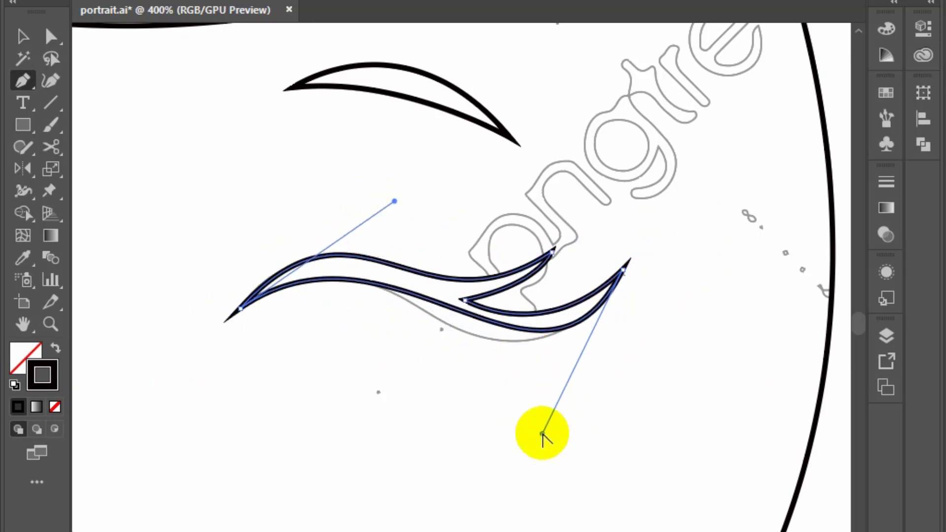
left_click_drag(542, 434, 494, 461)
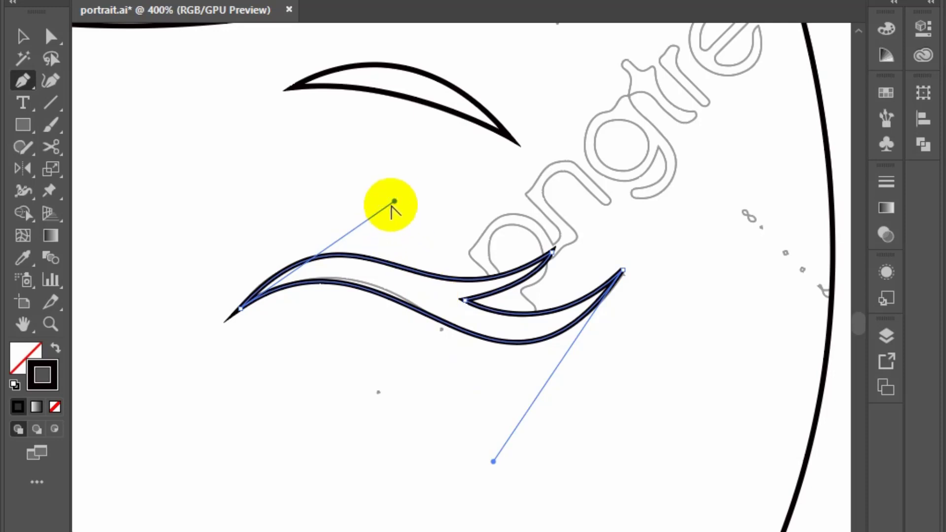
left_click_drag(394, 201, 410, 192)
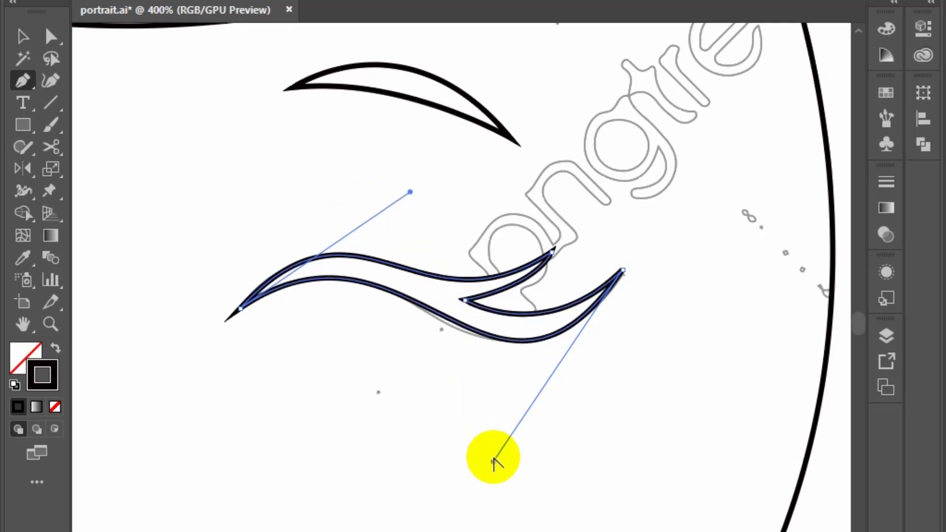
left_click_drag(493, 462, 468, 465)
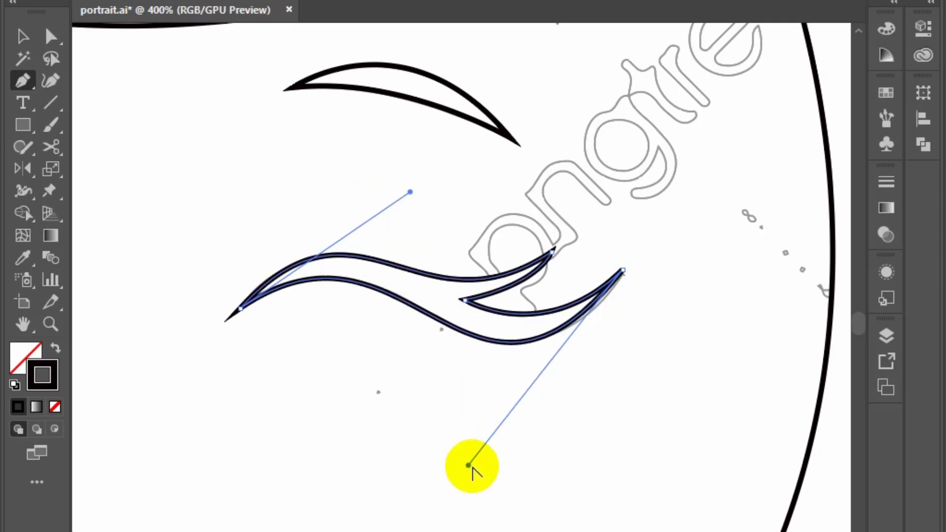
scroll(469, 463, "down", 1)
scroll(429, 370, "down", 1)
- Begin the fringe path, curving the first hair strand to its pointed tip
scroll(488, 269, "down", 2)
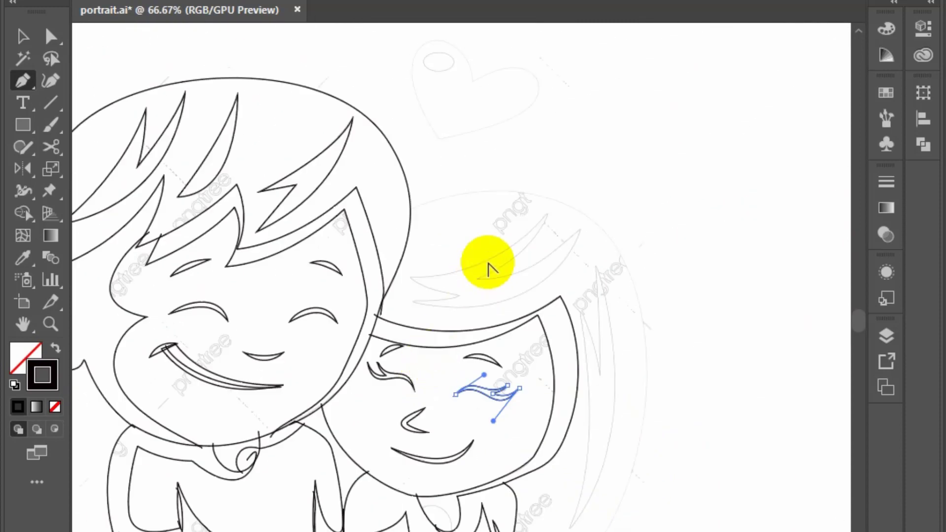
scroll(488, 269, "up", 2)
left_click(321, 350)
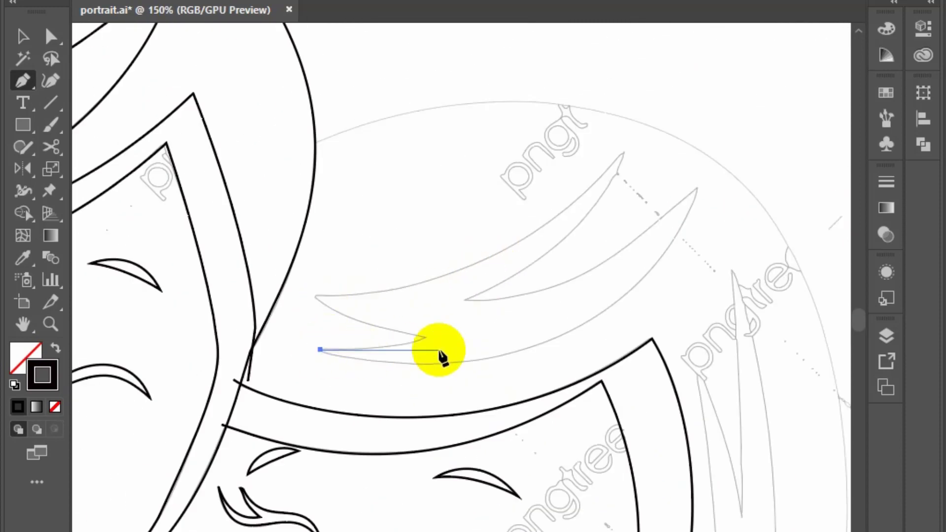
scroll(445, 336, "up", 3)
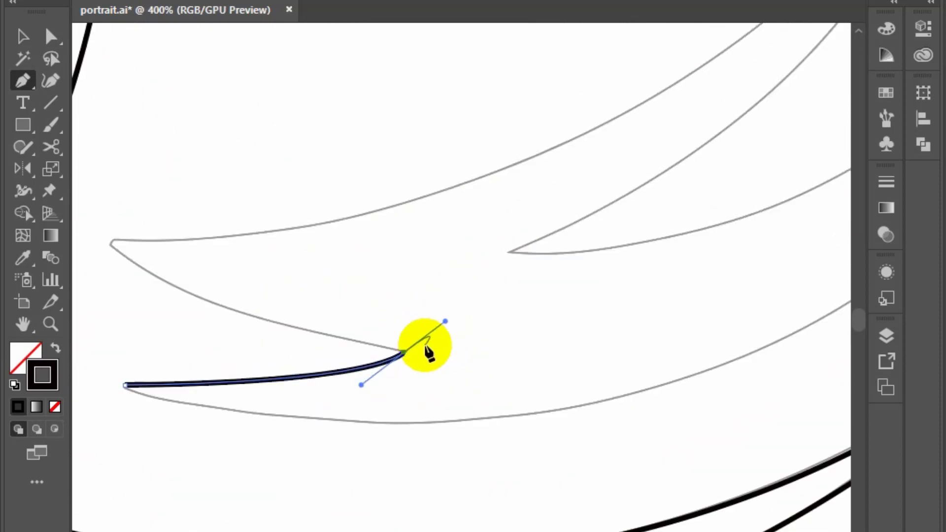
left_click_drag(423, 347, 653, 374)
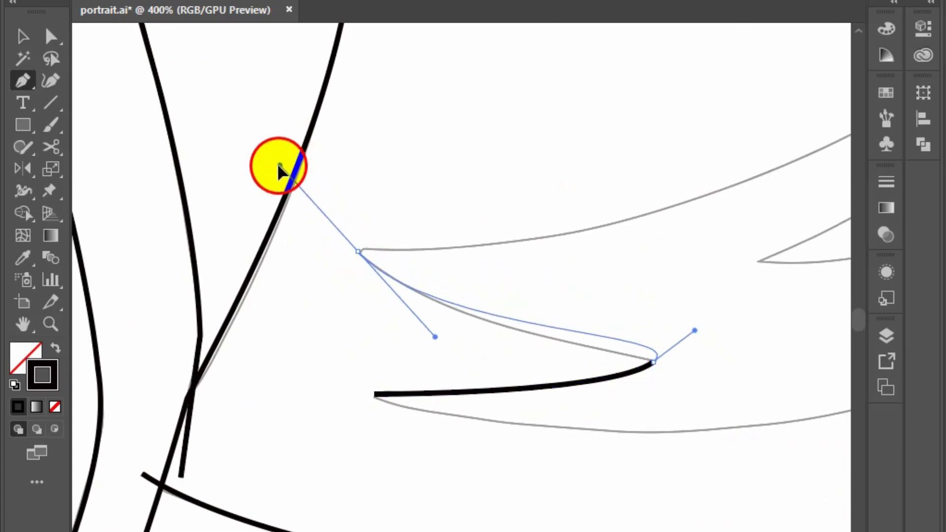
left_click_drag(318, 189, 274, 166)
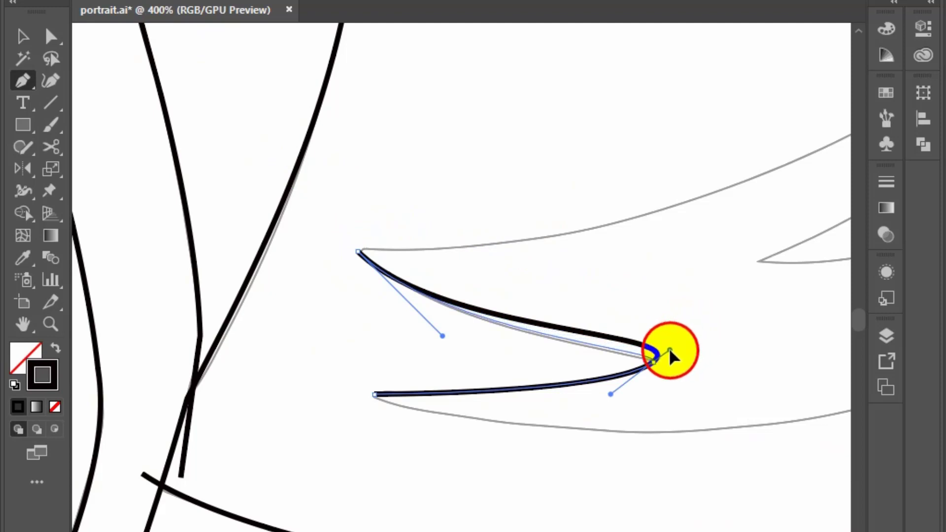
left_click_drag(670, 350, 420, 391)
scroll(670, 323, "down", 1)
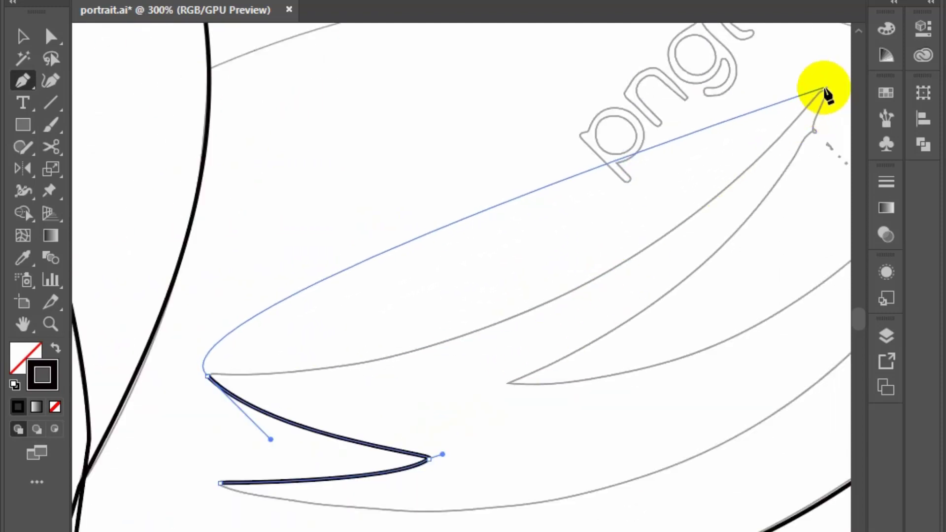
- Extend the strand to its upper-right tip and finish its long curved edge
left_click_drag(827, 88, 834, 66)
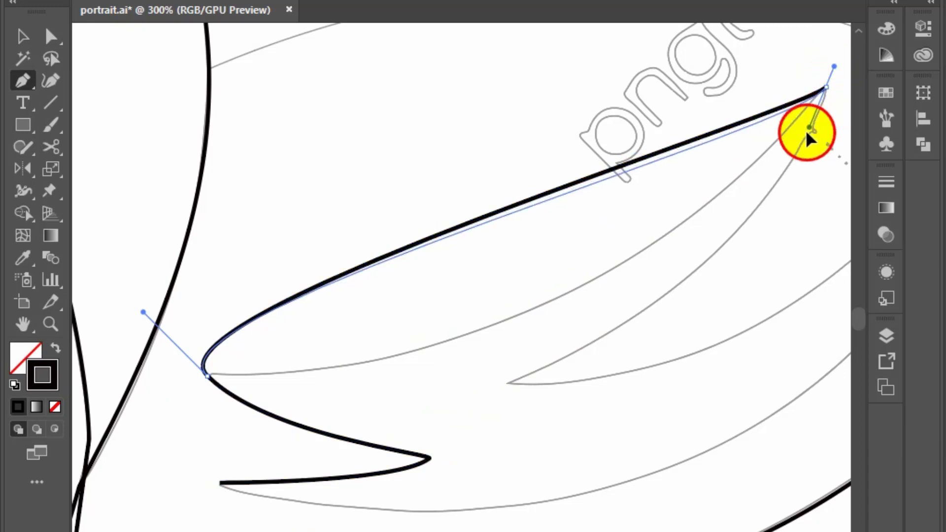
left_click_drag(645, 354, 602, 378)
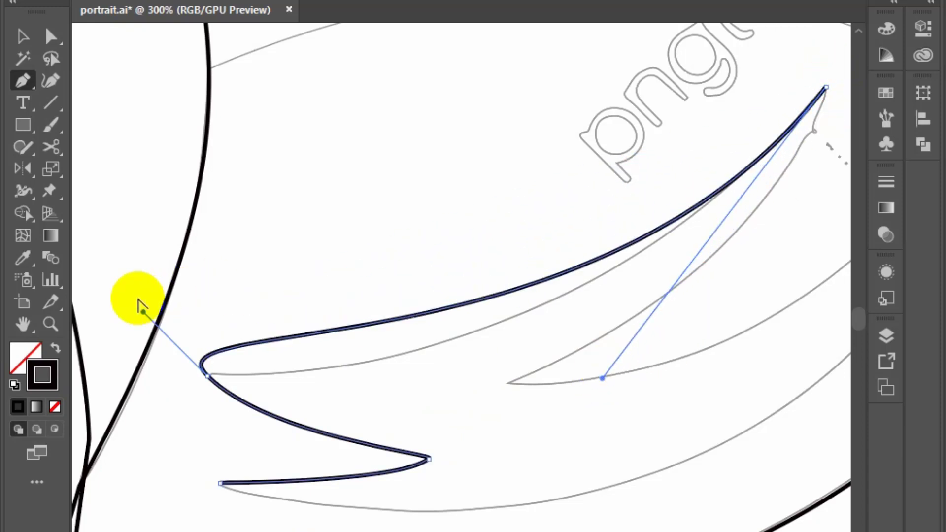
left_click_drag(143, 313, 329, 369)
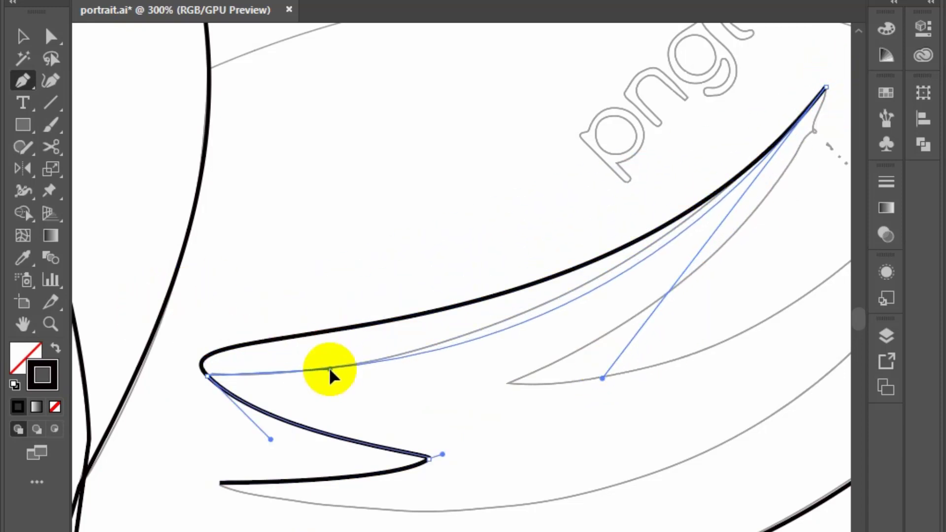
left_click_drag(602, 379, 571, 372)
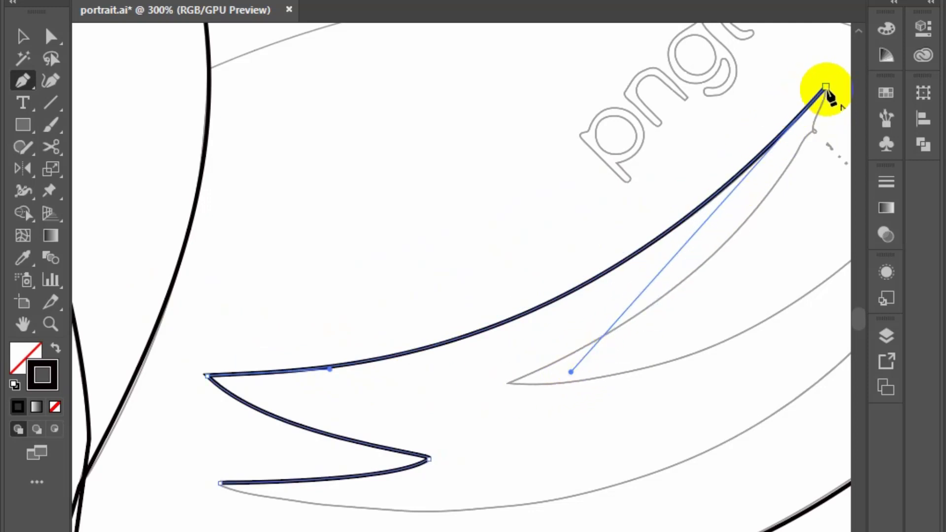
mouse_move(826, 87)
left_mouse_down()
mouse_move(509, 385)
mouse_move(230, 492)
left_mouse_up()
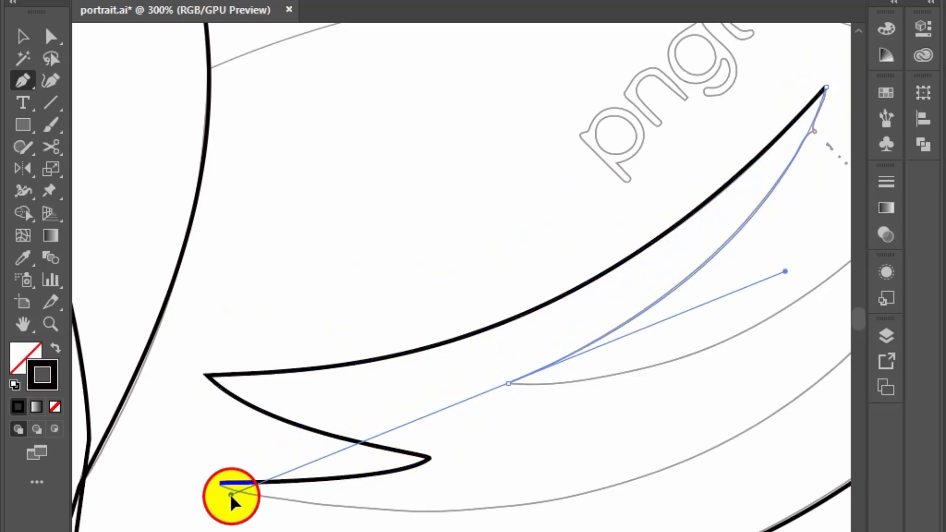
left_click_drag(230, 491, 230, 492)
- Continue the outline to the next strand's tip, adding and bending an extra edge point
left_click_drag(669, 361, 74, 482)
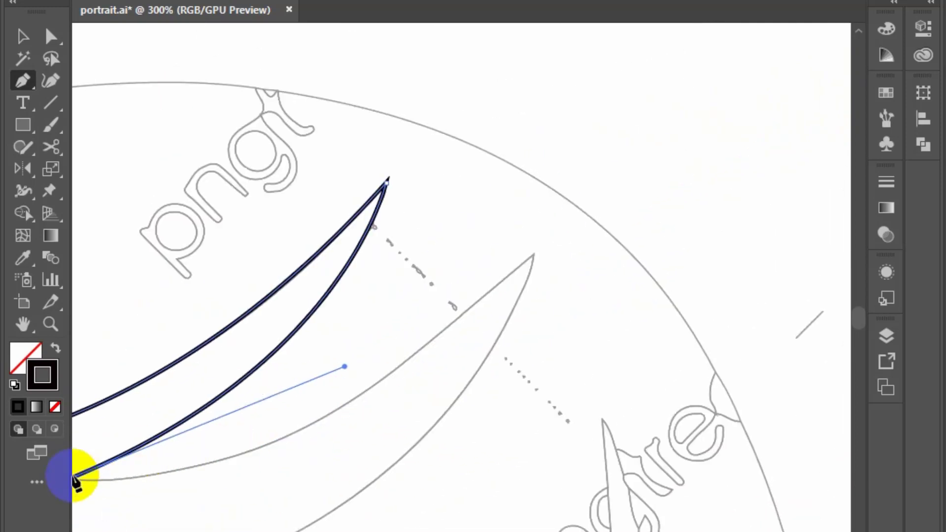
left_click(104, 474)
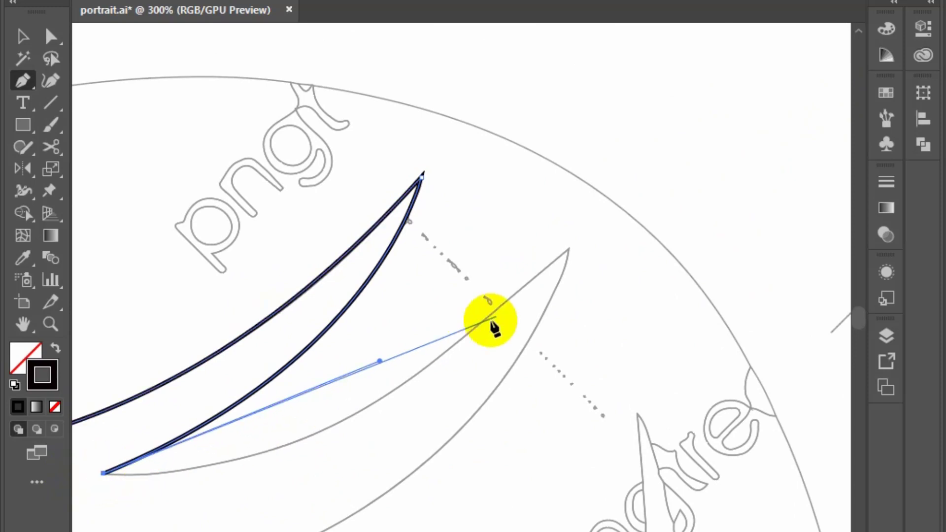
left_click_drag(568, 250, 690, 113)
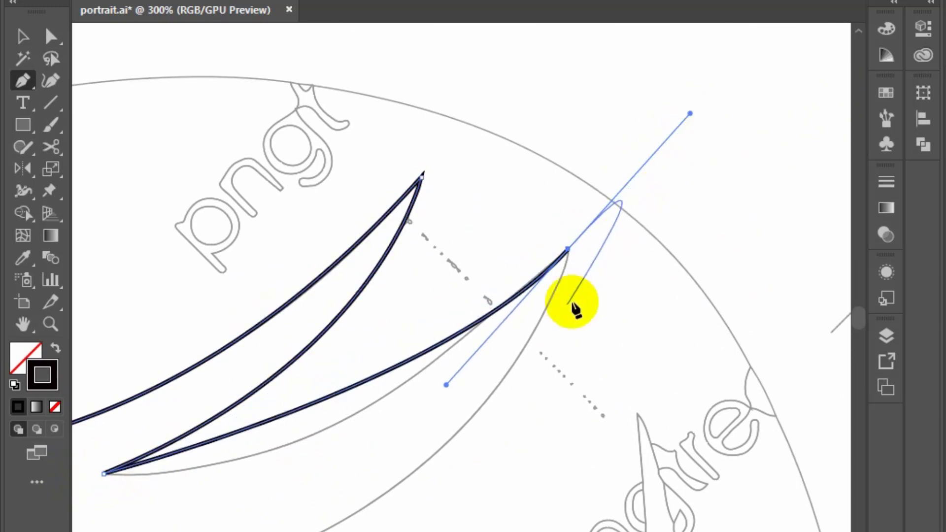
mouse_move(446, 385)
left_mouse_down()
mouse_move(304, 508)
mouse_move(345, 501)
left_mouse_up()
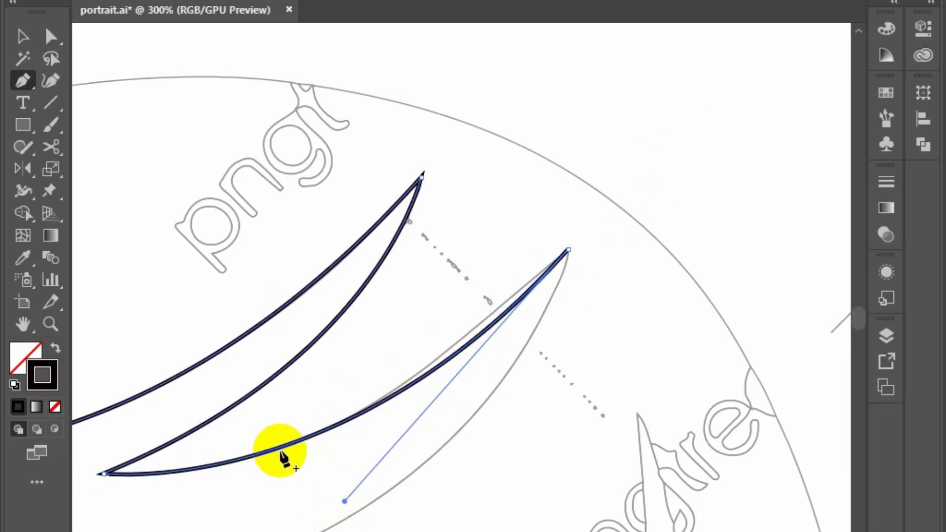
left_click(298, 441)
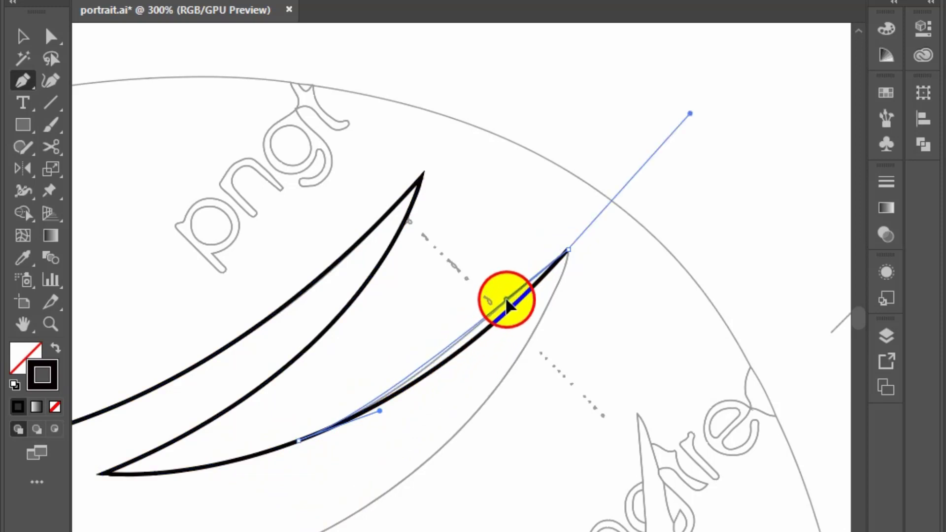
left_click_drag(506, 299, 435, 385)
left_click_drag(380, 410, 418, 389)
- Complete the second strand's tip and curve its closing edge along the hairline
key("ctrl+minus")
key("ctrl+minus")
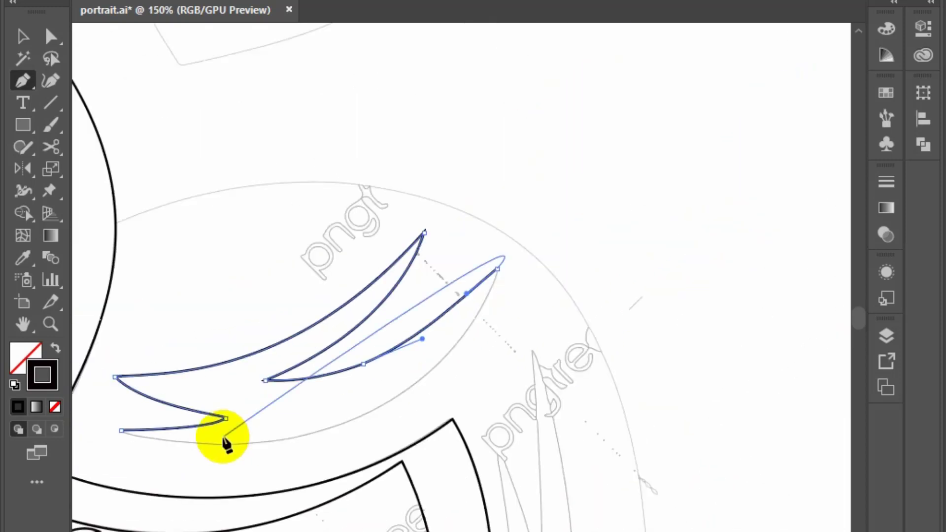
left_click_drag(121, 430, 90, 421)
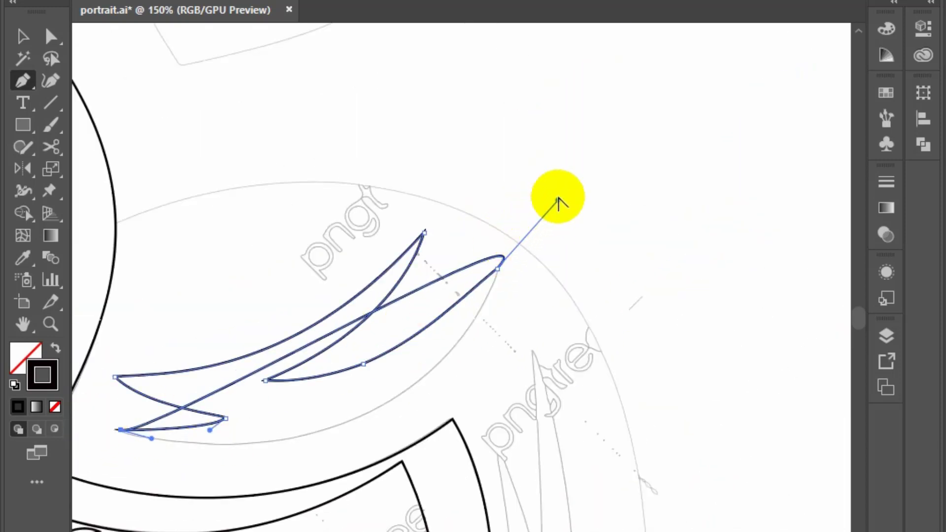
left_click_drag(558, 202, 430, 484)
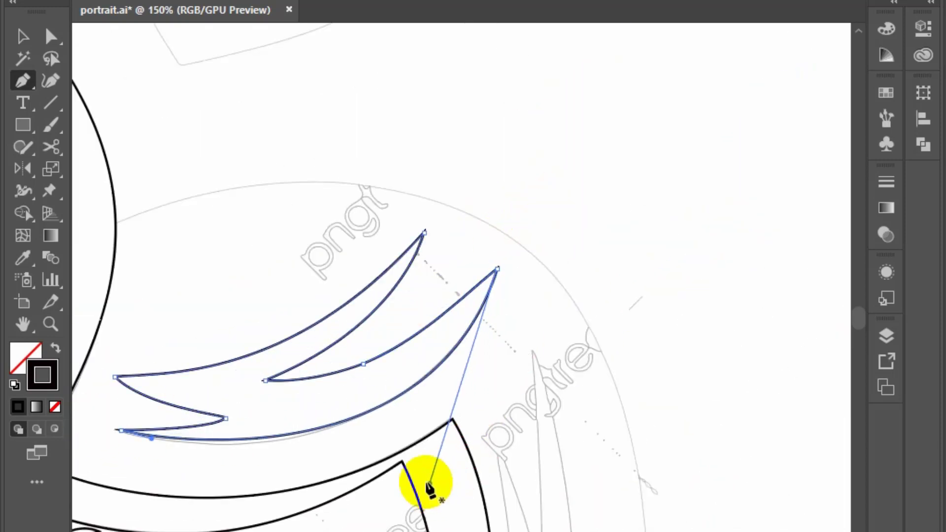
left_click_drag(151, 442, 161, 448)
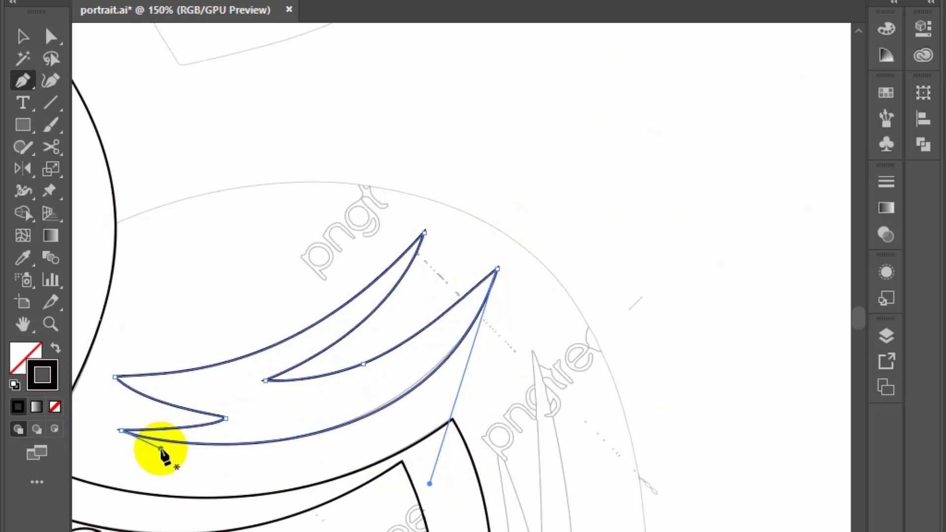
mouse_move(429, 485)
left_mouse_down()
mouse_move(416, 485)
mouse_move(542, 353)
mouse_move(567, 295)
left_mouse_up()
- Trace curved anchors down the hair strand beside the girl's right cheek
left_click_drag(581, 452, 615, 237)
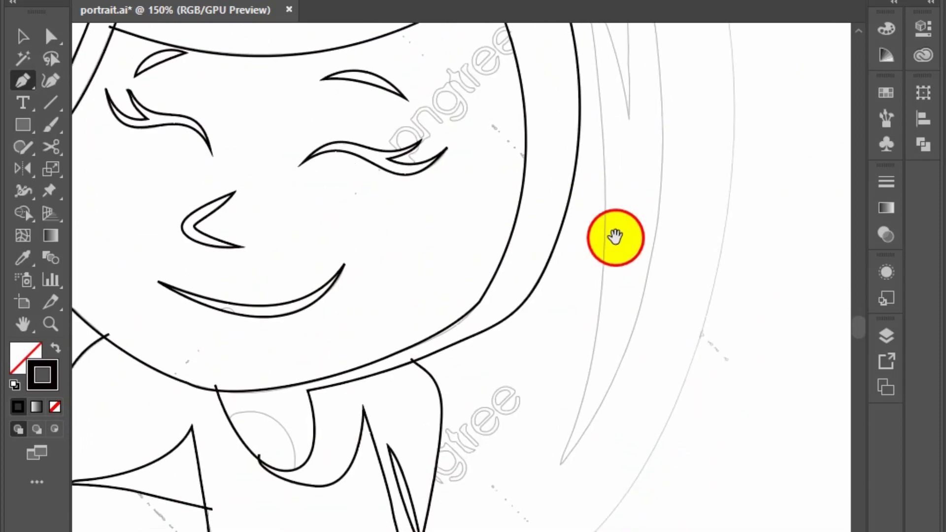
scroll(584, 426, "up", 5)
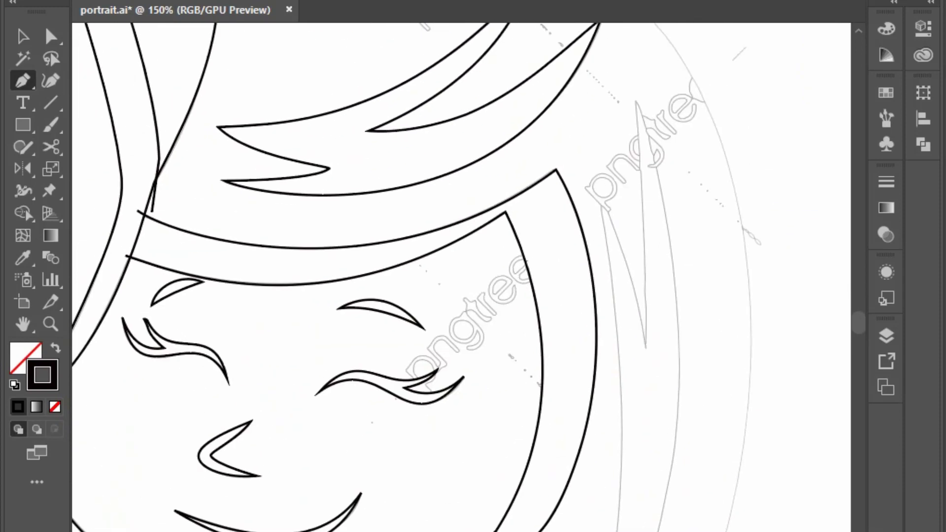
left_click_drag(600, 199, 594, 164)
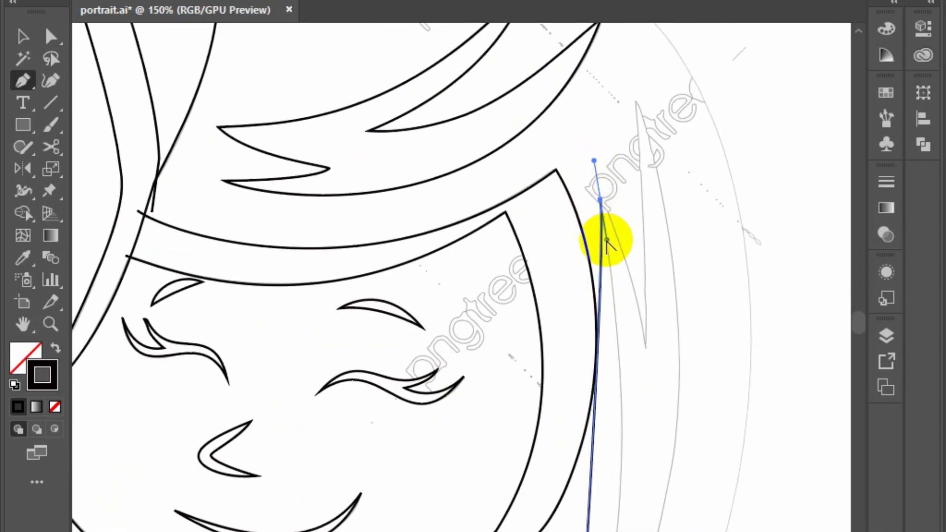
left_click_drag(606, 240, 632, 409)
left_click_drag(639, 517, 574, 243)
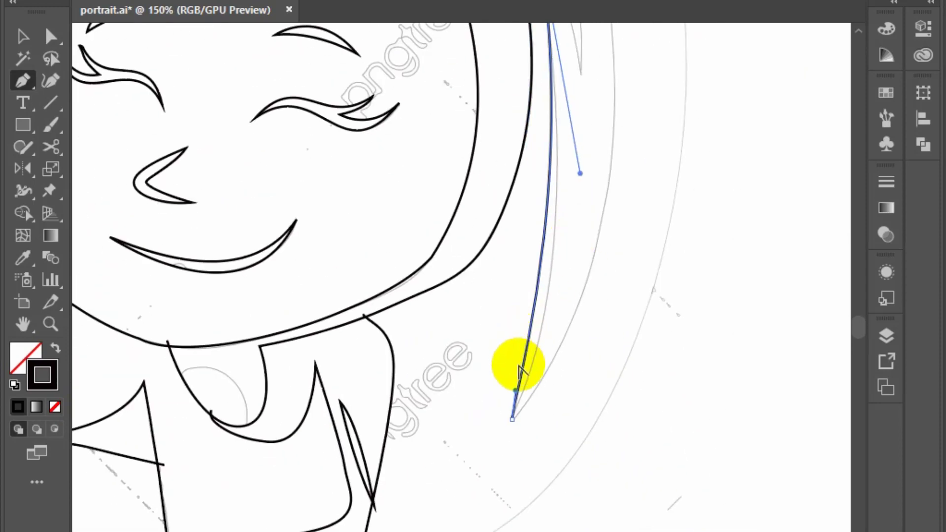
left_click_drag(512, 419, 515, 391)
left_click_drag(541, 347, 544, 321)
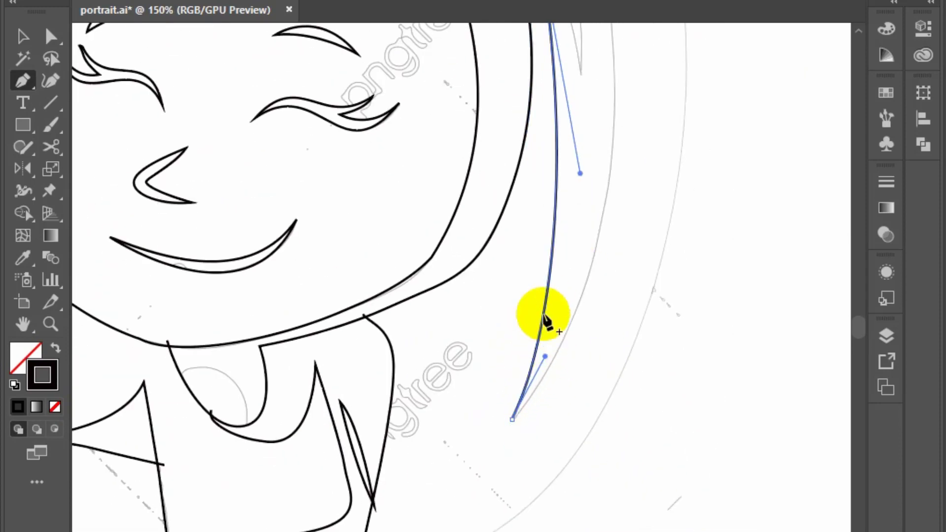
scroll(547, 345, "up", 6)
- Add the sharp strand tips, undo a stray spike point, and curve back to the start
left_click(544, 231)
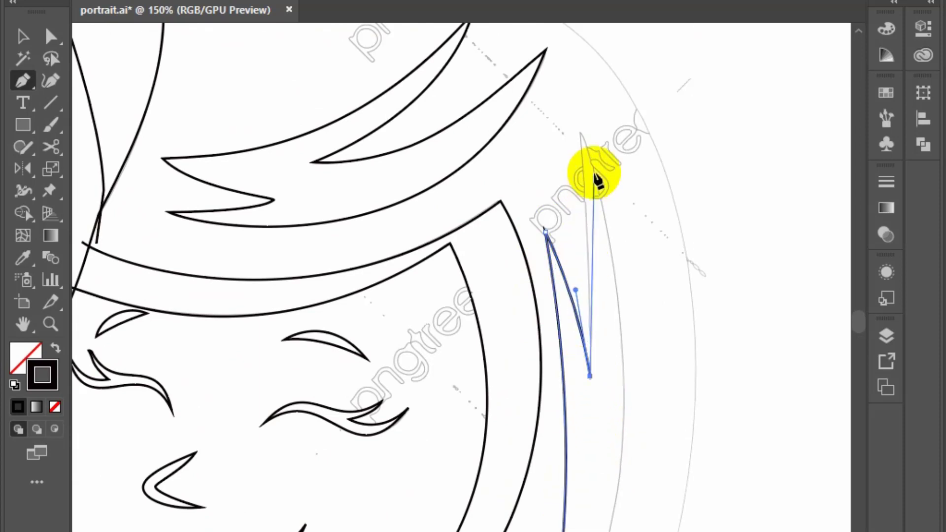
left_click(579, 132)
key("ctrl+z")
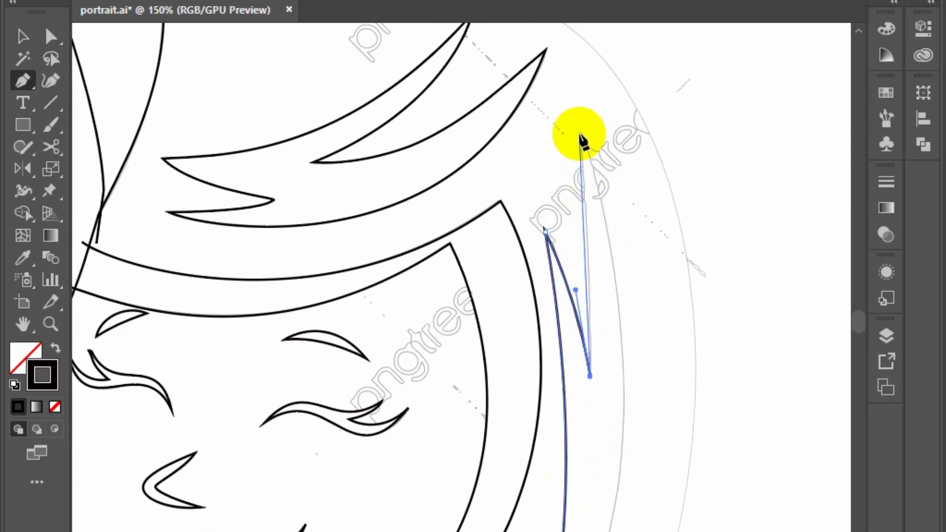
left_click_drag(572, 82, 582, 132)
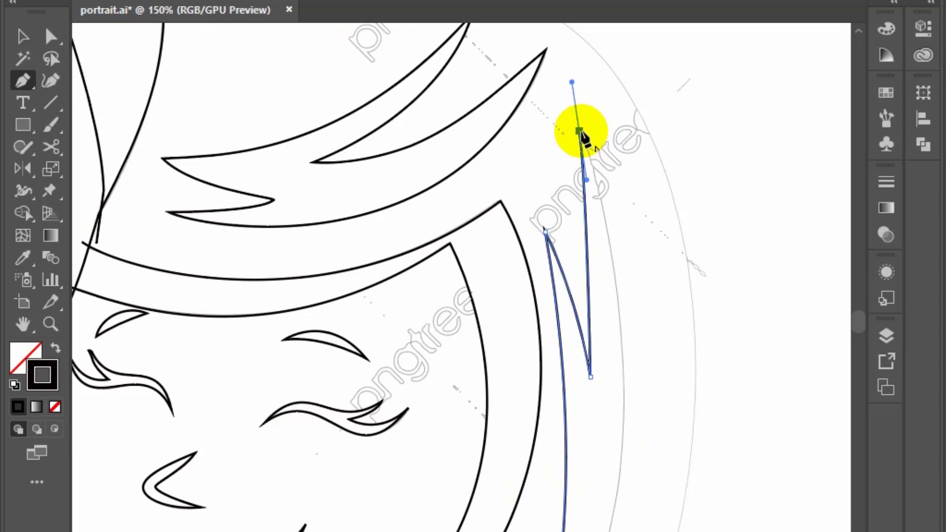
scroll(616, 131, "down", 5)
scroll(621, 324, "down", 2)
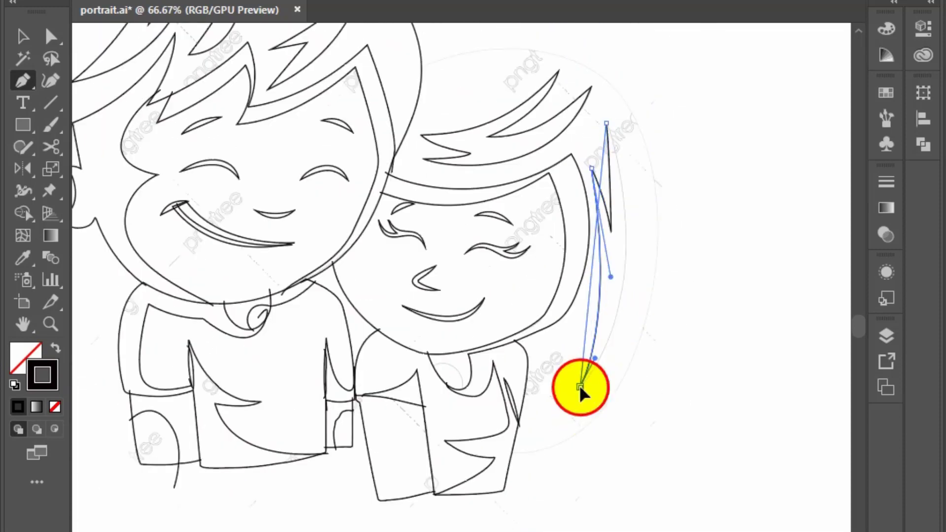
left_click_drag(580, 387, 495, 471)
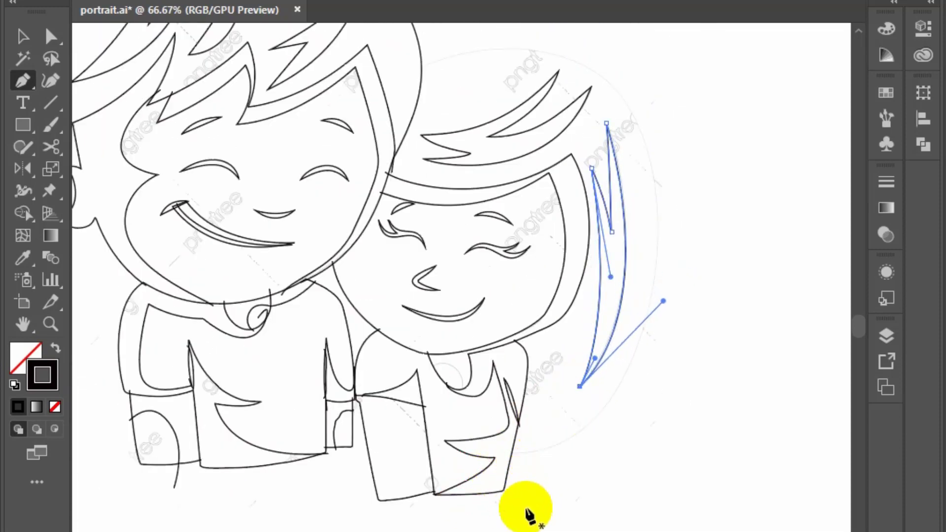
scroll(526, 514, "down", 1)
scroll(554, 401, "up", 3)
- Start the girl's outer hair outline at her shirt edge, curving up the hair's right side
mouse_move(558, 389)
left_mouse_down()
mouse_move(602, 386)
mouse_move(376, 523)
left_mouse_up()
left_click_drag(579, 330, 704, 117)
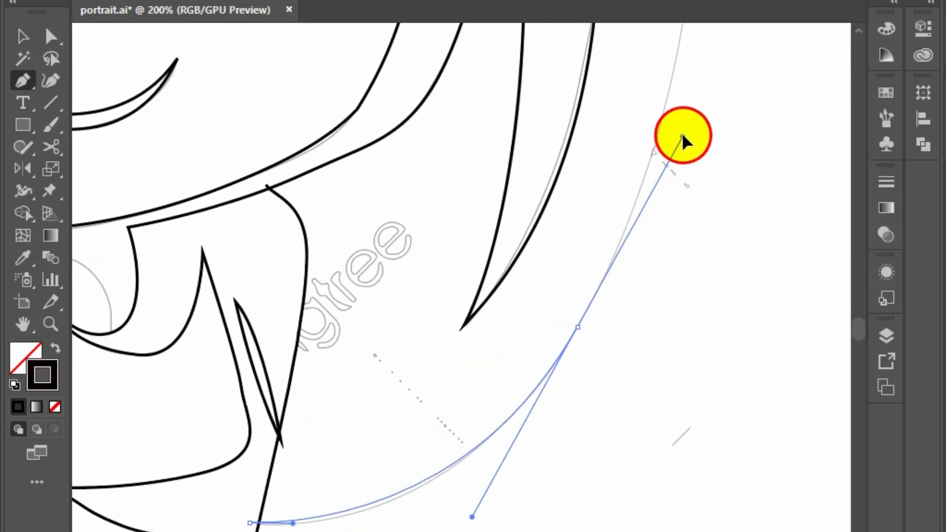
scroll(704, 116, "up", 3)
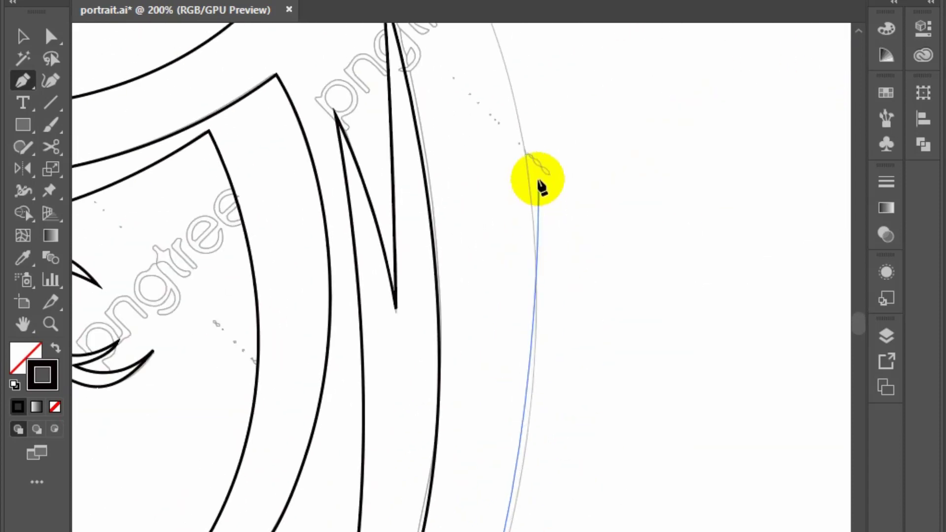
mouse_move(539, 186)
left_mouse_down()
mouse_move(526, 160)
mouse_move(545, 298)
left_mouse_up()
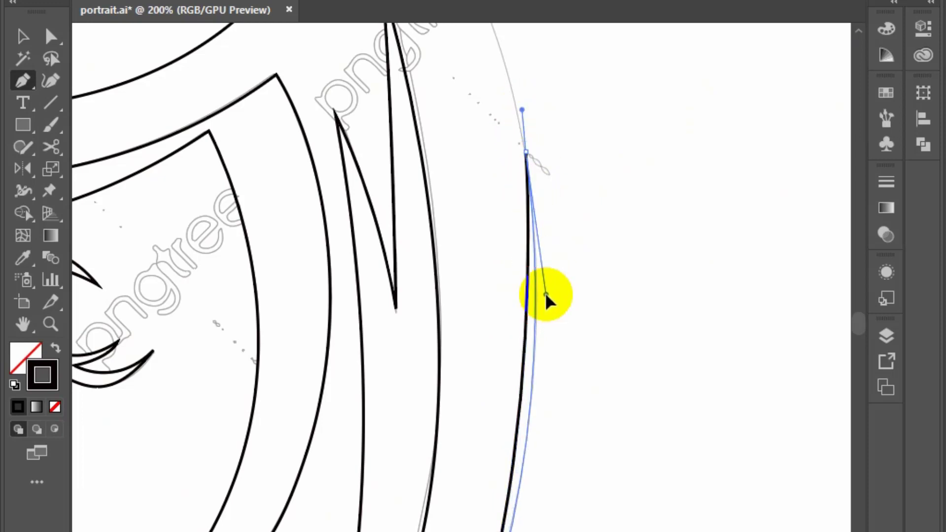
- Continue the hair outline over the crown, evening out the curve and heading down the top-left
scroll(545, 291, "up", 2)
scroll(547, 205, "up", 3)
scroll(581, 487, "up", 5)
scroll(581, 488, "left", 3)
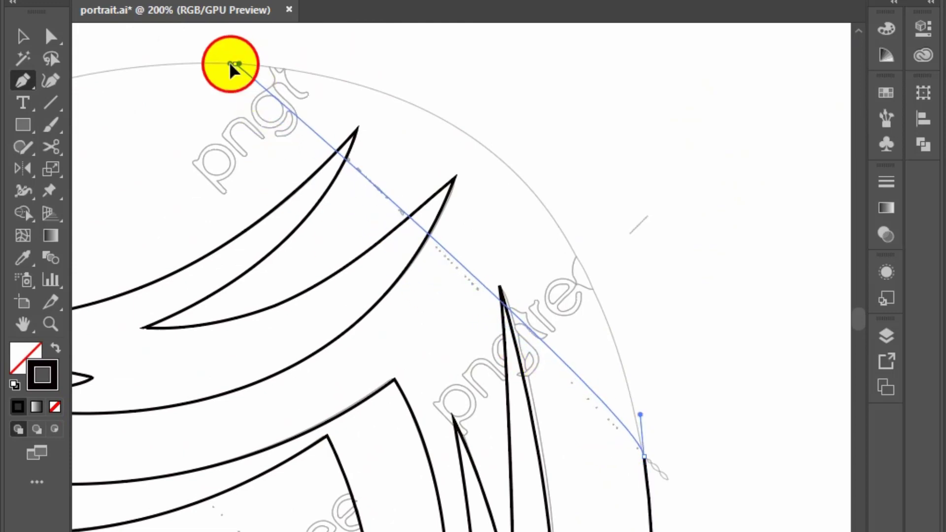
left_click_drag(230, 64, 610, 85)
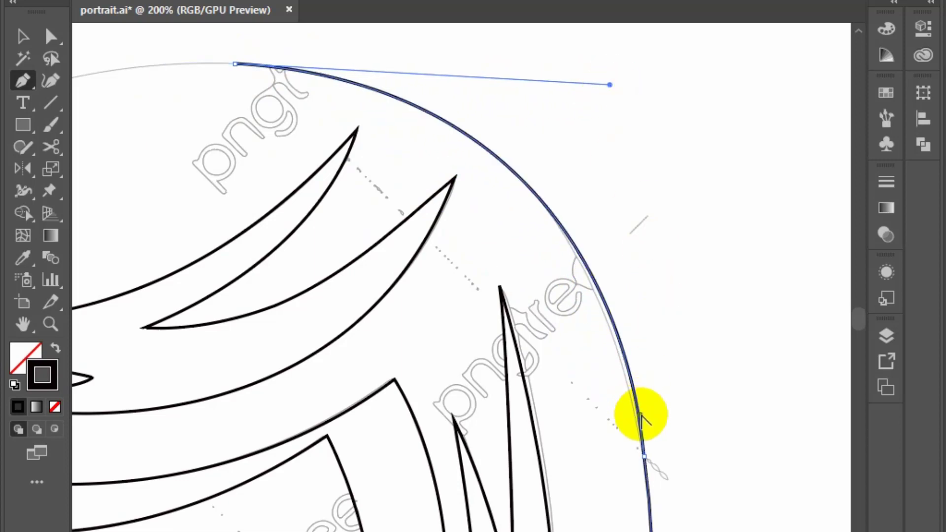
left_click(621, 357)
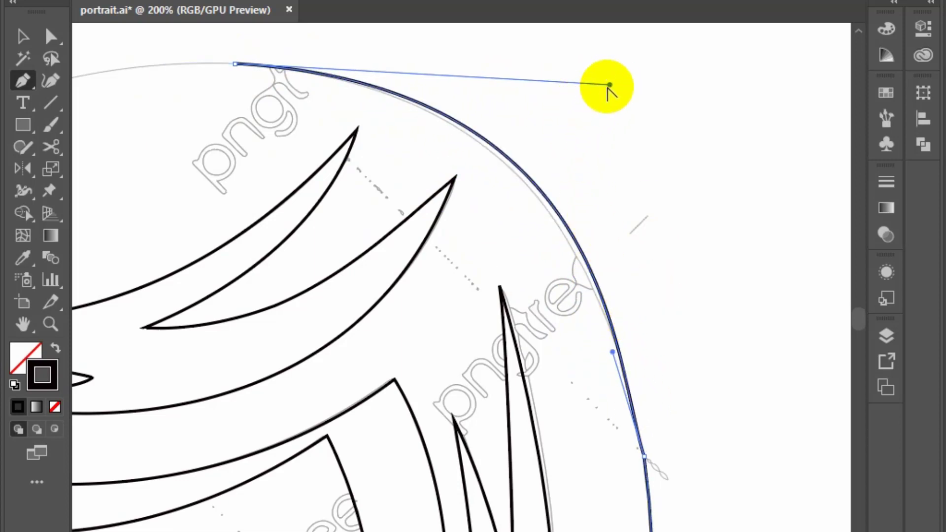
left_click_drag(609, 85, 599, 92)
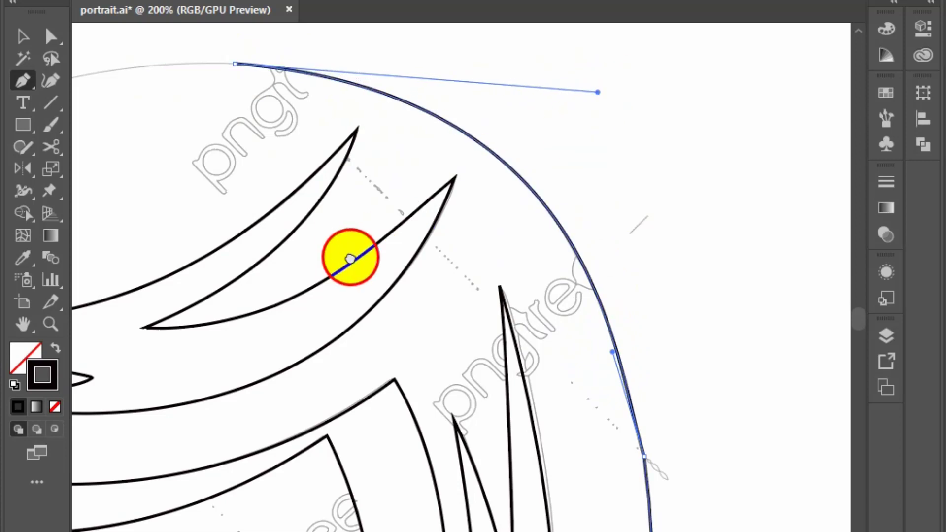
left_click_drag(351, 258, 689, 250)
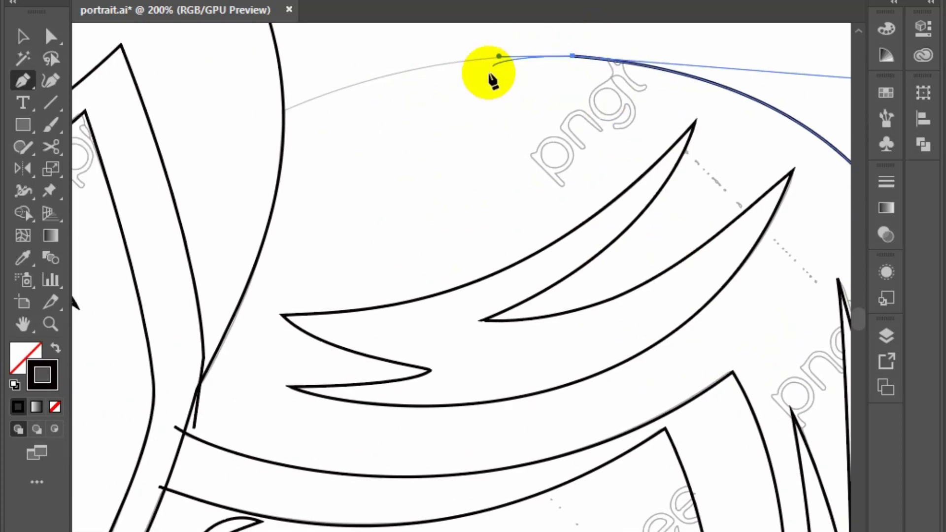
left_click_drag(275, 114, 147, 168)
scroll(169, 180, "down", 2)
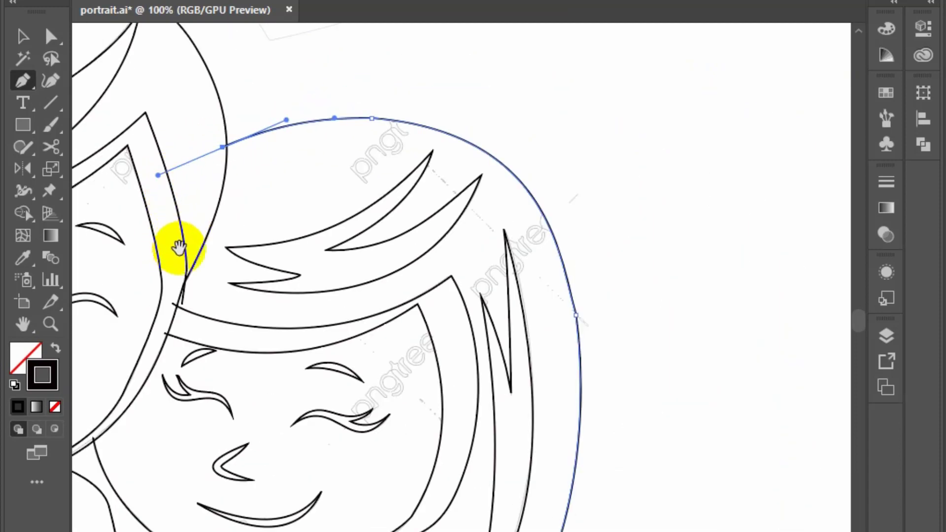
scroll(492, 190, "down", 2)
scroll(549, 272, "up", 2)
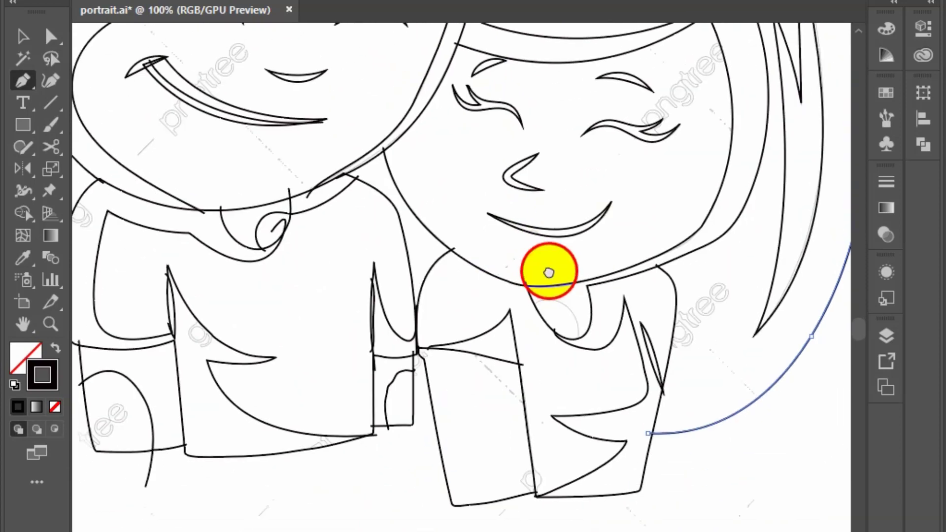
scroll(549, 272, "down", 2)
- Zoom out and marquee-select all of the couple's traced line art with the Selection tool
key("ctrl+minus")
key("ctrl+minus")
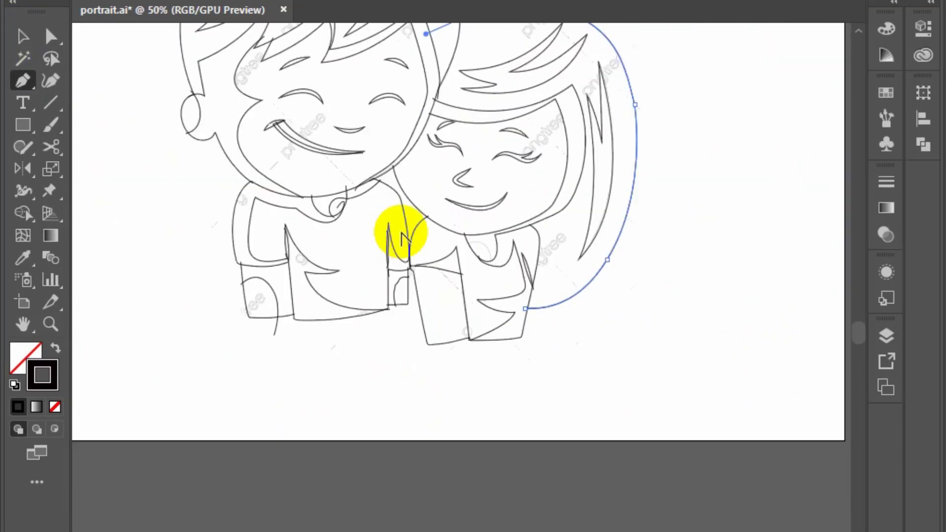
scroll(422, 237, "up", 3)
left_click(23, 37)
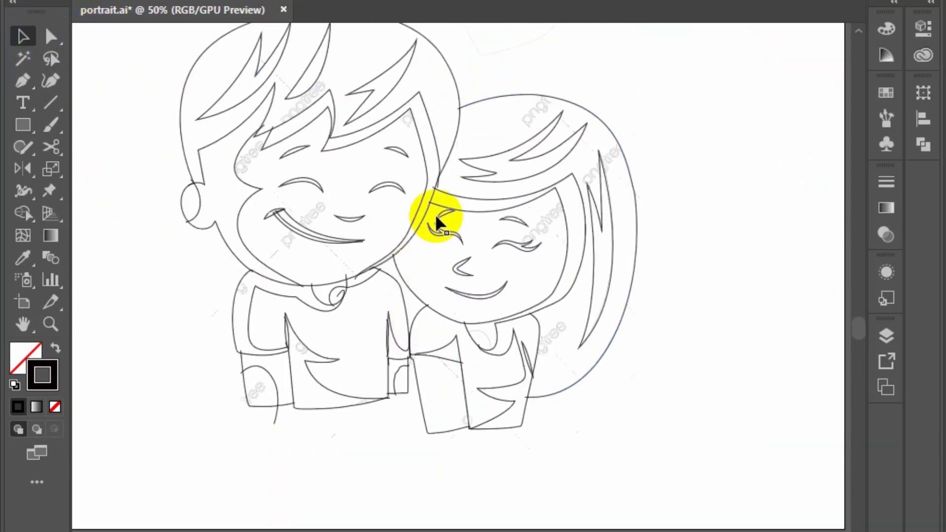
scroll(436, 217, "up", 2)
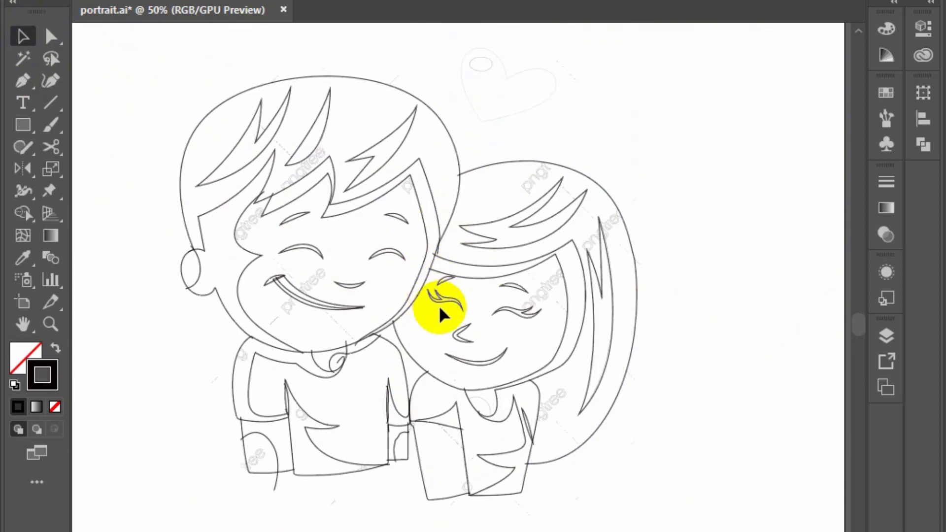
mouse_move(156, 42)
left_mouse_down()
mouse_move(450, 473)
mouse_move(591, 515)
left_mouse_up()
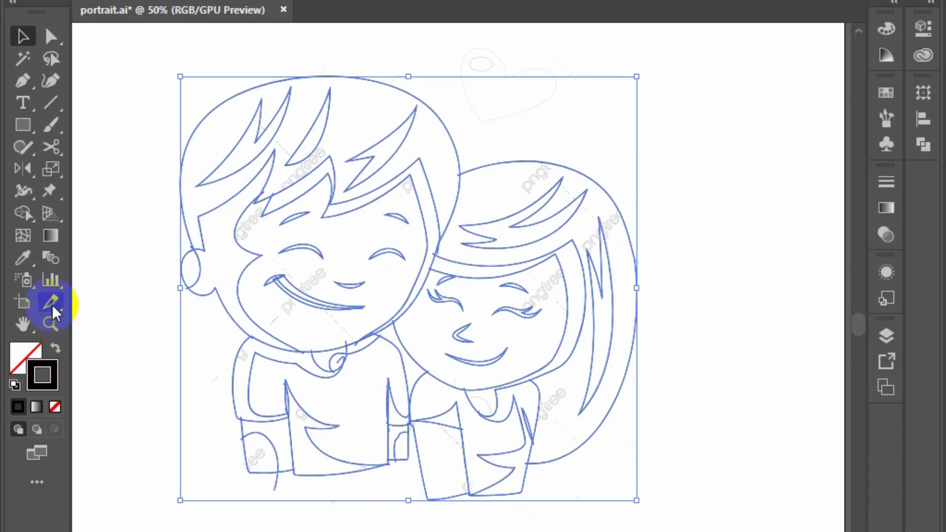
- With Shape Builder, black fill and no stroke, merge the boy's hair and its strand gaps
left_click(22, 212)
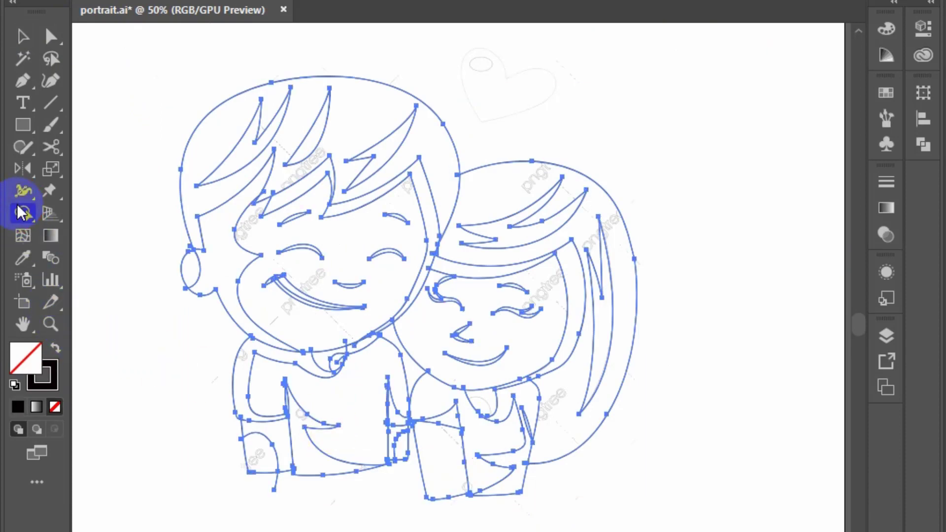
left_click(56, 348)
left_click_drag(140, 306, 254, 333)
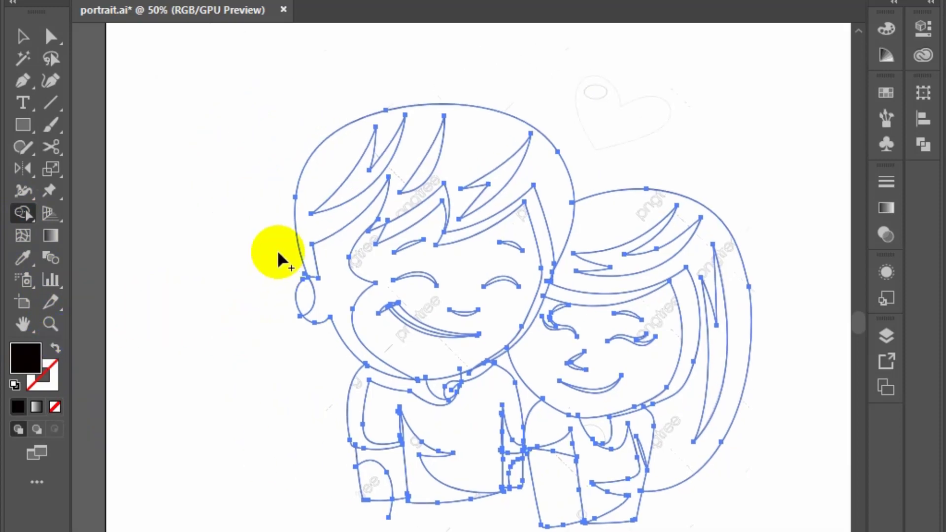
left_click(310, 180)
left_click(347, 187)
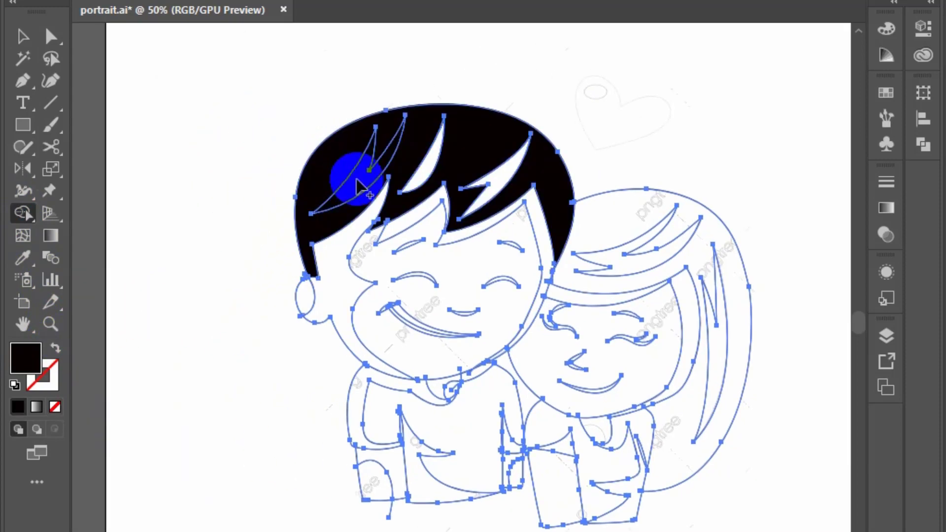
left_click(390, 158)
left_click(433, 158)
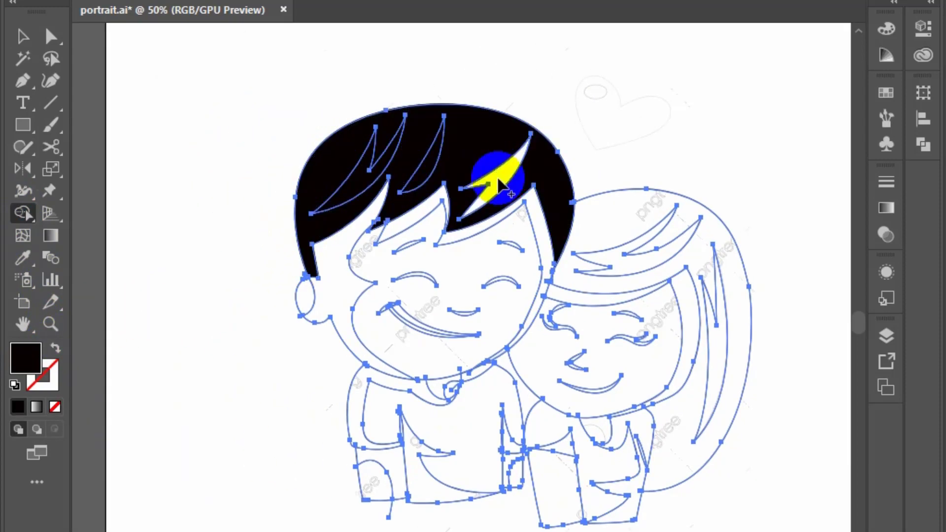
left_click_drag(498, 185, 496, 196)
scroll(352, 237, "up", 1)
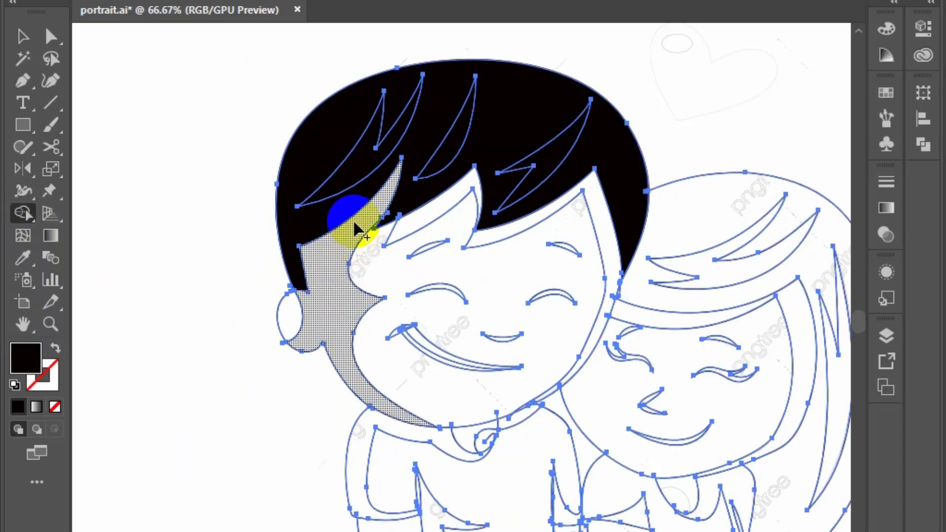
left_click_drag(354, 224, 623, 313)
- Fill the boy's face and ear, and the girl's face and hair strands, black
left_click(458, 335)
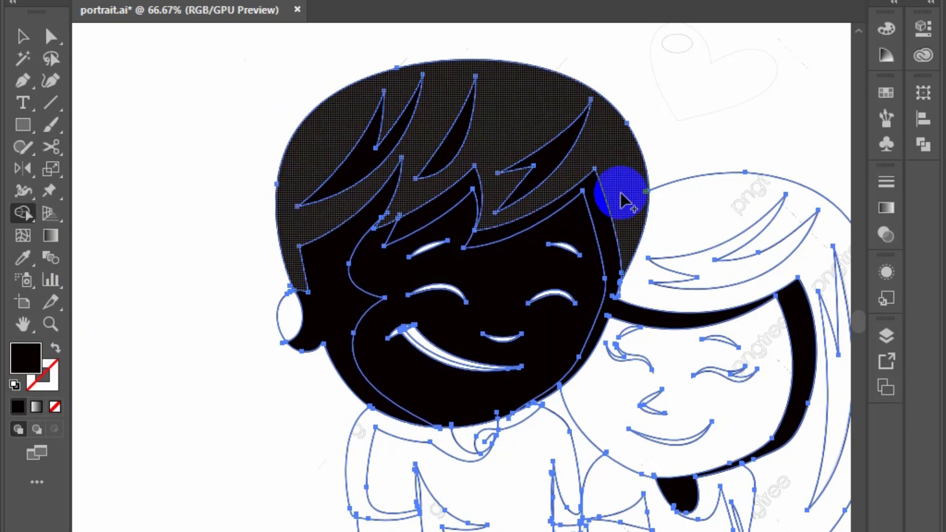
left_click(286, 327)
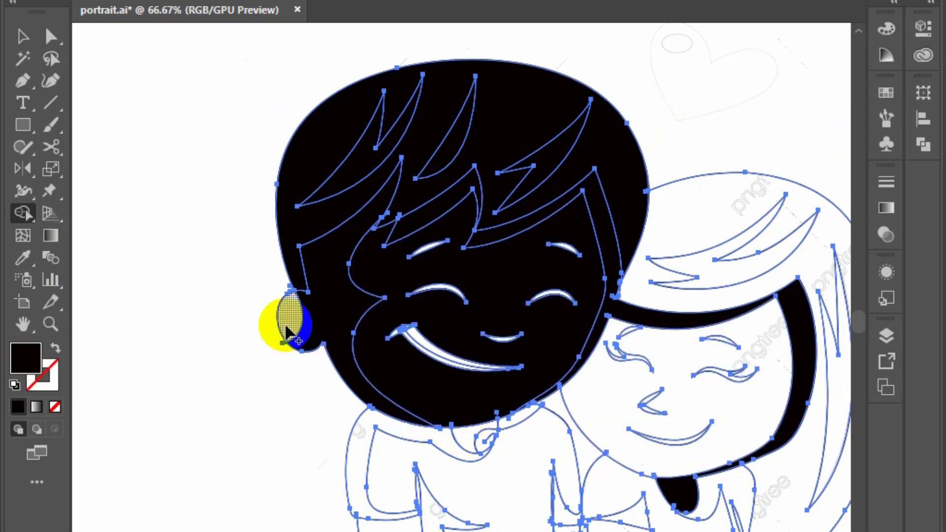
left_click(672, 412)
mouse_move(717, 202)
left_mouse_down()
mouse_move(704, 298)
mouse_move(711, 274)
left_mouse_up()
left_click_drag(724, 331, 545, 306)
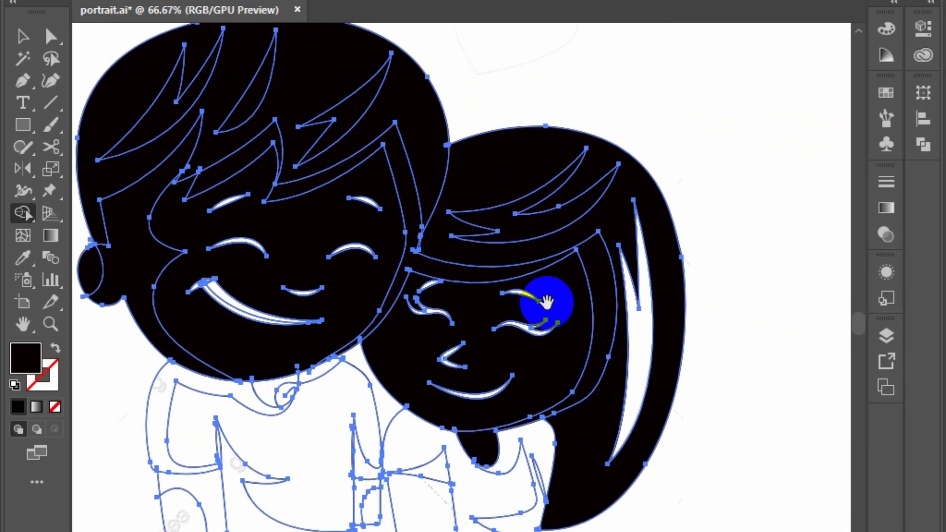
left_click(641, 332)
- Merge the boy's shoulder, sleeve, shirt gaps and collar regions into the black fill
mouse_move(487, 452)
left_mouse_down()
mouse_move(625, 386)
mouse_move(627, 405)
mouse_move(628, 397)
left_mouse_up()
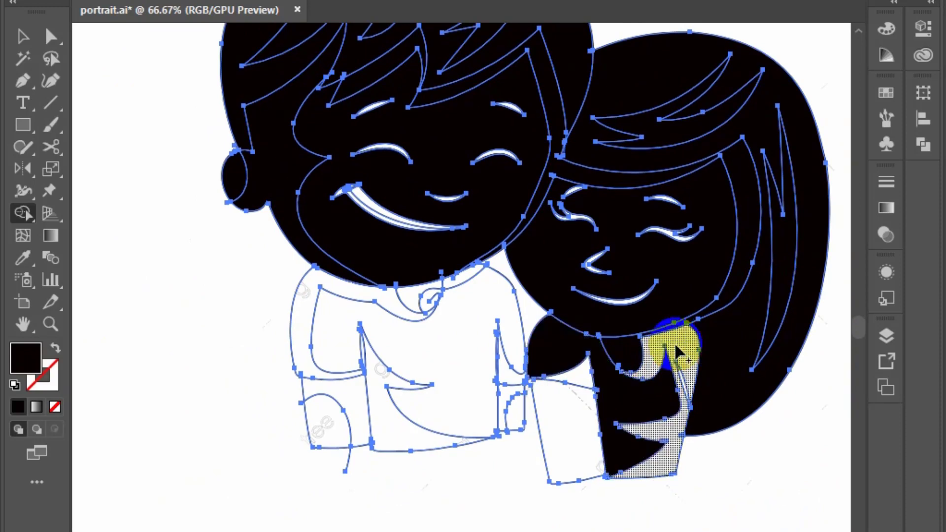
left_click_drag(666, 342, 641, 435)
left_click_drag(576, 438, 551, 401)
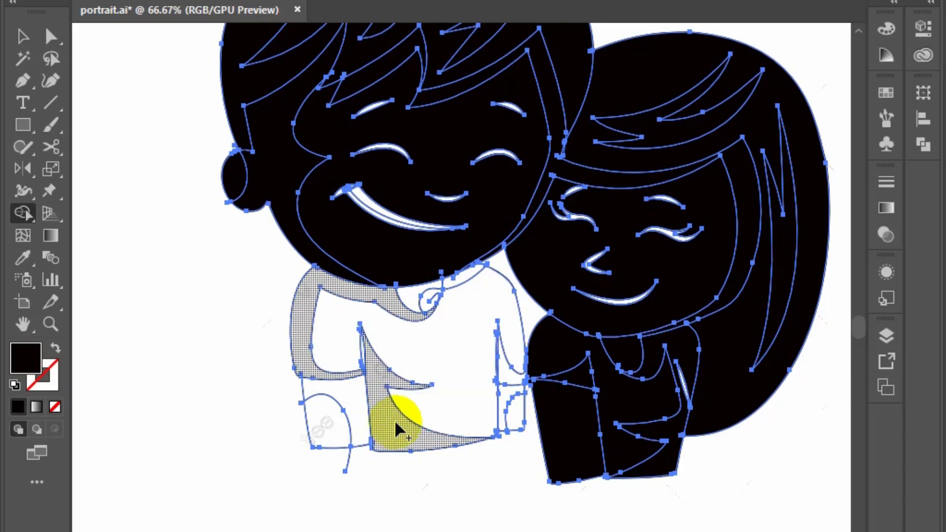
left_click_drag(443, 386, 466, 383)
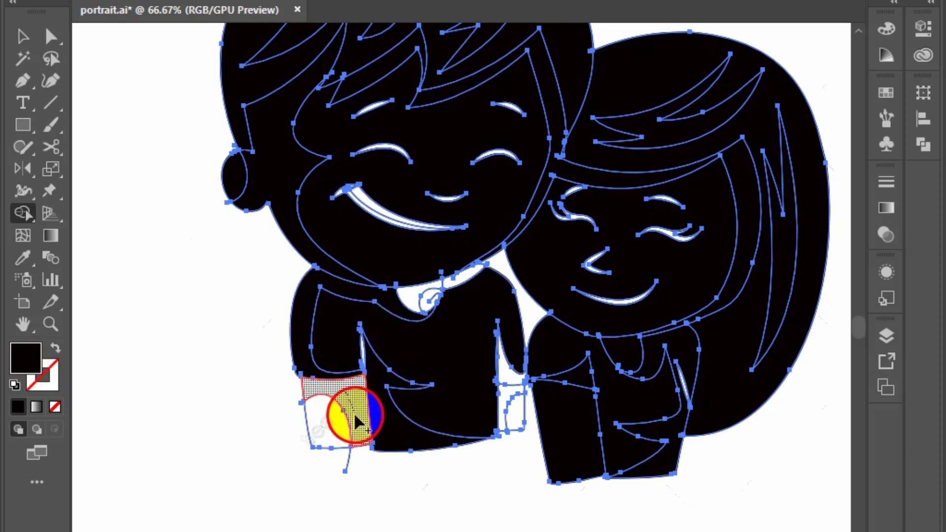
scroll(521, 416, "up", 3)
mouse_move(521, 415)
left_mouse_down()
mouse_move(496, 416)
mouse_move(460, 376)
left_mouse_up()
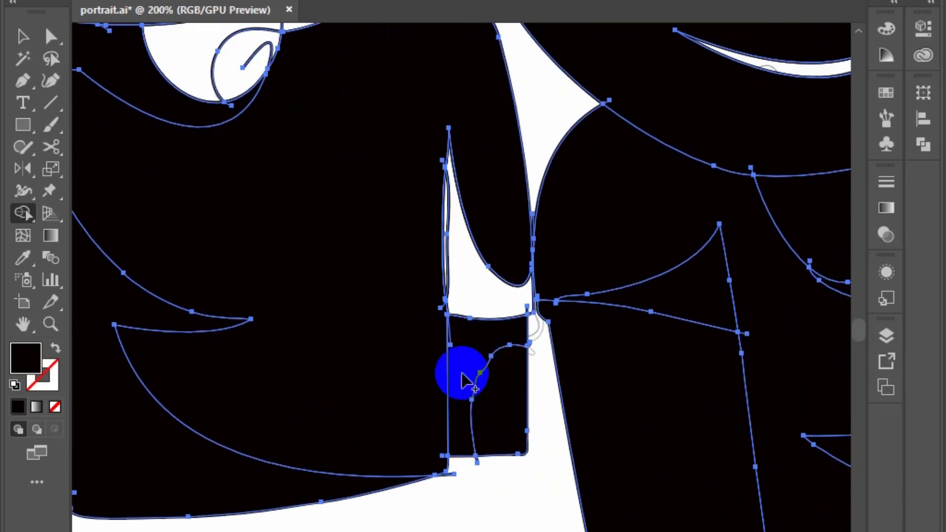
left_click(474, 296)
scroll(480, 296, "down", 1)
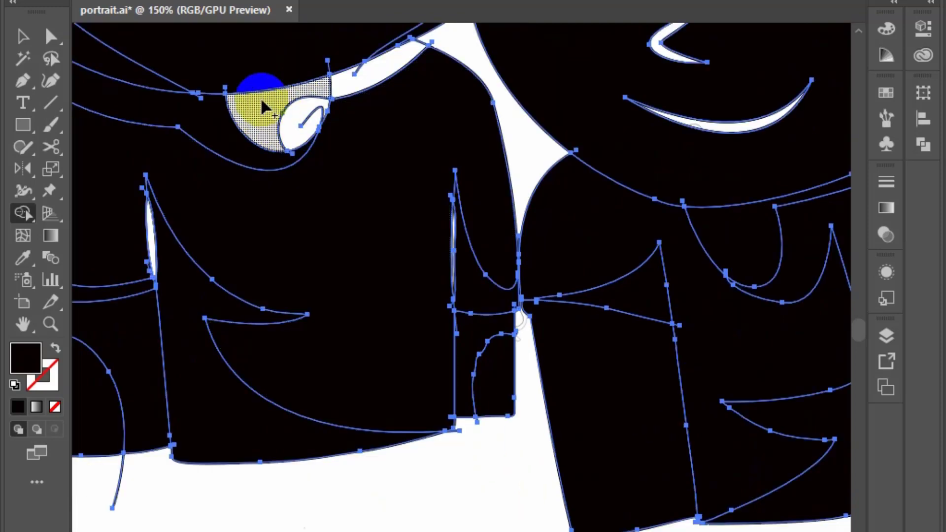
left_click_drag(419, 34, 355, 80)
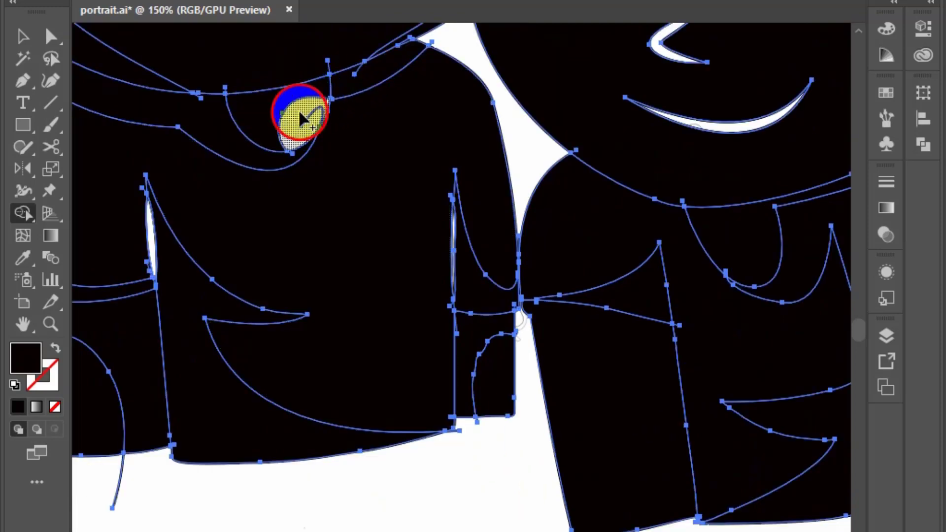
left_click(315, 121)
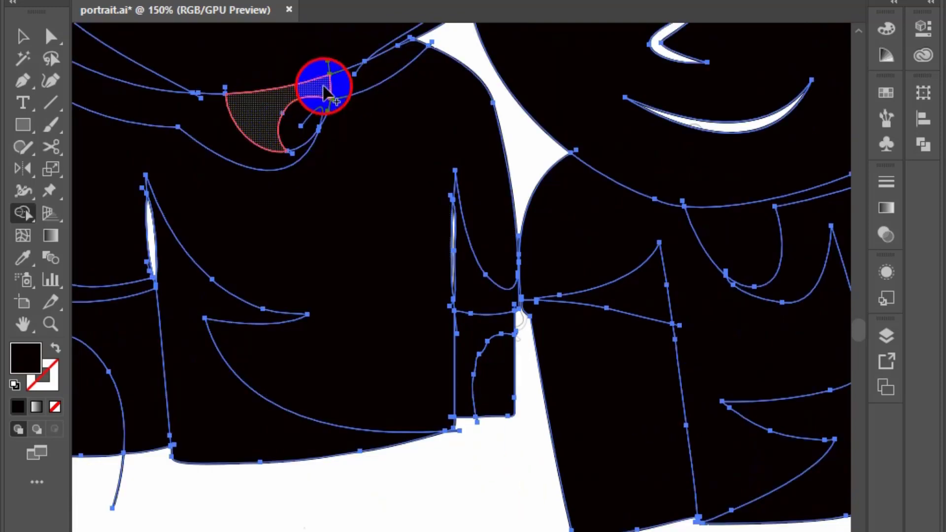
left_click(325, 93)
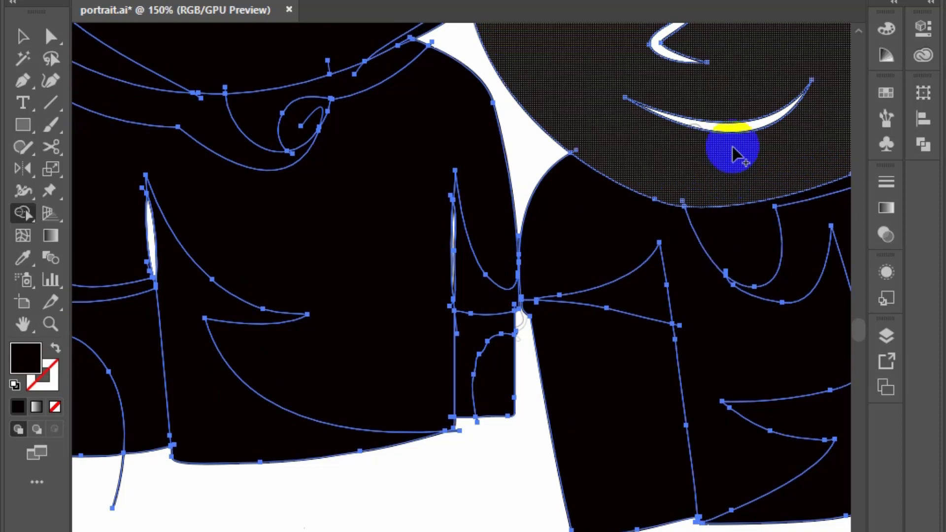
- Fill the girl's mouth crescent, both eyes and eyebrow black
left_click(744, 132)
left_click_drag(708, 138, 630, 386)
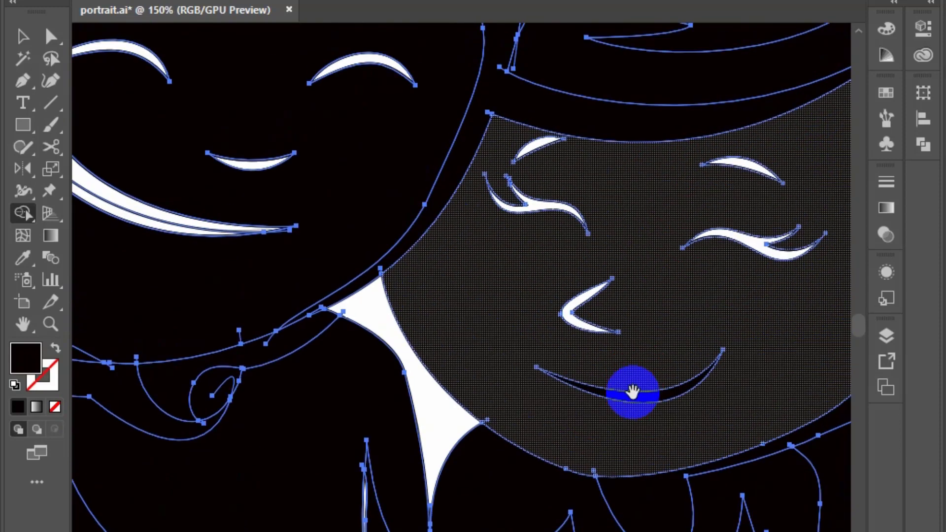
left_click(756, 244)
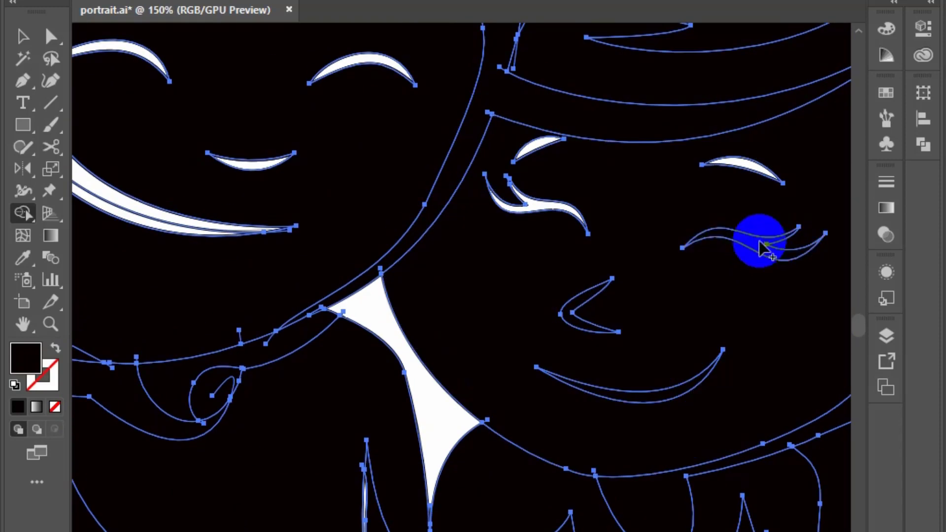
left_click(746, 167)
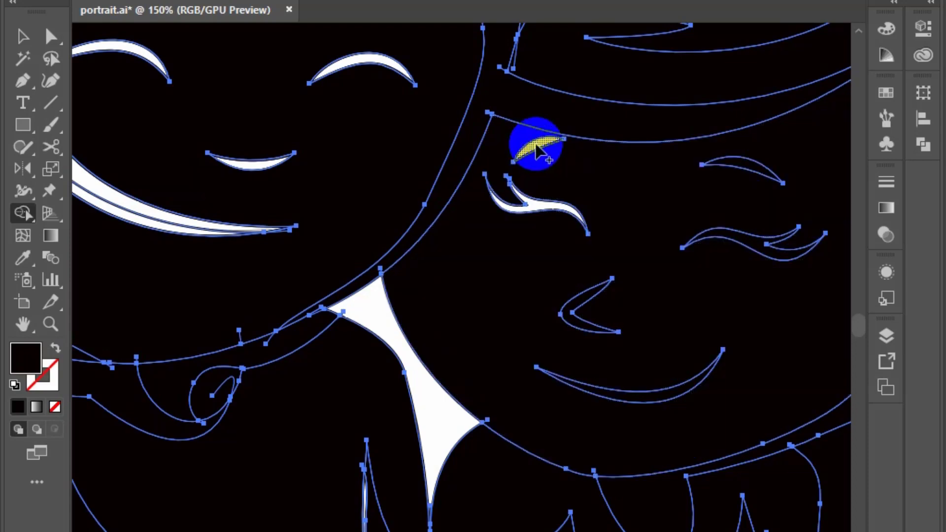
left_click(537, 147)
- Fill the boy's eyes, both eyebrows, mouth and both bands of teeth black
left_click(555, 210)
left_click_drag(406, 205, 678, 280)
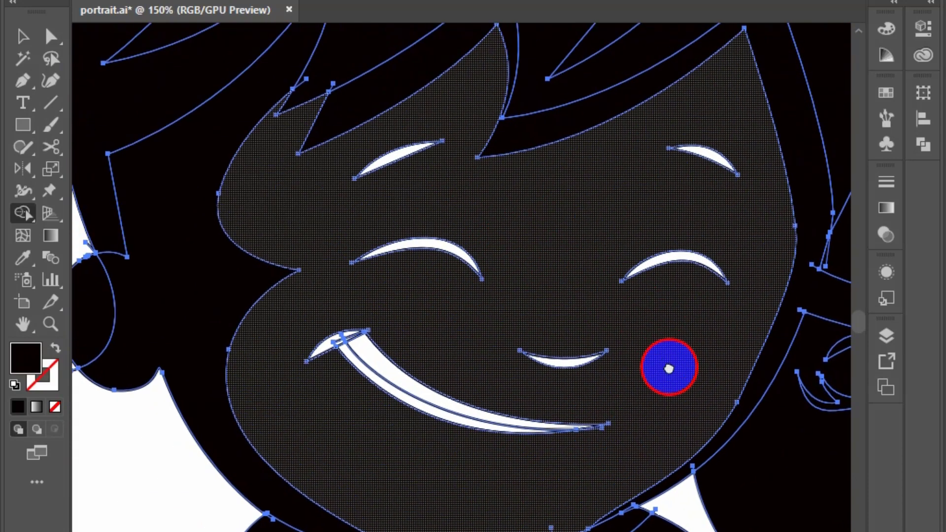
left_click(674, 277)
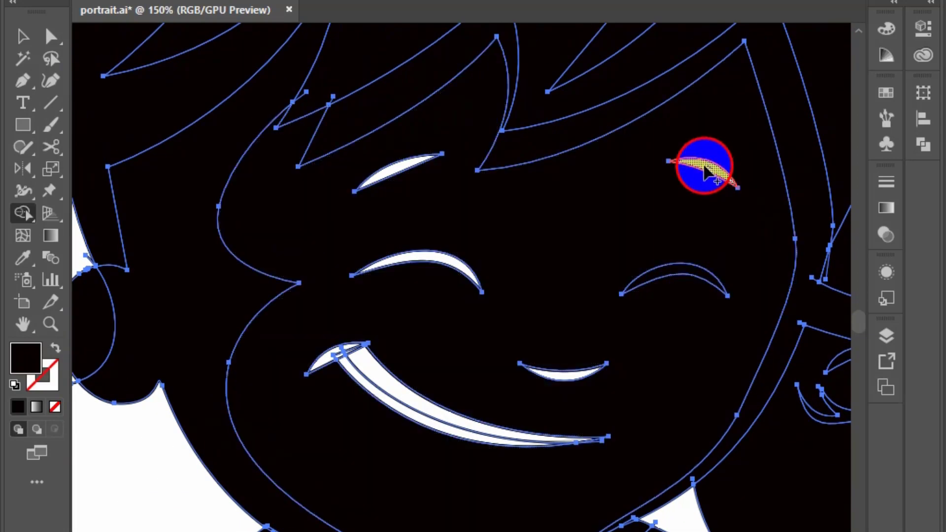
left_click(704, 170)
left_click(406, 168)
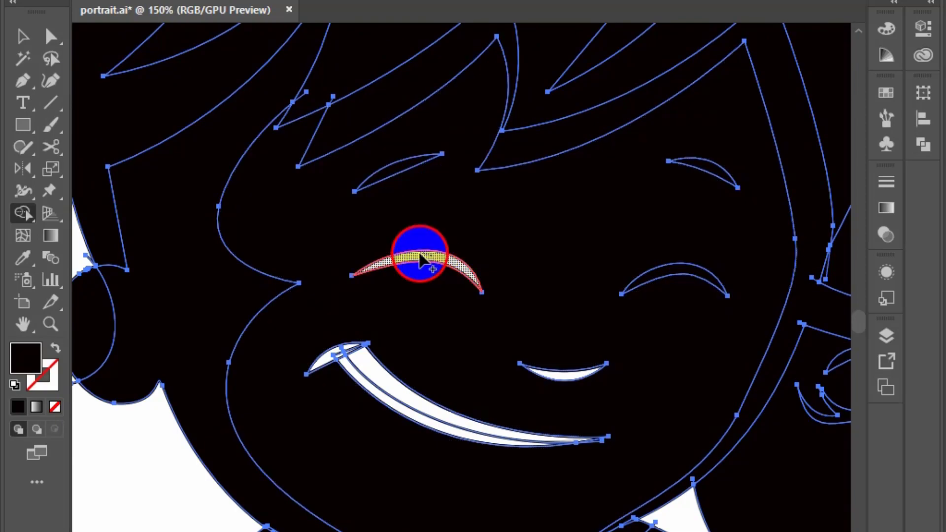
left_click(420, 257)
left_click(566, 367)
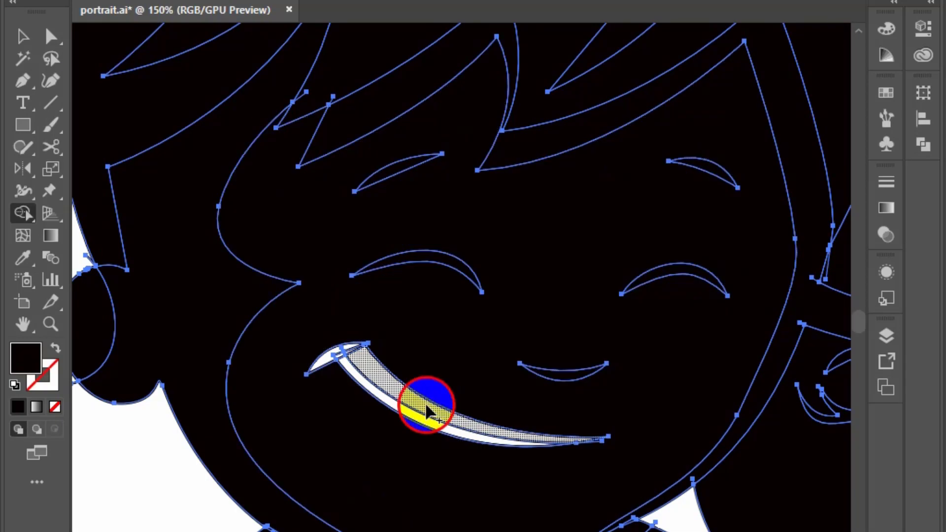
left_click(425, 405)
left_click(414, 421)
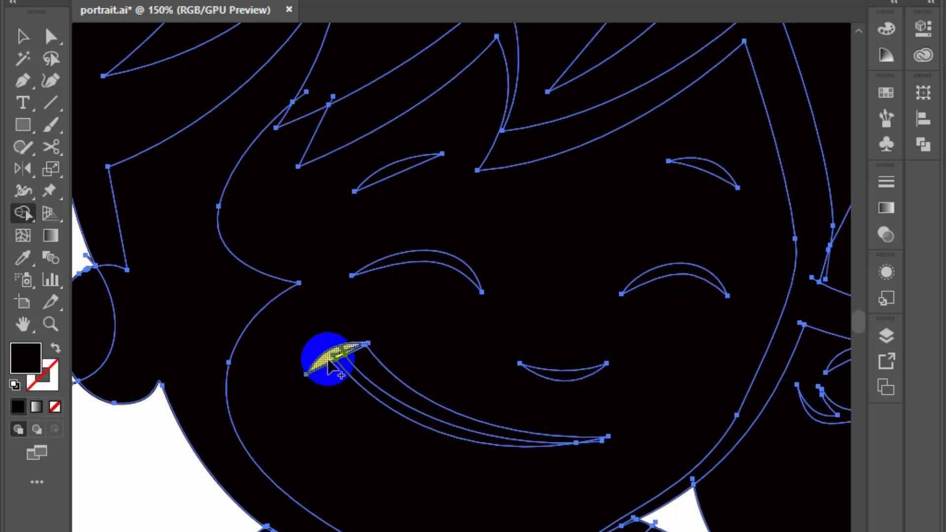
scroll(345, 357, "up", 3)
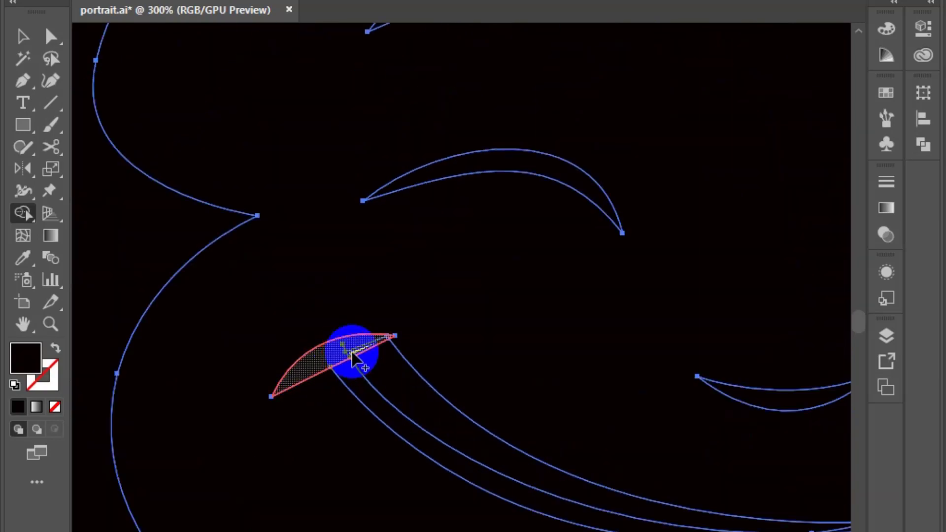
scroll(350, 364, "down", 5)
scroll(351, 365, "up", 8)
scroll(353, 320, "up", 1)
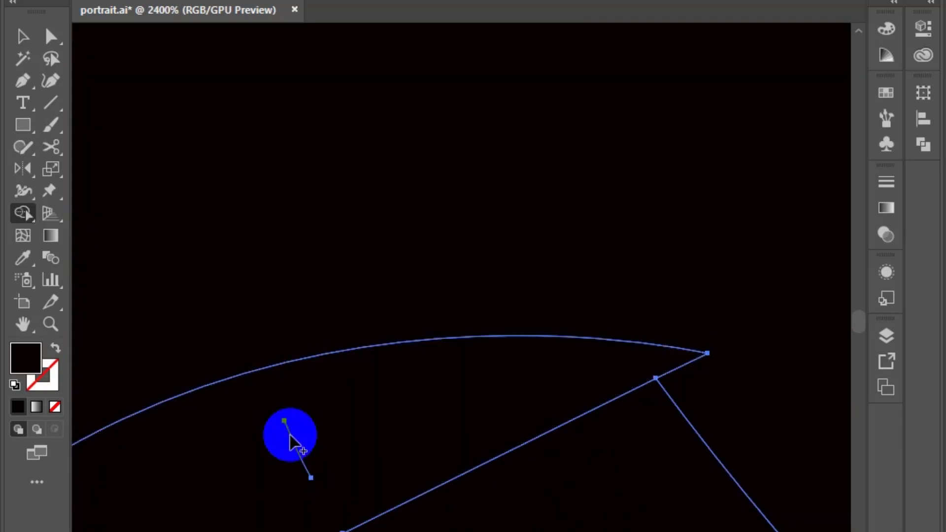
scroll(322, 477, "down", 3)
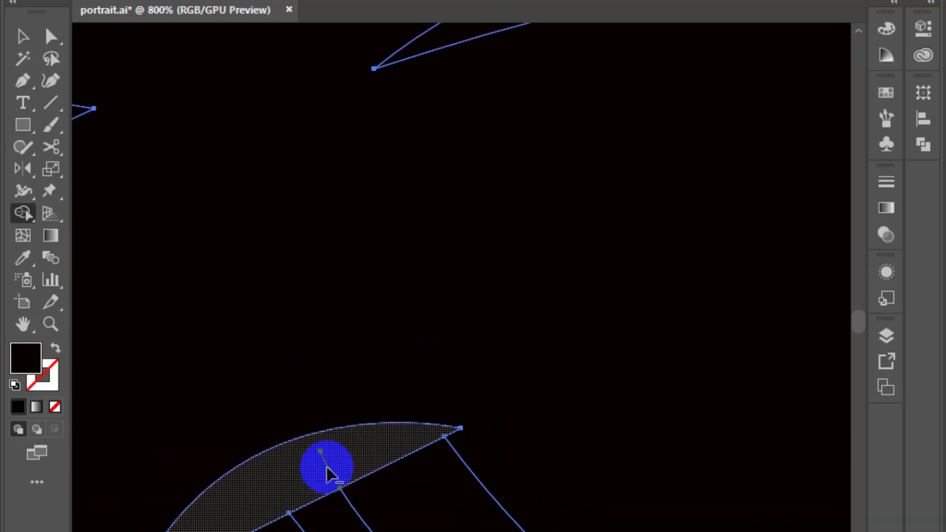
scroll(323, 477, "down", 6)
scroll(455, 476, "down", 3)
scroll(455, 476, "up", 3)
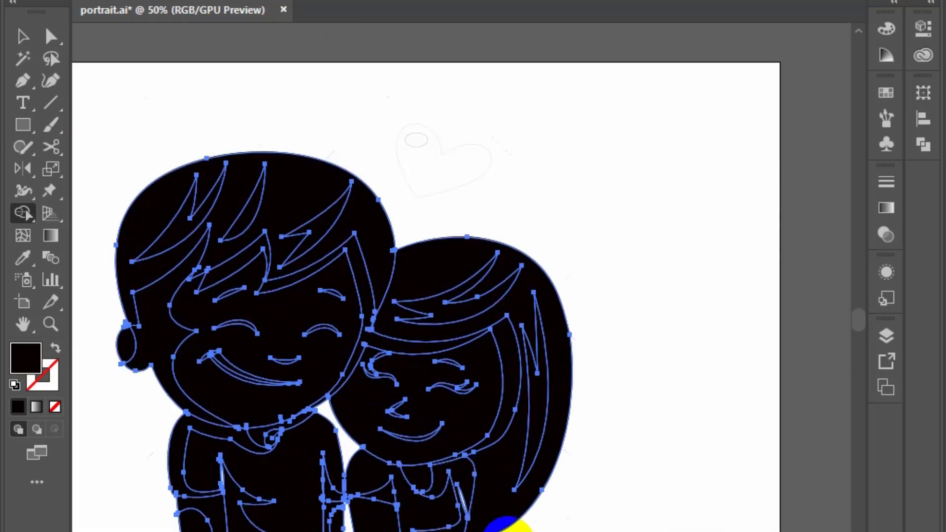
- Zoom in on the boy's shirt and drag a small selection there with the Selection tool
left_click_drag(496, 524, 590, 453)
scroll(303, 424, "up", 4)
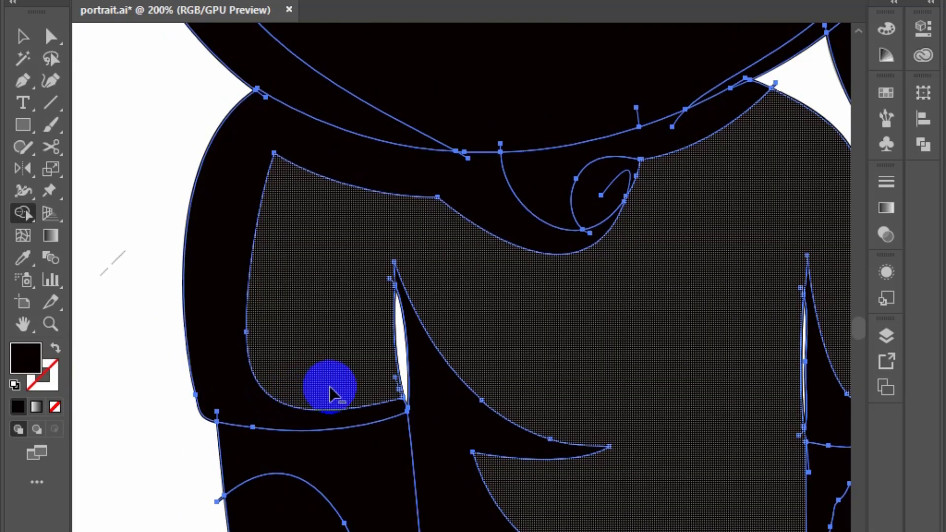
scroll(340, 395, "down", 2)
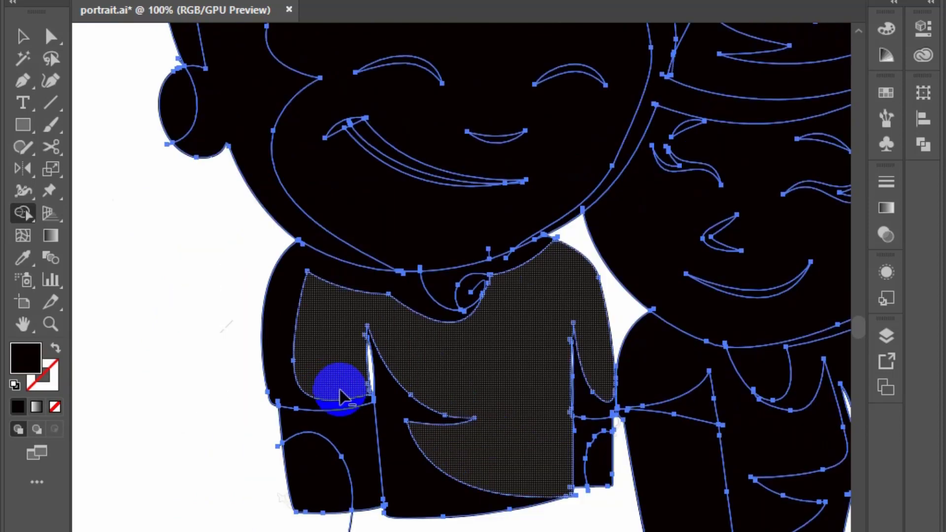
scroll(335, 384, "down", 1)
scroll(767, 433, "up", 1)
scroll(767, 432, "up", 2)
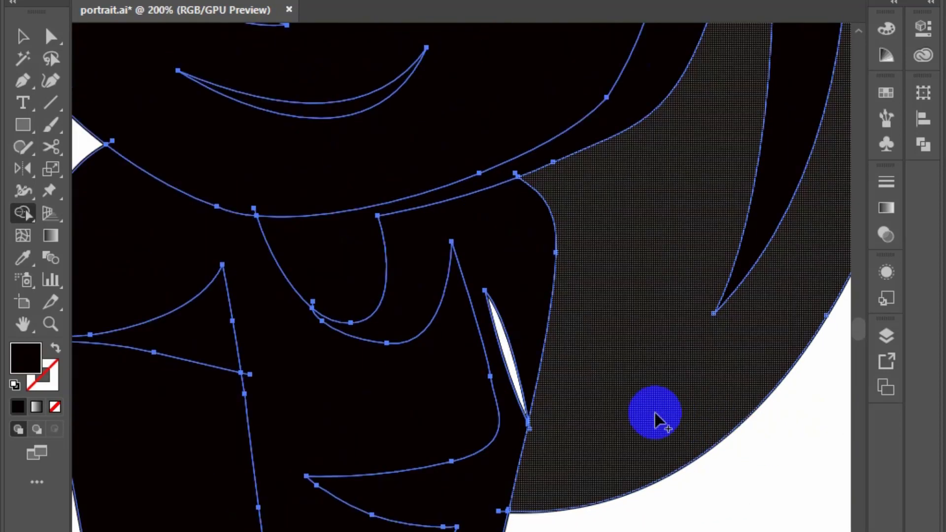
scroll(565, 512, "down", 1)
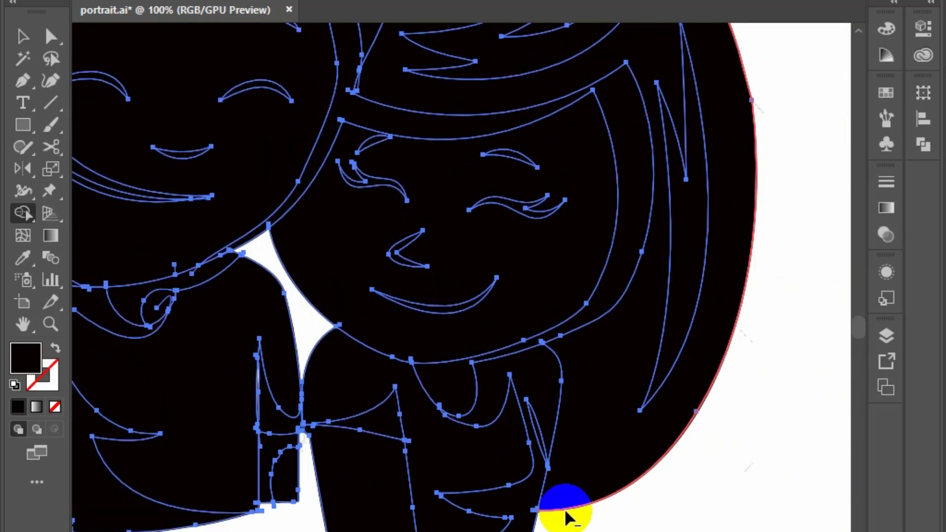
scroll(566, 513, "down", 1)
scroll(565, 510, "down", 1)
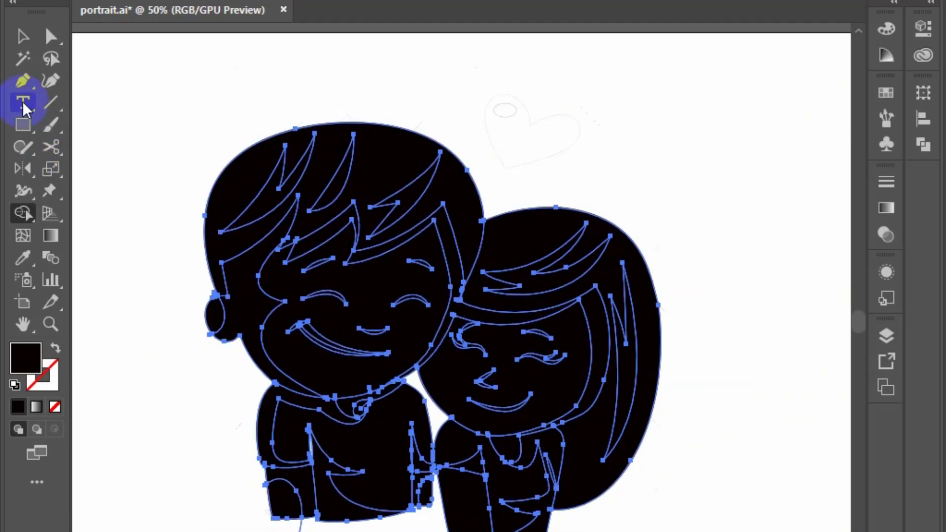
left_click(14, 35)
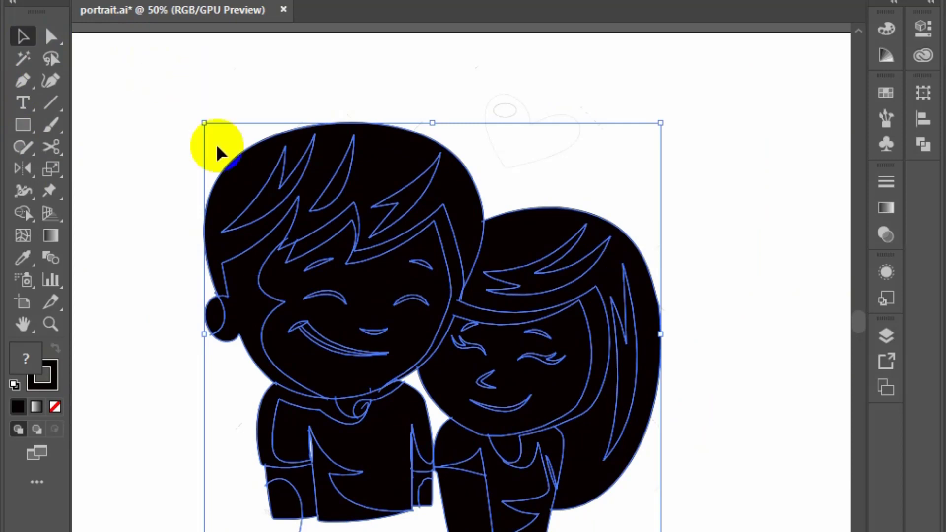
left_click_drag(364, 462, 323, 470)
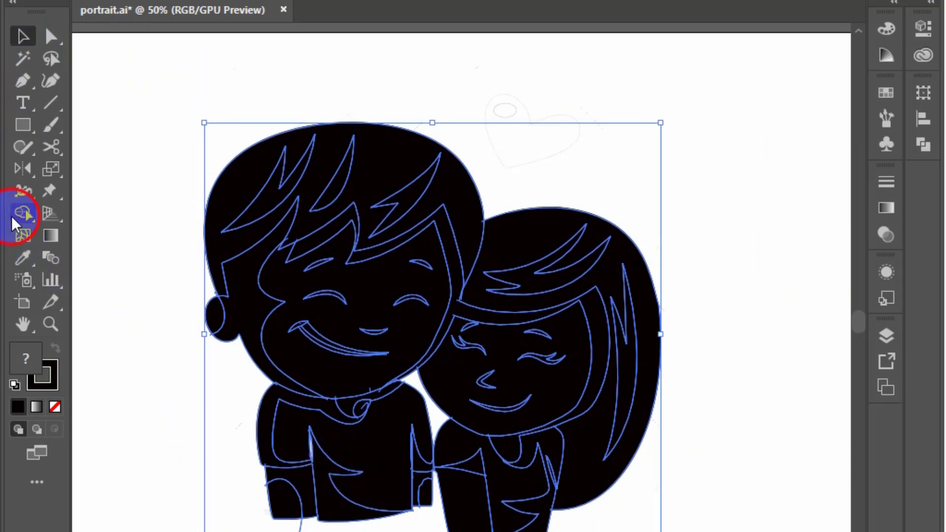
- Fill the thin white sliver in the boy's shirt with Shape Builder, then return to actual size
left_click(15, 217)
scroll(244, 444, "up", 3)
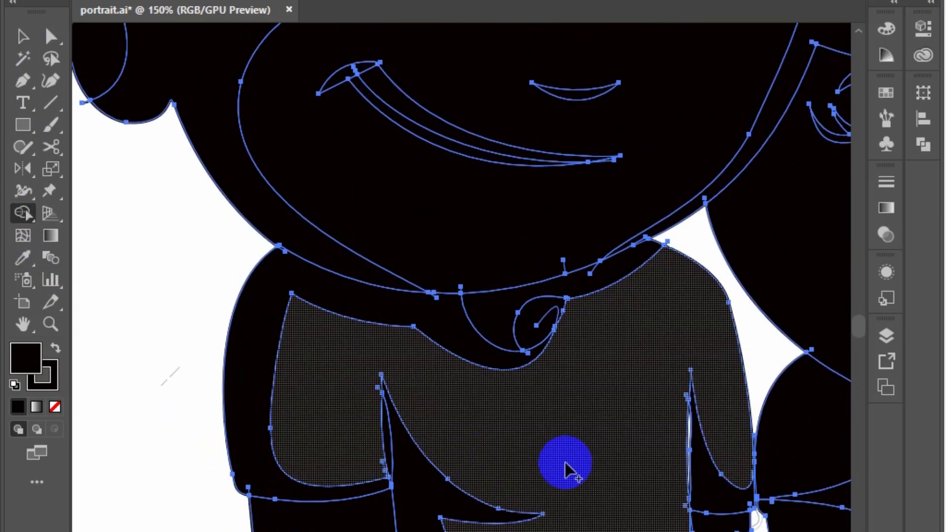
scroll(718, 450, "up", 5)
scroll(500, 321, "up", 3)
left_click(500, 330)
key("ctrl+1")
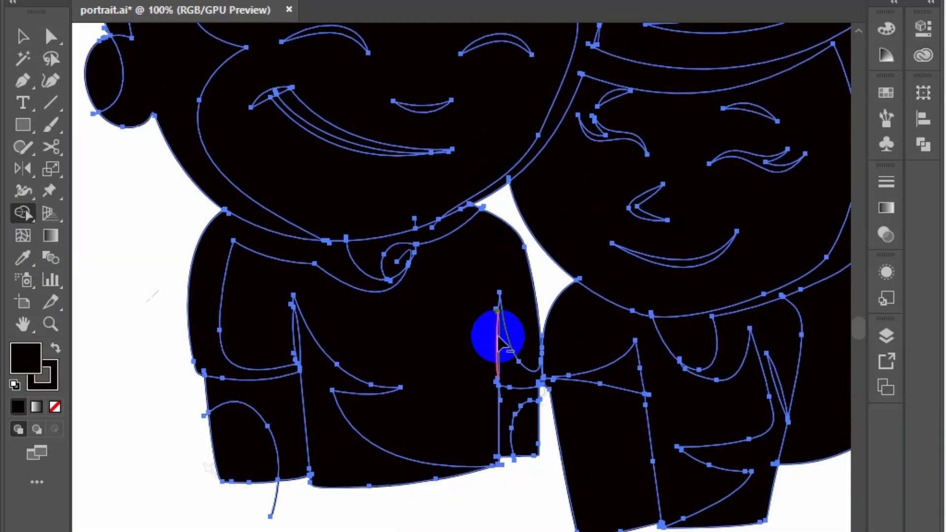
scroll(499, 340, "down", 2)
scroll(458, 399, "up", 2)
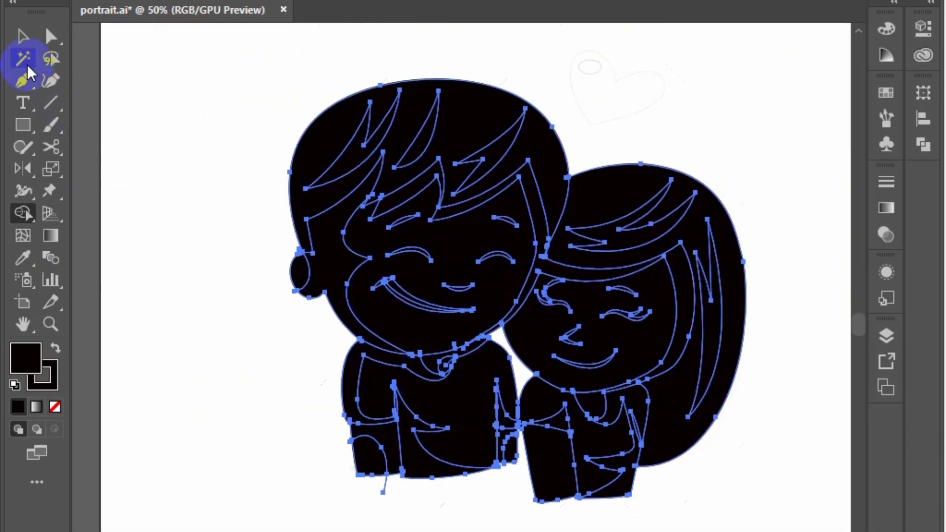
- Select all the black artwork by matching colour with the Magic Wand
left_click(22, 37)
left_click(217, 202)
scroll(217, 202, "down", 1)
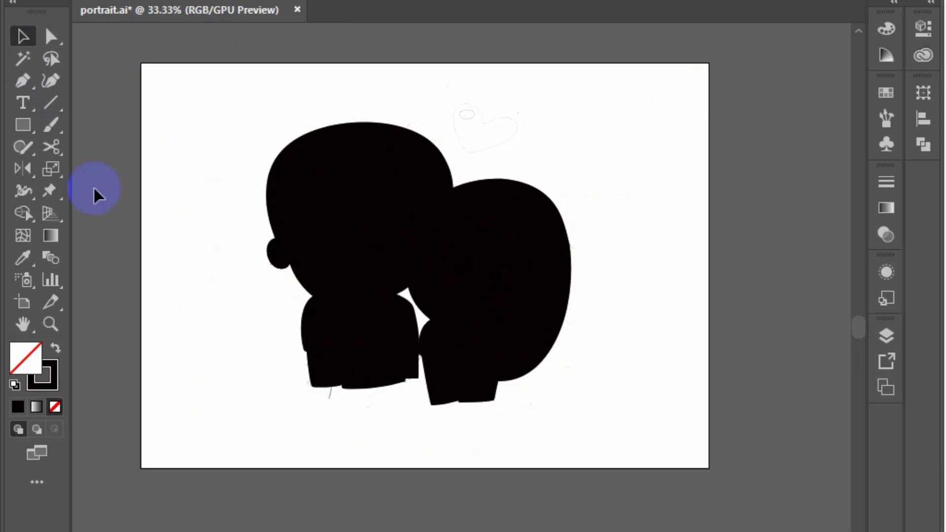
left_click(24, 63)
left_click(324, 200)
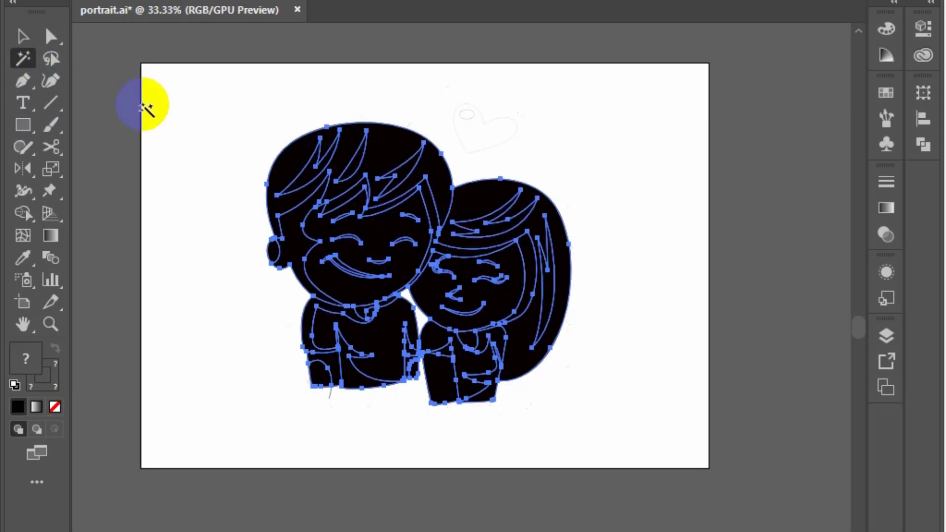
- Drag the black filled artwork off the artboard toward the lower left
left_click(22, 36)
left_click(388, 228)
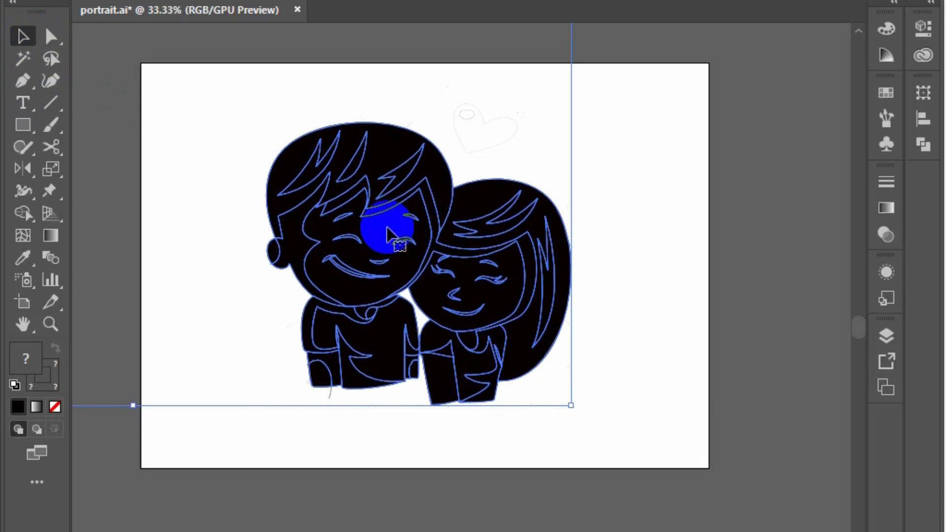
left_click_drag(386, 227, 230, 362)
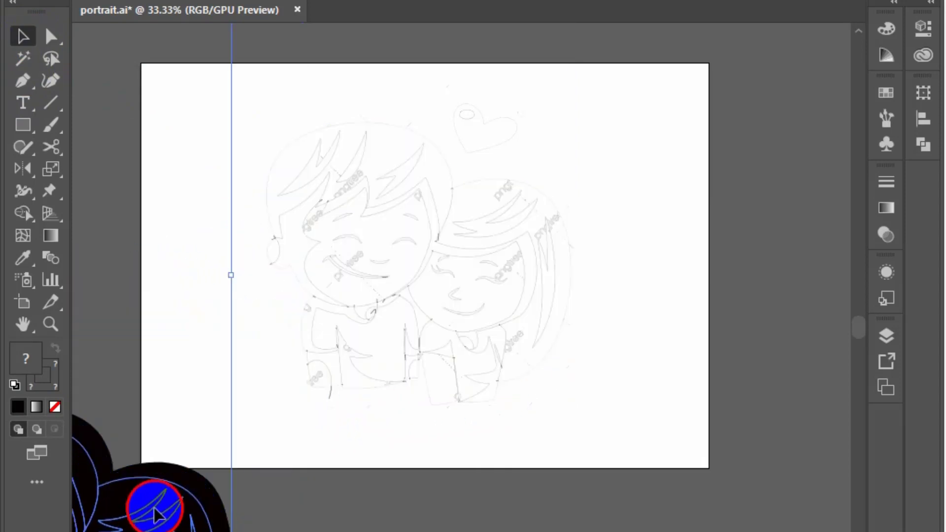
left_click_drag(230, 363, 147, 512)
- Select all the remaining sketch paths and delete them
left_click(394, 488)
key("ctrl+a")
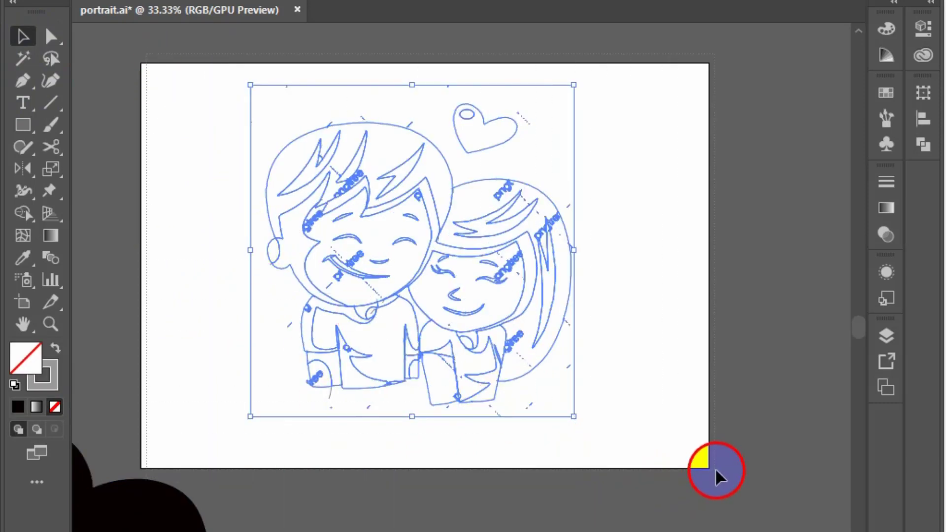
key("Delete")
- Move the black silhouette back onto the artboard
left_click_drag(374, 490, 754, 247)
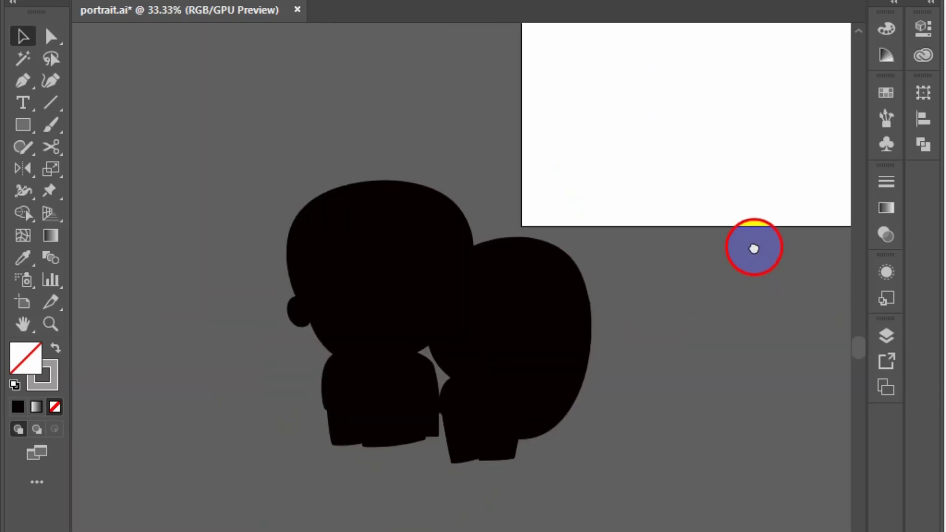
scroll(686, 518, "down", 1)
scroll(641, 497, "down", 1)
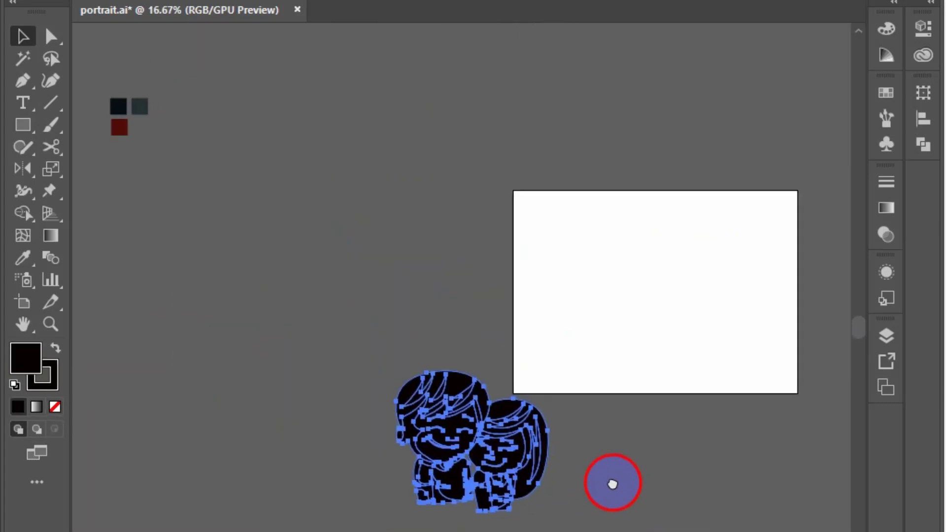
left_click(438, 493)
left_click_drag(440, 493, 629, 332)
left_click(386, 422)
- Select the small colour squares and move them beside the artboard
scroll(386, 422, "down", 1)
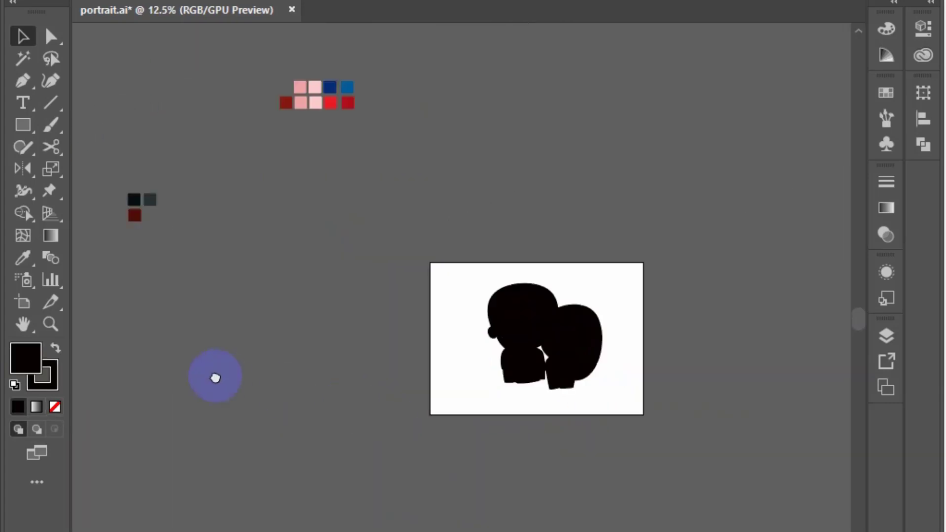
scroll(318, 342, "up", 2)
scroll(317, 342, "left", 3)
left_click_drag(317, 263, 373, 333)
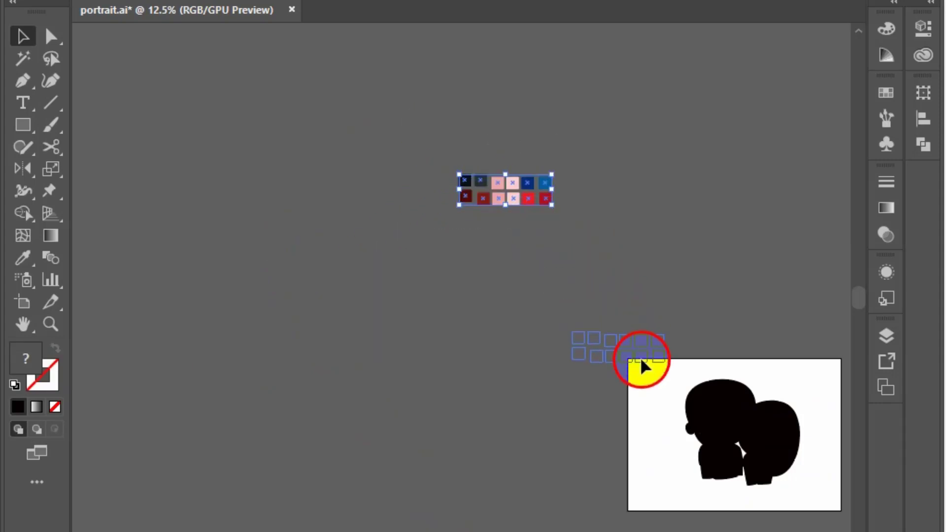
mouse_move(529, 207)
left_mouse_down()
mouse_move(655, 407)
mouse_move(334, 287)
left_mouse_up()
scroll(654, 407, "up", 3)
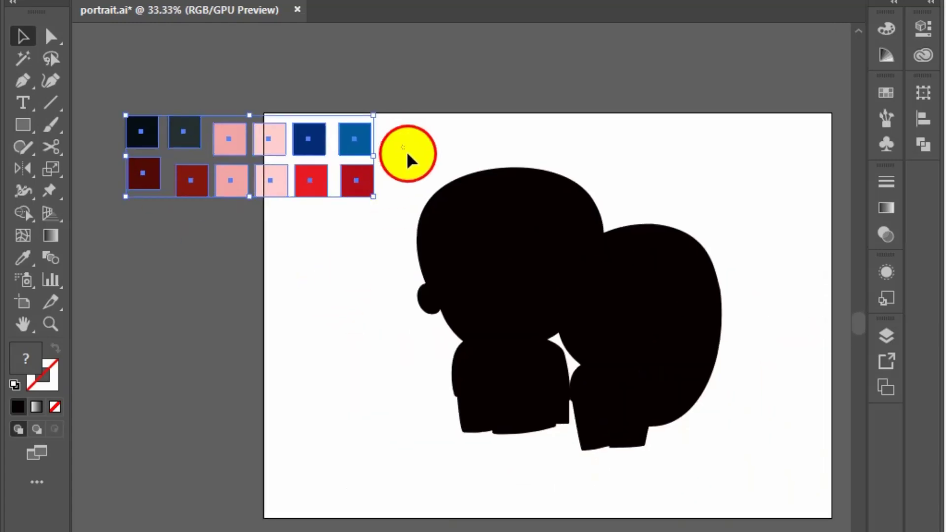
- Nudge the silhouette right and down, and place all swatches in the artboard's top-left corner
left_click(687, 426)
left_click_drag(623, 336, 673, 353)
left_click(626, 487)
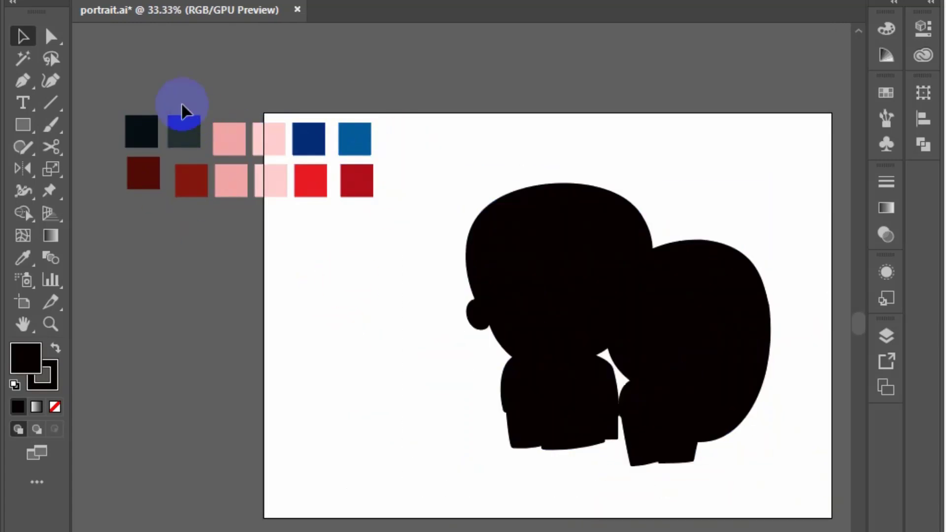
left_click_drag(327, 243, 327, 245)
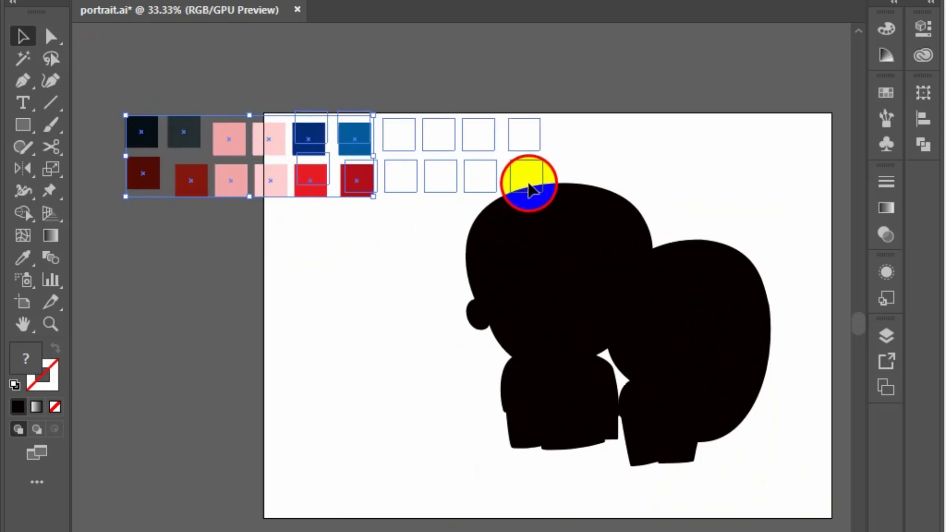
left_click_drag(357, 199, 500, 214)
left_click(483, 154)
- Fill the boy's hair group with the near-black swatch
left_click(540, 192)
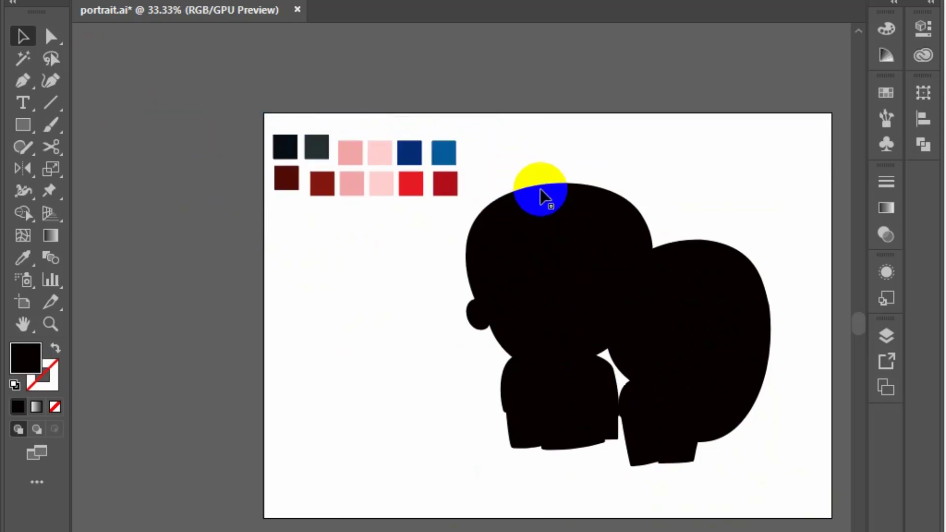
left_click(541, 192)
key("i")
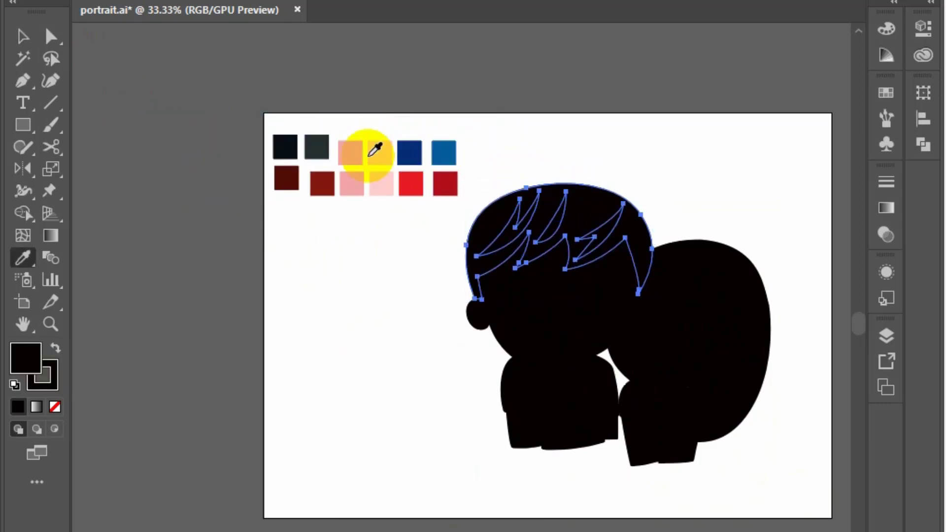
left_click(286, 146)
key("v")
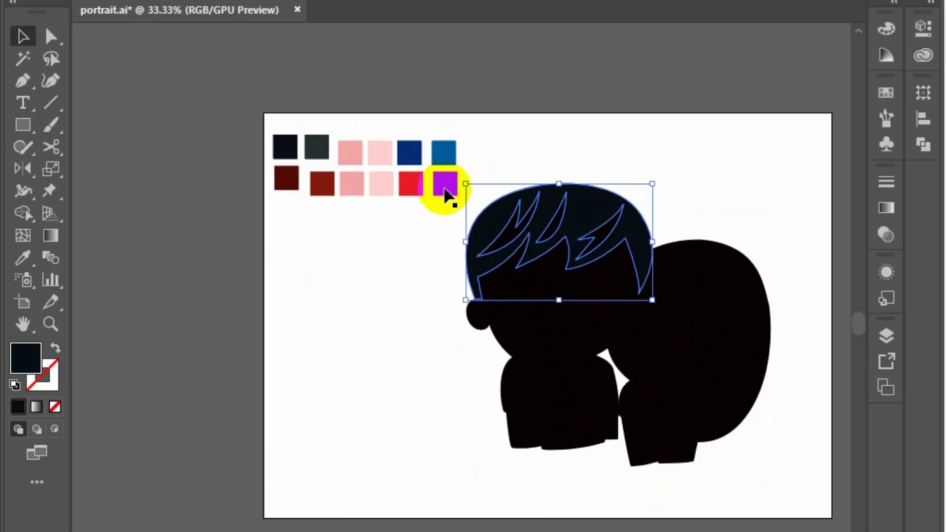
- Colour the boy's three hair highlight strands dark grey
left_click(503, 222)
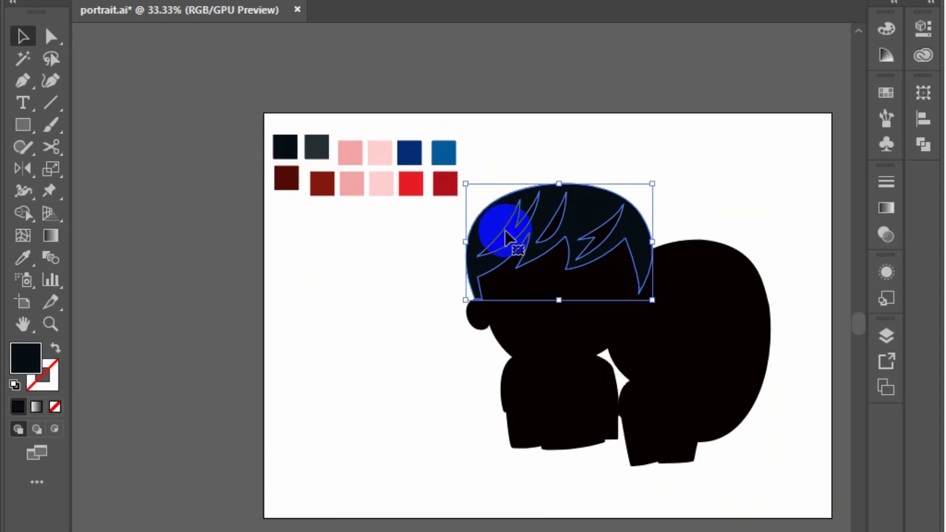
left_click(552, 215)
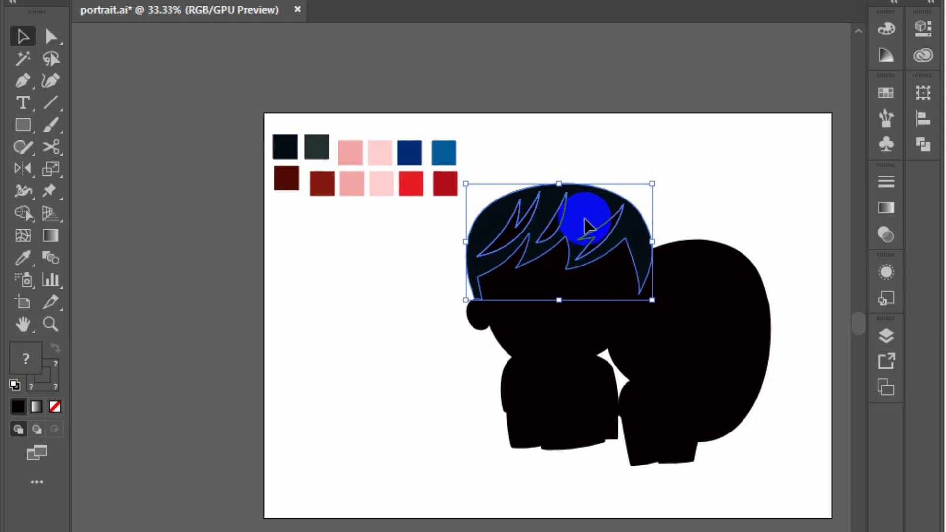
left_click(586, 226)
key("i")
left_click(317, 147)
key("v")
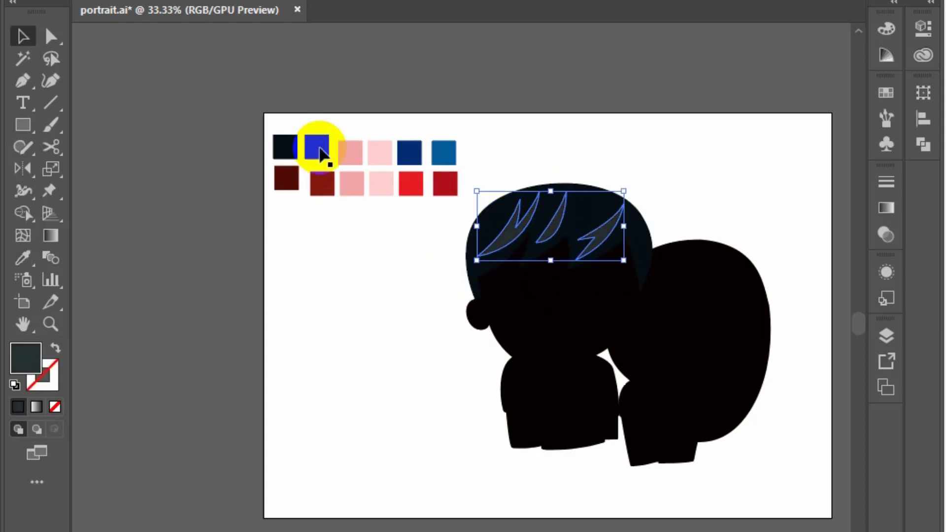
- Fill the boy's face shape with light pink
left_click(539, 271)
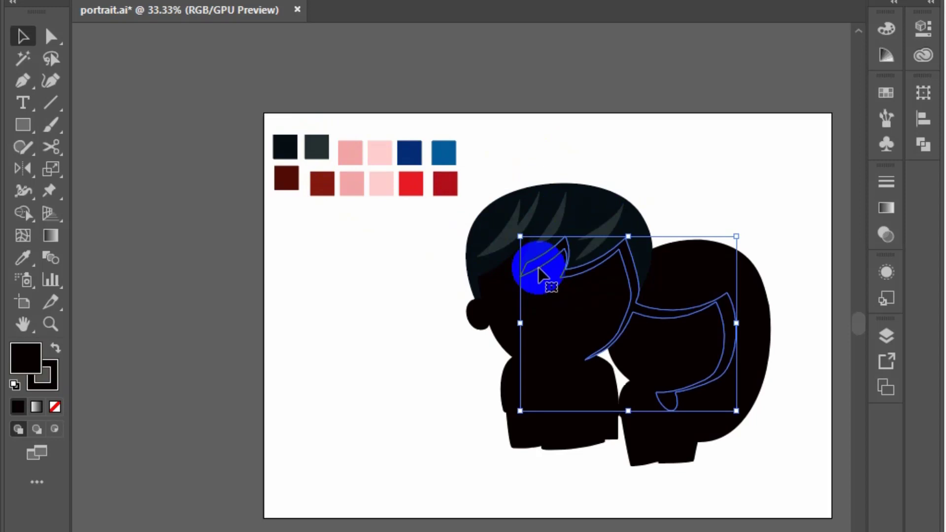
left_click(544, 292)
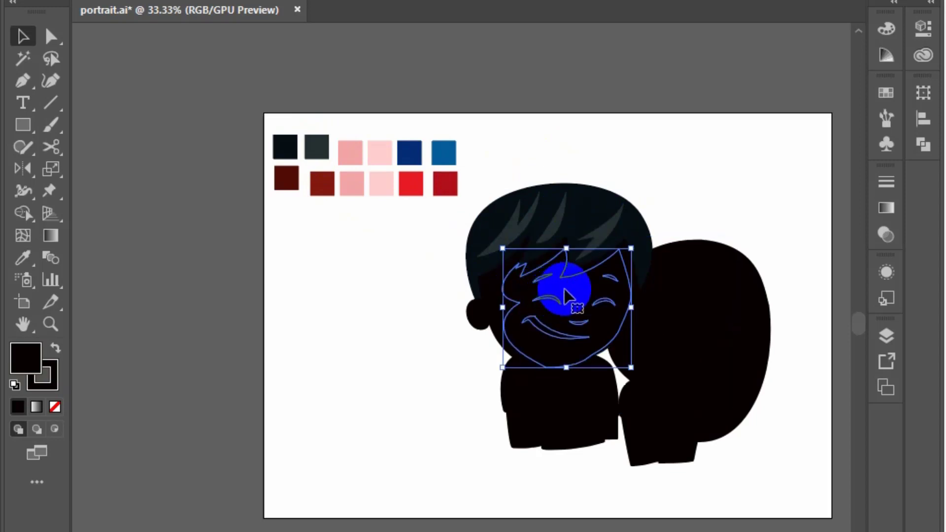
key("i")
left_click(379, 154)
key("v")
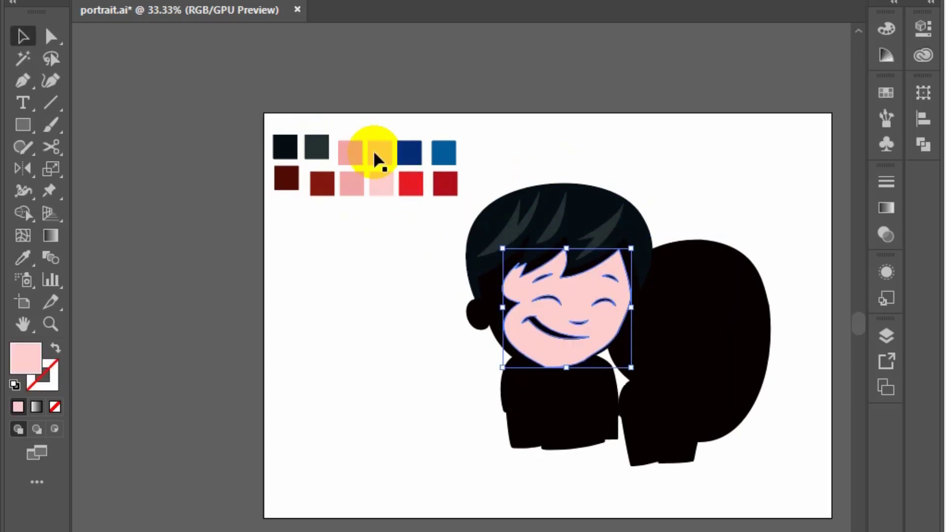
- Colour the boy's face shading and arm darker pink
left_click(503, 316)
key("i")
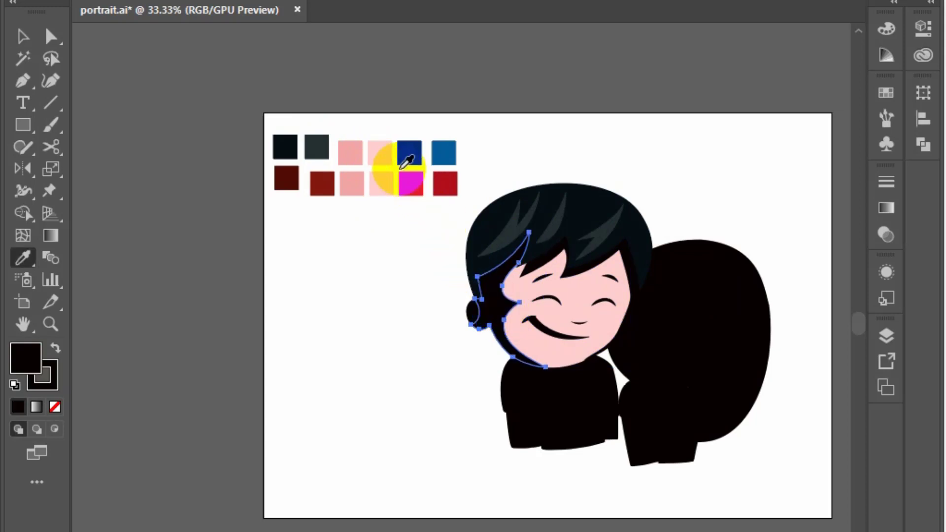
left_click(350, 152)
left_click(591, 253, "ctrl")
left_click(382, 183)
left_click(357, 148)
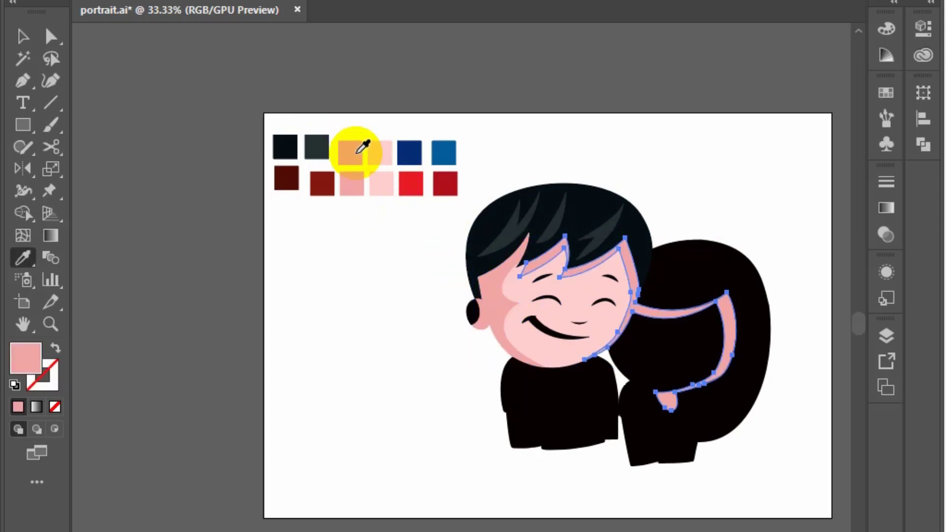
key("v")
- Fill the boy's ear with light pink
left_click(471, 310)
key("i")
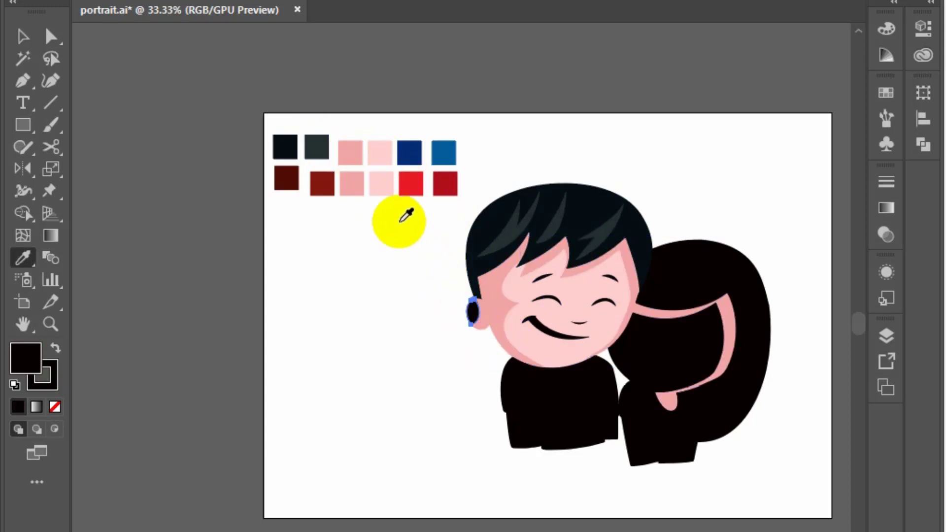
left_click(385, 153)
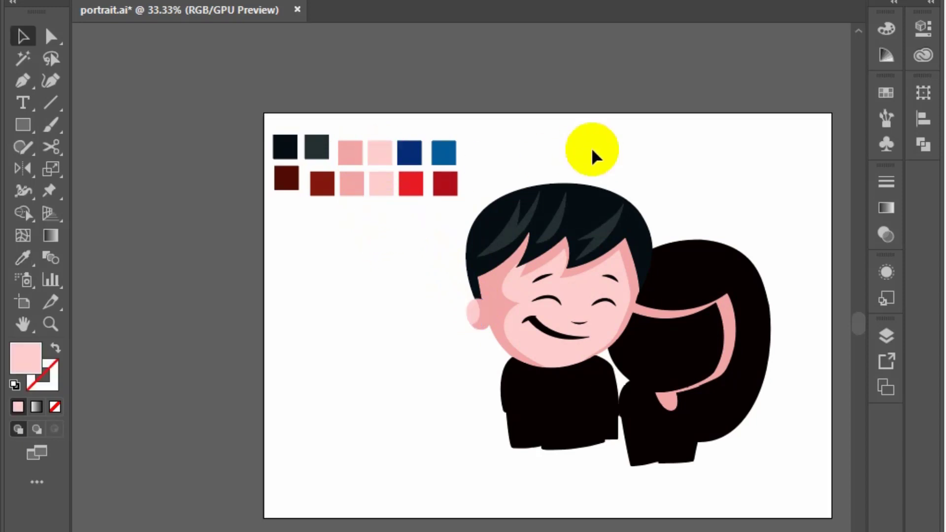
- Fill the girl's hair group with dark red
scroll(630, 254, "up", 2)
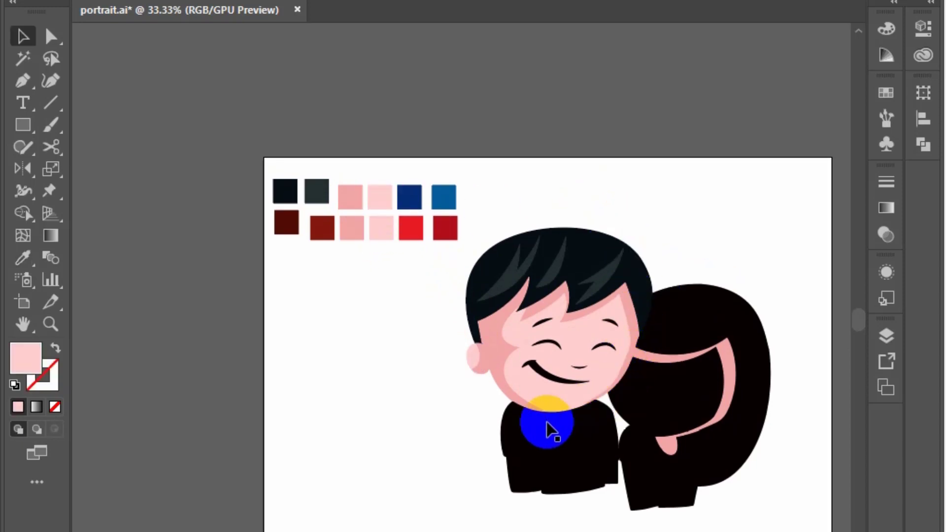
scroll(550, 430, "up", 1)
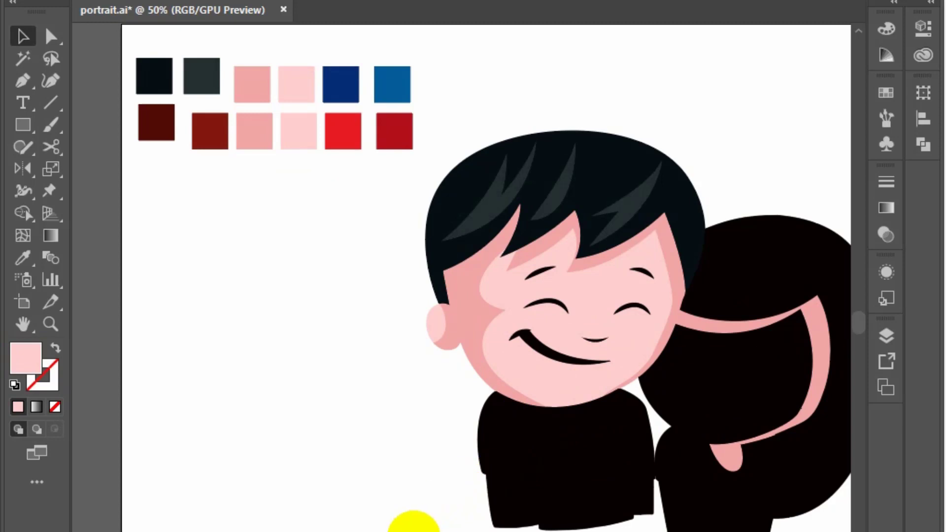
key("i")
left_click(476, 305)
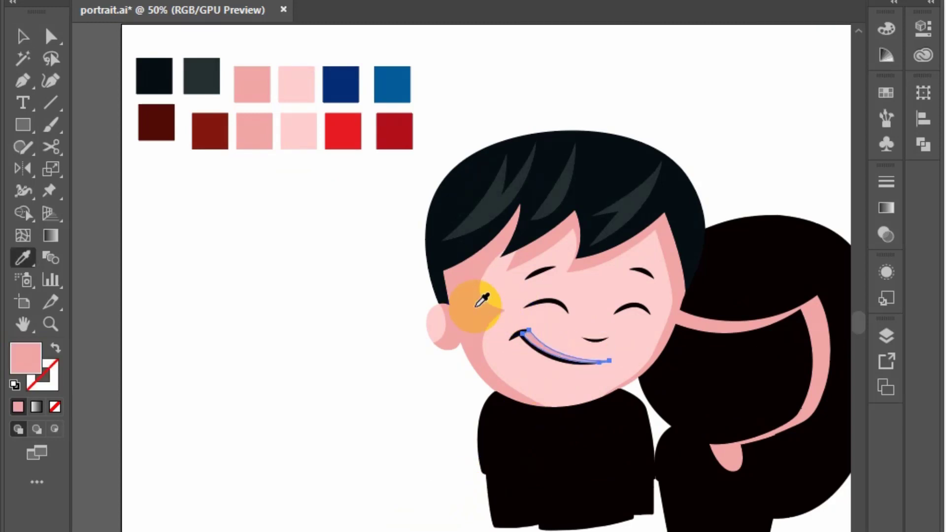
left_click_drag(436, 433, 363, 422)
left_click(666, 248)
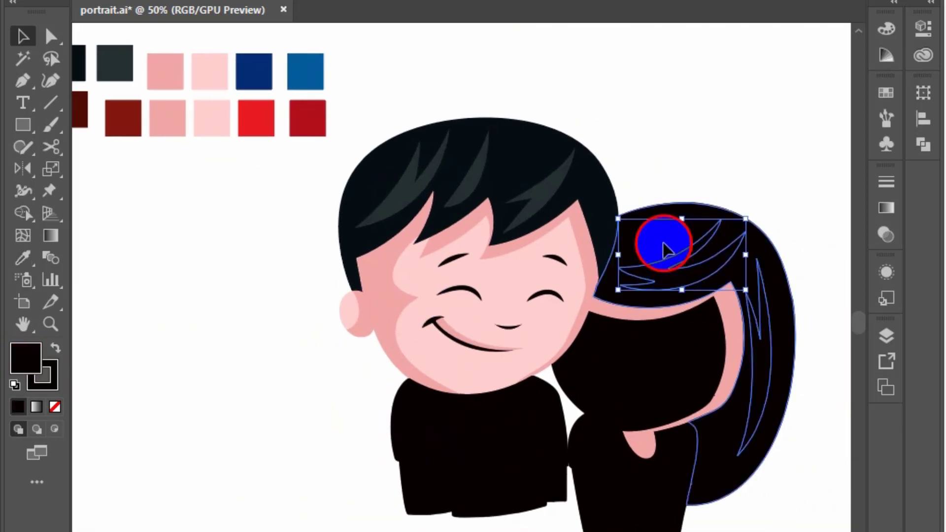
key("i")
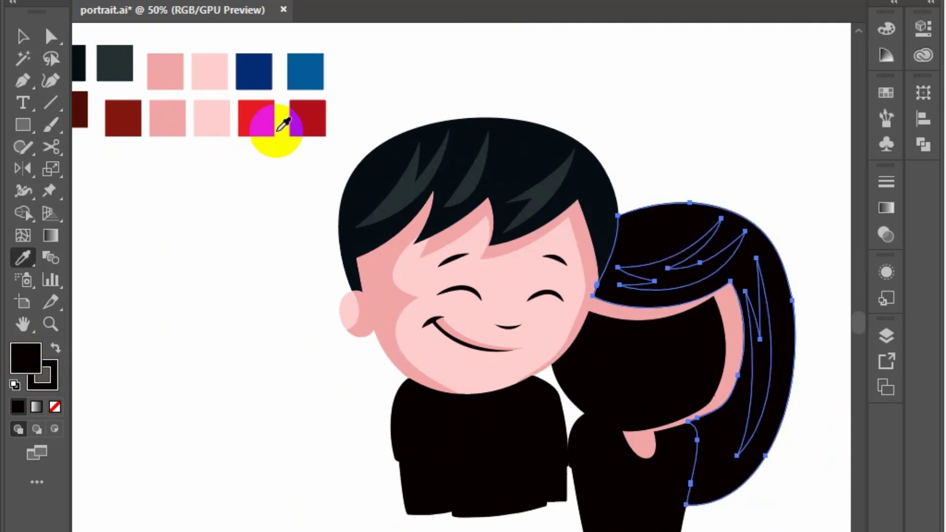
left_click_drag(256, 298, 353, 304)
left_click(166, 115)
- Colour the girl's hair strands with the red-brown swatch
key("v")
left_click(697, 217)
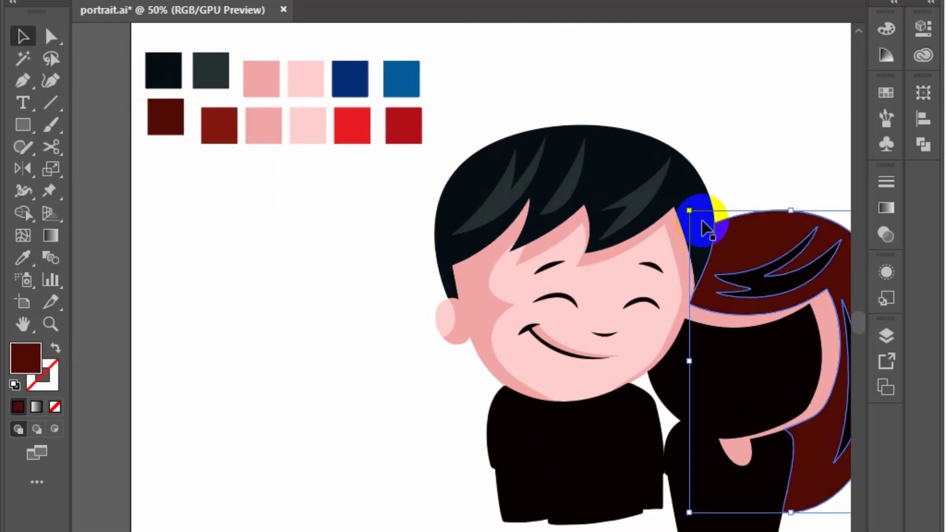
left_click(803, 370, "shift")
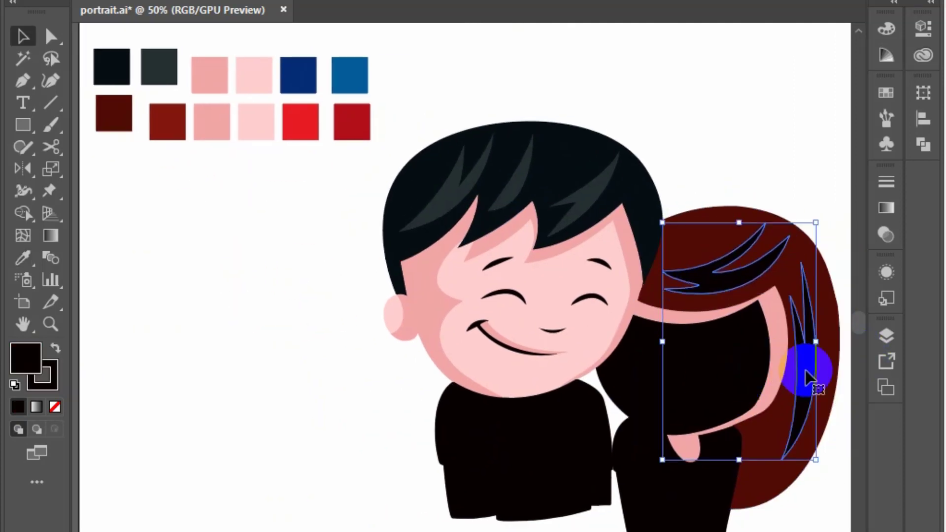
key("i")
left_click(167, 120)
key("v")
left_click(253, 229)
- Fill the girl's black face shape with the boy's light pink skin tone
left_click(717, 401)
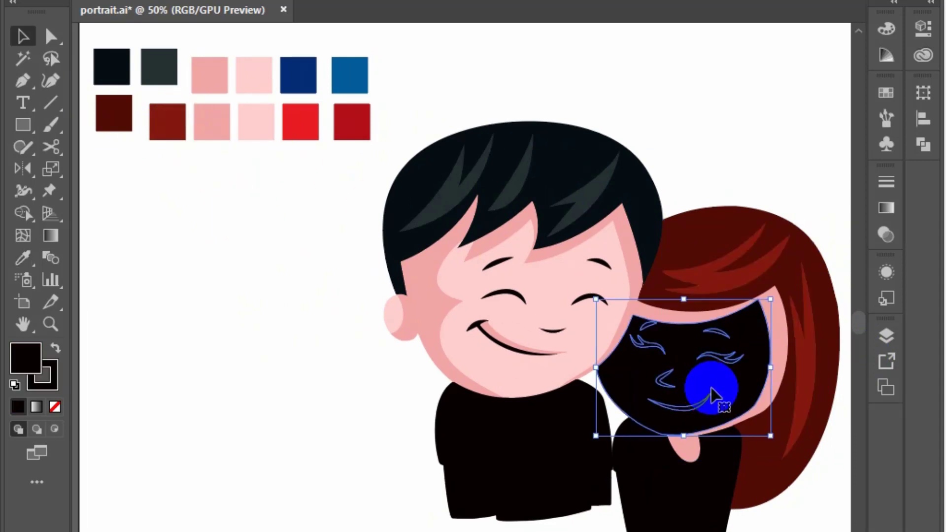
key("i")
left_click(602, 331)
key("v")
left_click(373, 382)
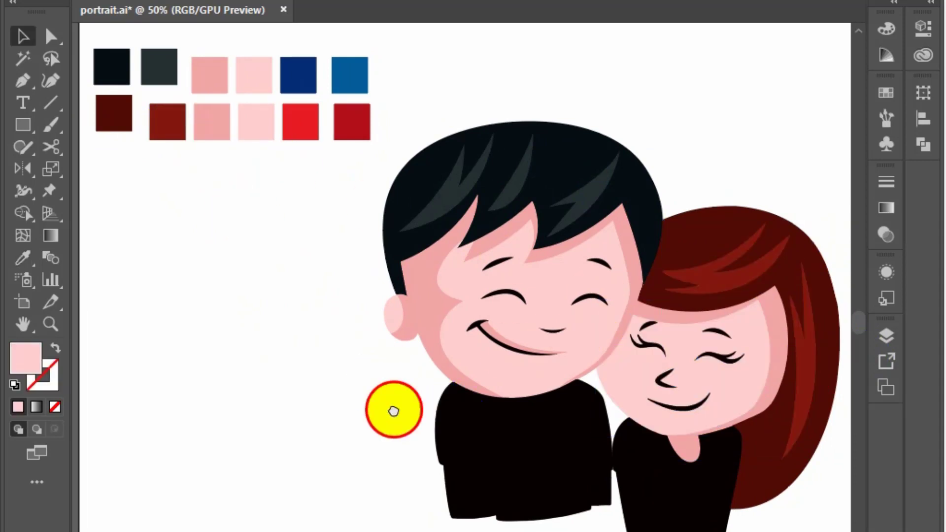
left_click_drag(392, 412, 400, 390)
- Colour the boy's shirt detail navy and the main shirt lighter blue
left_click(460, 387)
key("i")
left_click(306, 52)
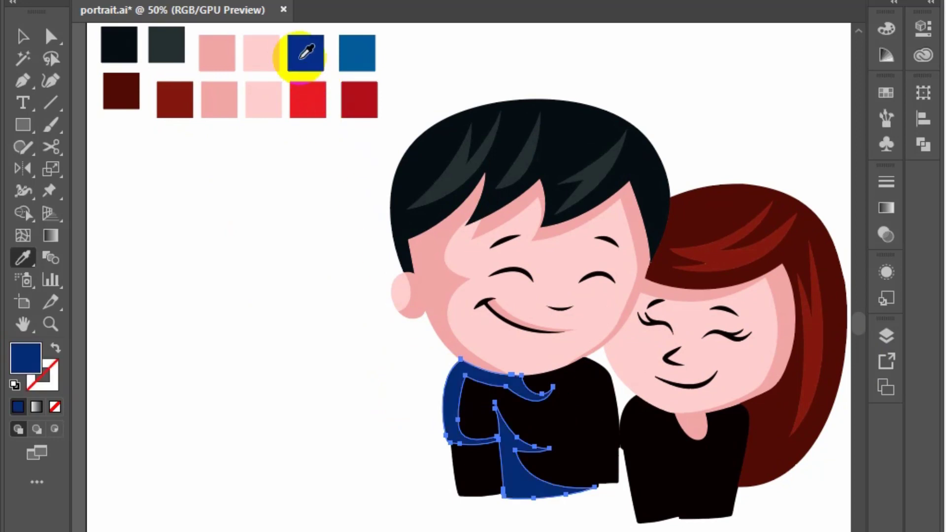
key("v")
left_click(561, 422)
key("i")
left_click(373, 60)
key("v")
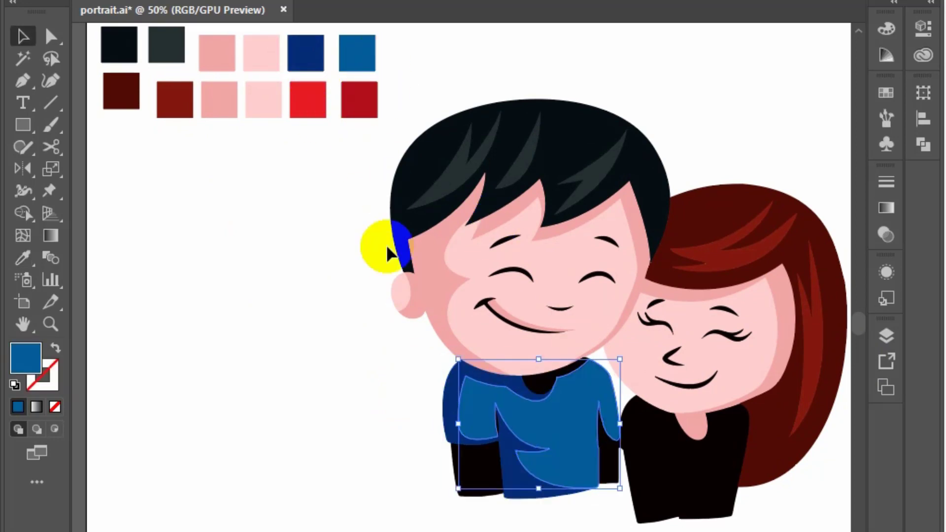
left_click(379, 243)
- Match the boy's collar piece to the shirt and make his hand skin pink
left_click(570, 372)
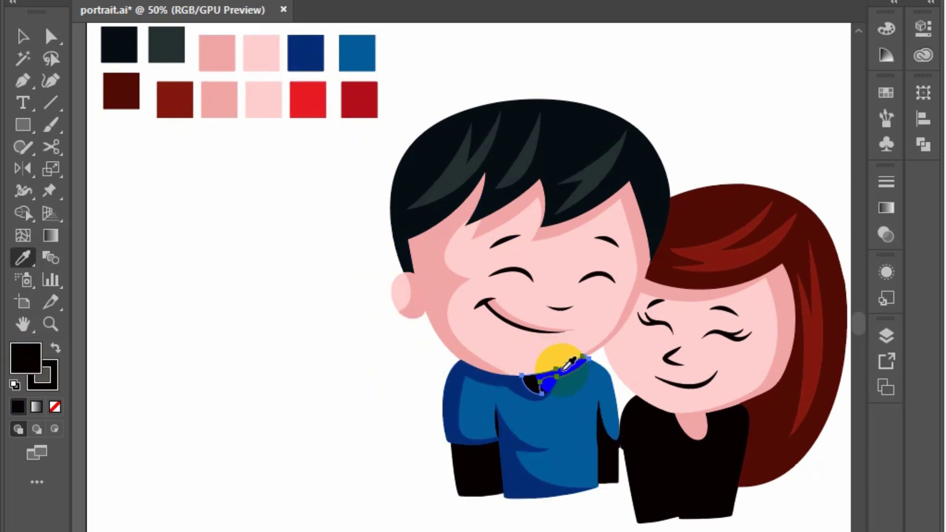
left_click(565, 369)
left_click(527, 387)
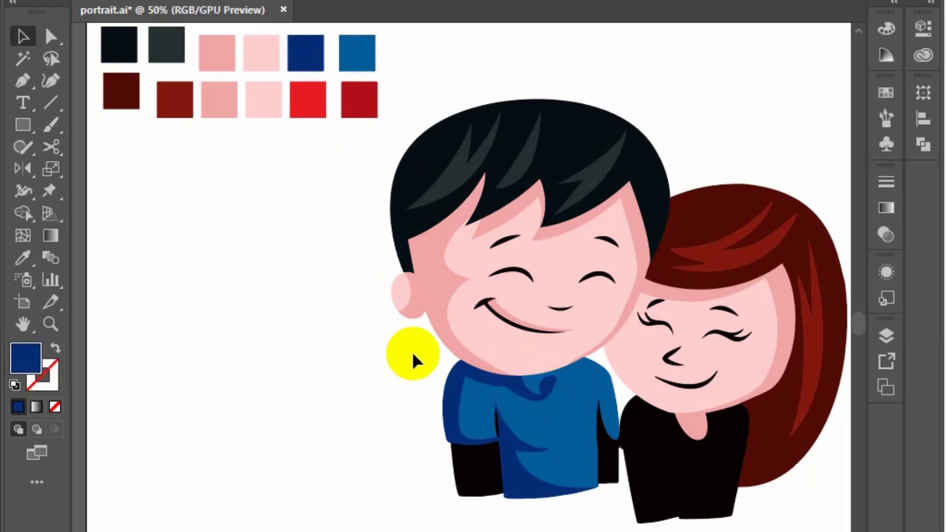
left_click(471, 473)
left_click(432, 309)
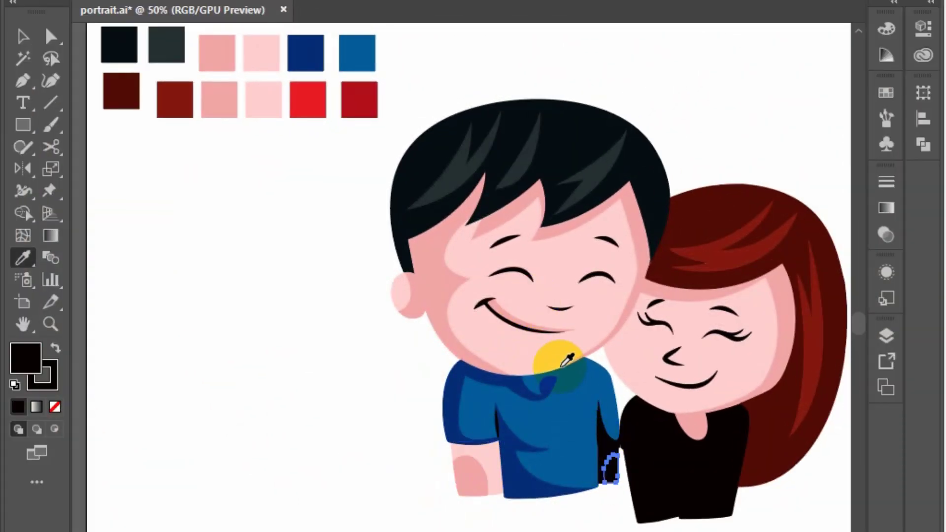
left_click(616, 317)
- Colour the boy's shirt edge navy and his other hand skin pink
left_click(608, 437, "ctrl")
left_click(573, 377)
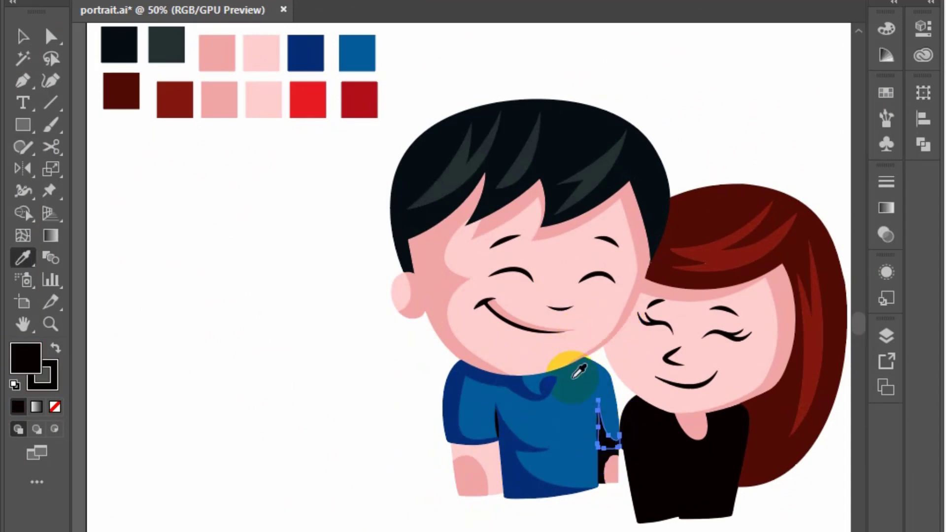
left_click(531, 437)
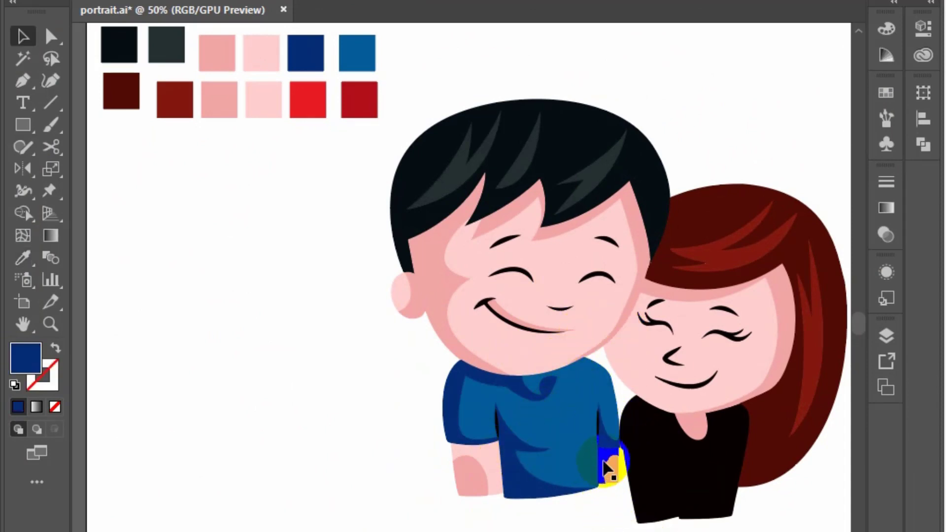
key("i")
left_click(570, 319)
left_click(630, 518, "ctrl")
- Fill the girl's shirt and front piece red, with a dark red side piece
left_click(576, 436)
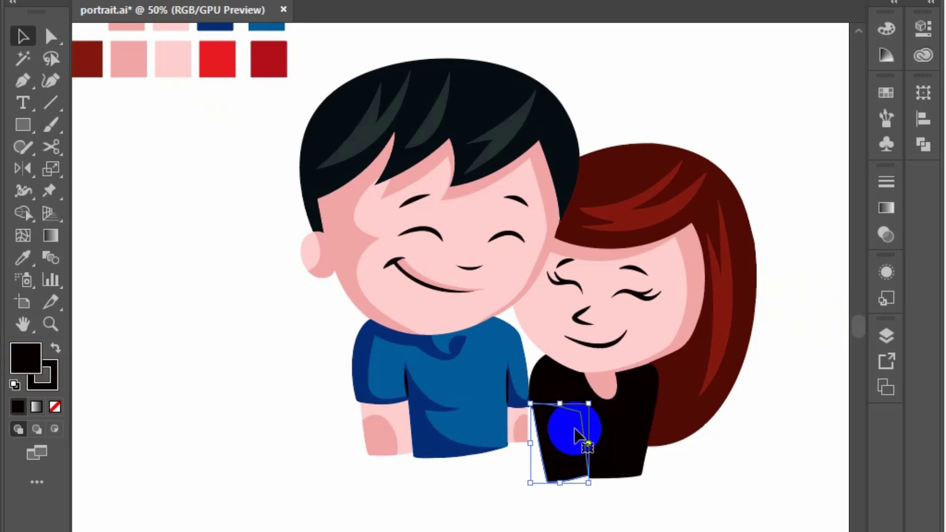
left_click(218, 59)
left_click(623, 428)
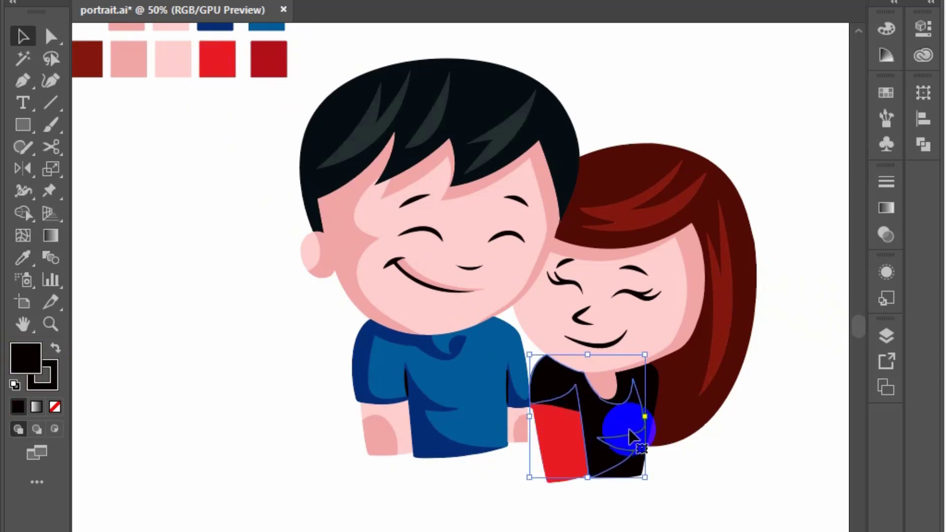
left_click(256, 59)
left_click(600, 423)
left_click(627, 446)
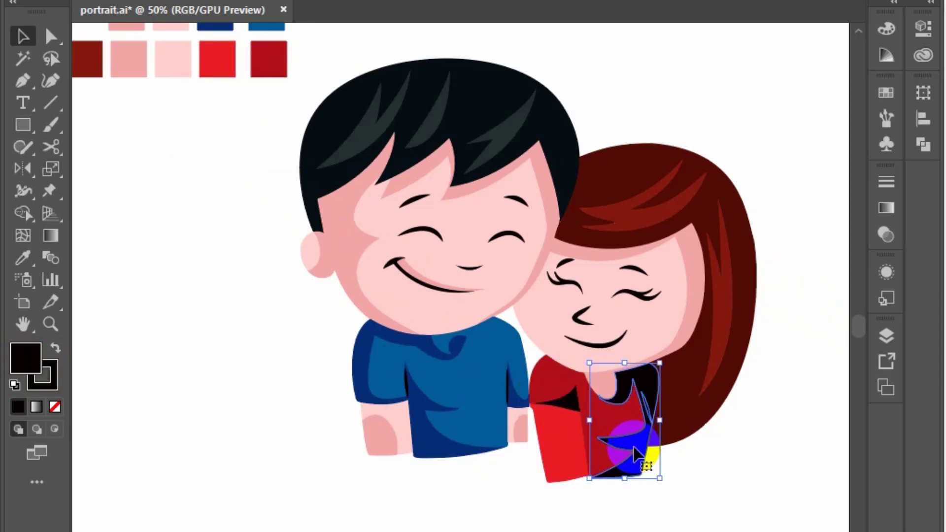
left_click(232, 63)
left_click(175, 212)
- Give the girl's arm skin pink and her collar wedge red
left_click(574, 398)
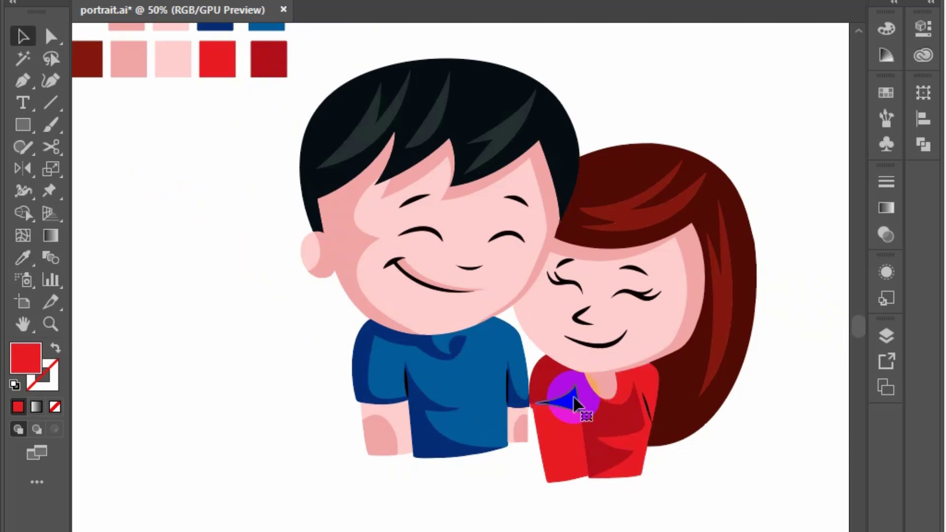
left_click(566, 450)
key("i")
left_click(597, 380)
key("v")
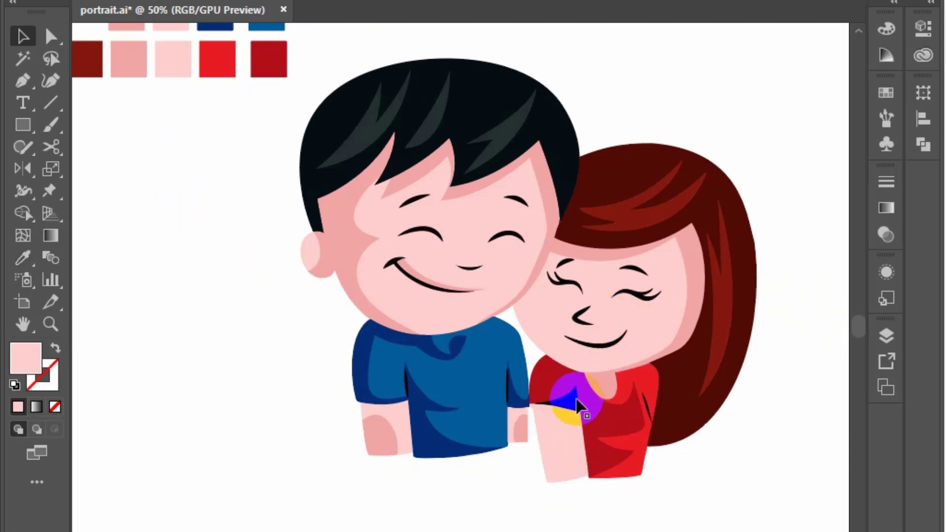
left_click(574, 400)
- Change the right piece of the girl's shirt to bright red
key("i")
left_click(633, 452)
key("v")
left_click(612, 428)
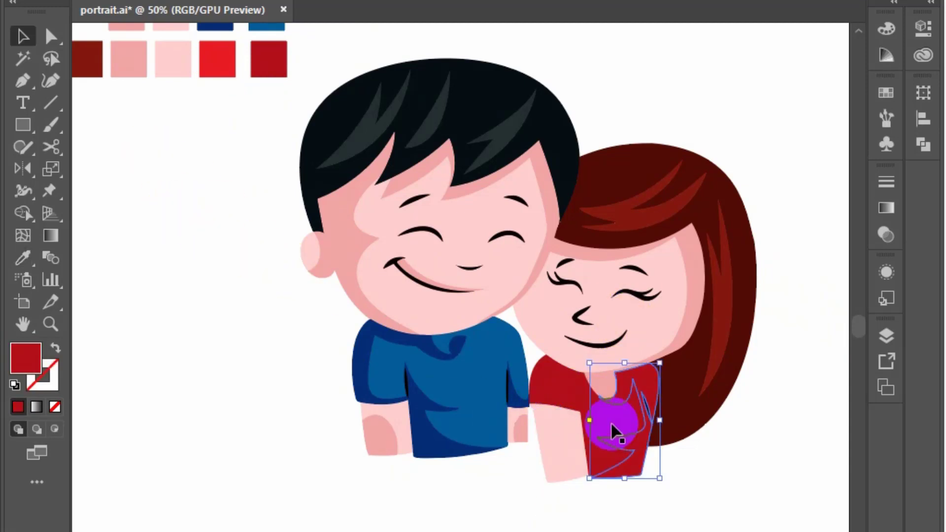
key("i")
left_click(217, 59)
key("v")
left_click(254, 258)
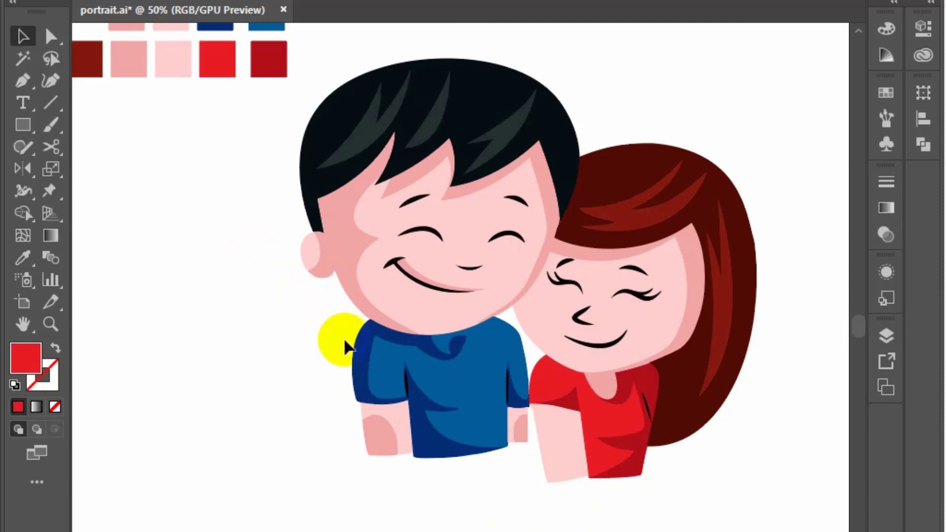
- Scale the couple artwork up around its centre and move it up-left on the artboard
key("ctrl+minus")
left_click_drag(279, 222, 327, 168)
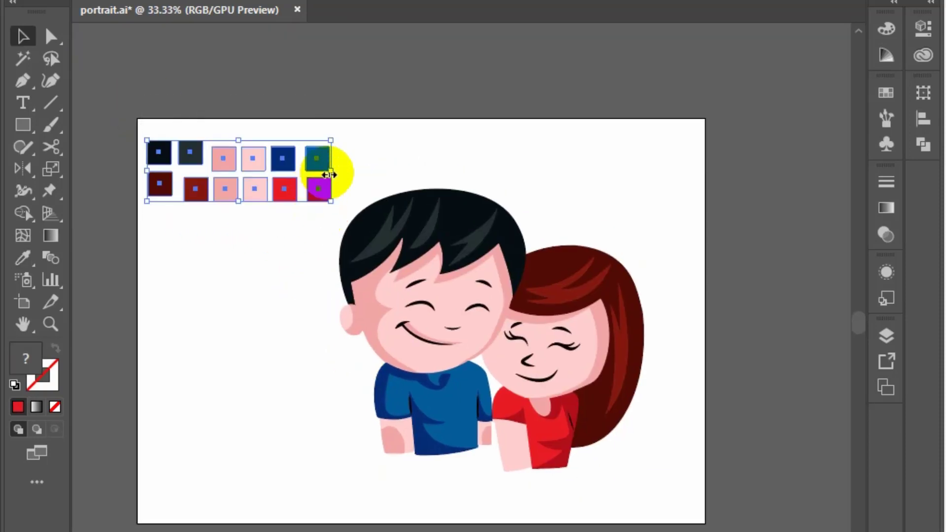
left_click(321, 139)
left_click(513, 232)
left_click_drag(490, 191, 502, 163)
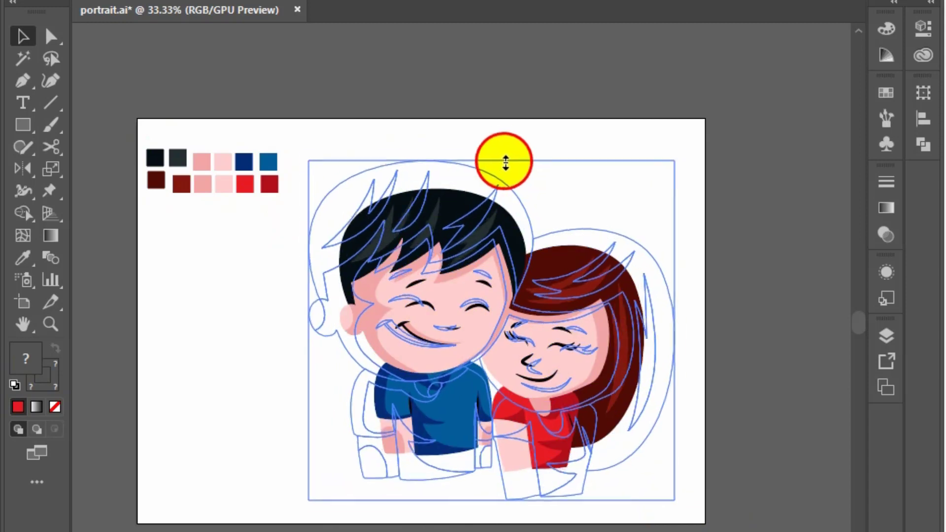
left_click_drag(535, 298, 527, 274)
left_click(716, 333)
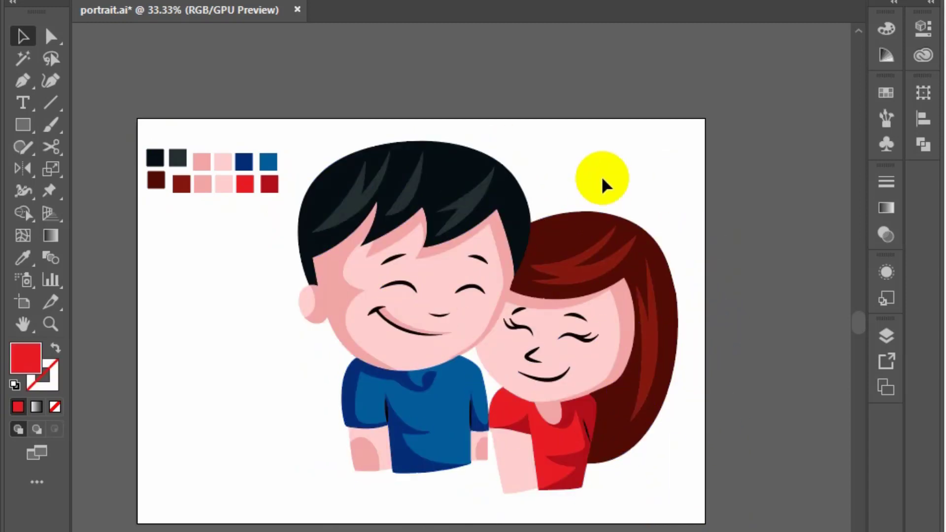
- Draw a diagonal line above the couple and reflect a vertical copy to form an X
scroll(603, 185, "up", 2, "alt")
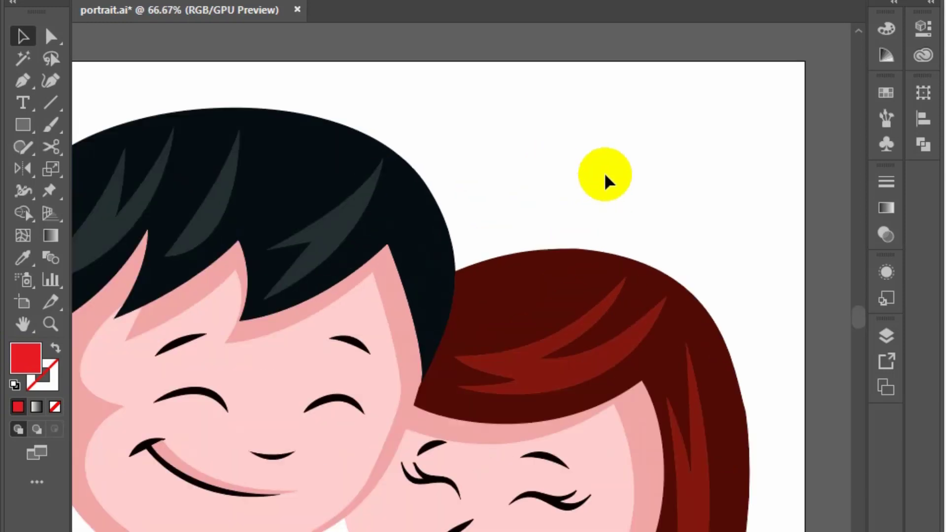
scroll(606, 184, "up", 3)
key("backslash")
left_click_drag(477, 133, 608, 265)
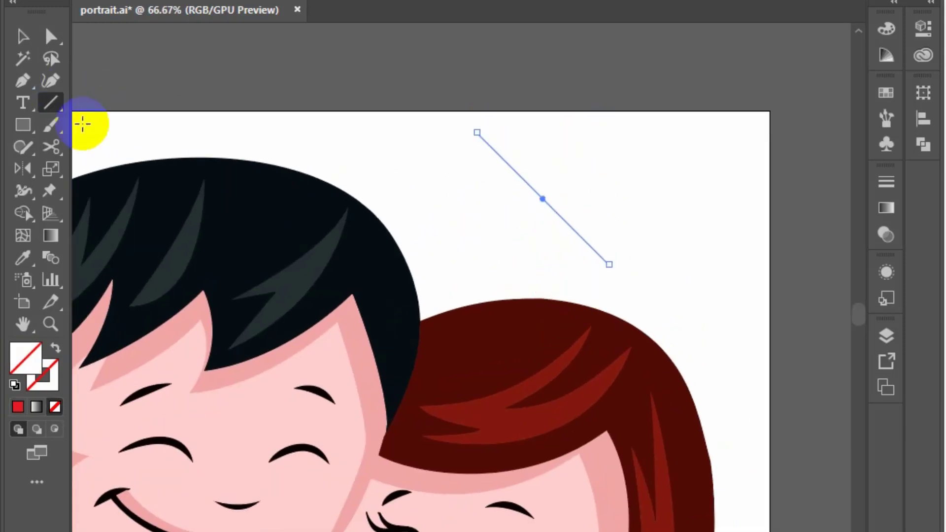
double_click(23, 168)
left_click(534, 276)
key("Return")
- Select both crossed lines and expand the thick strokes into shapes
left_click(21, 40)
left_click_drag(460, 116, 545, 262)
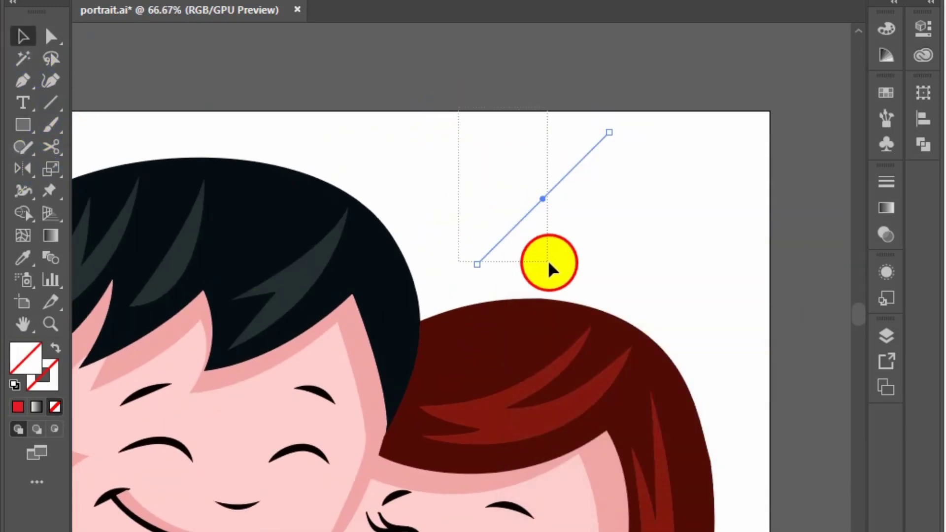
scroll(242, 1, "up", 5)
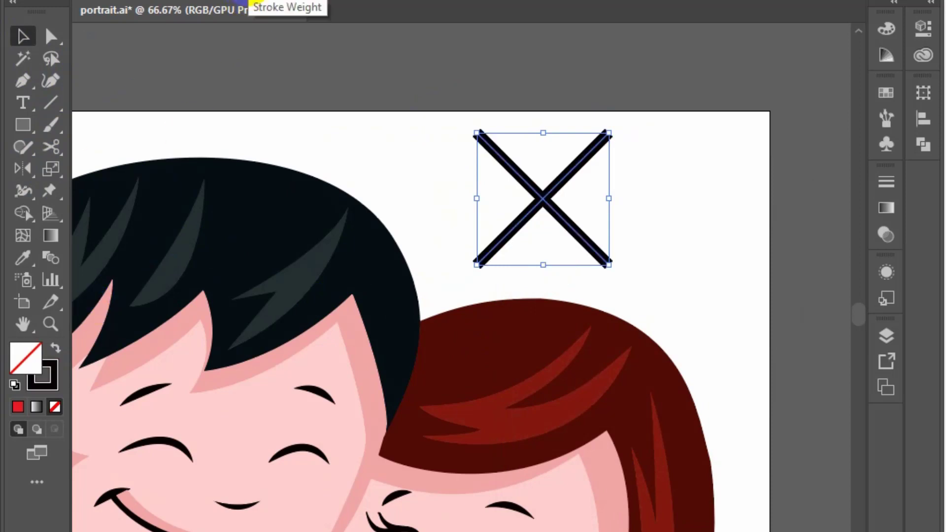
scroll(242, 1, "up", 5)
scroll(241, 2, "up", 5)
scroll(300, 2, "up", 5)
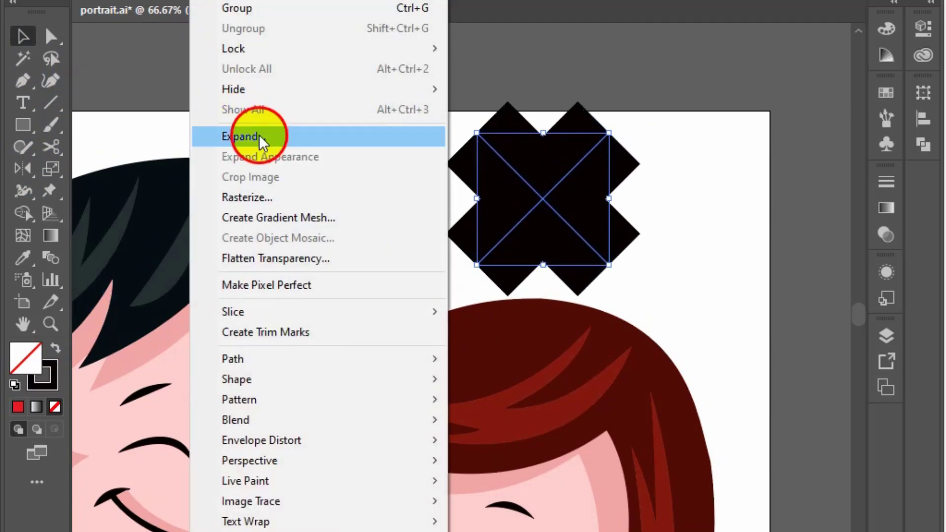
left_click(247, 138)
left_click(443, 386)
- Merge the X pieces into one heart shape and round its top corners
left_click(22, 213)
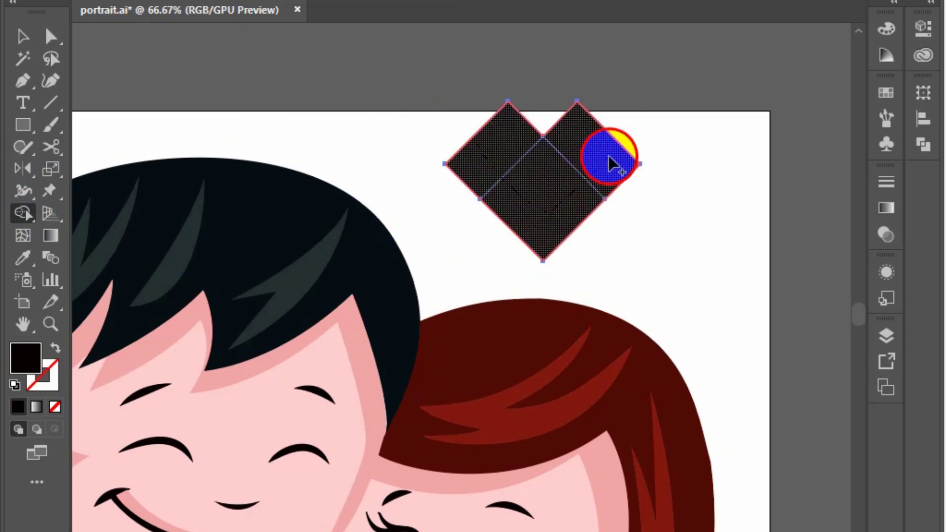
left_click_drag(552, 278, 612, 153)
key("a")
left_click(538, 131)
left_click(562, 236)
left_click_drag(561, 236, 454, 205)
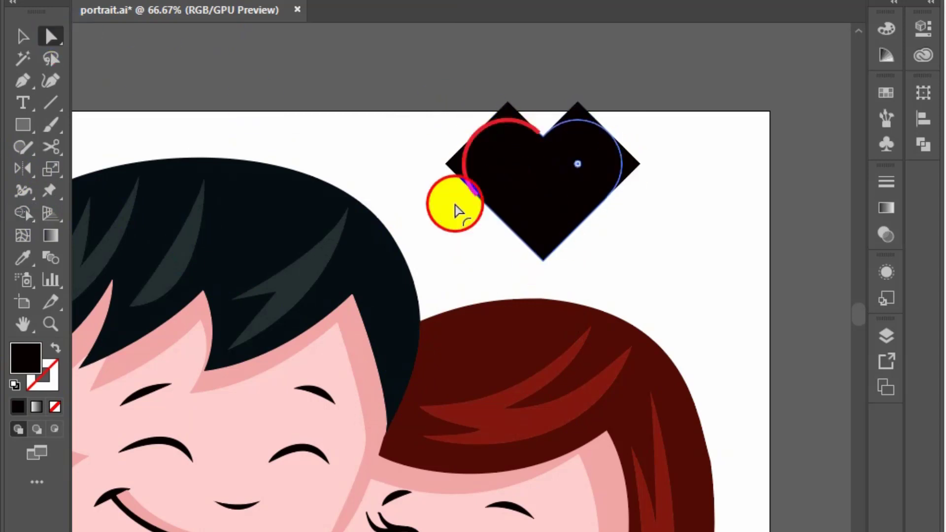
- Scale the heart down, tilt it slightly, and fill it with the shirt's red
left_click(23, 36)
left_click_drag(542, 118, 543, 171)
left_click_drag(602, 164, 570, 211)
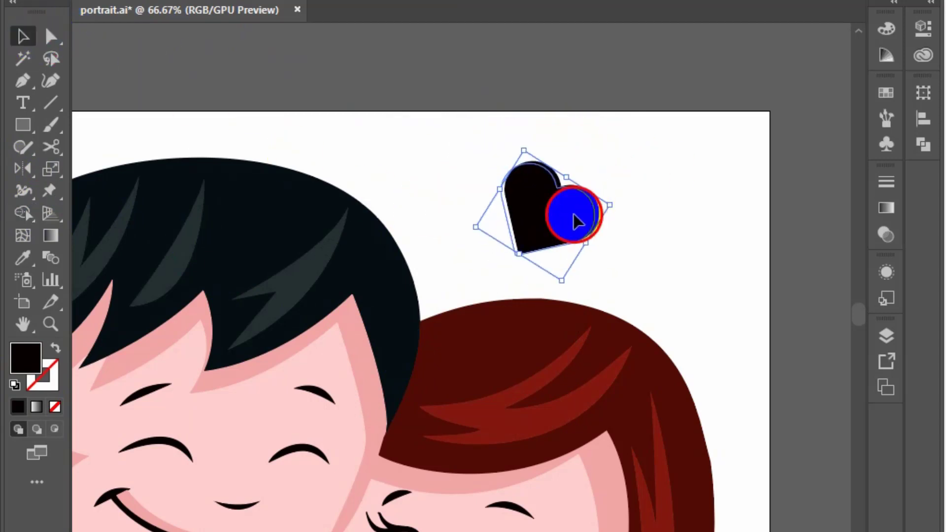
key("ctrl+minus")
left_click(512, 139)
key("i")
left_click(517, 473)
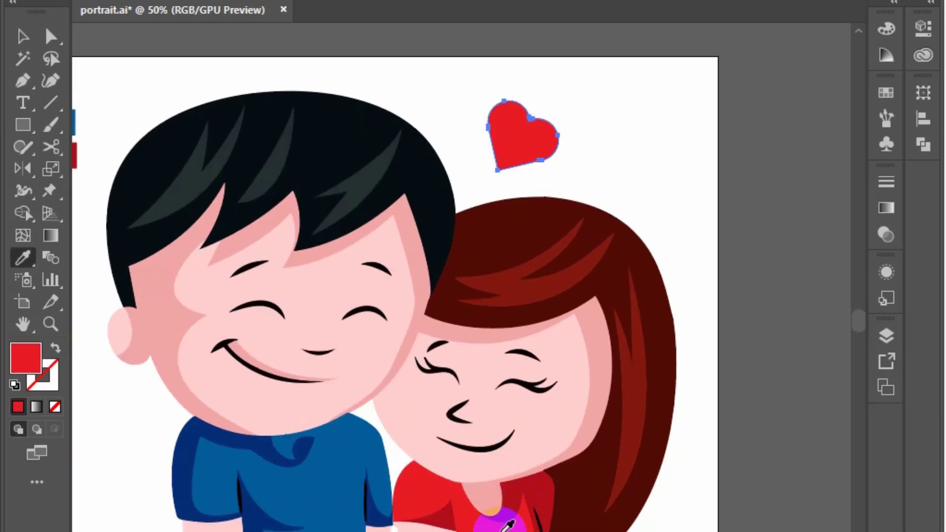
key("v")
left_click(640, 201)
key("ctrl+minus")
key("ctrl+minus")
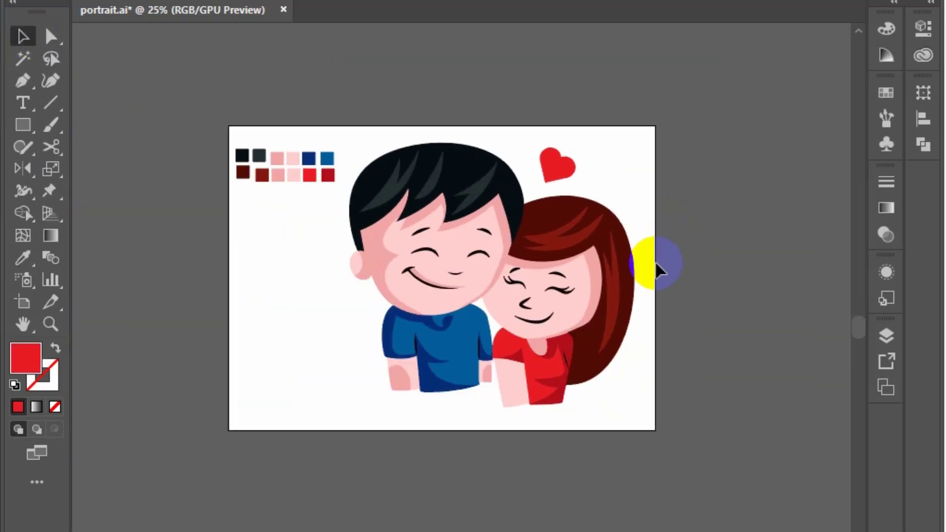